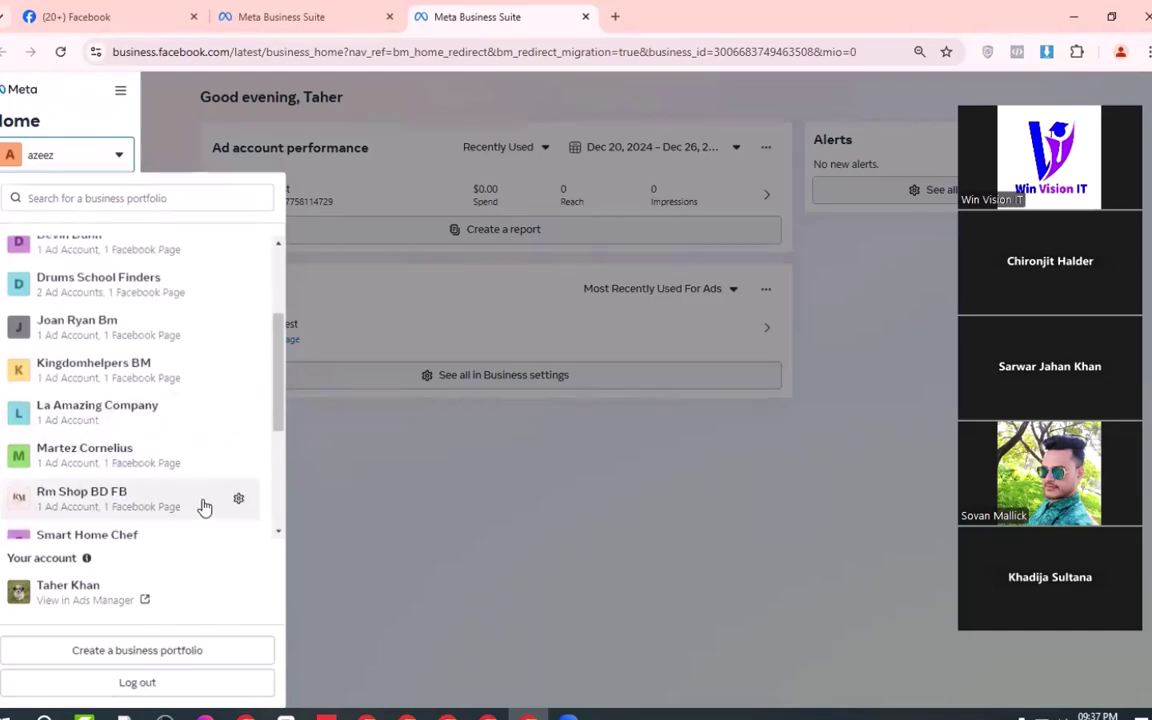
# Step: Open the Rm Shop BD ad account of the Rm Shop BD FB portfolio in Ads Manager
pyautogui.click(238, 496)
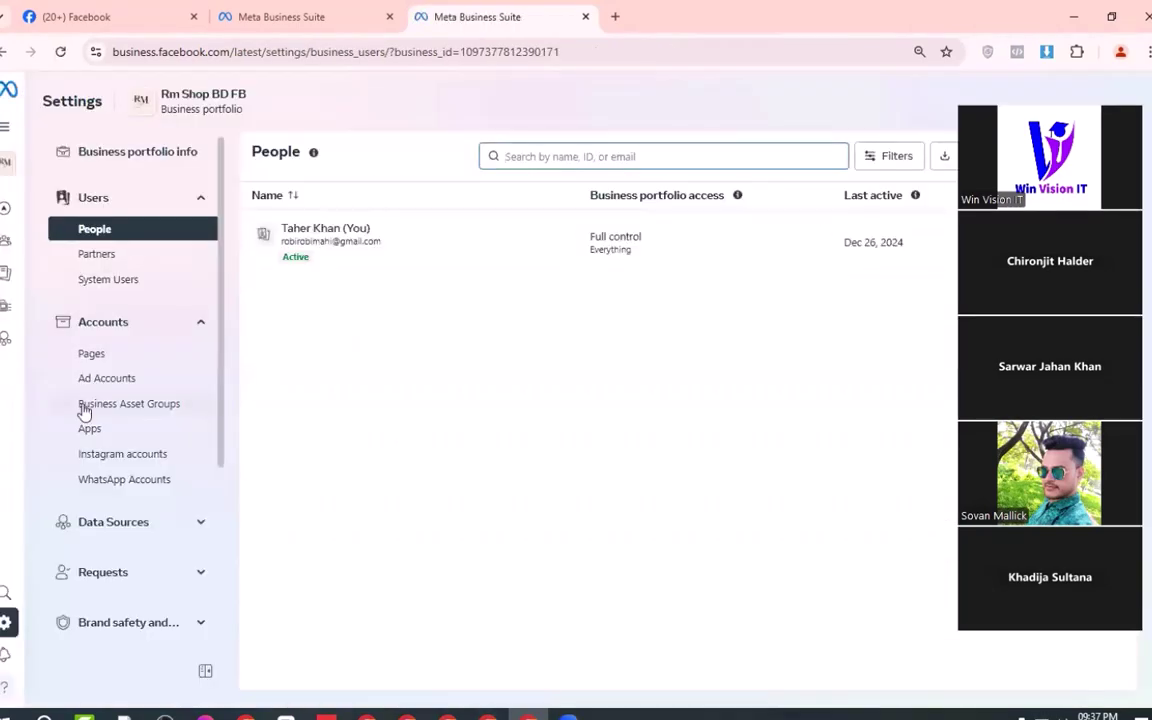
pyautogui.click(100, 379)
pyautogui.click(904, 216)
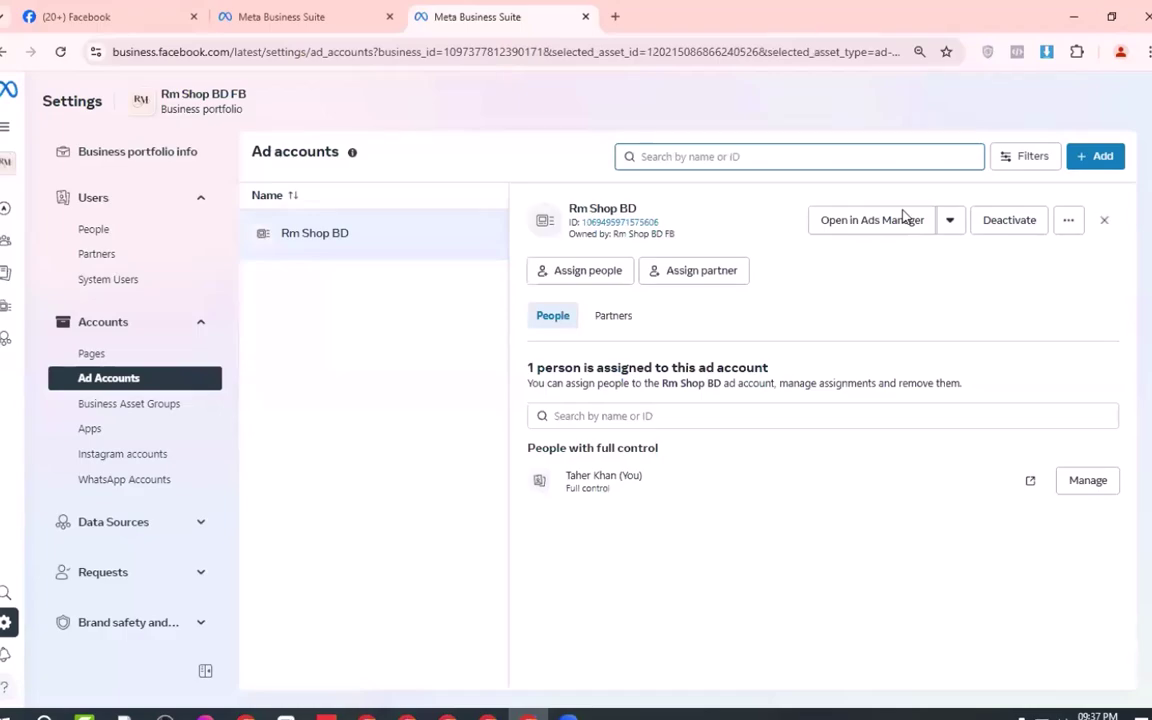
pyautogui.click(888, 223)
pyautogui.click(480, 16)
pyautogui.click(681, 12)
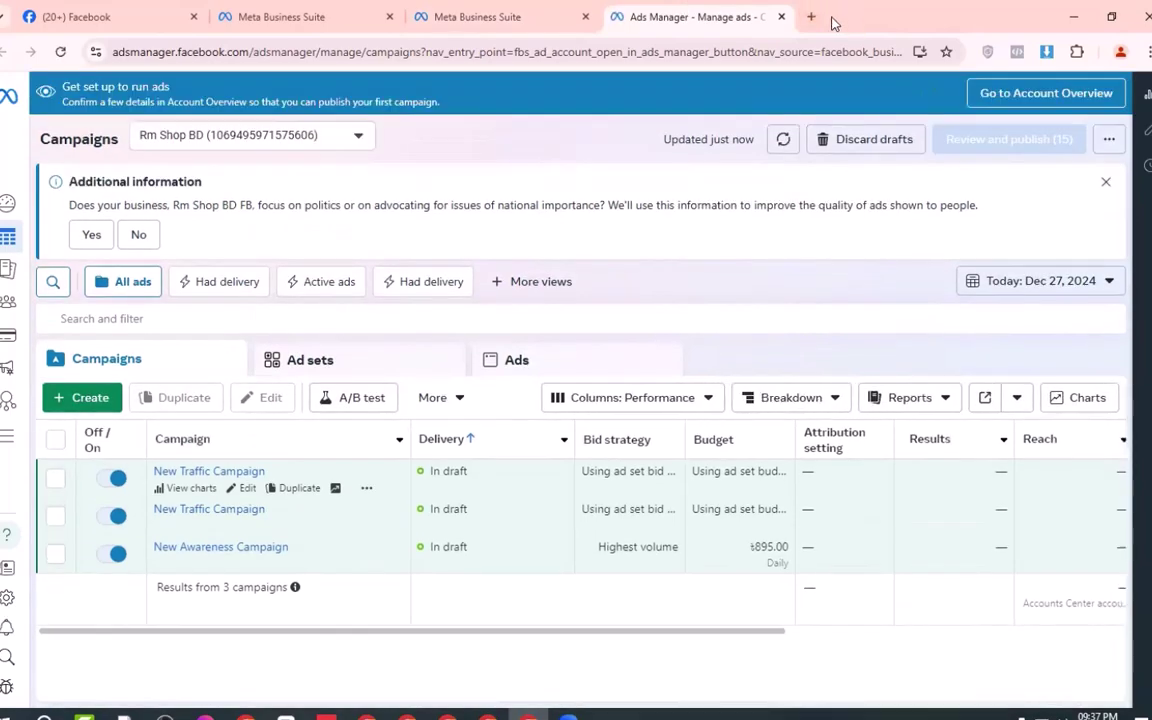
# Step: Dismiss the additional information and payment method notices, and delete all three draft campaigns
pyautogui.click(1106, 185)
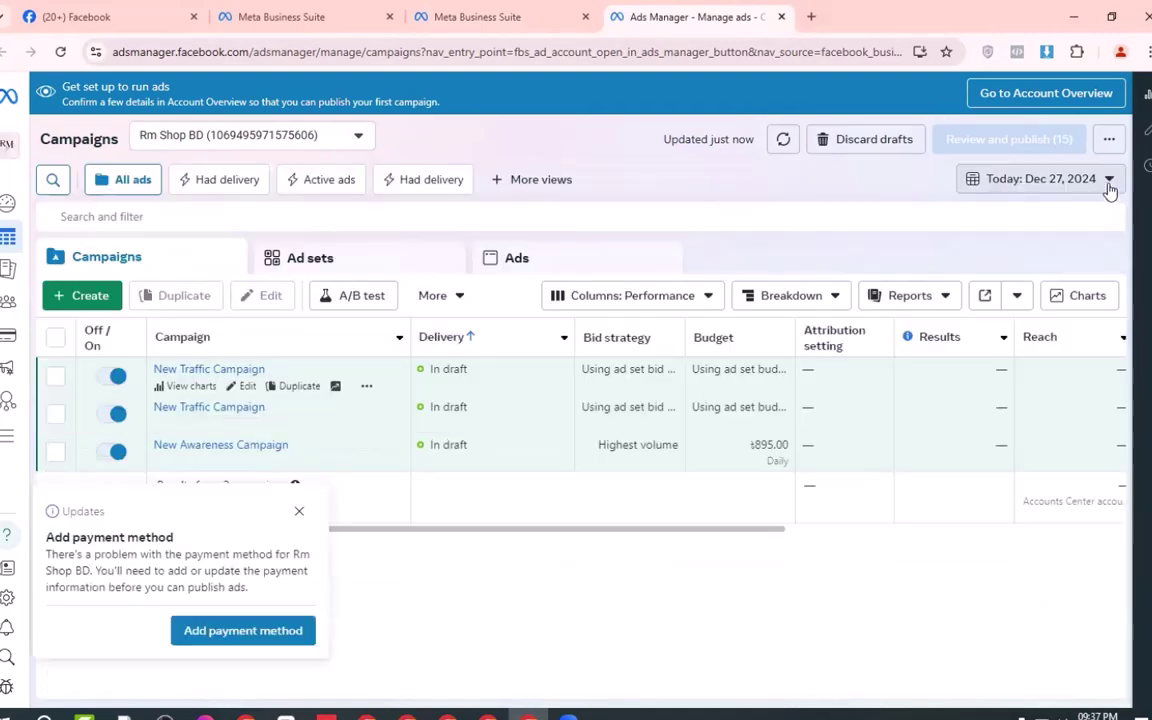
pyautogui.click(299, 514)
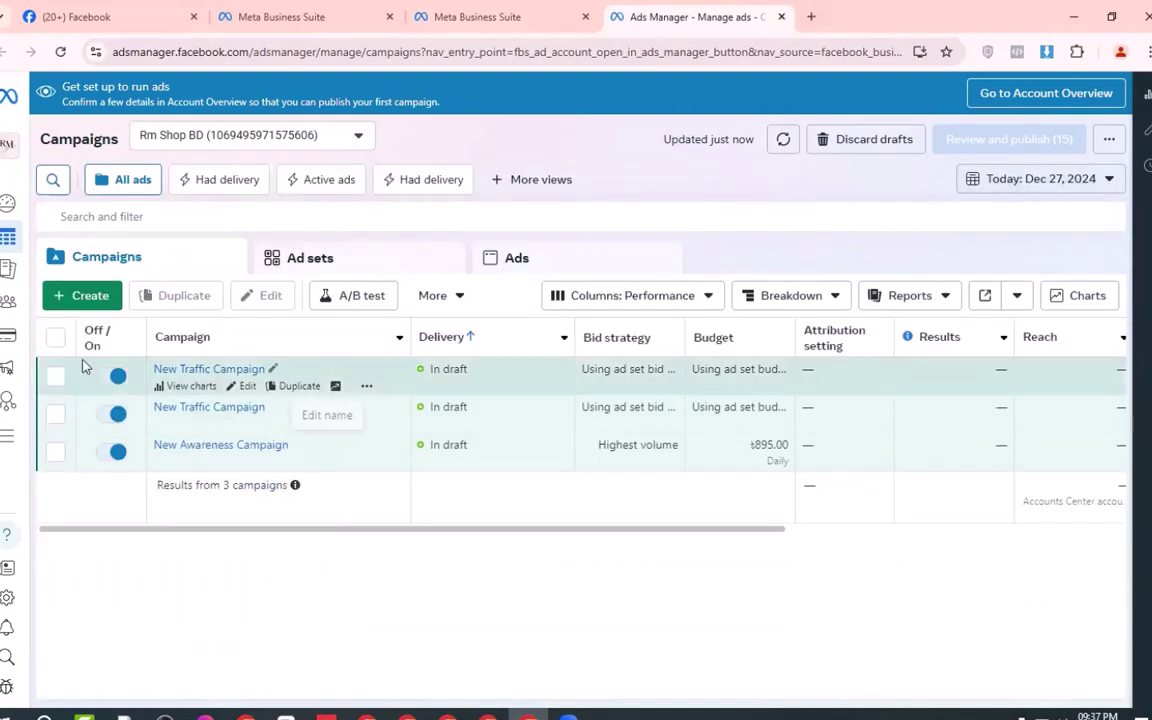
pyautogui.click(55, 337)
pyautogui.click(393, 300)
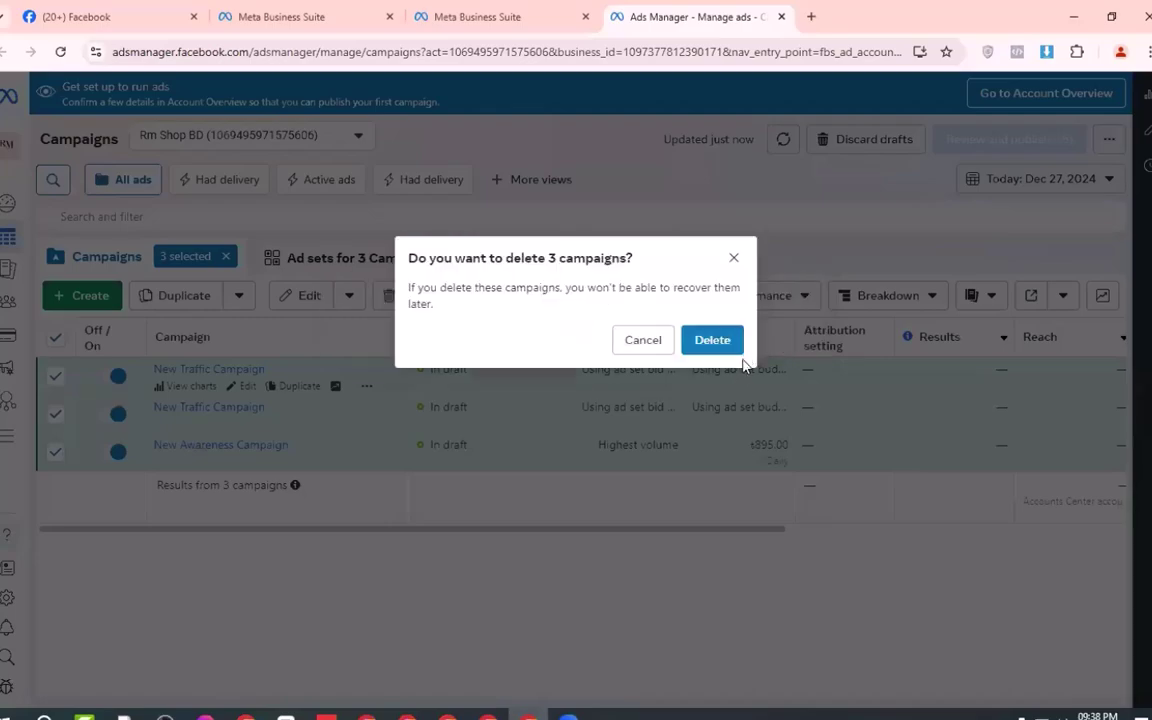
pyautogui.click(715, 340)
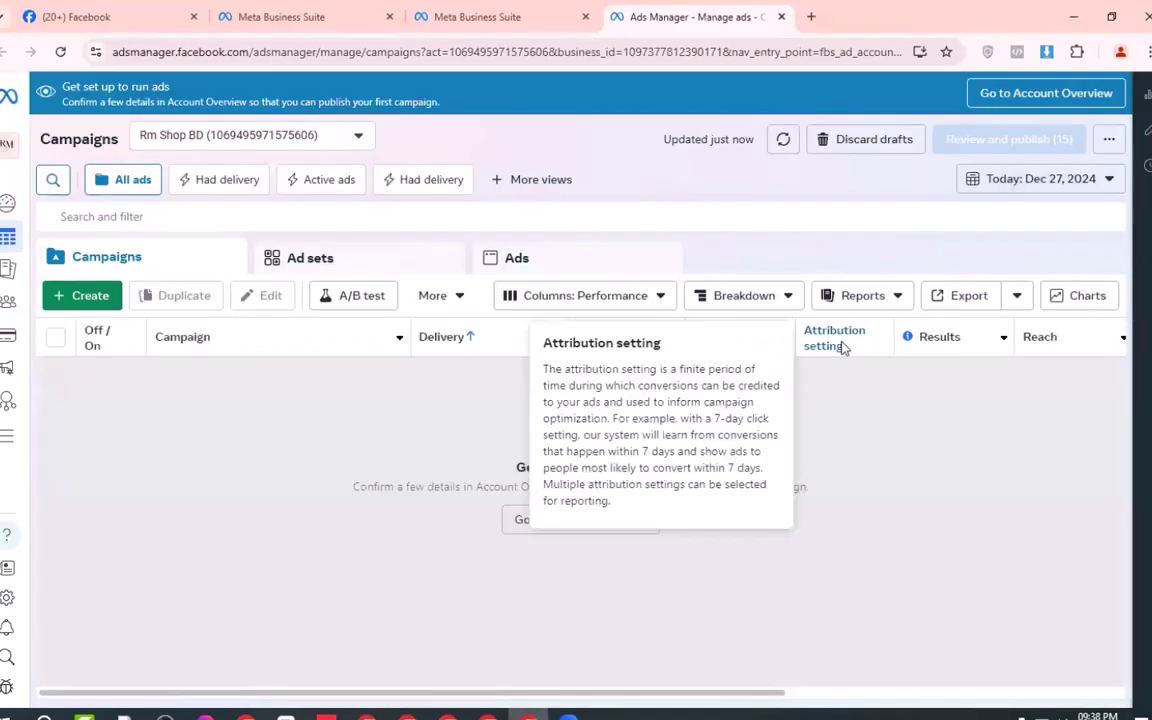
# Step: Start a new campaign with the Auction buying type and choose Leads as its objective
pyautogui.click(82, 302)
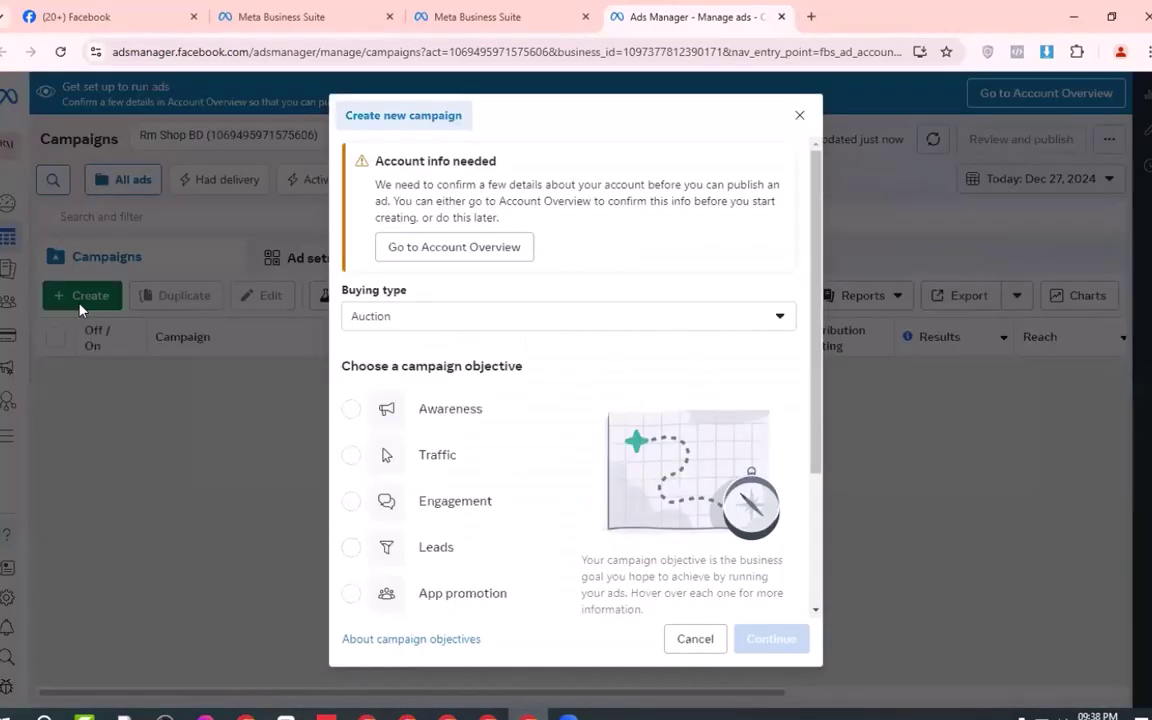
pyautogui.scroll(-1, 522, 427)
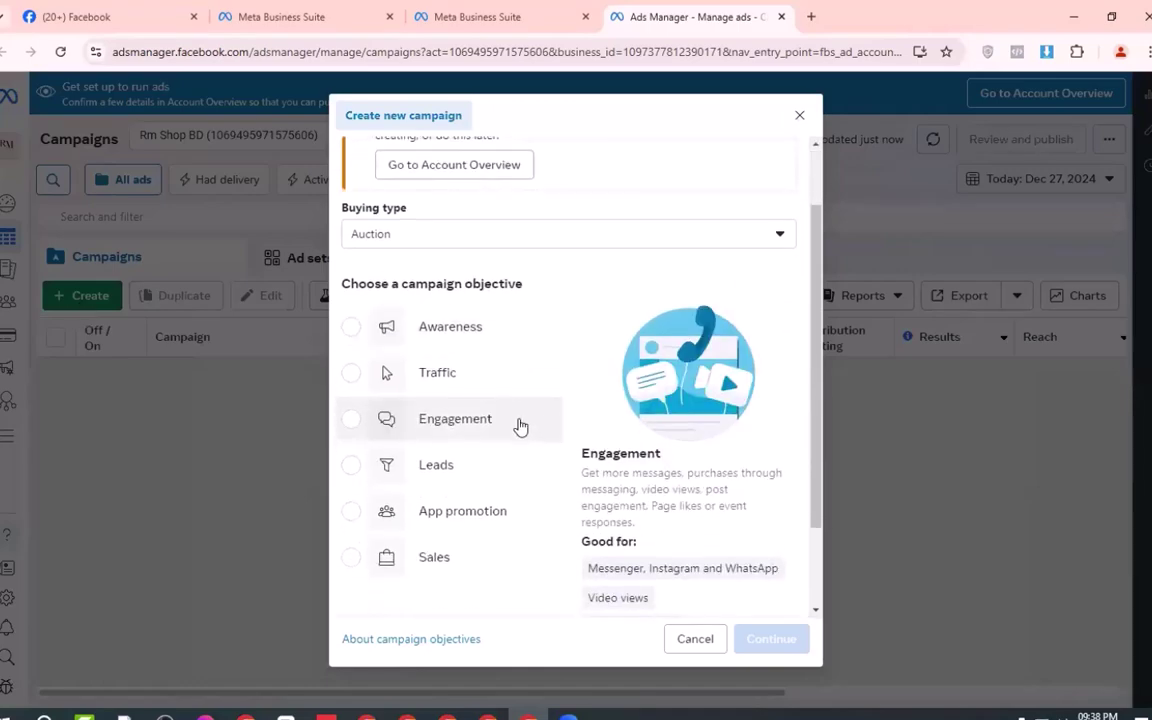
pyautogui.scroll(1, 522, 427)
pyautogui.scroll(-2, 522, 427)
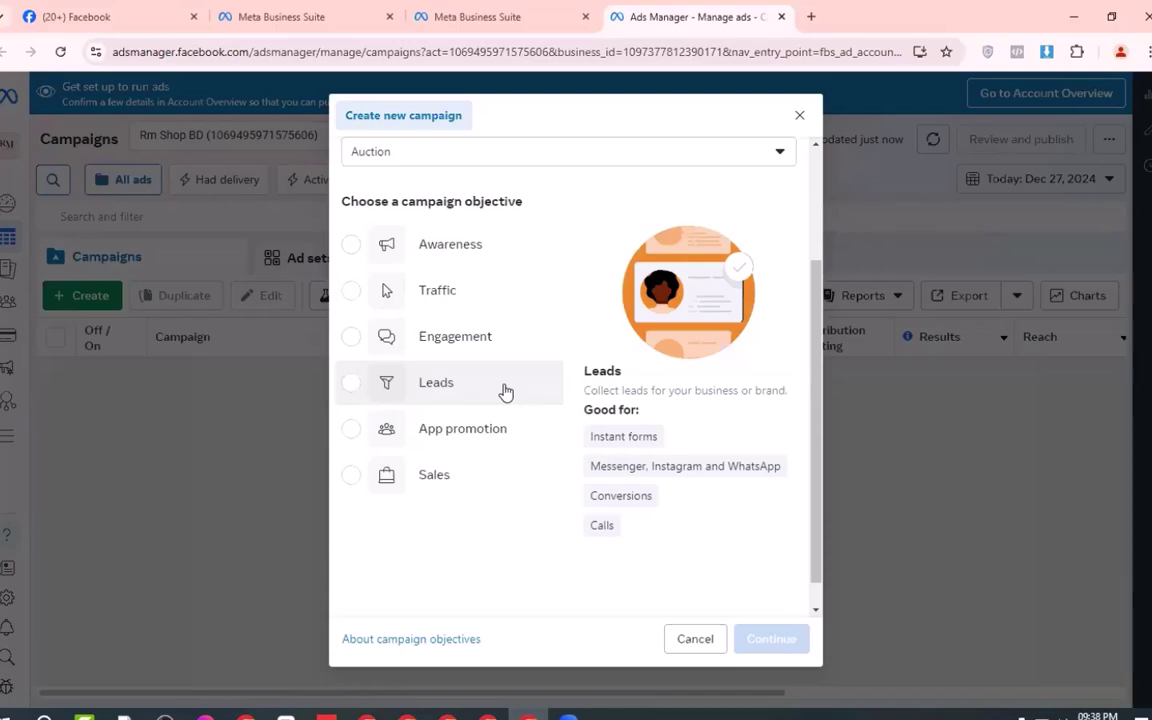
pyautogui.click(467, 379)
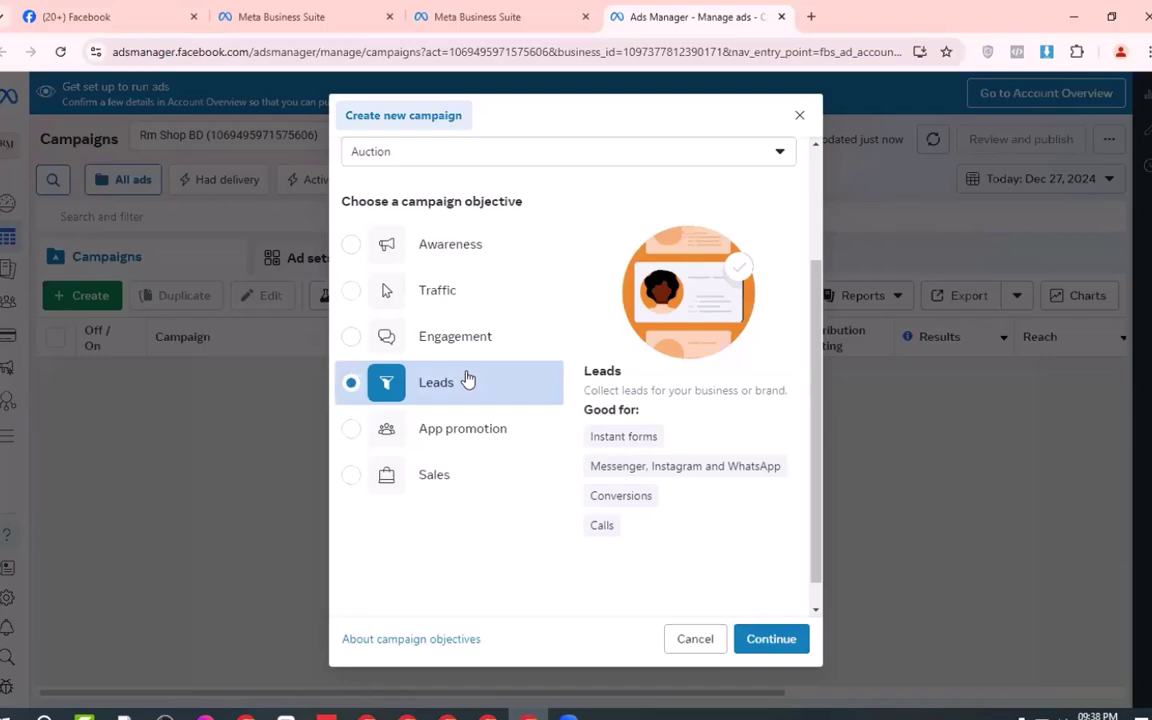
# Step: Compare the Sales, Traffic and Leads campaign objectives by selecting each in turn
pyautogui.click(484, 482)
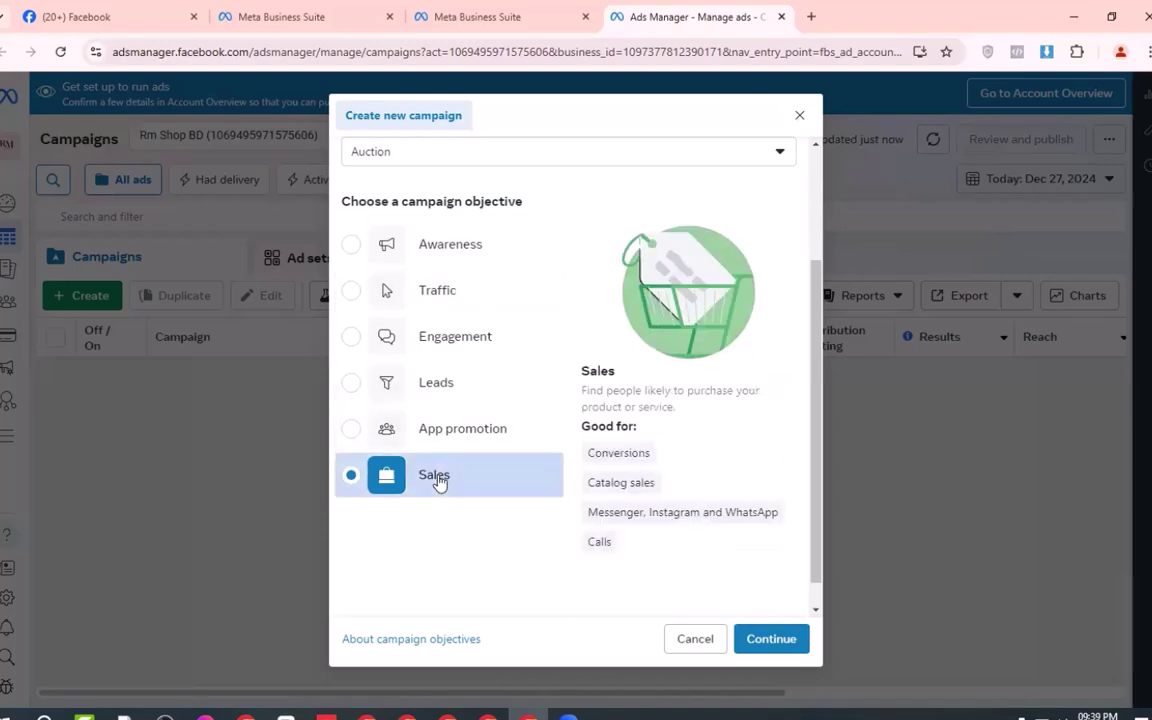
pyautogui.click(515, 301)
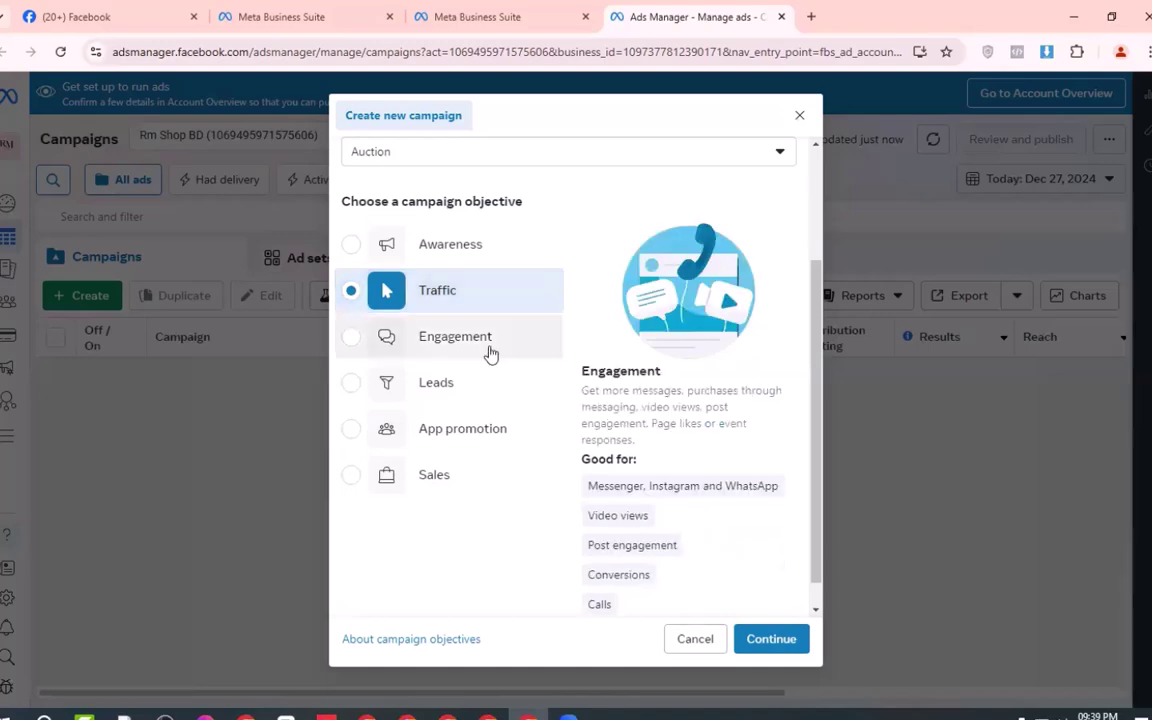
pyautogui.click(475, 378)
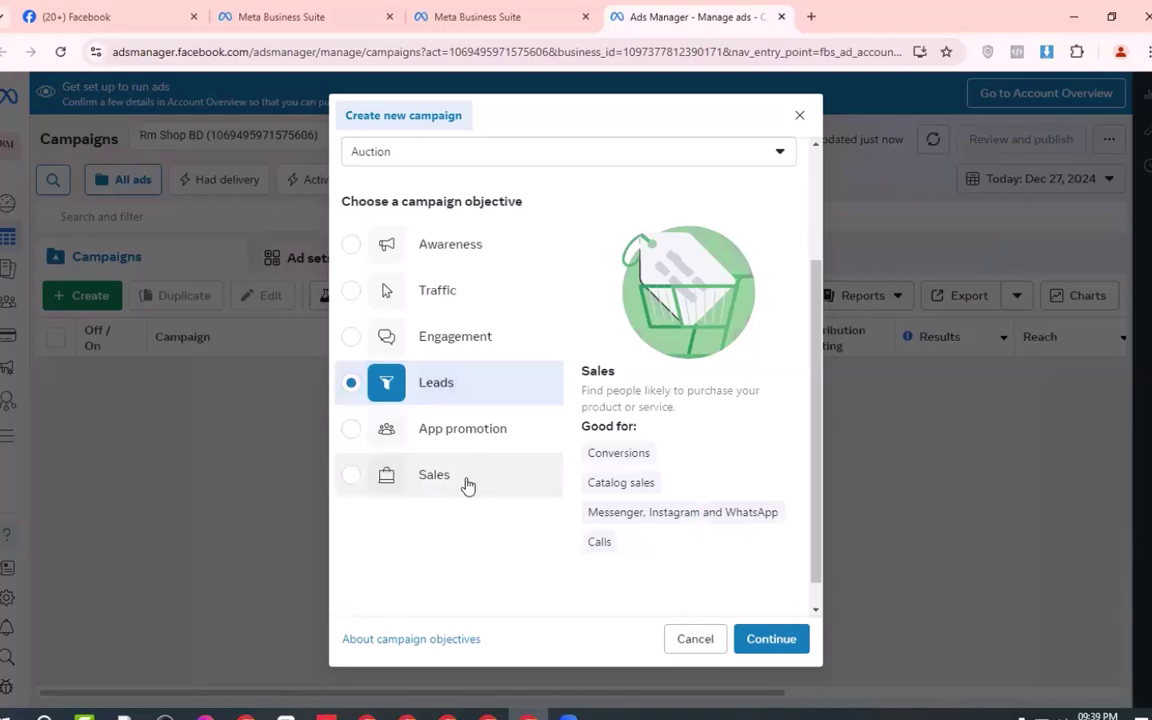
pyautogui.click(476, 279)
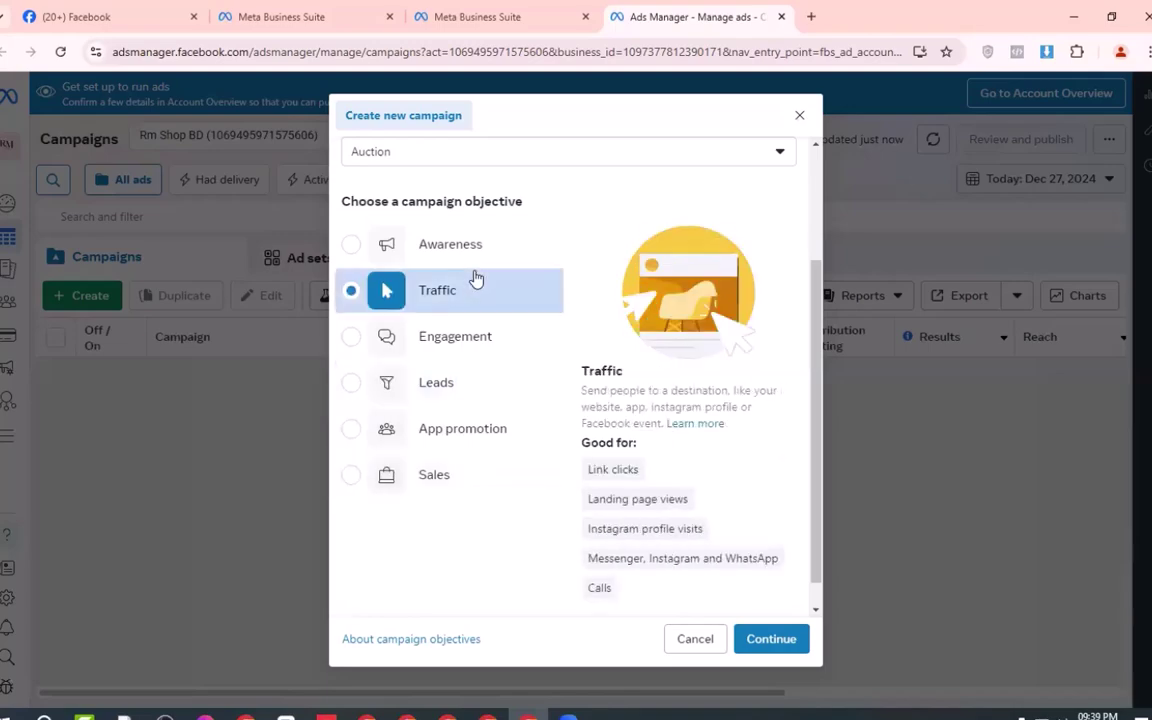
# Step: Select the Leads objective again and continue with the Manual leads campaign setup
pyautogui.click(454, 385)
pyautogui.click(789, 639)
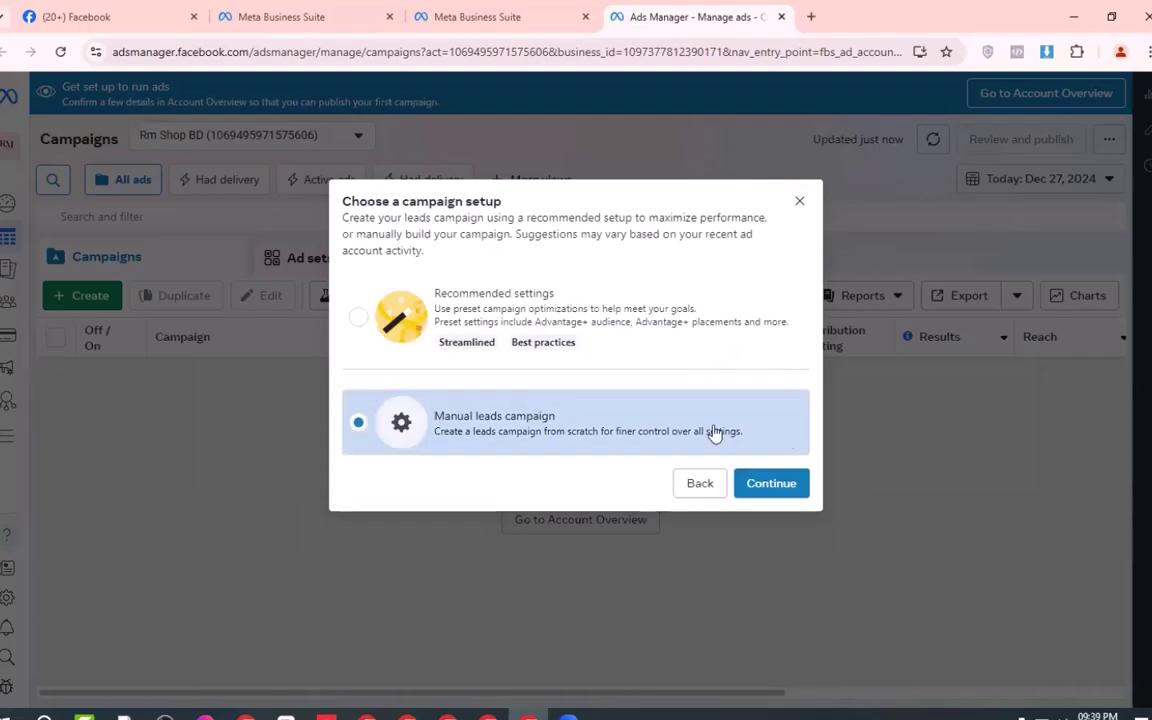
pyautogui.click(789, 486)
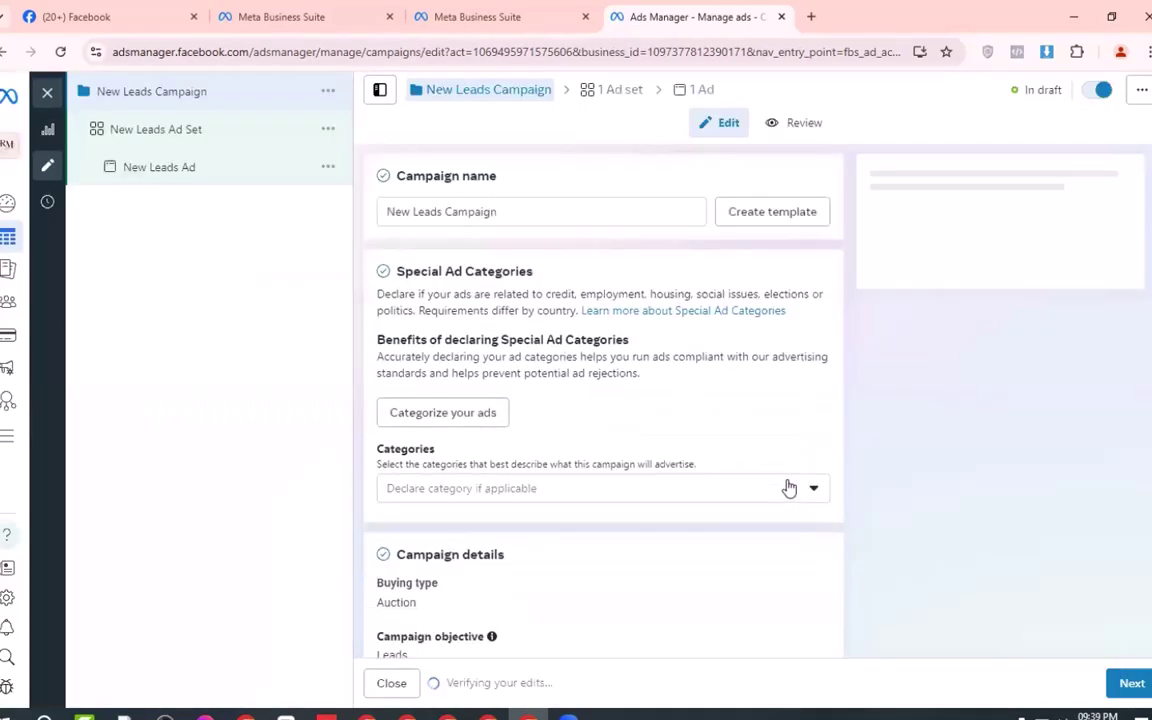
pyautogui.scroll(-5, 612, 437)
pyautogui.scroll(5, 612, 445)
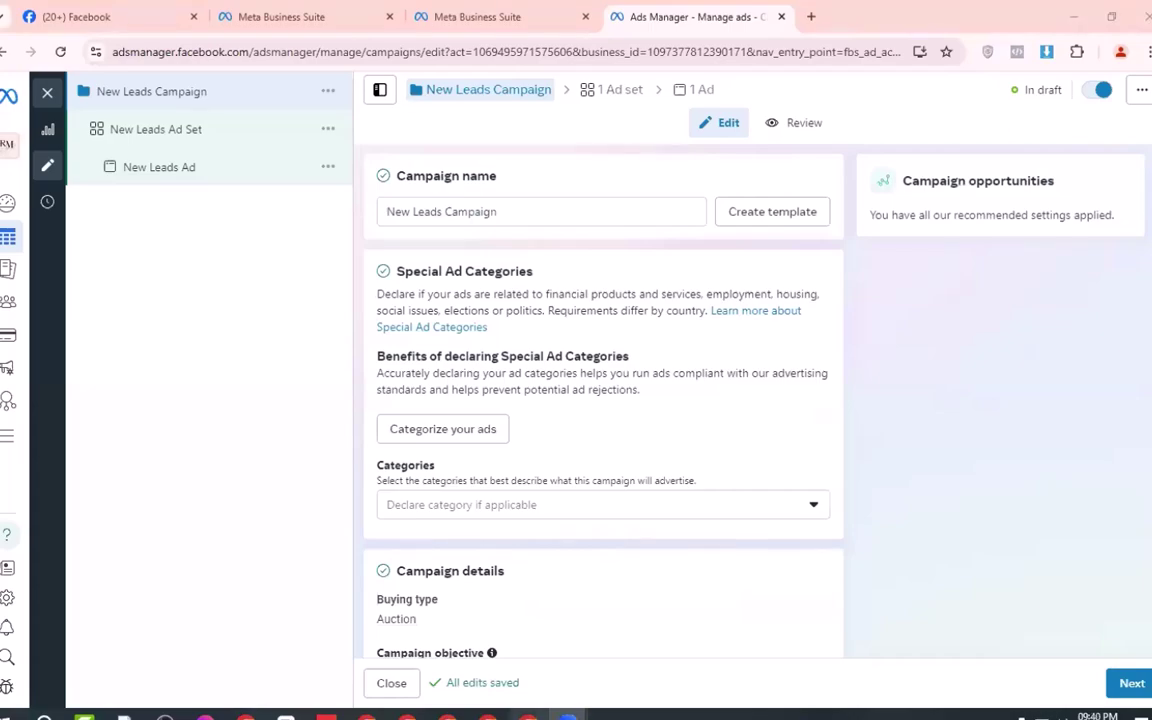
pyautogui.scroll(-3, 620, 320)
pyautogui.scroll(3, 633, 300)
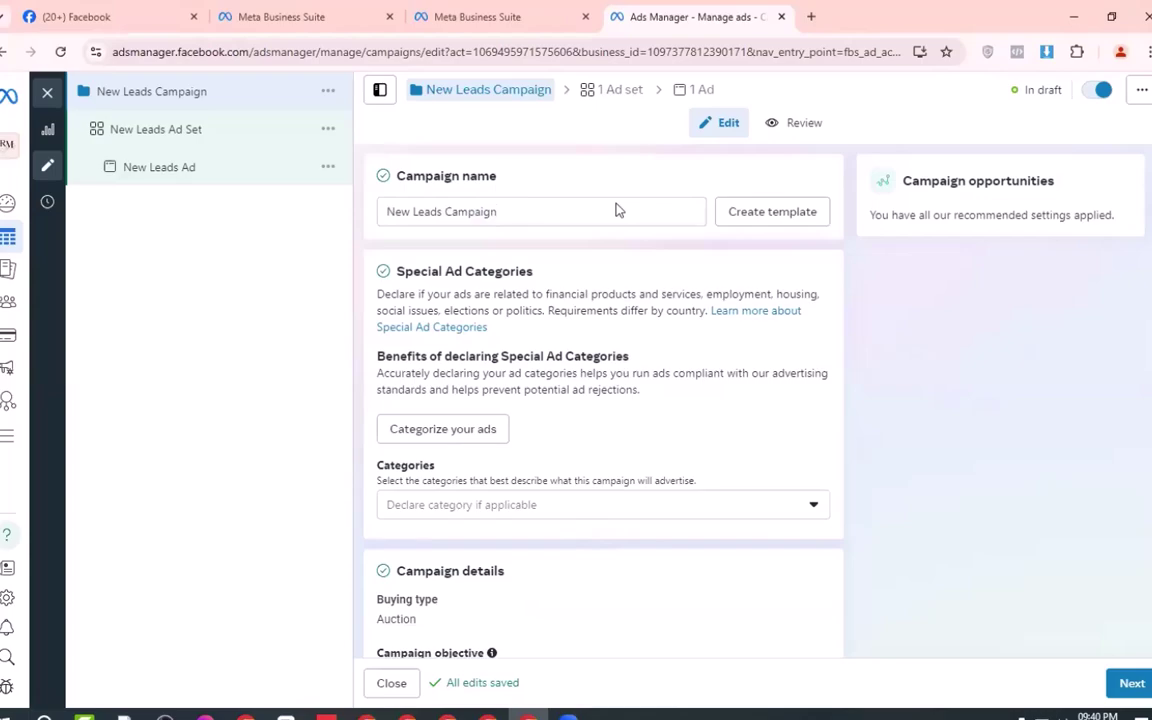
pyautogui.moveTo(567, 715)
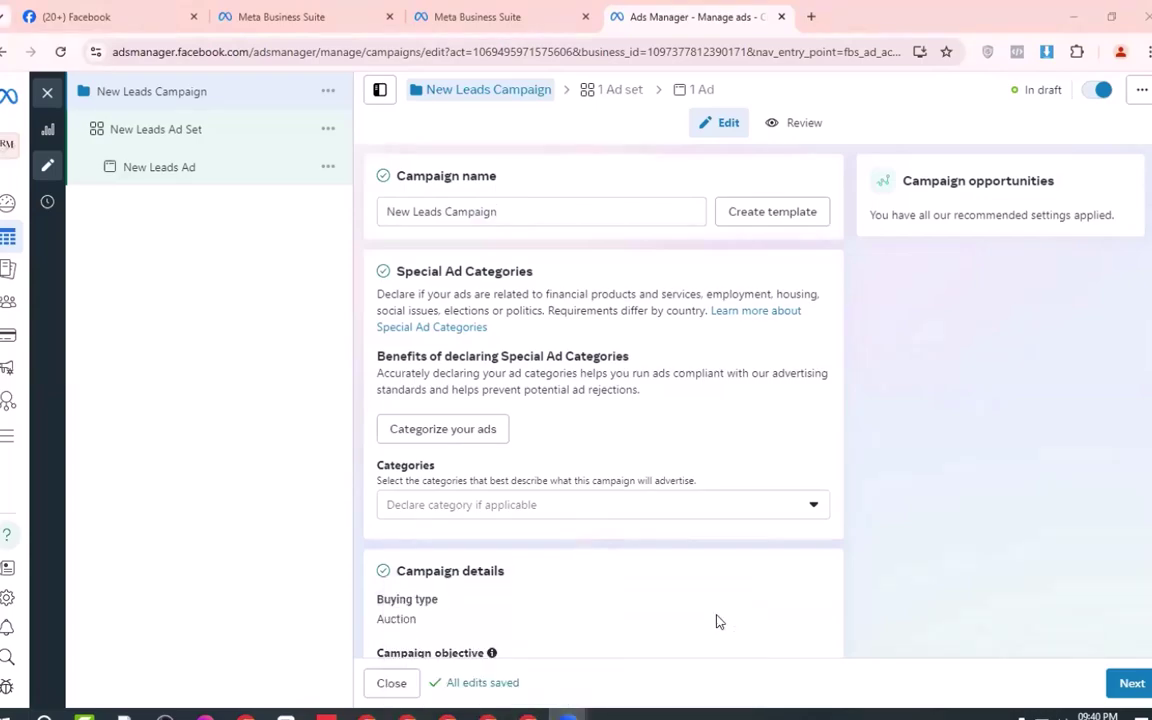
pyautogui.moveTo(528, 716)
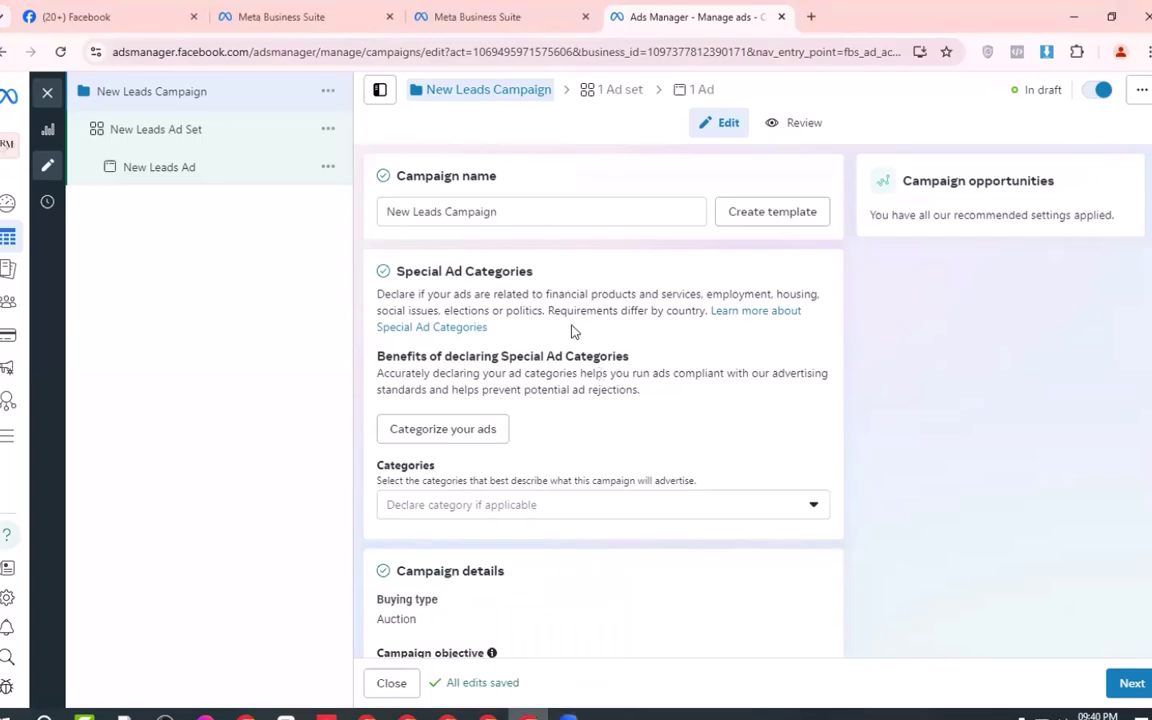
# Step: Rename the campaign as Leads Campaign AA
pyautogui.doubleClick(385, 214)
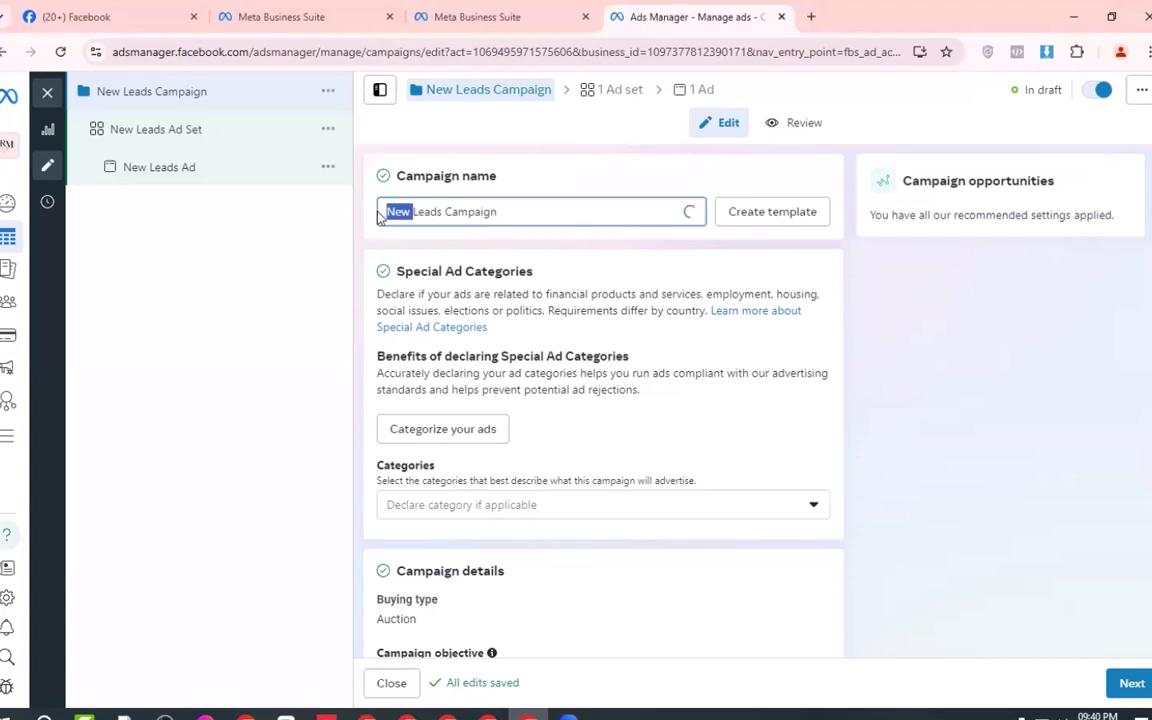
pyautogui.press('BackSpace')
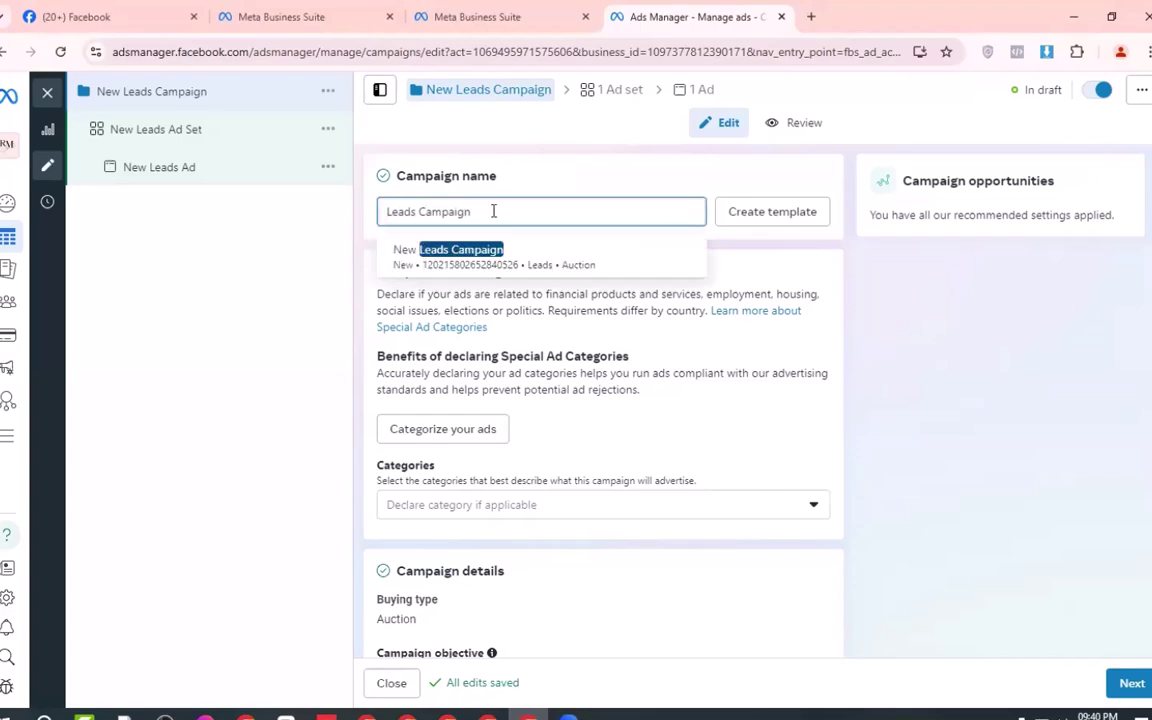
pyautogui.write('AA')
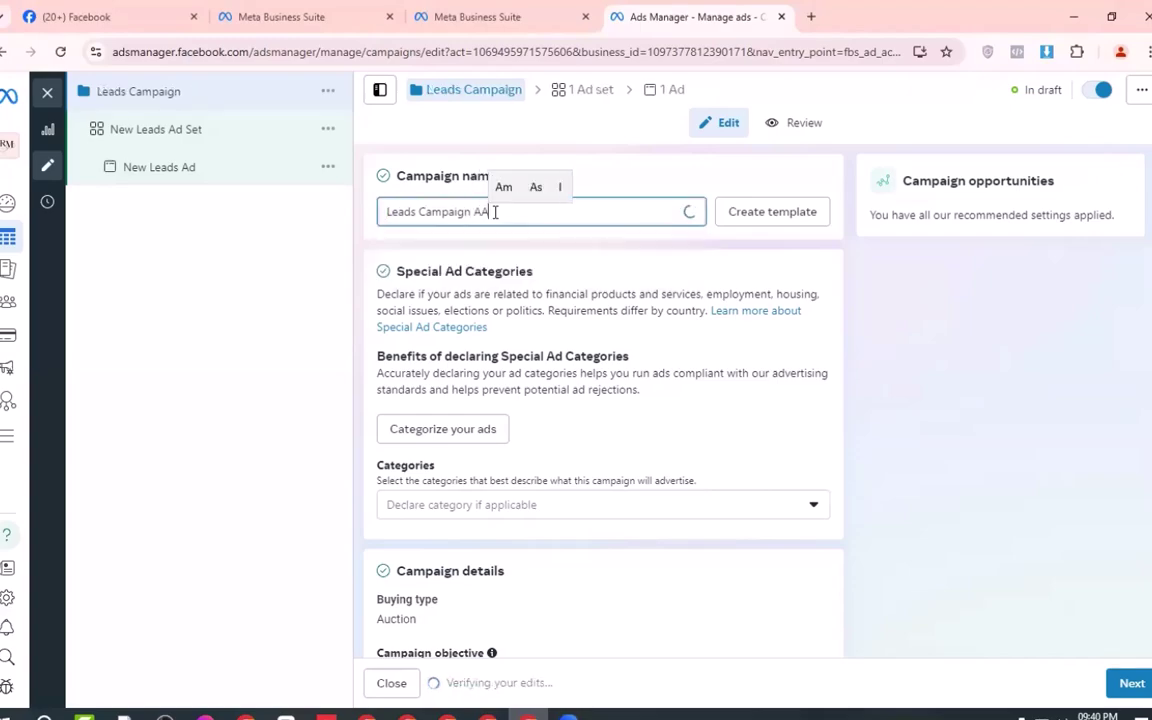
# Step: Turn on Advantage campaign budget and set the daily budget to 20 BDT
pyautogui.scroll(-3, 609, 424)
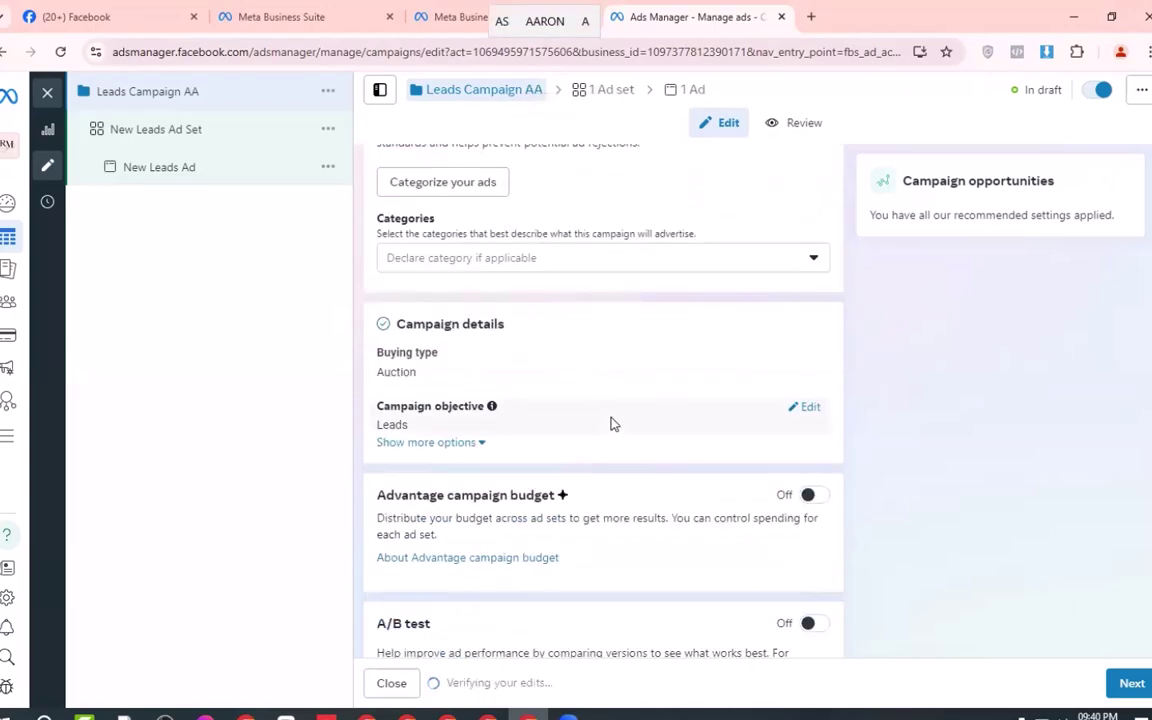
pyautogui.click(816, 410)
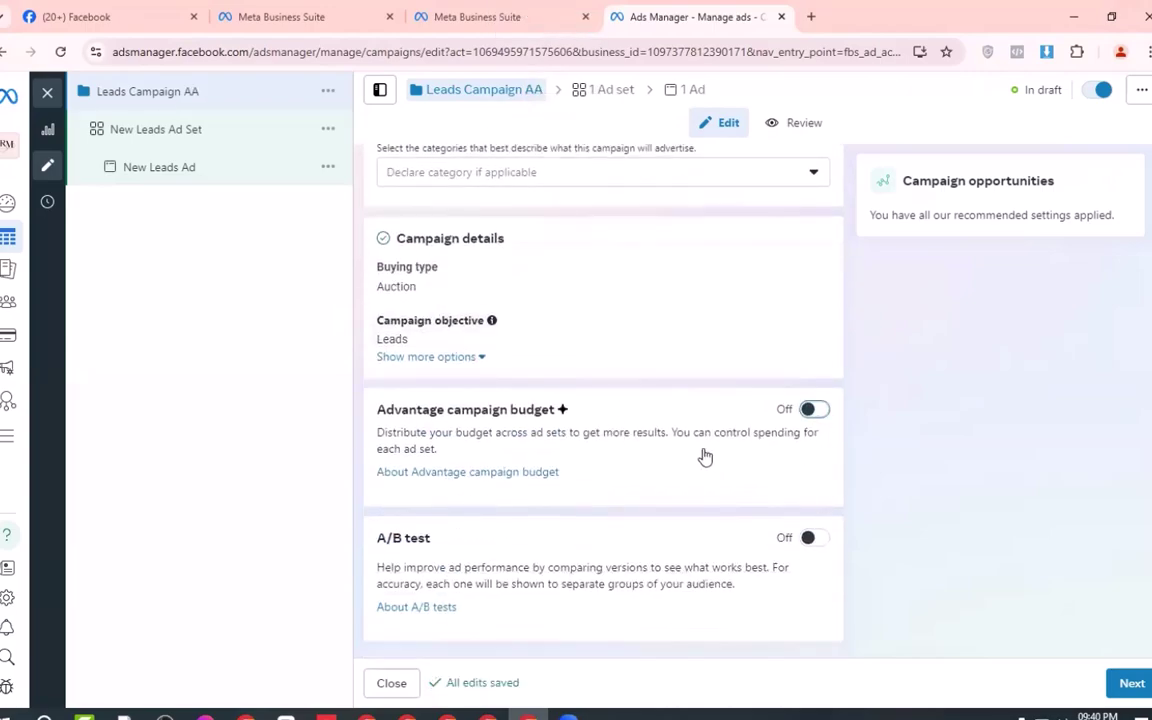
pyautogui.click(813, 334)
pyautogui.click(816, 410)
pyautogui.moveTo(684, 368); pyautogui.dragTo(568, 368)
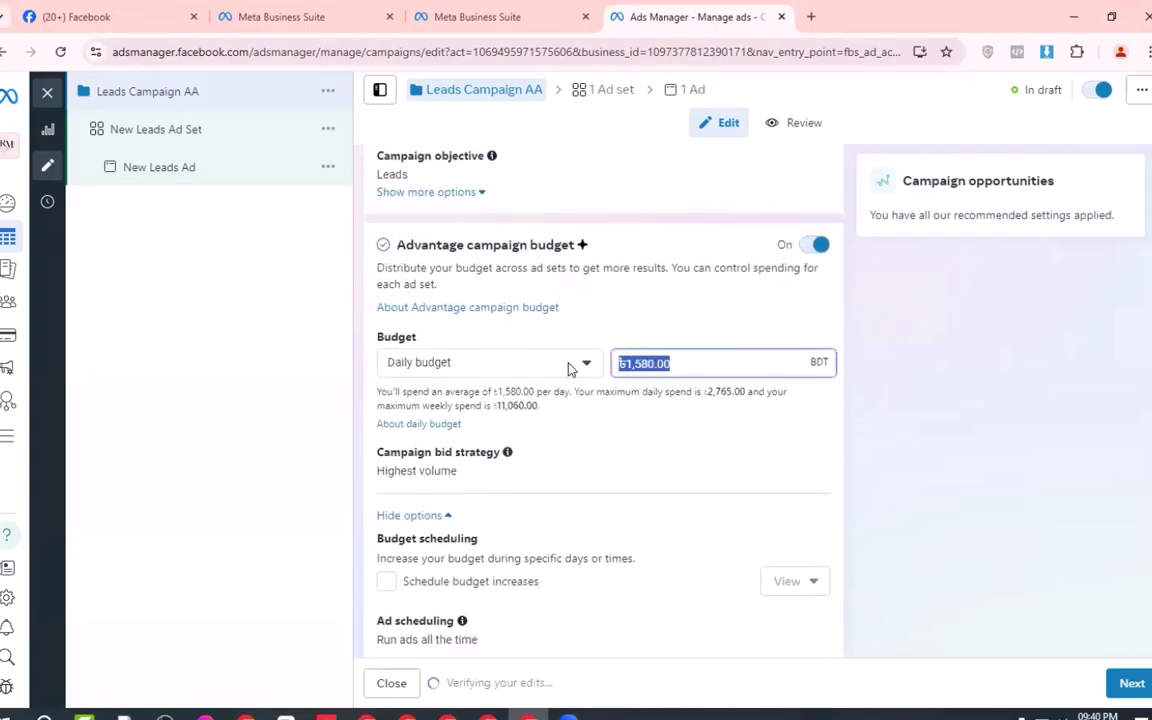
pyautogui.write('20')
pyautogui.click(648, 337)
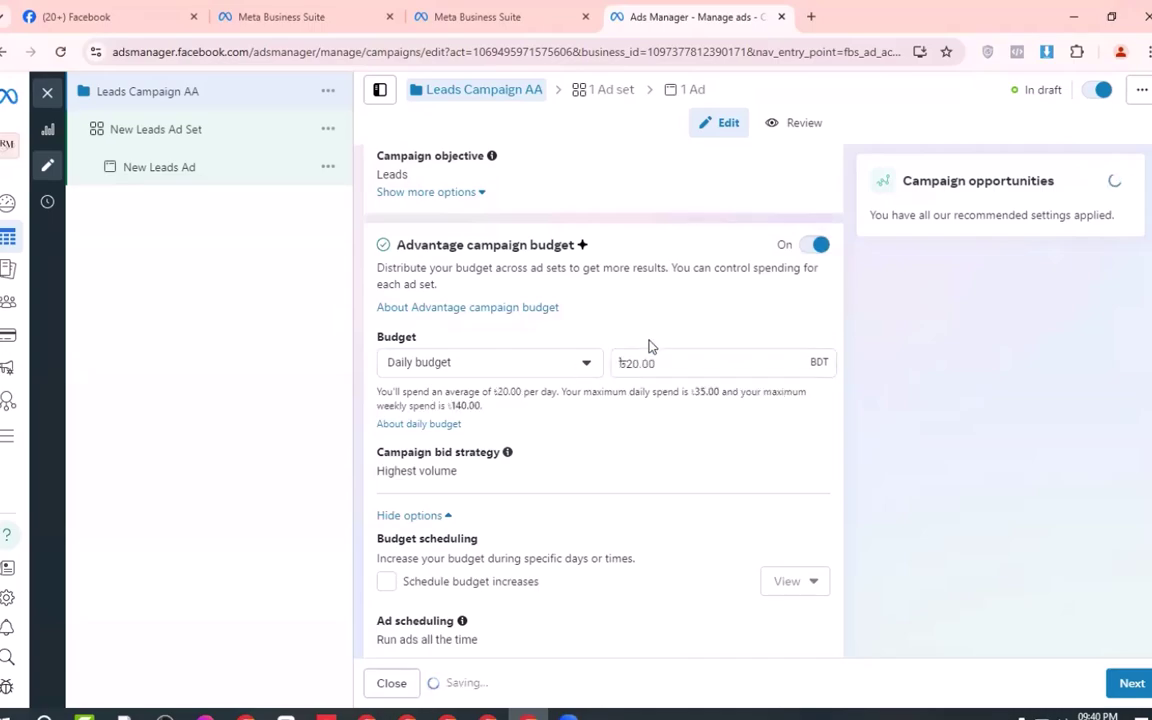
# Step: Proceed to the ad set and accept Meta's Lead Ads Terms for the Rm Shop BD Facebook Page
pyautogui.click(1138, 688)
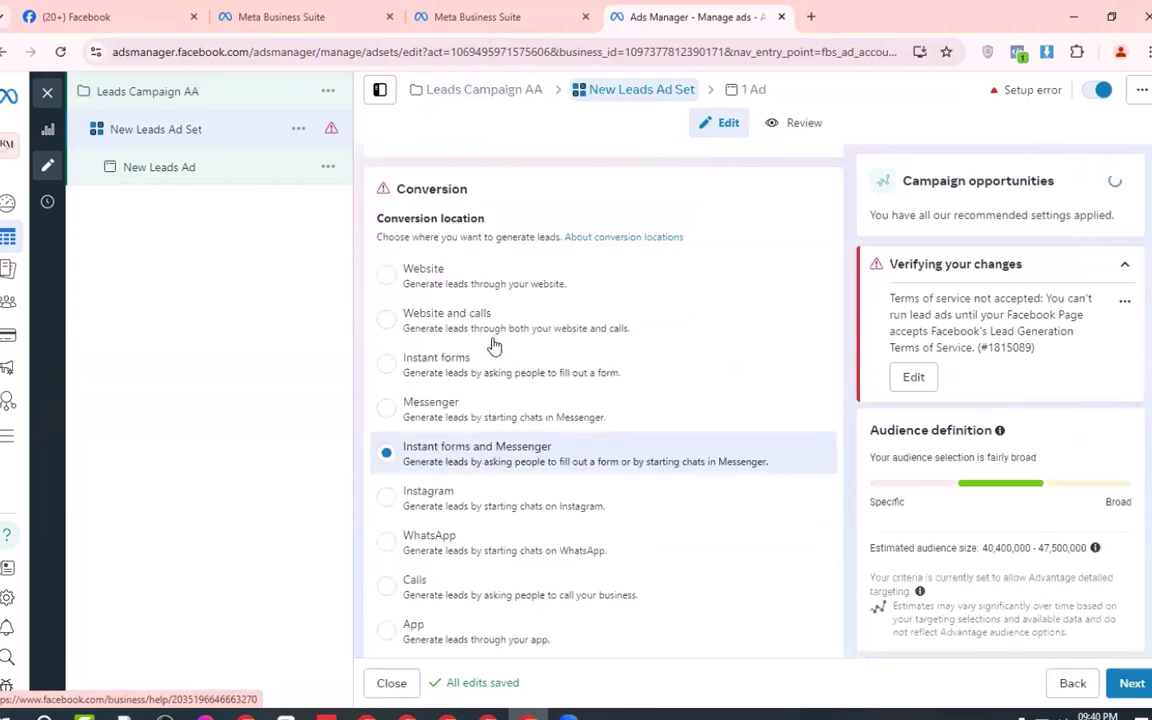
pyautogui.scroll(-2, 495, 343)
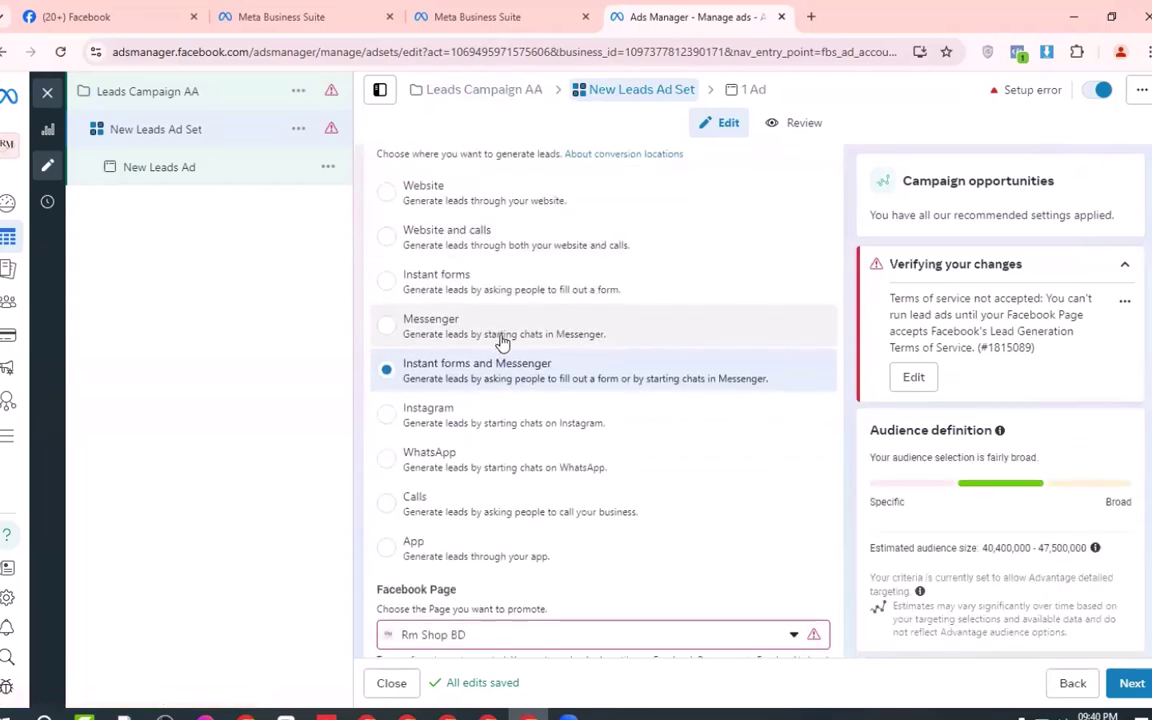
pyautogui.scroll(-3, 502, 342)
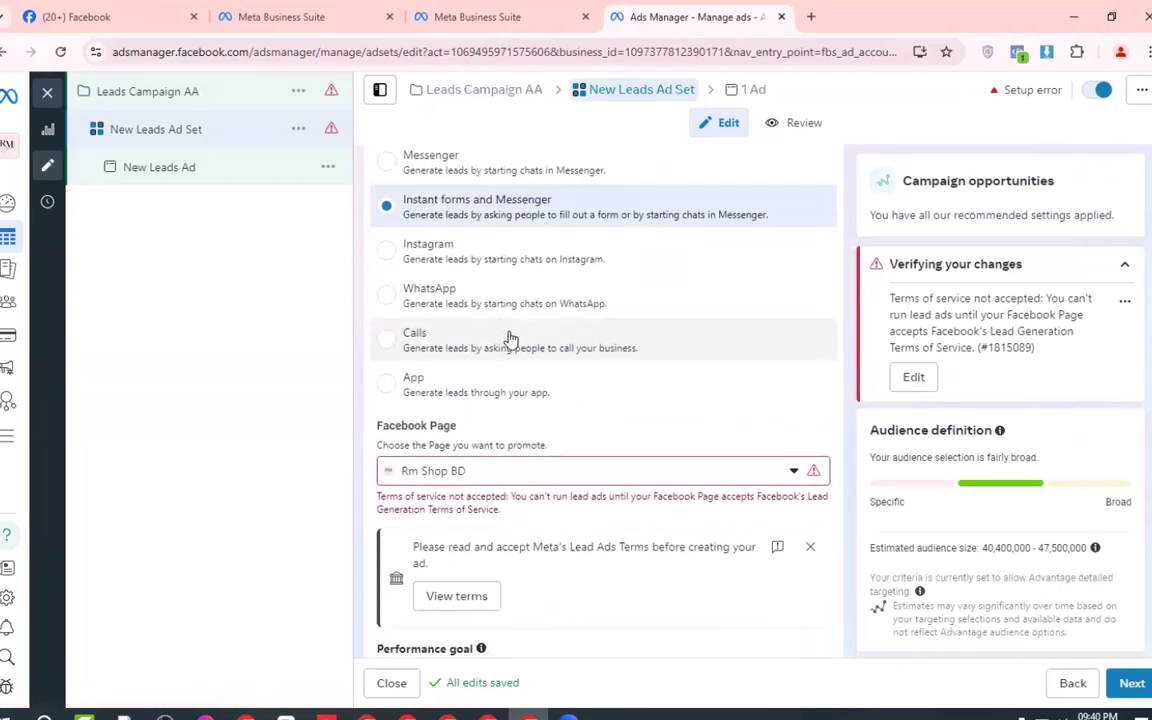
pyautogui.scroll(-2, 527, 336)
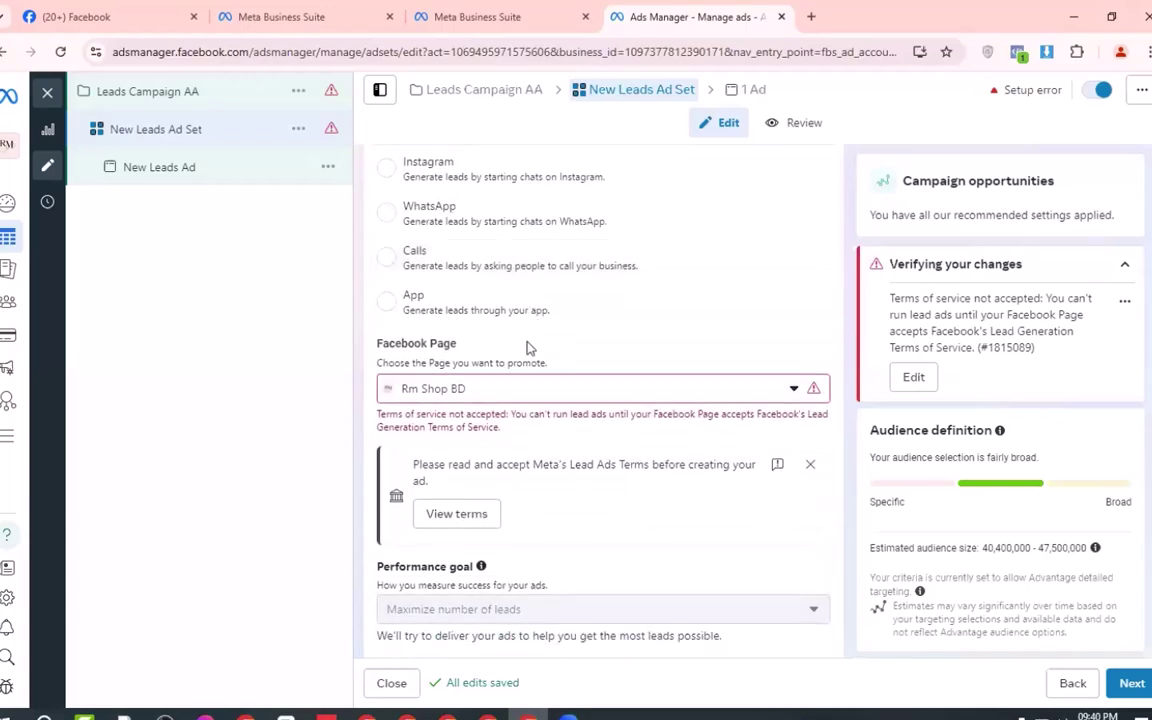
pyautogui.click(479, 518)
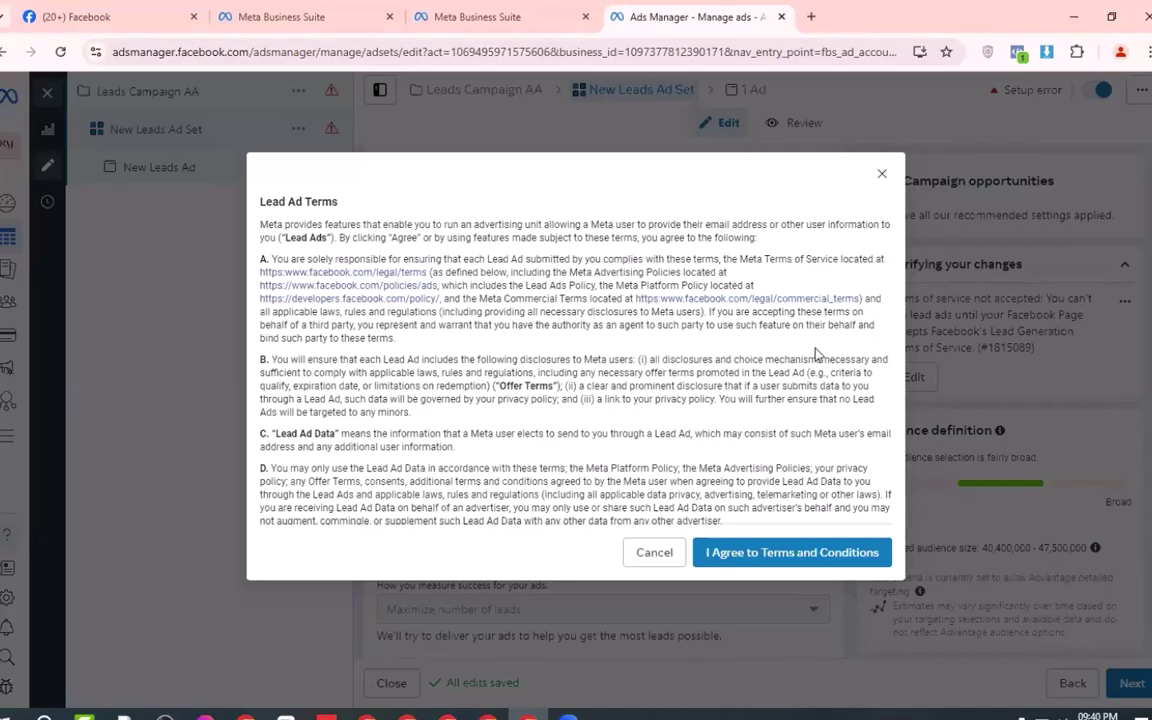
pyautogui.click(706, 555)
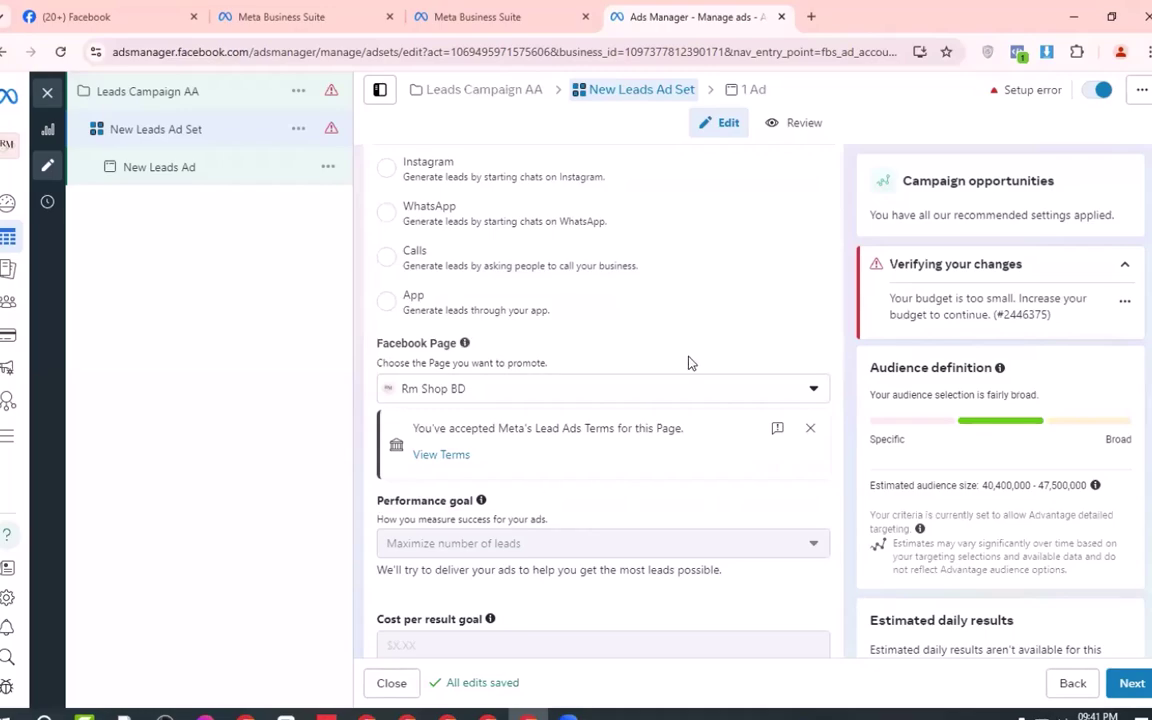
# Step: Increase the daily budget of Leads Campaign AA to 1000 BDT and return to the New Leads Ad Set
pyautogui.click(228, 95)
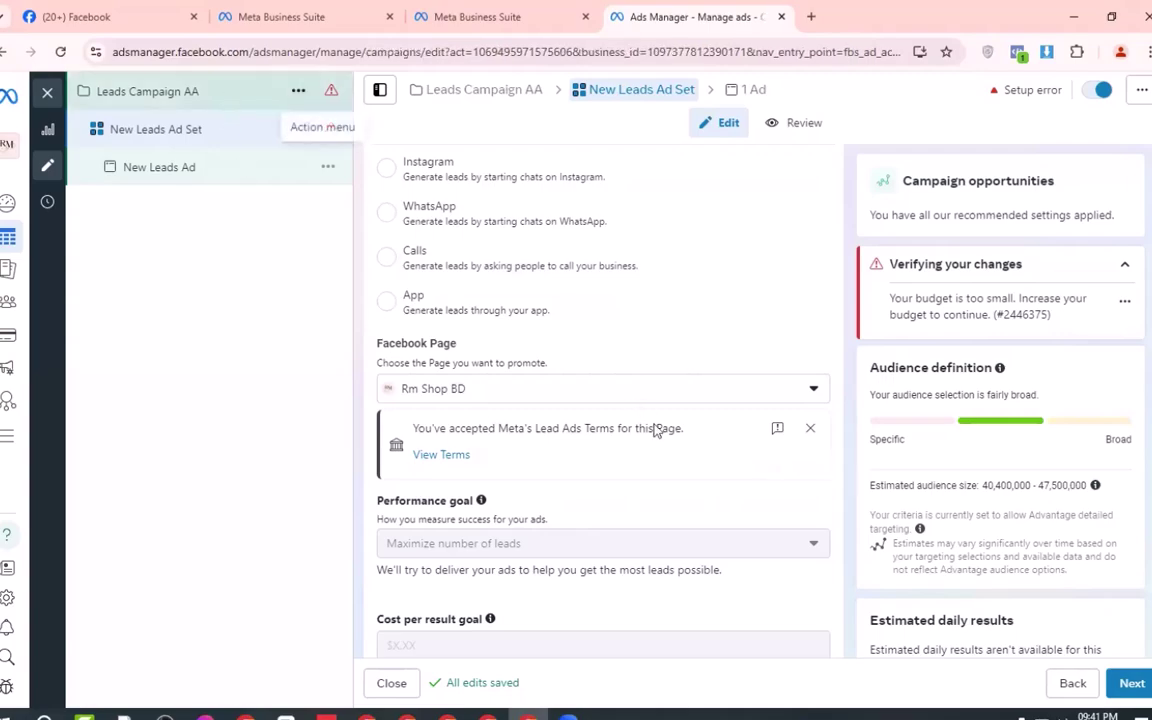
pyautogui.write('1000')
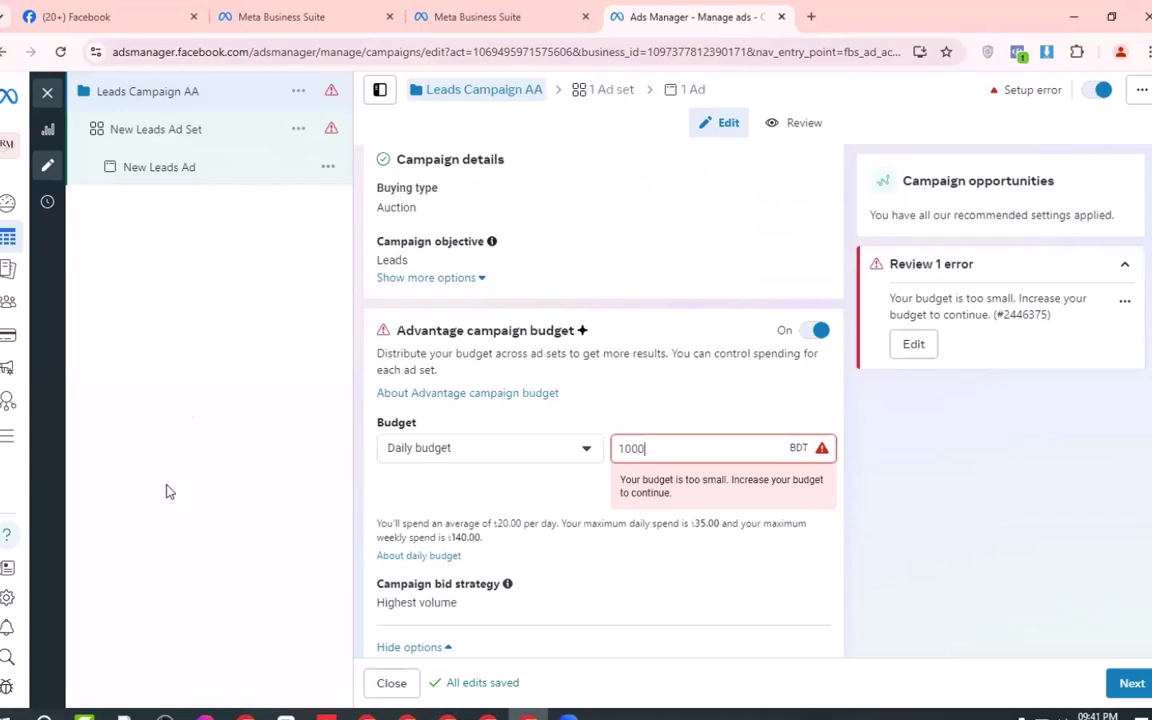
pyautogui.click(186, 141)
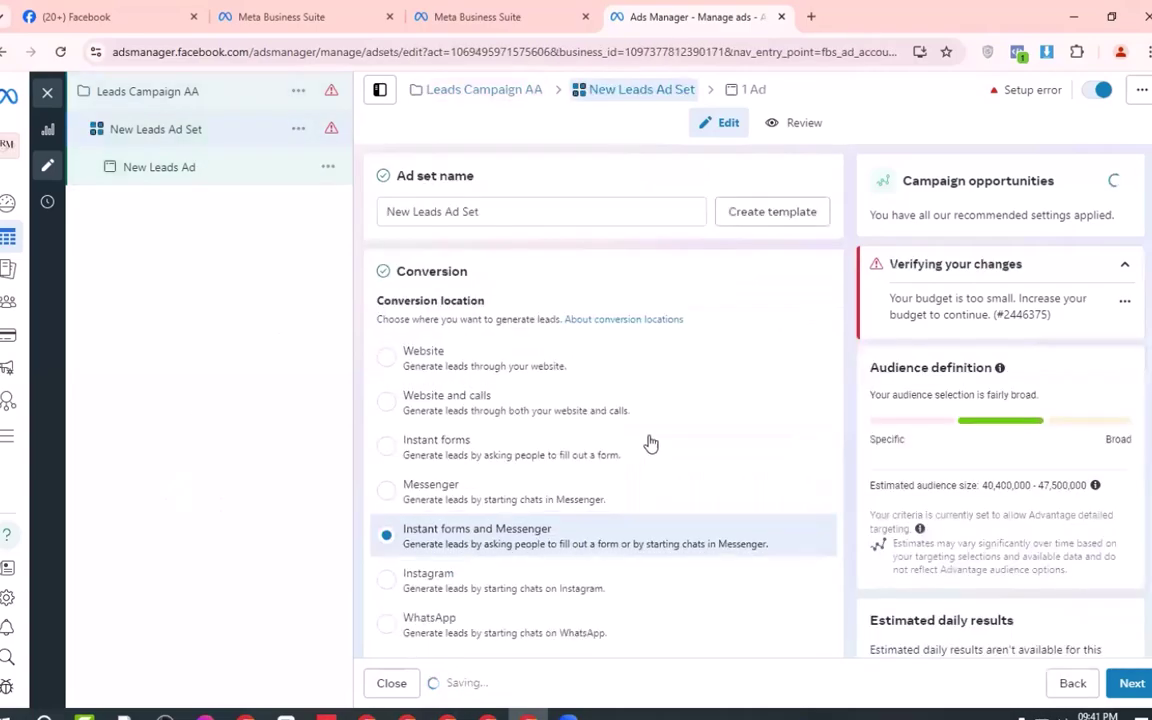
# Step: Choose Instant forms as the ad set's conversion location
pyautogui.scroll(-5, 650, 435)
pyautogui.scroll(-1, 650, 435)
pyautogui.scroll(1, 645, 427)
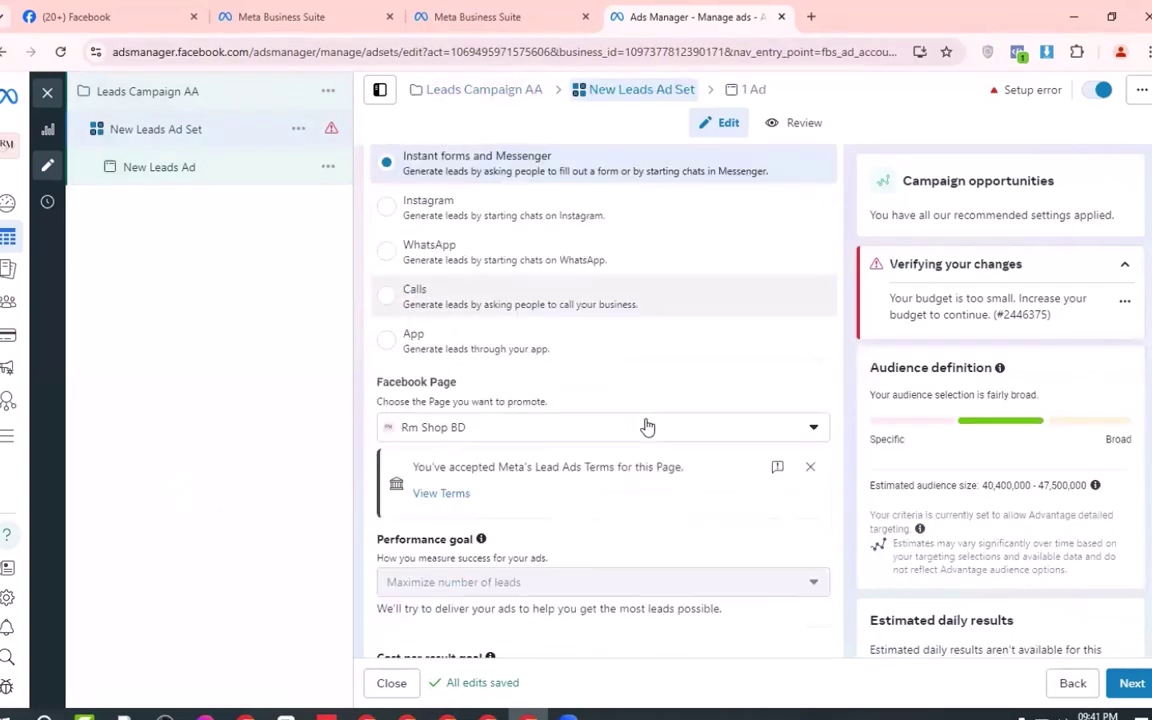
pyautogui.scroll(2, 643, 286)
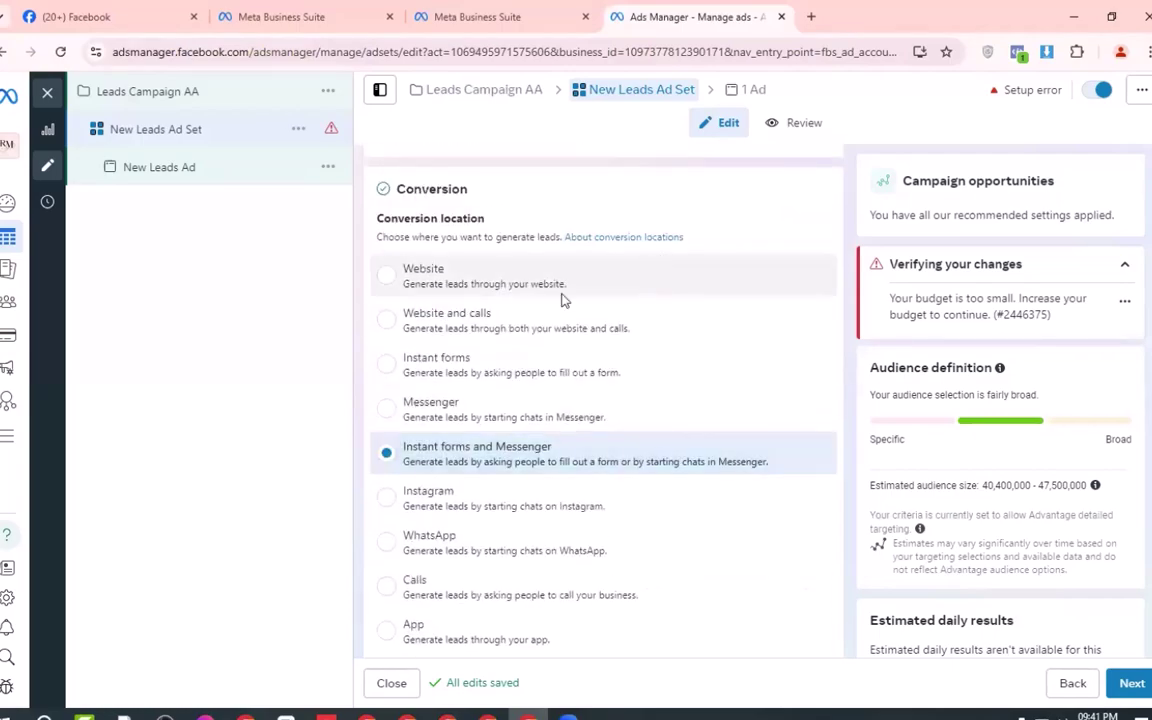
pyautogui.click(385, 368)
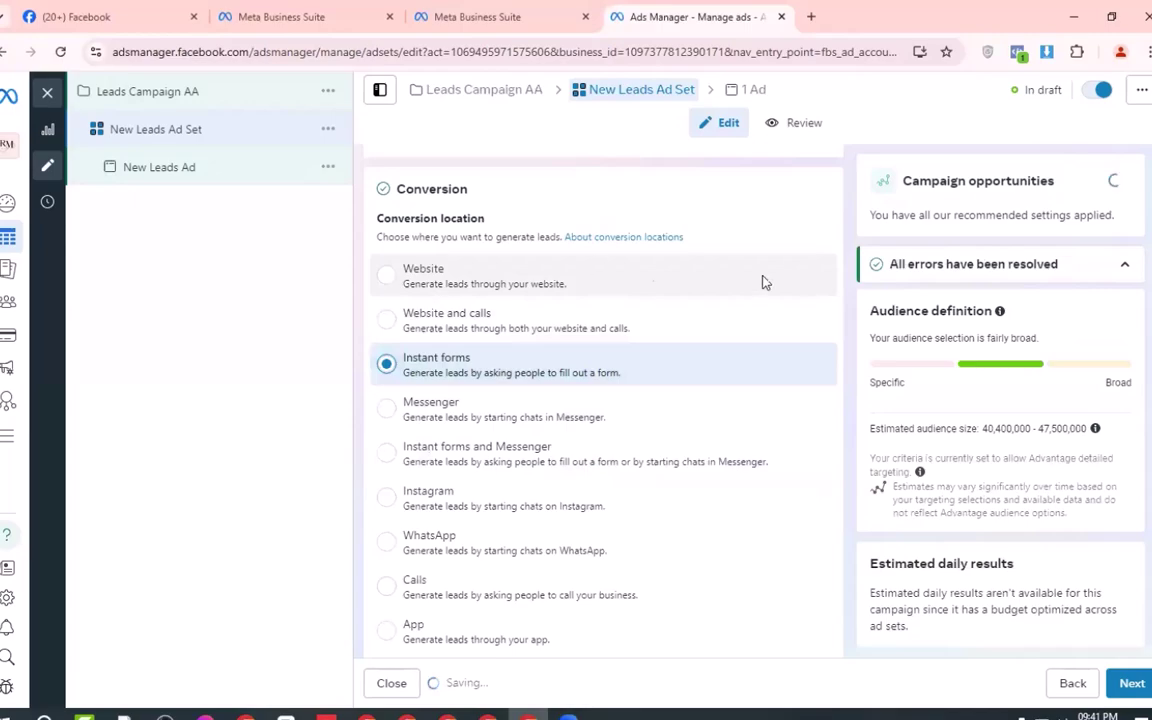
# Step: Try Website as the conversion location and dismiss the recommendation to switch to Instant forms and Messenger
pyautogui.click(393, 280)
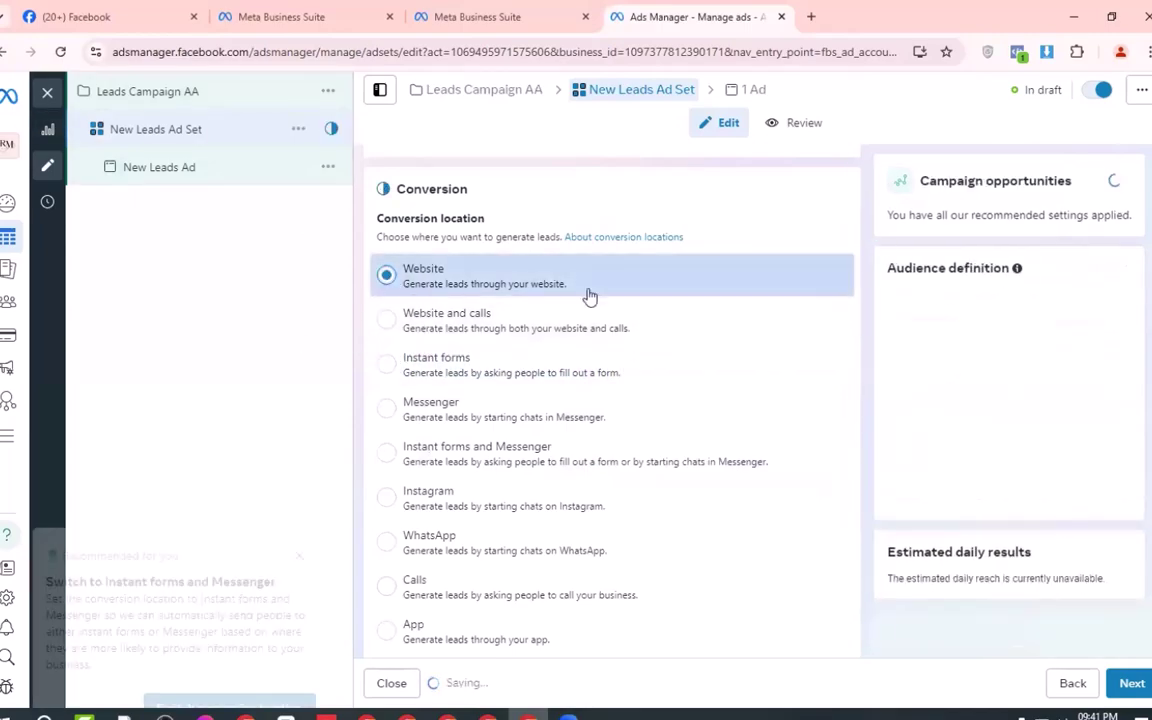
pyautogui.scroll(-3, 598, 314)
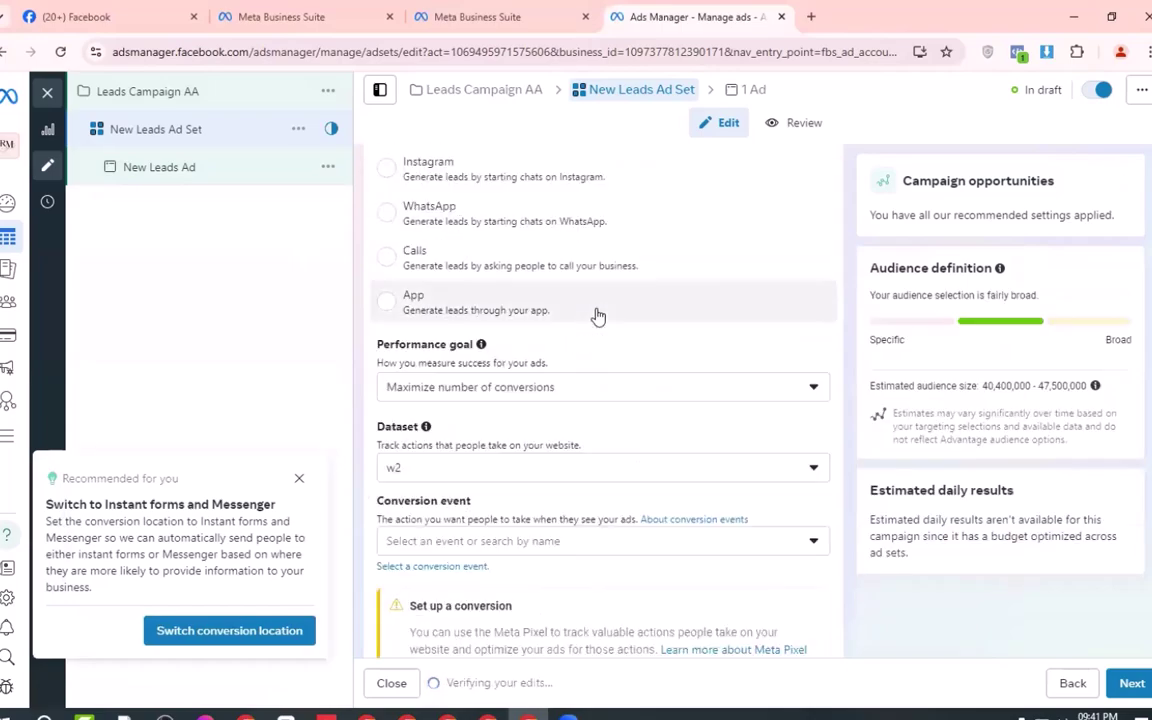
pyautogui.scroll(3, 597, 316)
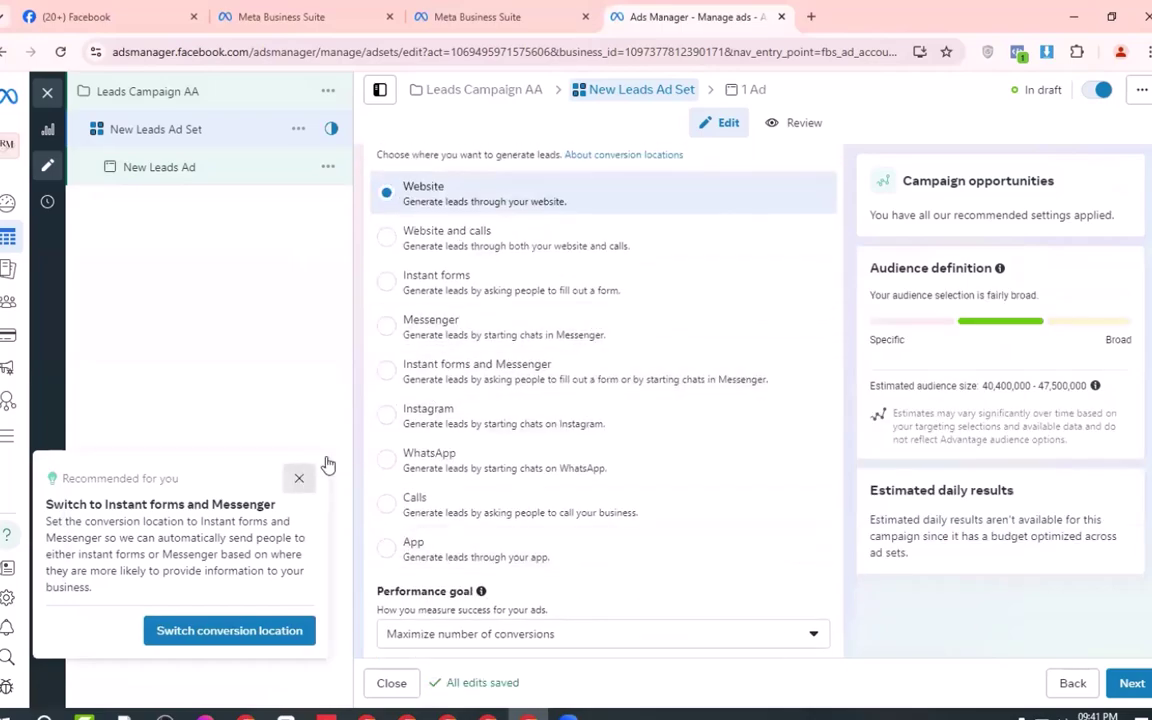
pyautogui.click(303, 481)
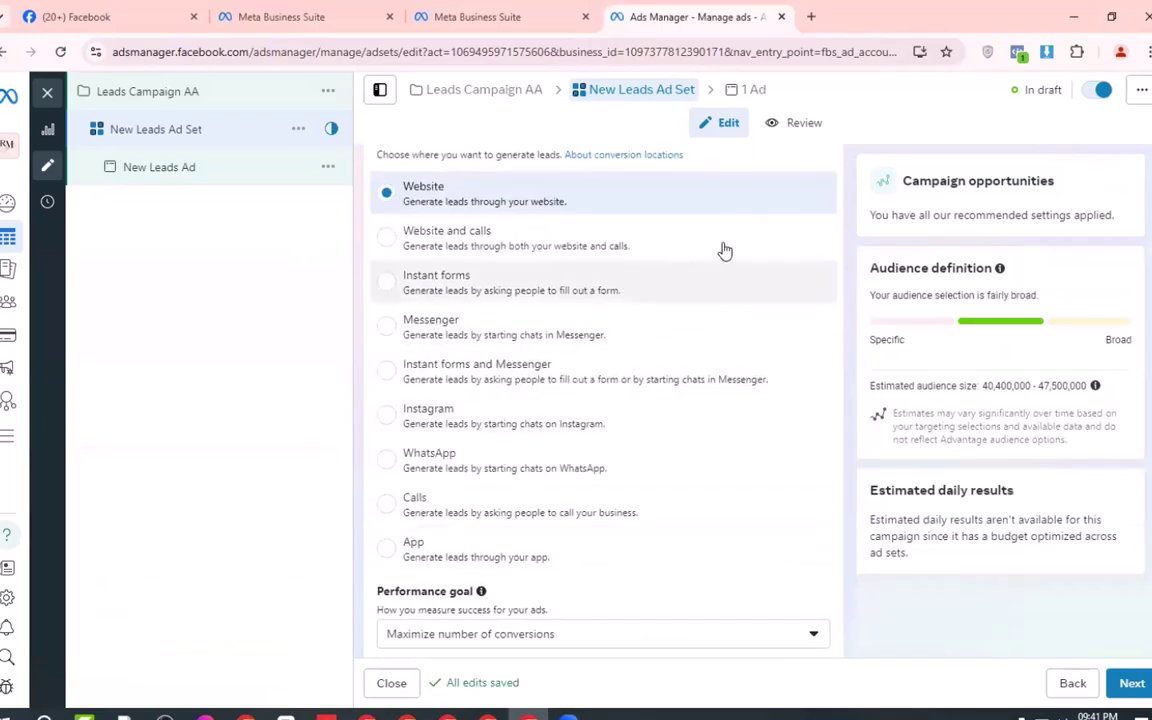
# Step: Try the conversion locations Website and calls, Instant forms, Messenger, and Instant forms and Messenger in turn
pyautogui.click(384, 239)
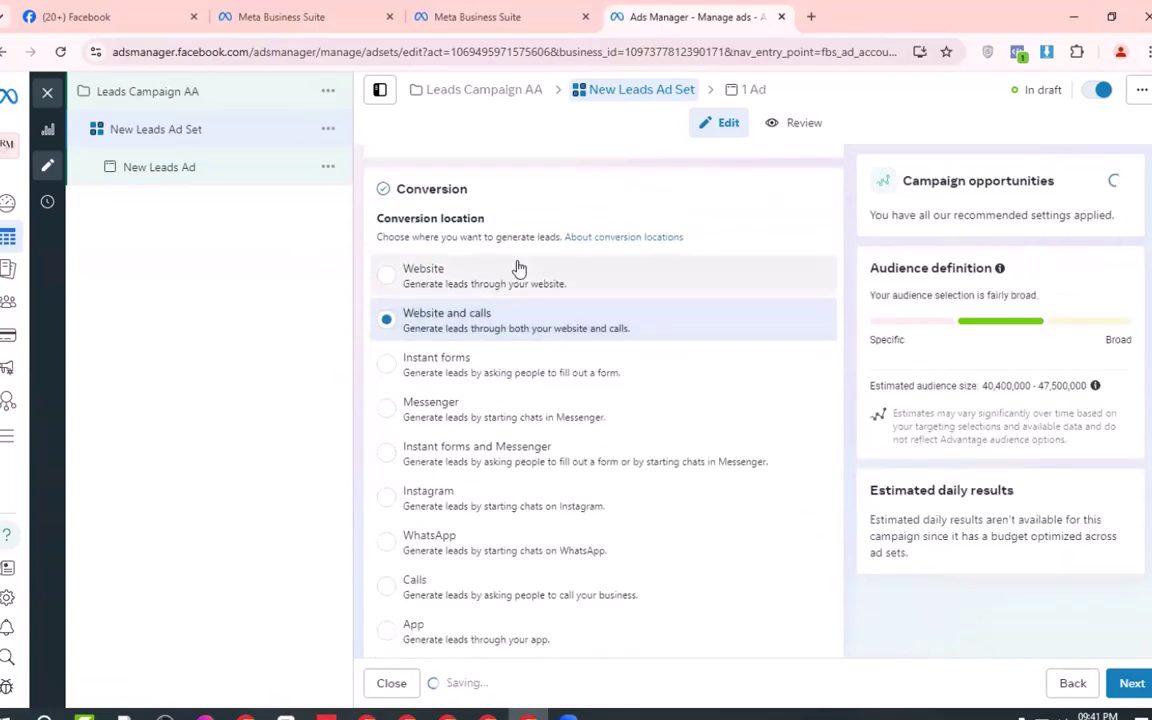
pyautogui.click(388, 280)
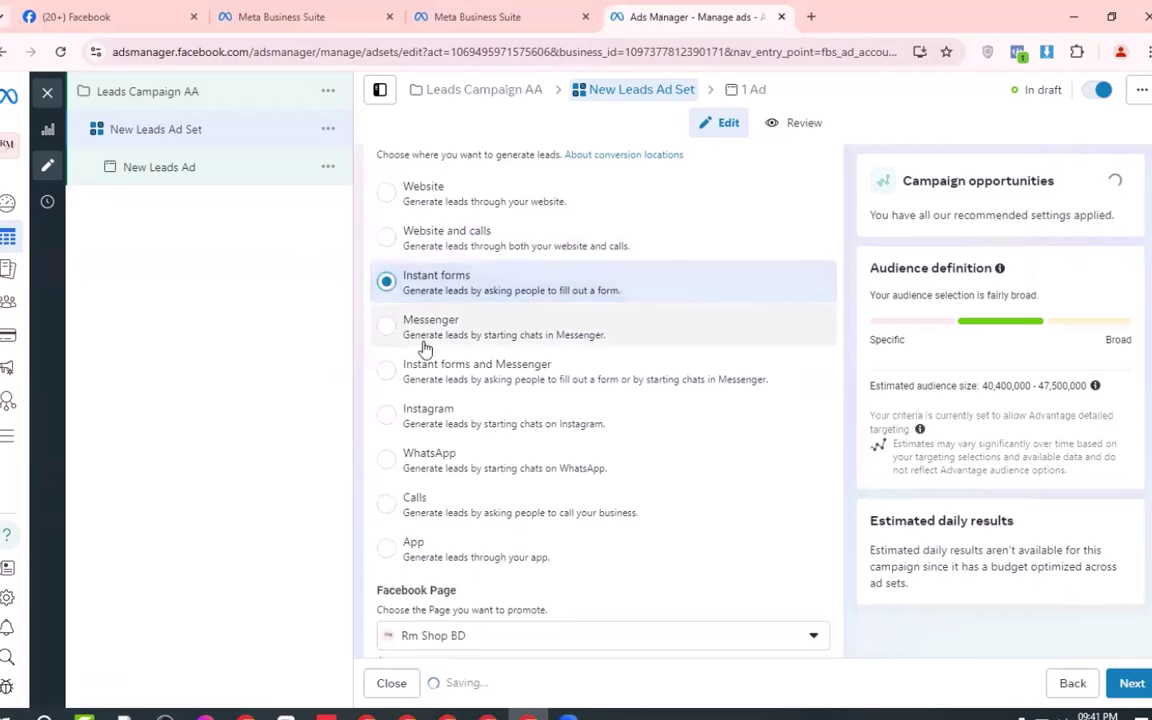
pyautogui.click(386, 328)
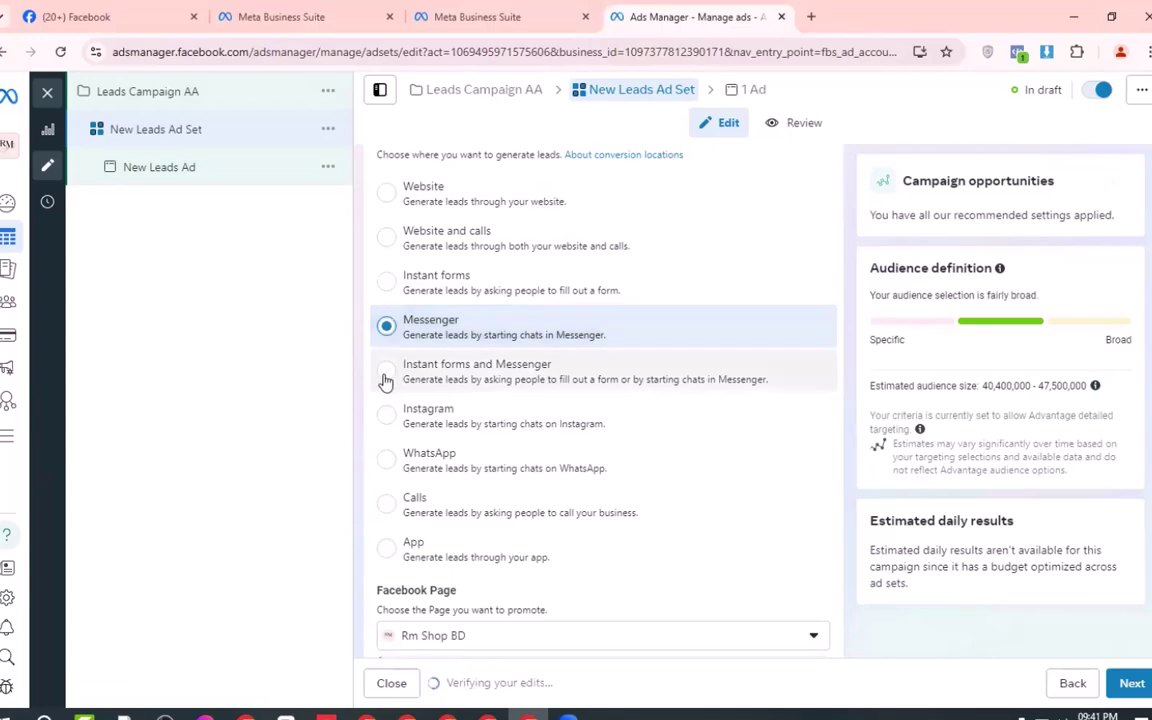
pyautogui.click(387, 373)
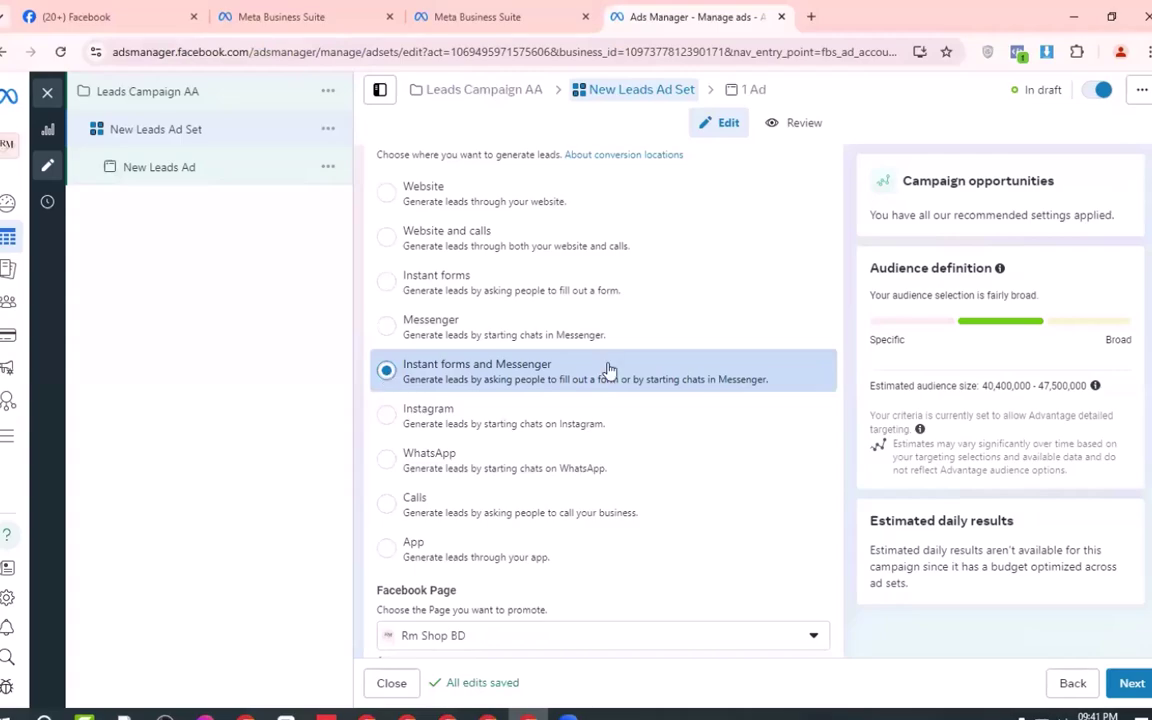
# Step: Set the conversion location back to Instant forms
pyautogui.scroll(-1, 605, 373)
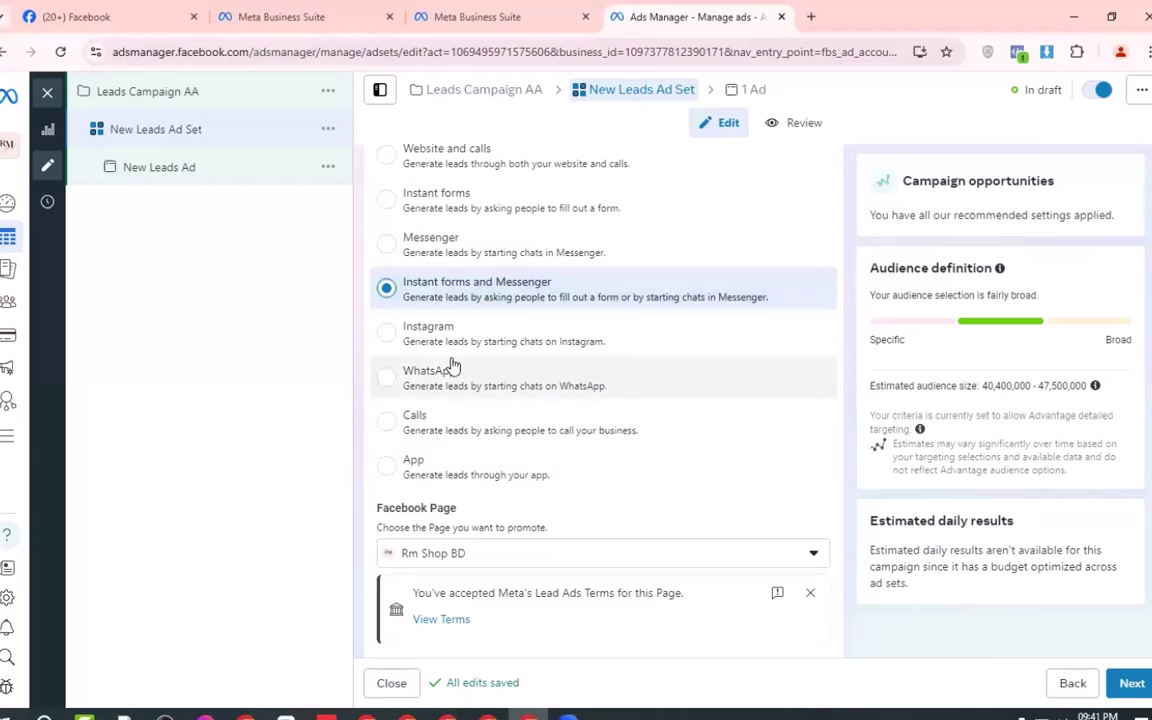
pyautogui.scroll(3, 452, 366)
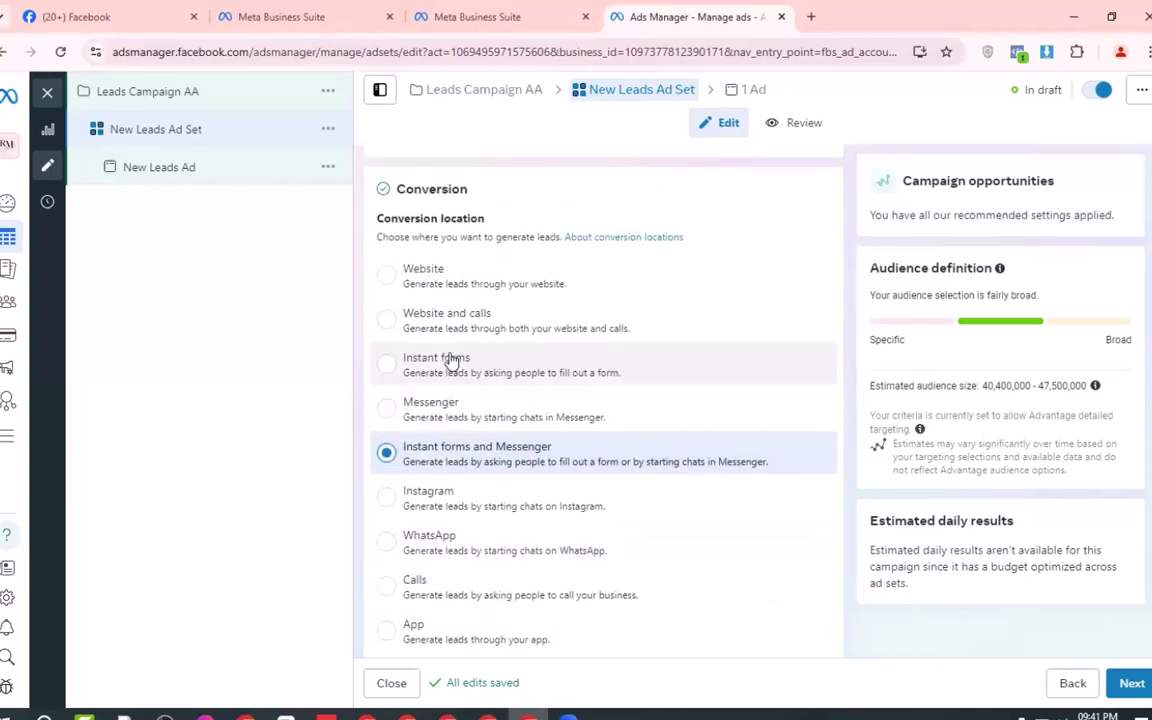
pyautogui.scroll(-1, 455, 358)
pyautogui.click(396, 372)
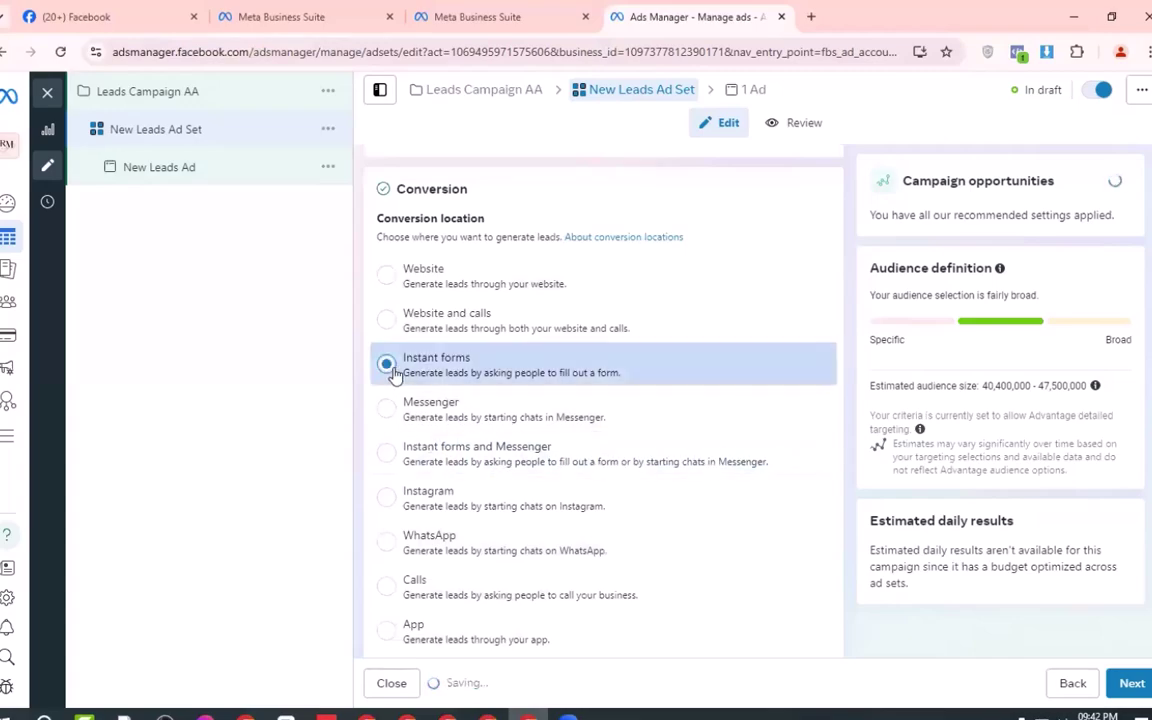
# Step: Show the additional audience control options and switch the ad set from Advantage+ audience to the original audience
pyautogui.scroll(-1, 626, 384)
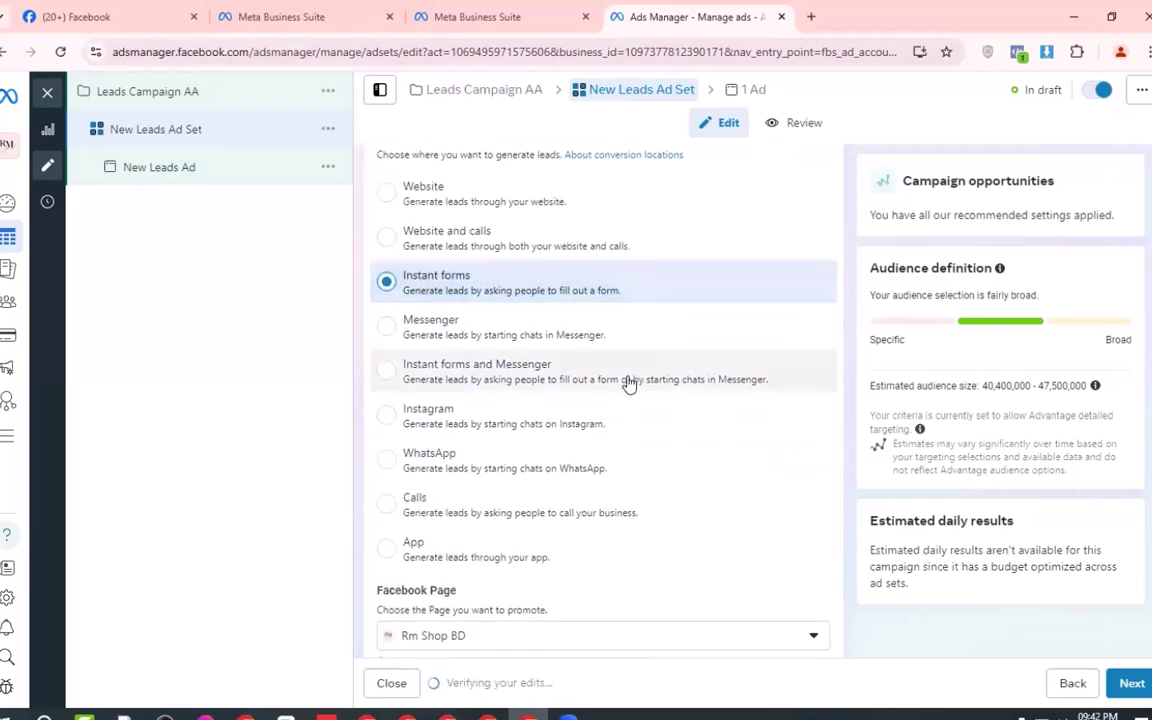
pyautogui.scroll(-6, 627, 385)
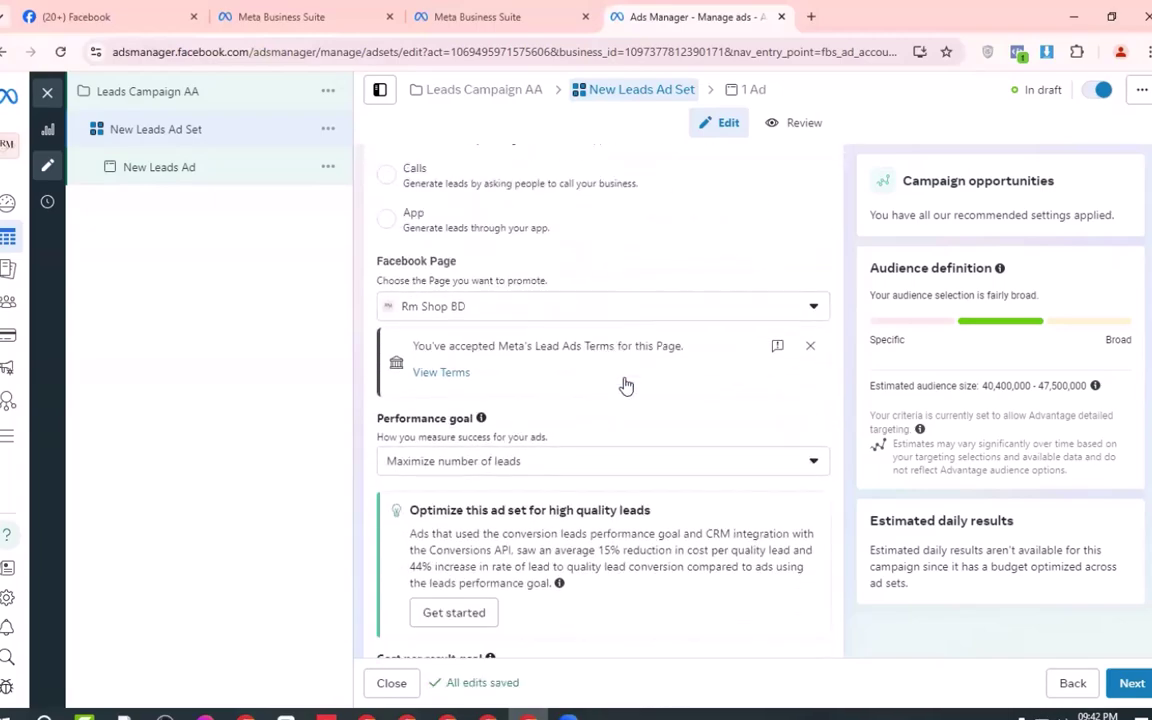
pyautogui.scroll(2, 623, 384)
pyautogui.scroll(-8, 623, 384)
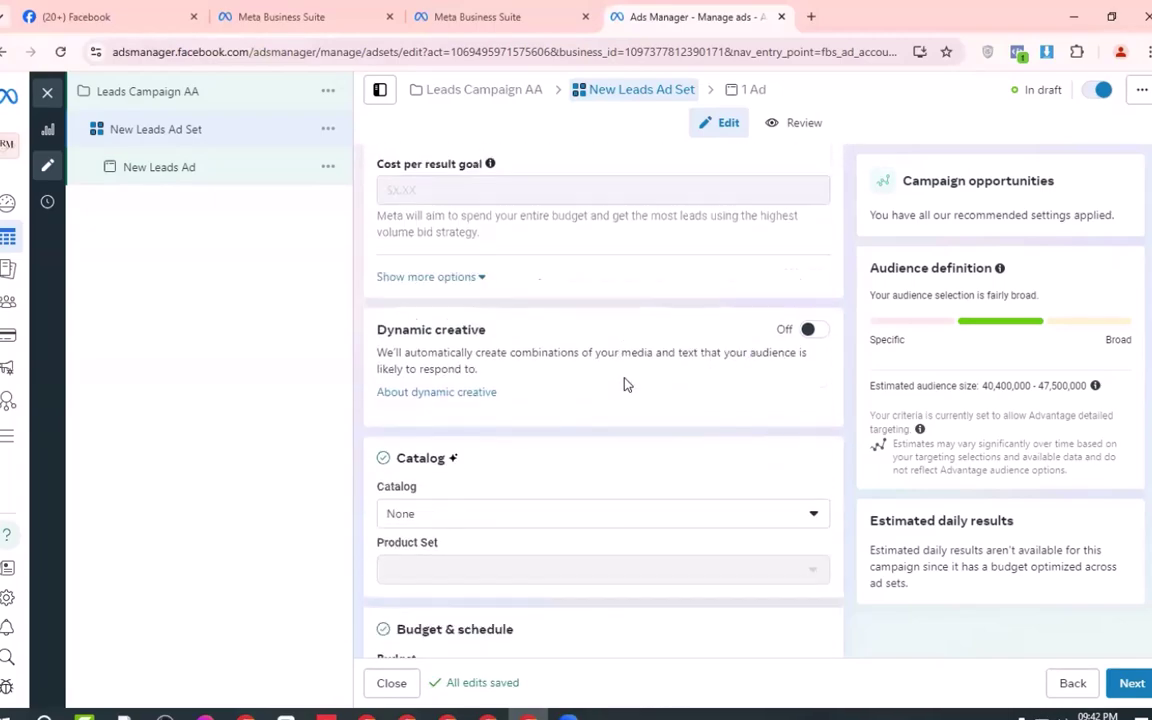
pyautogui.scroll(-4, 545, 406)
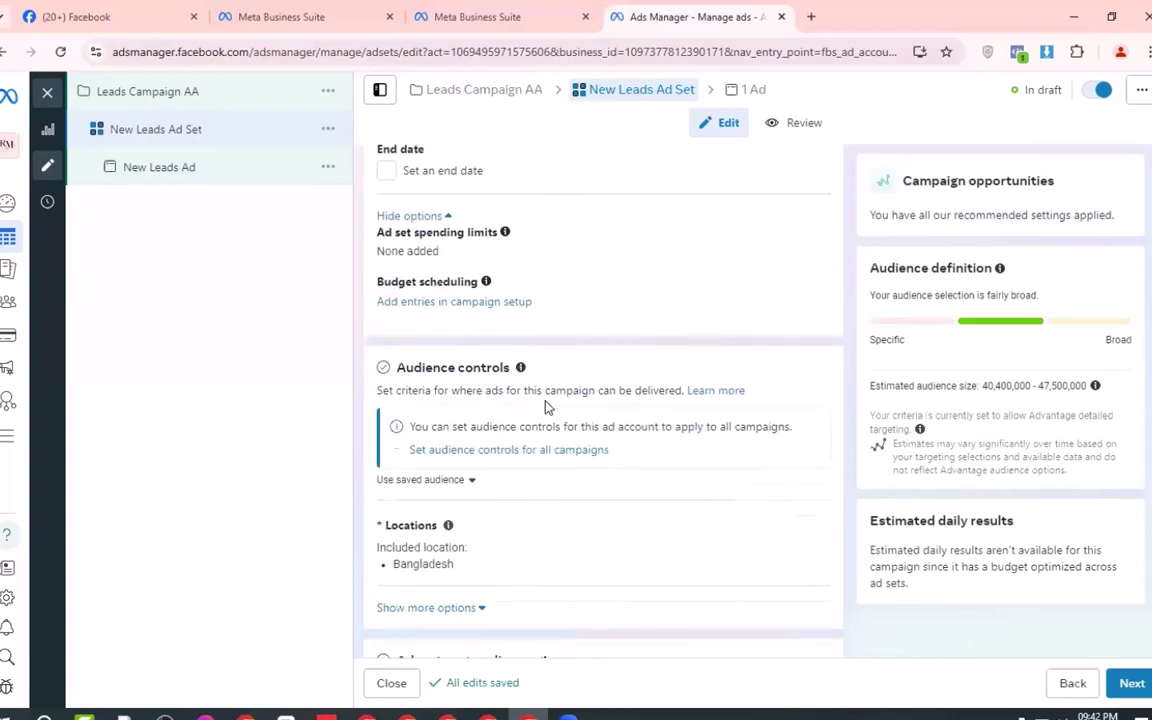
pyautogui.click(470, 527)
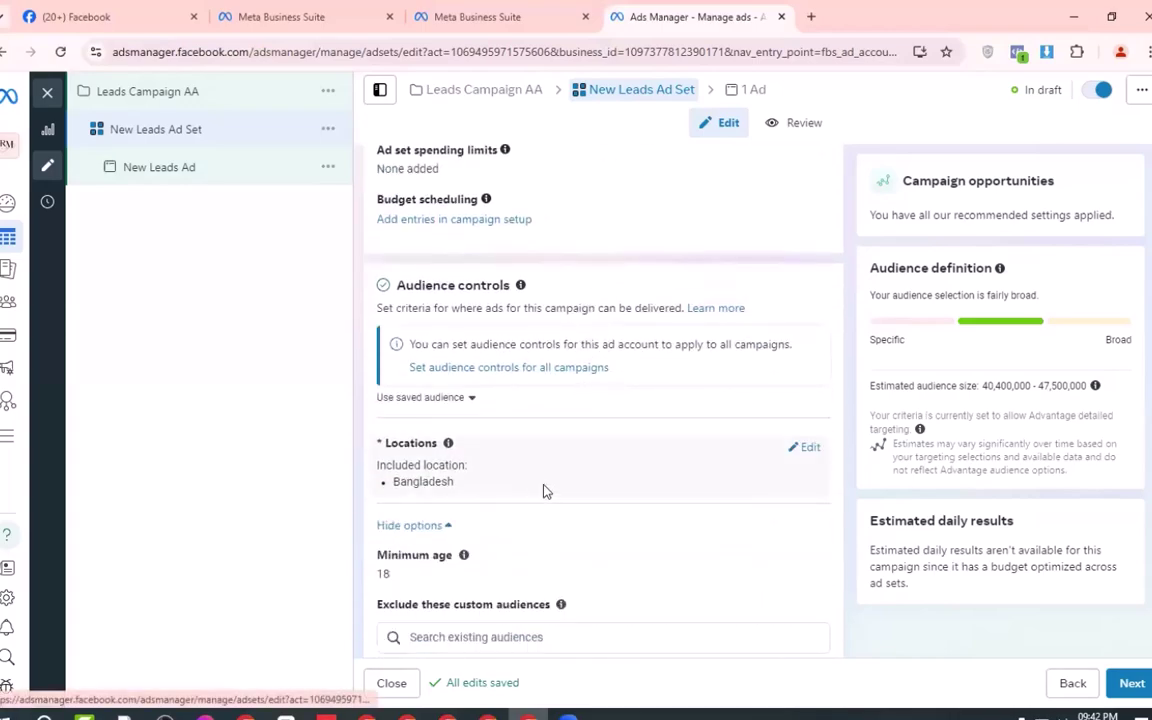
pyautogui.scroll(-5, 550, 490)
pyautogui.click(695, 429)
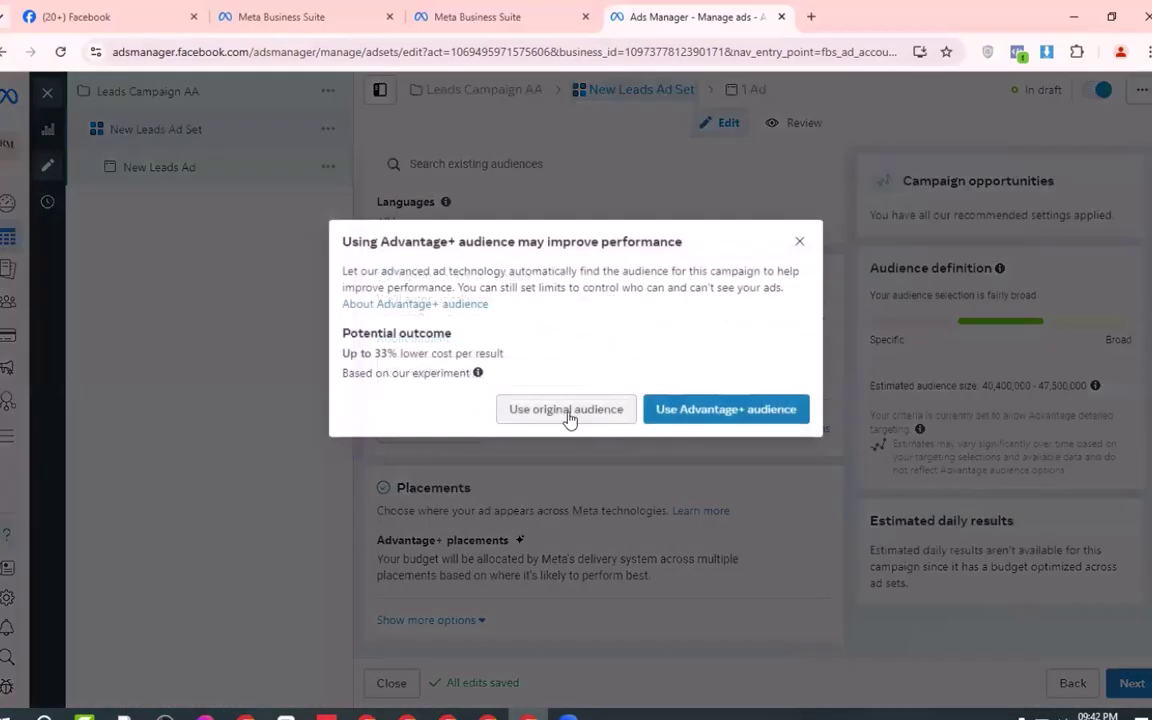
pyautogui.click(620, 472)
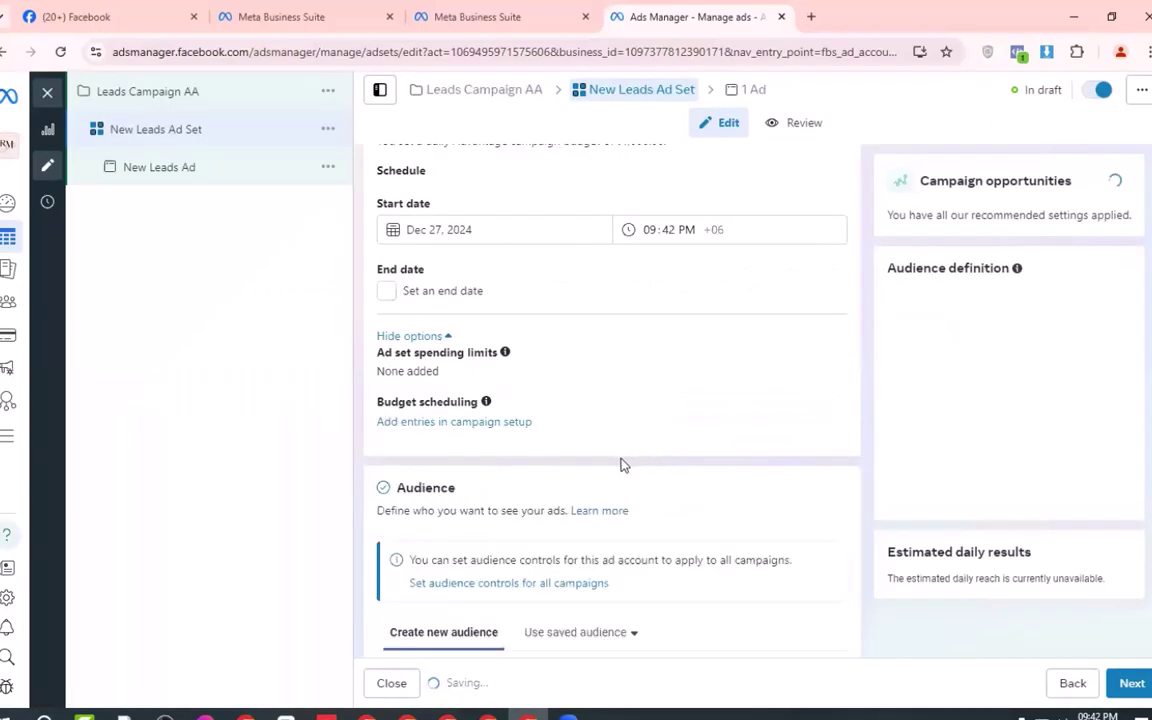
# Step: Look over the ad set's schedule and audience settings and proceed to the New Leads Ad
pyautogui.scroll(4, 620, 463)
pyautogui.scroll(-2, 676, 421)
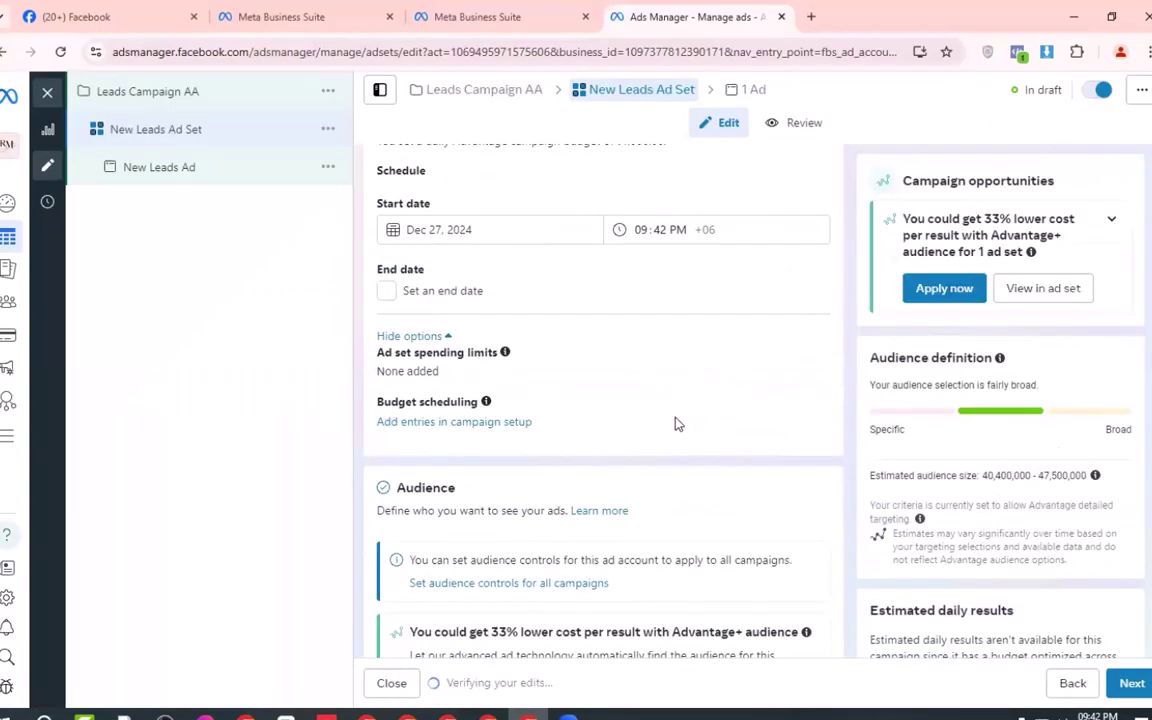
pyautogui.scroll(-2, 630, 423)
pyautogui.scroll(-1, 630, 423)
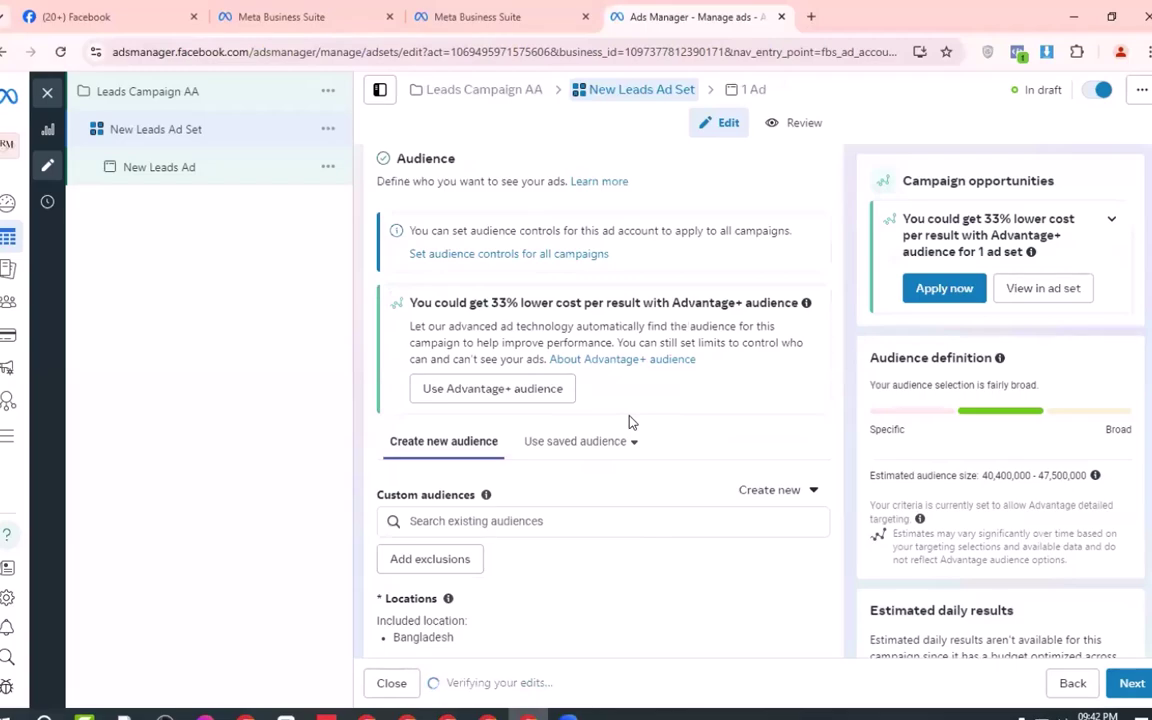
pyautogui.scroll(-2, 630, 420)
pyautogui.scroll(-2, 625, 424)
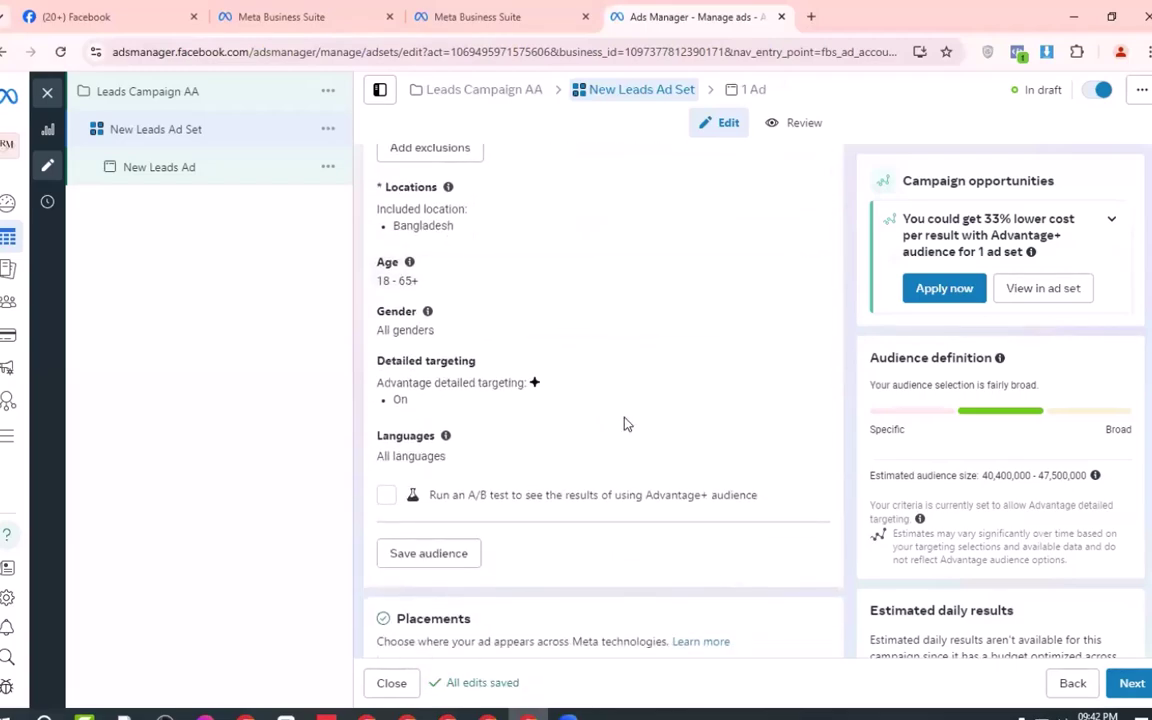
pyautogui.scroll(-1, 625, 424)
pyautogui.click(1132, 684)
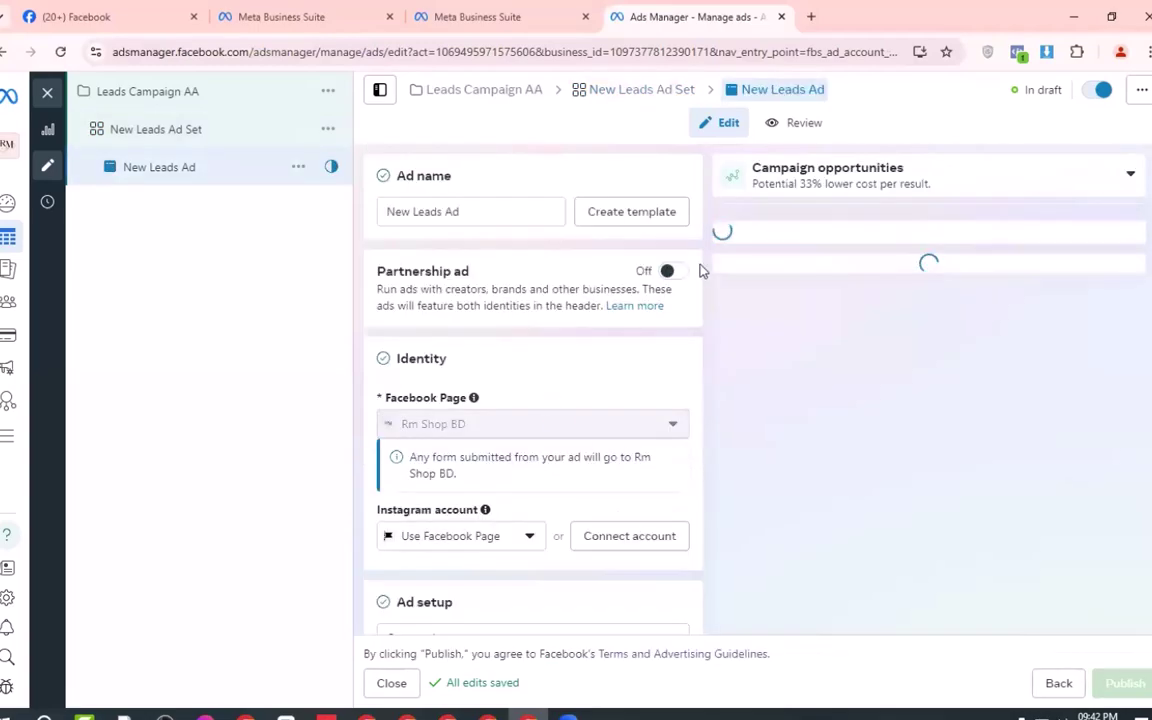
# Step: Review the ad's identity, format and destination settings and start setting up its creative
pyautogui.scroll(-2, 517, 342)
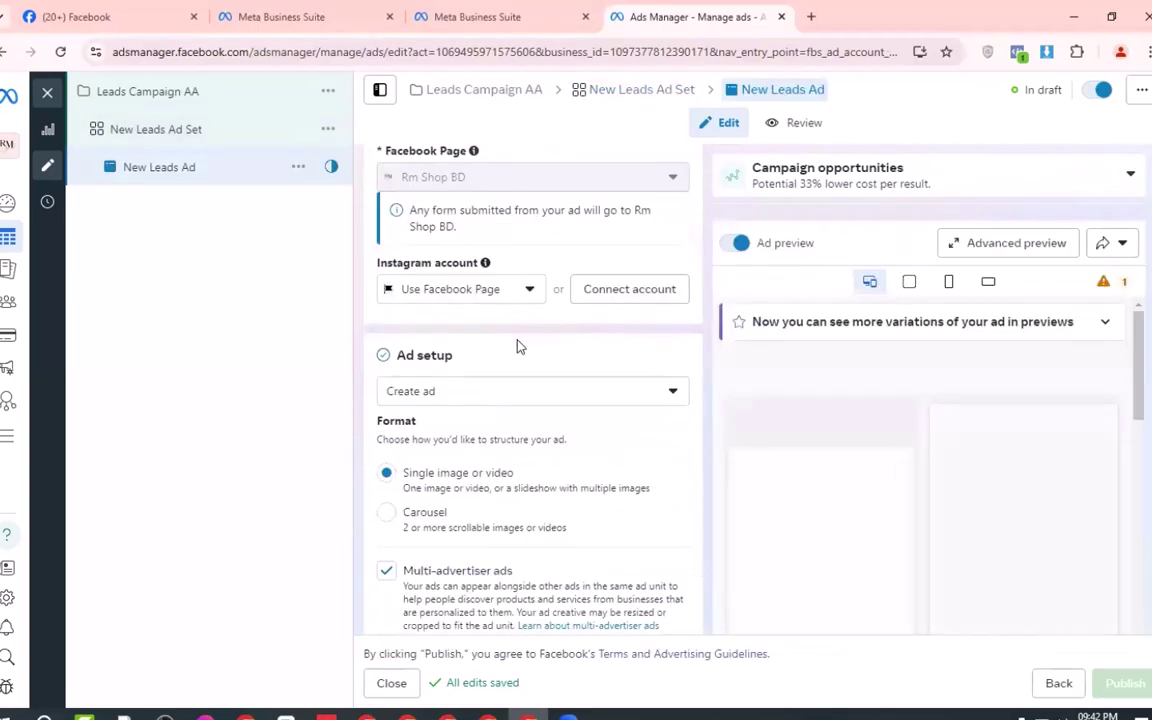
pyautogui.scroll(-4, 517, 346)
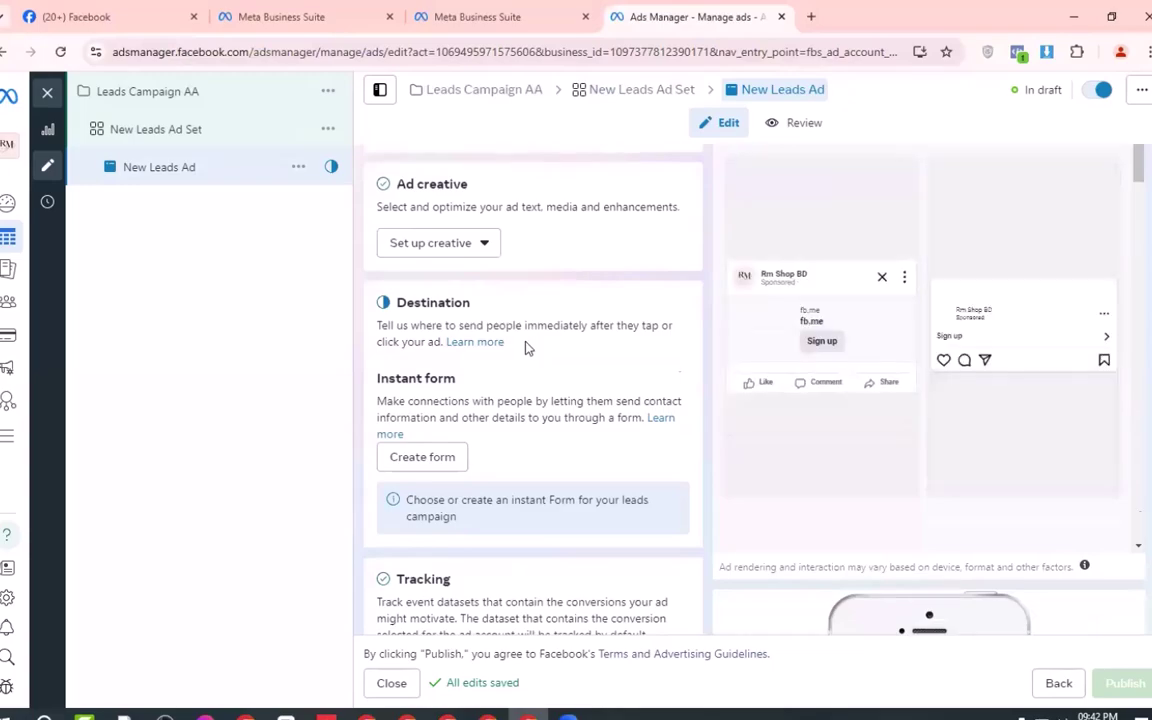
pyautogui.scroll(-1, 527, 347)
pyautogui.scroll(2, 537, 368)
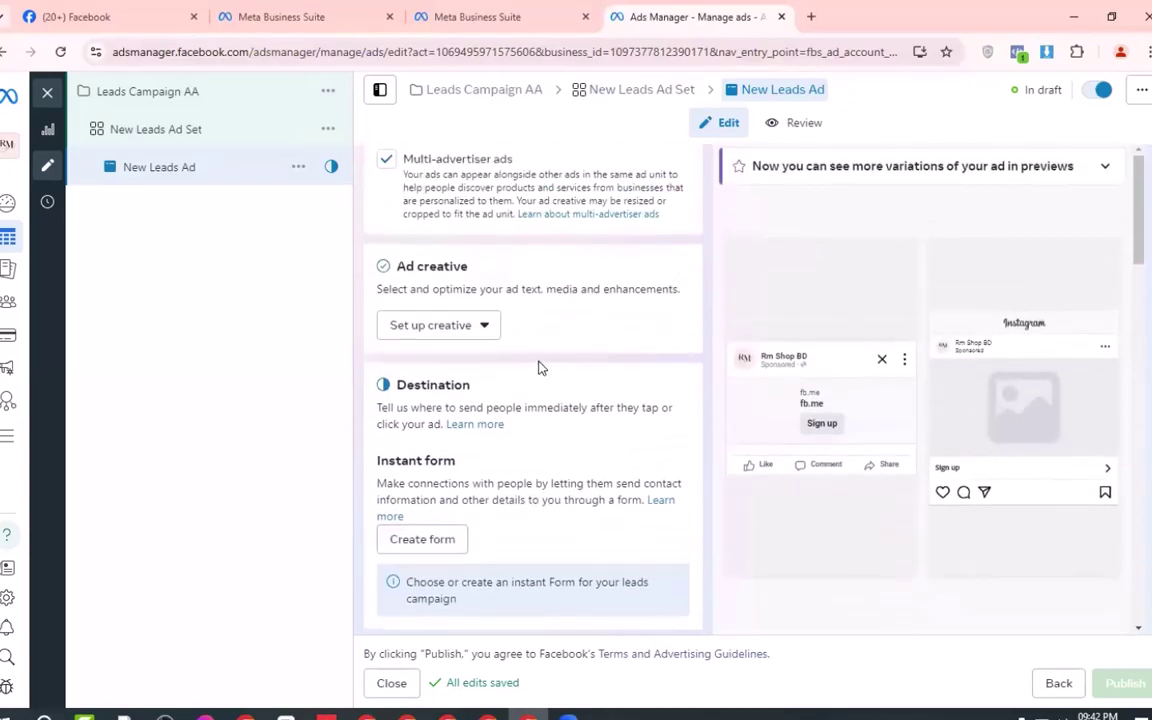
pyautogui.scroll(3, 537, 368)
pyautogui.scroll(-3, 538, 310)
pyautogui.click(463, 326)
pyautogui.click(442, 381)
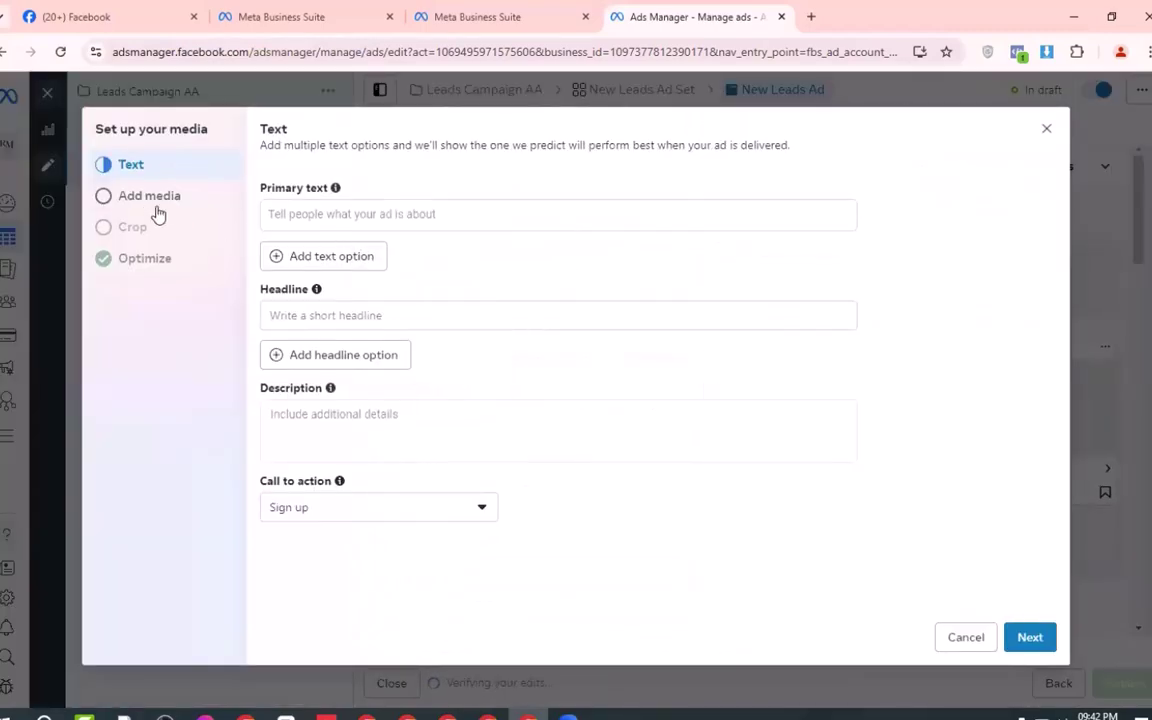
# Step: Add the 1080 × 1080 LANEIGE-Lip account image as the ad's media and accept the suggested placement crops
pyautogui.click(150, 199)
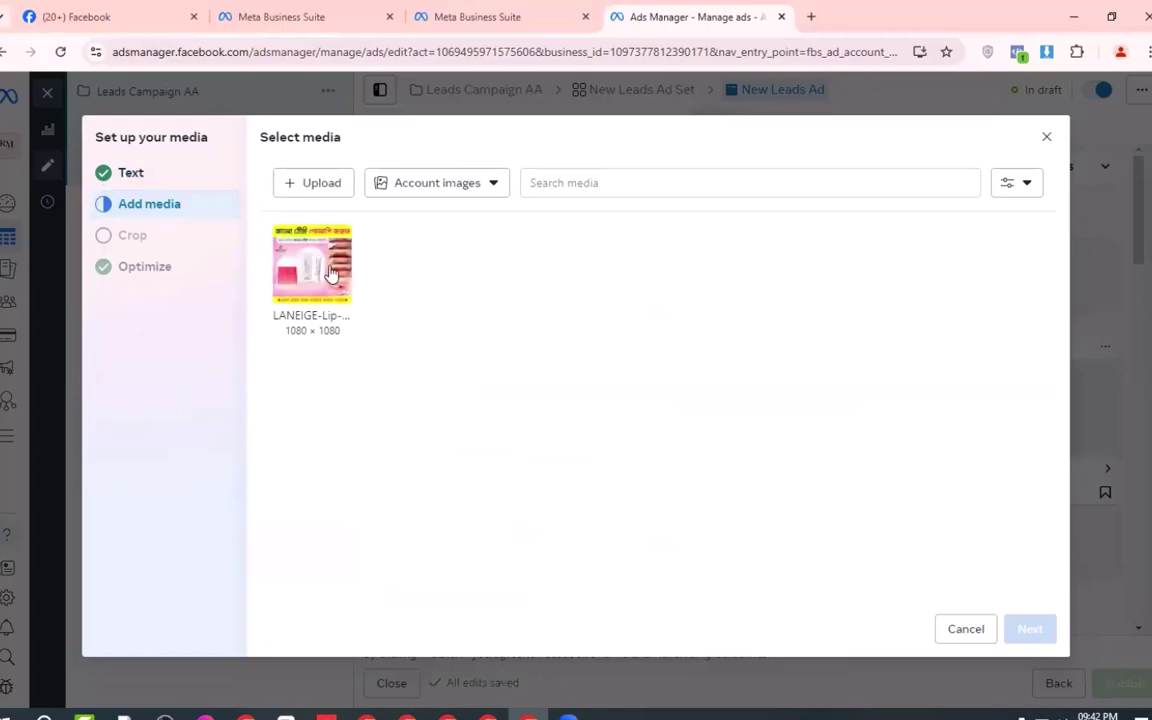
pyautogui.click(335, 265)
pyautogui.click(1030, 629)
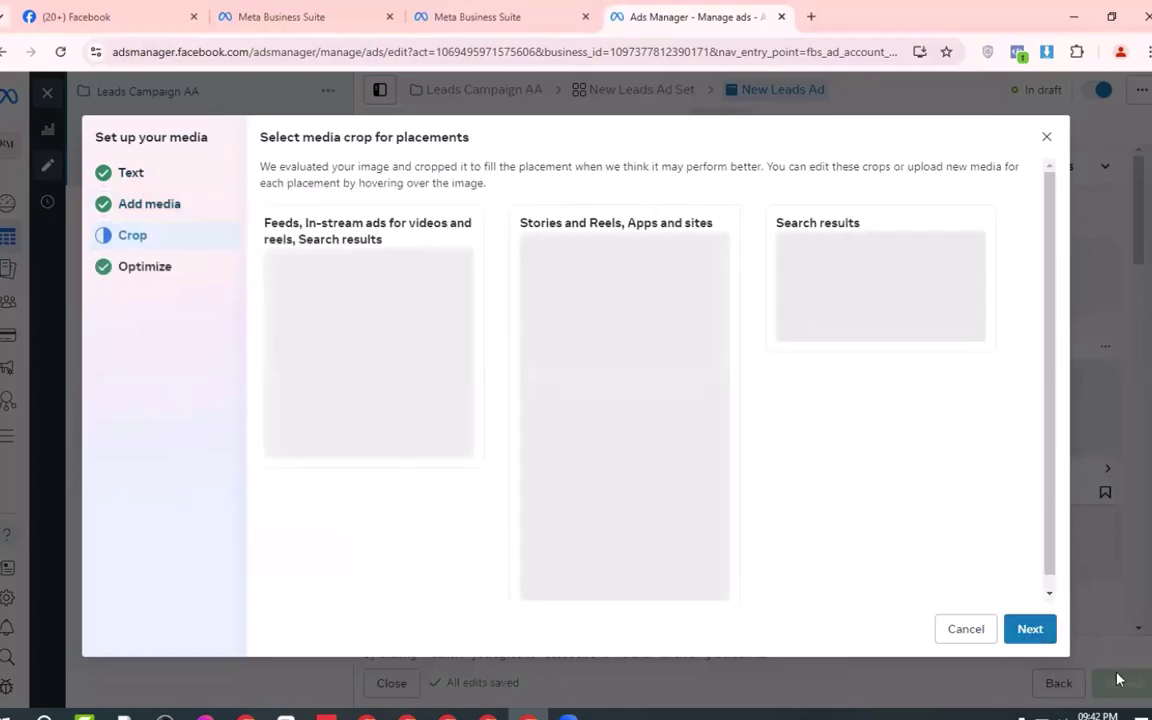
pyautogui.click(1033, 630)
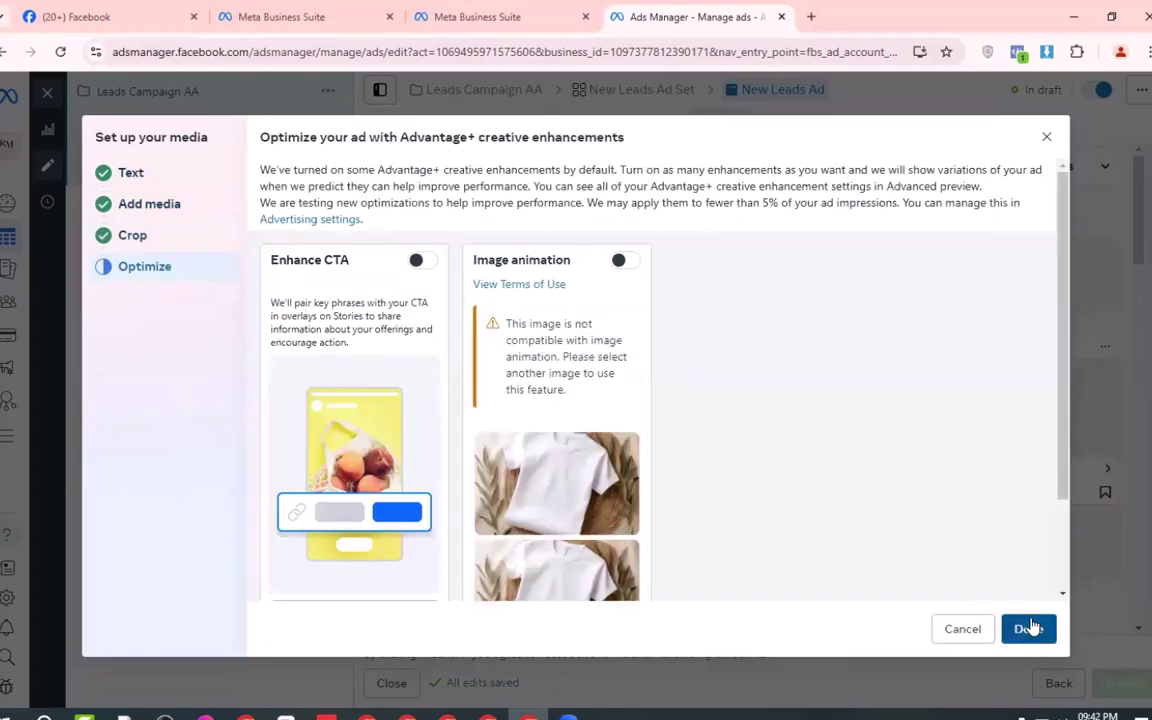
# Step: Finish the media setup with the current creative enhancements and enter wewqe as the ad's primary text
pyautogui.click(1029, 628)
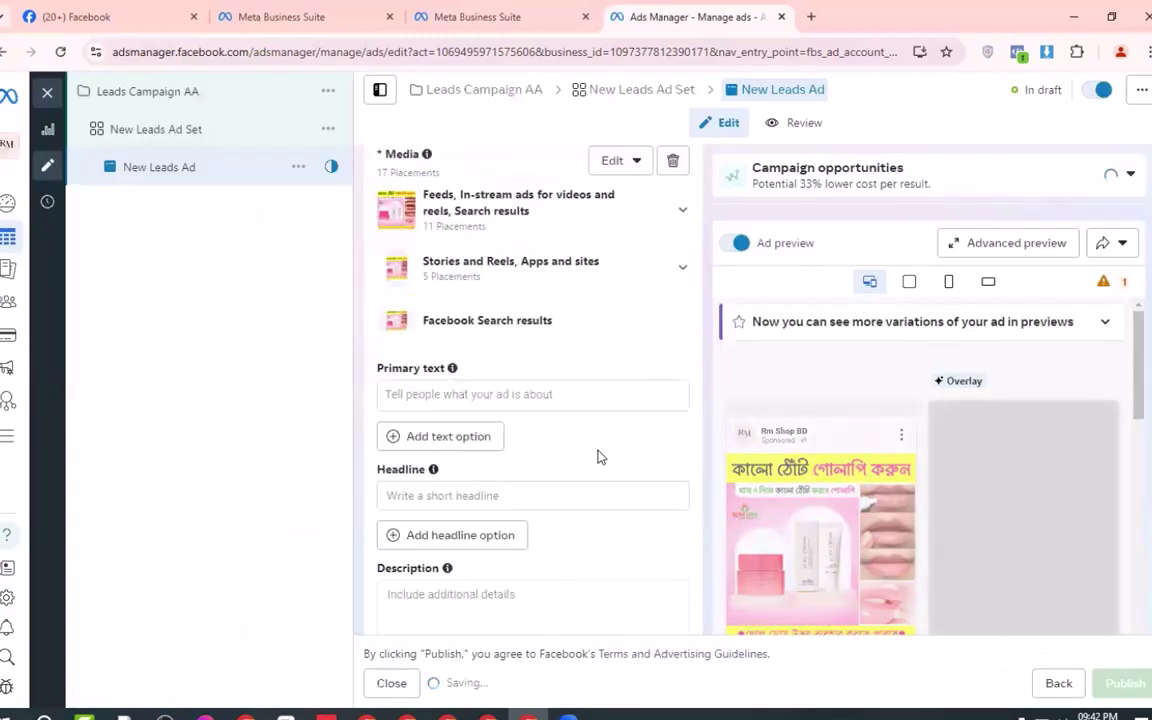
pyautogui.click(480, 396)
pyautogui.write('wewqe')
pyautogui.scroll(-2, 566, 395)
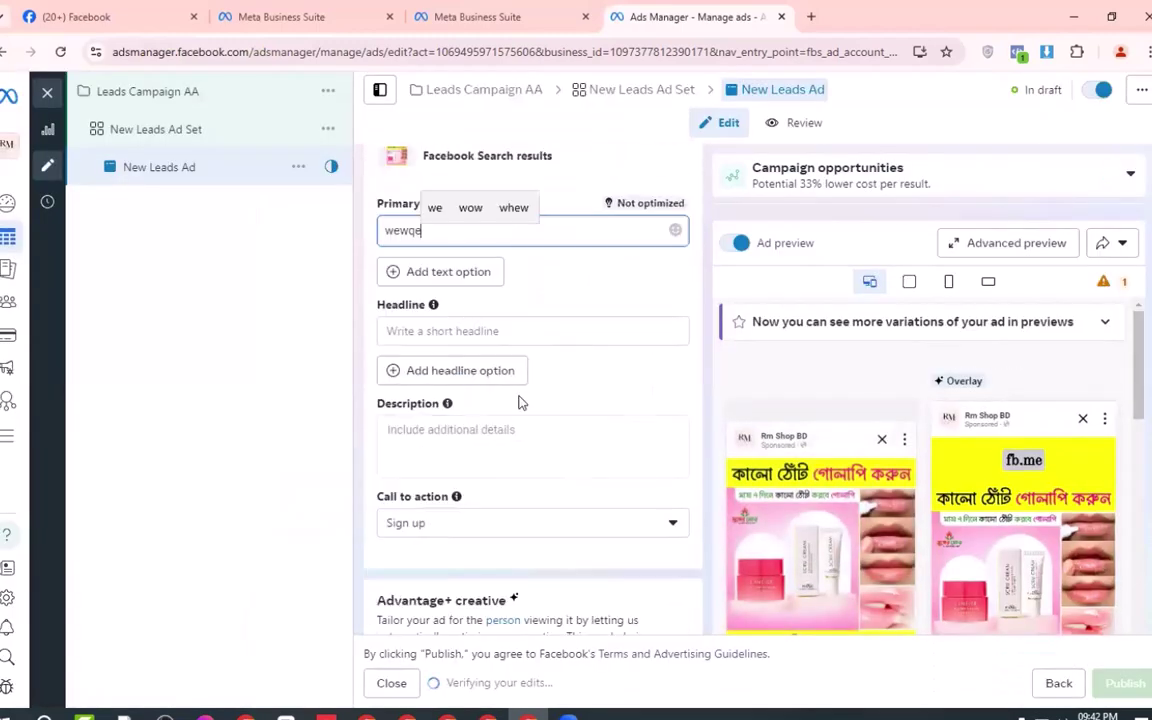
pyautogui.click(429, 330)
pyautogui.write('qwe')
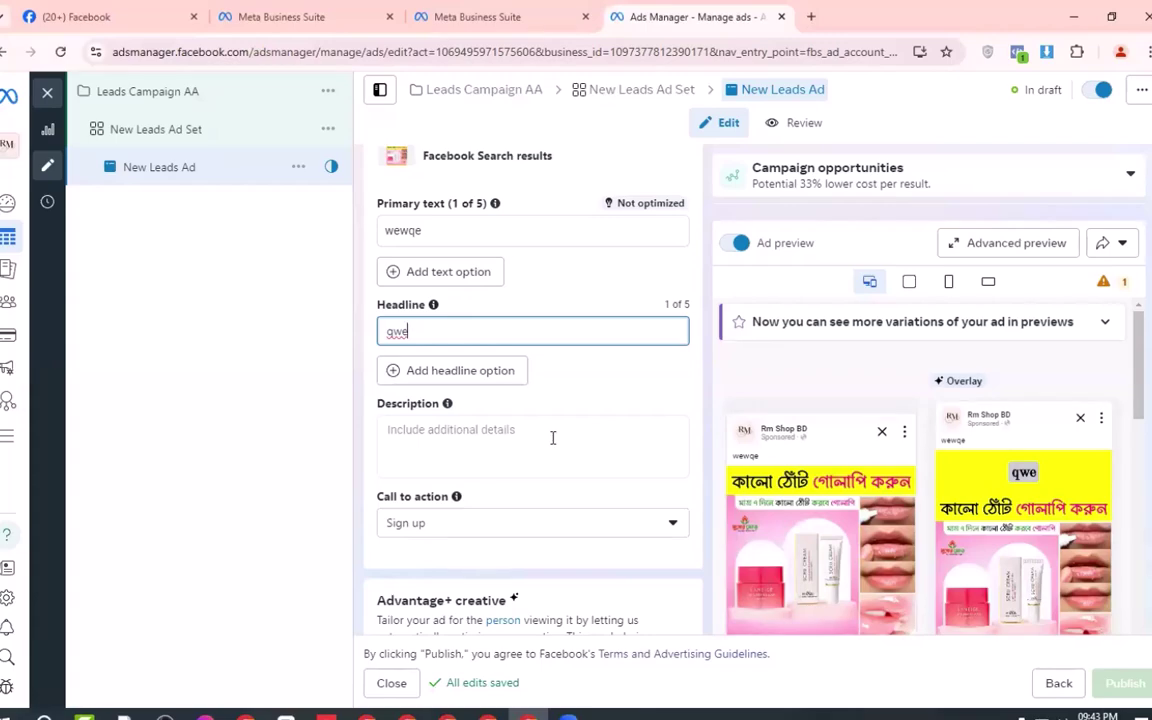
pyautogui.moveTo(452, 331); pyautogui.dragTo(350, 340)
pyautogui.press('BackSpace')
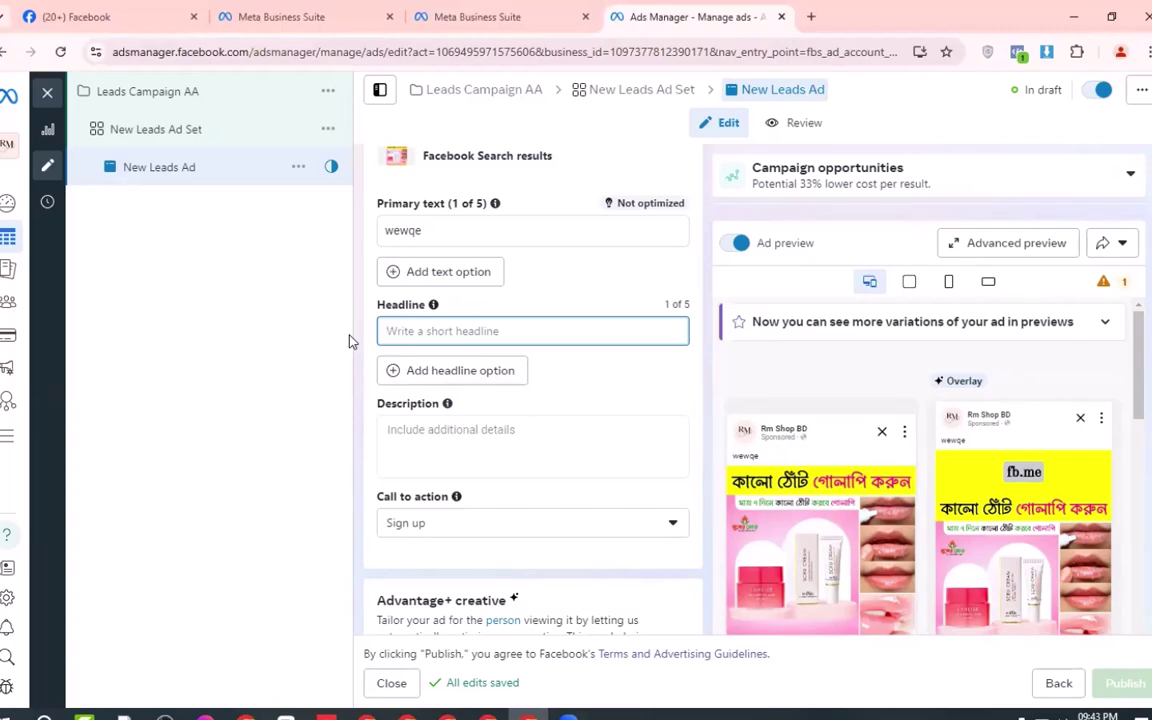
# Step: Set the ad's call to action to Learn more
pyautogui.scroll(-3, 547, 338)
pyautogui.scroll(2, 579, 262)
pyautogui.scroll(-1, 534, 364)
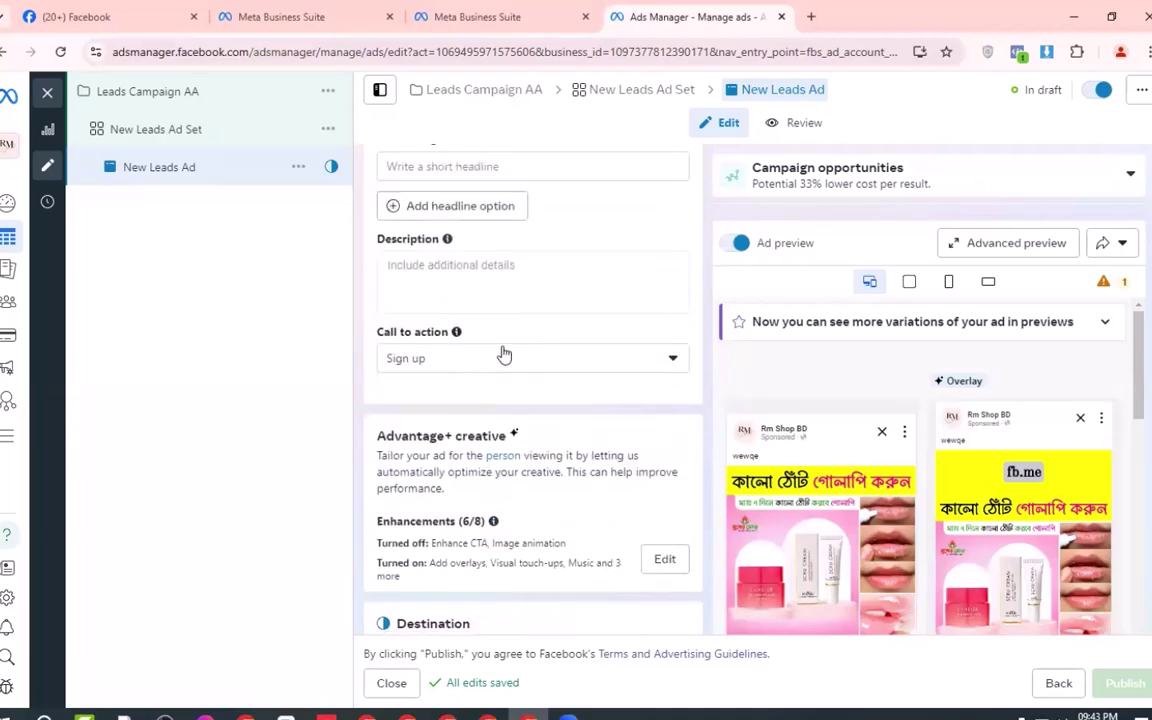
pyautogui.click(504, 356)
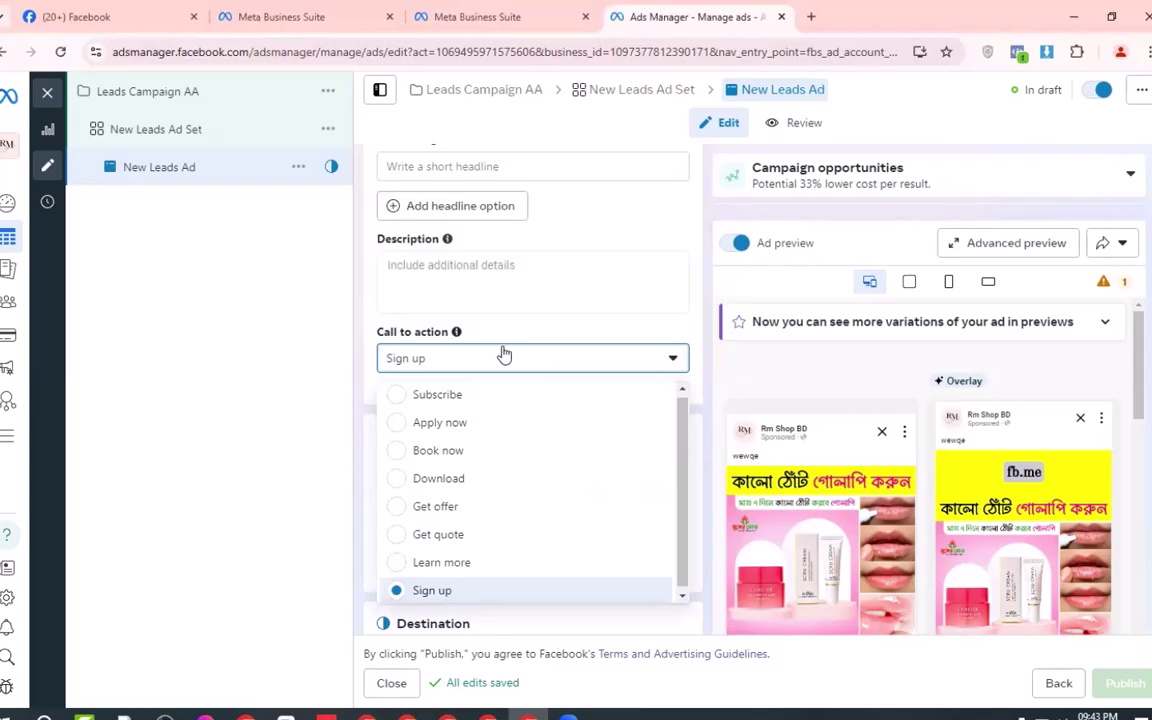
pyautogui.scroll(-1, 487, 413)
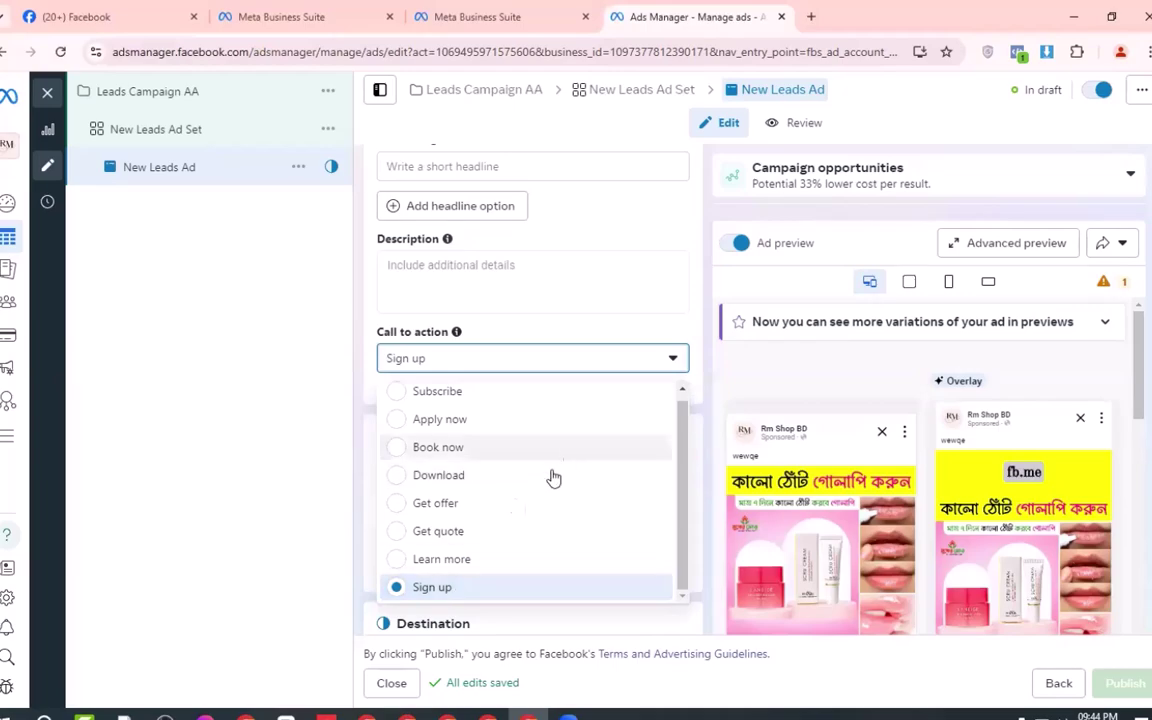
pyautogui.click(477, 560)
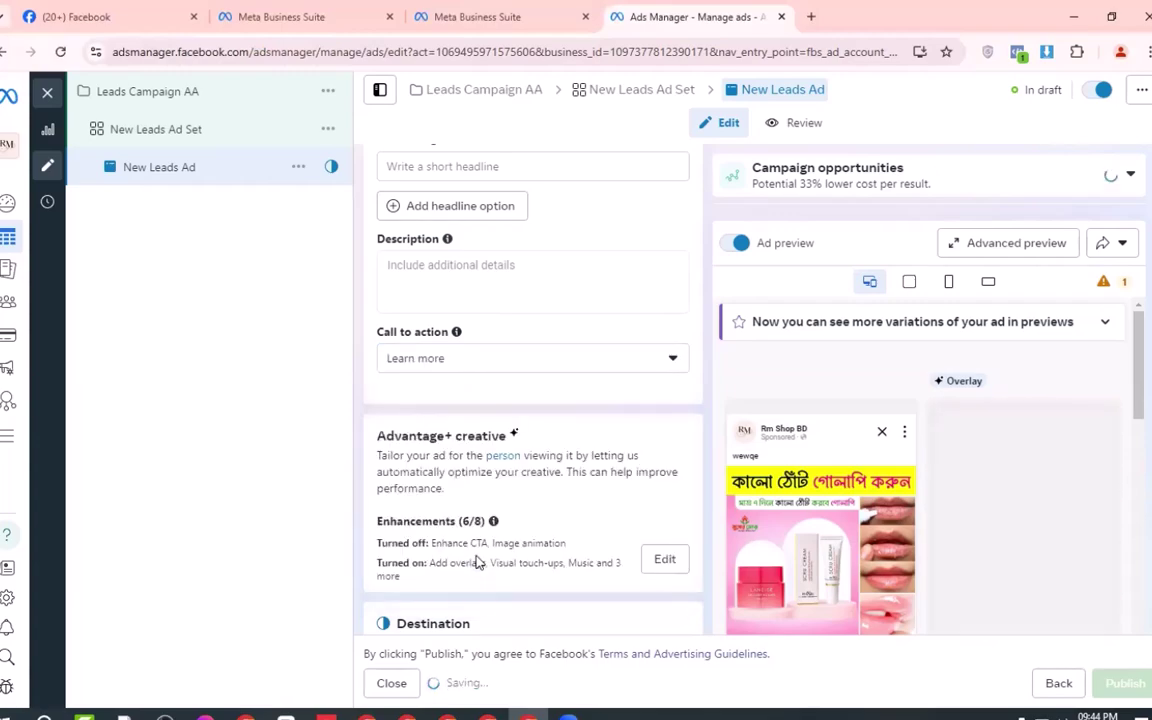
# Step: Look through the available call-to-action options and keep Learn more selected
pyautogui.click(532, 366)
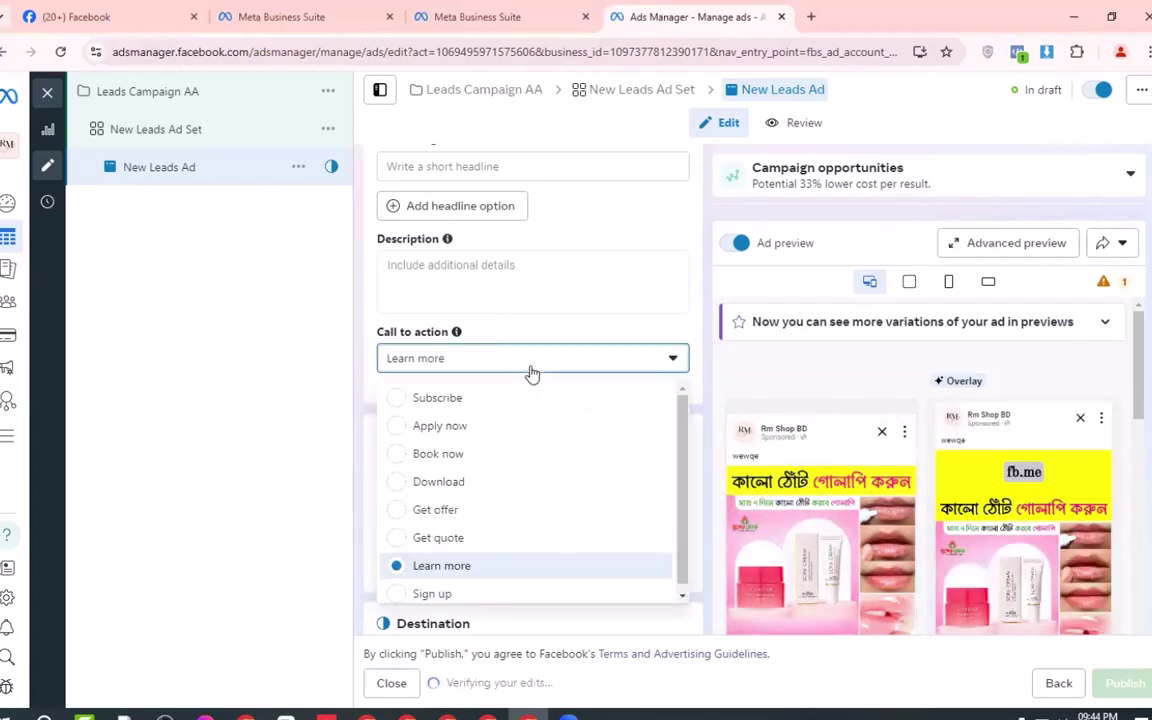
pyautogui.scroll(-1, 471, 488)
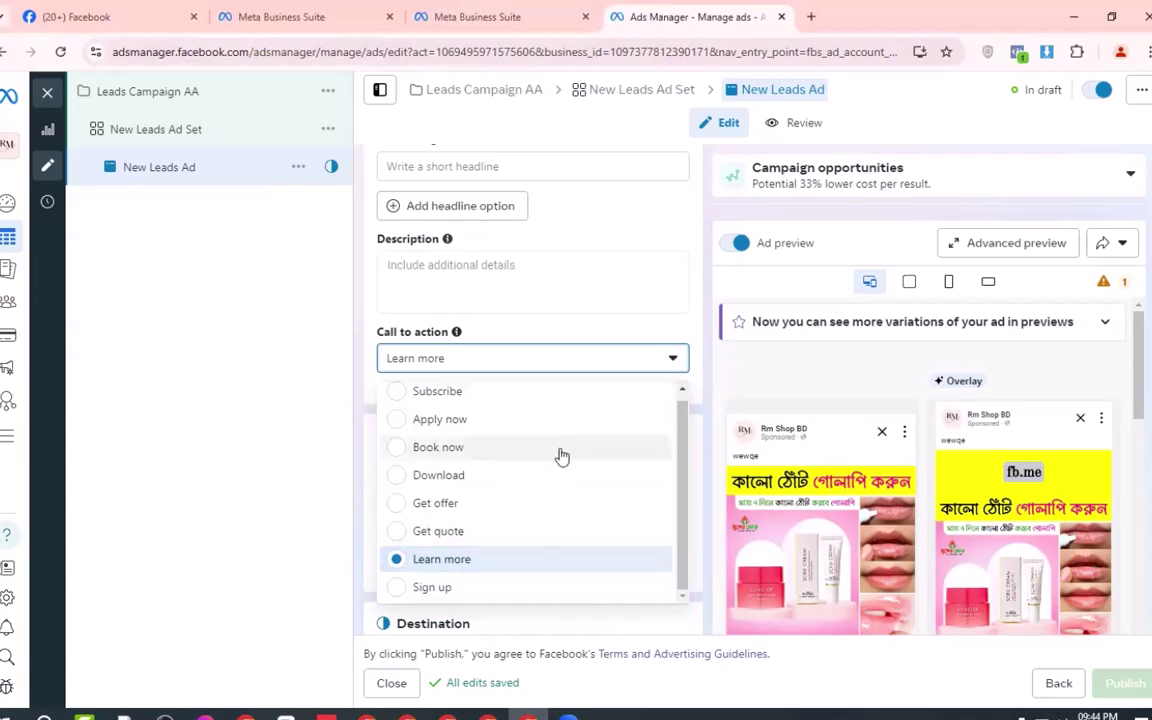
pyautogui.scroll(1, 505, 495)
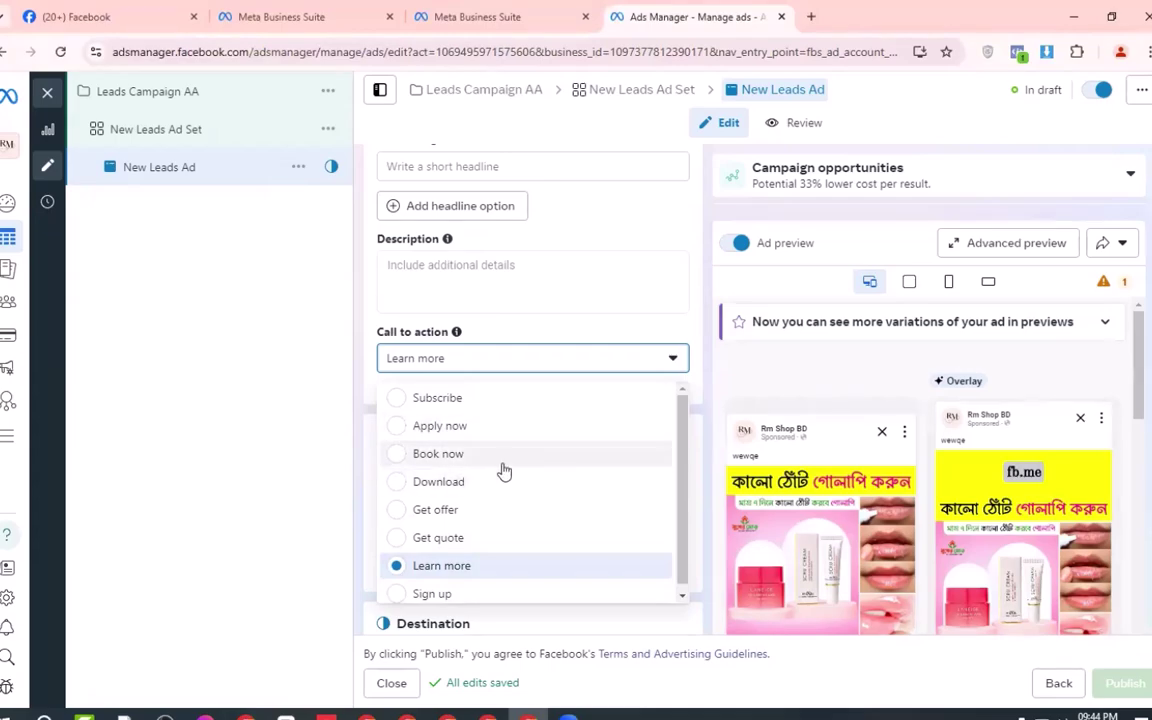
pyautogui.scroll(-1, 504, 472)
pyautogui.scroll(1, 504, 472)
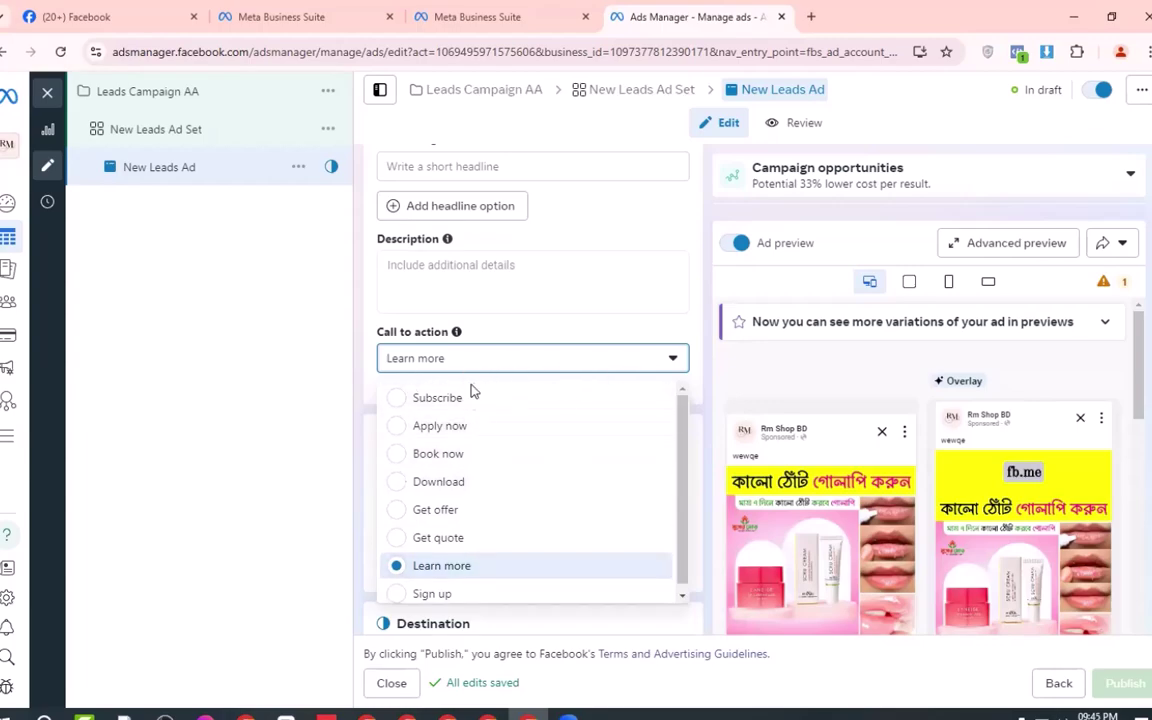
pyautogui.scroll(-1, 481, 515)
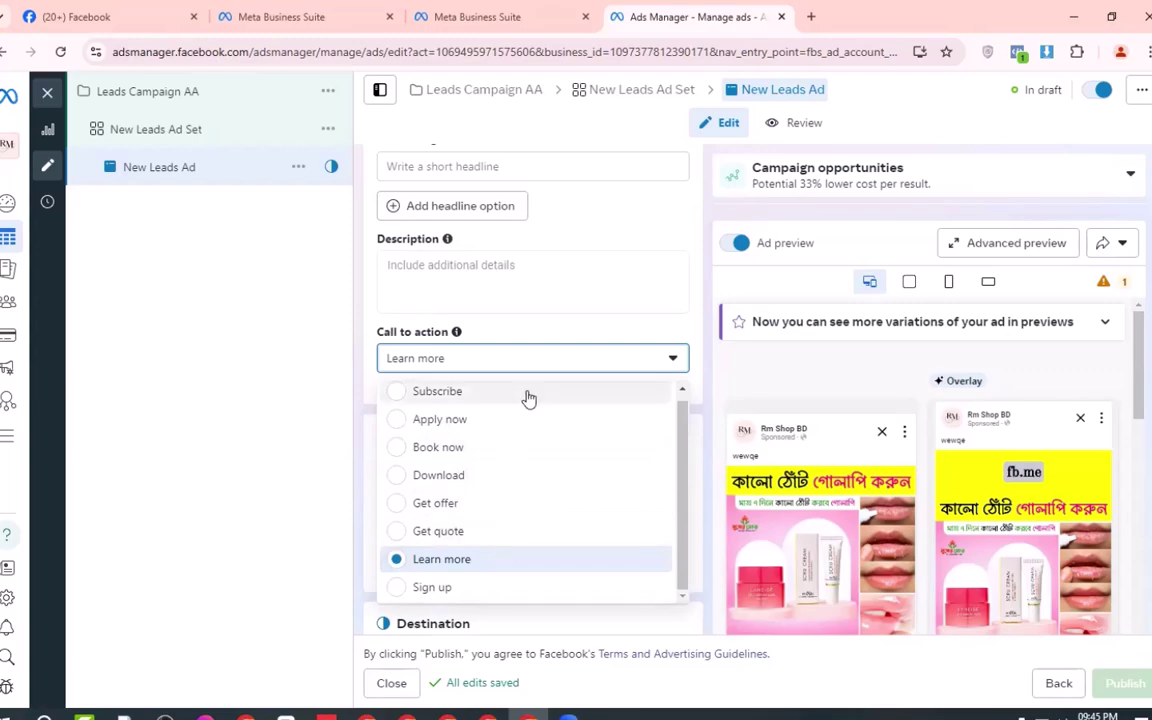
pyautogui.click(478, 558)
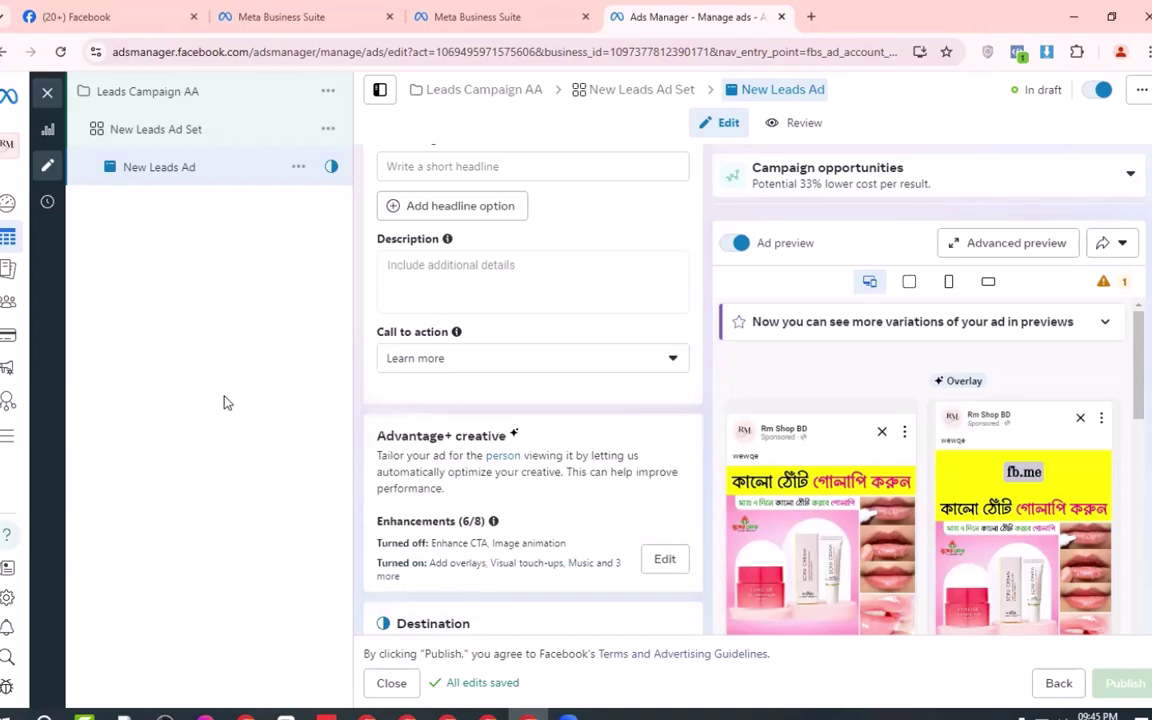
# Step: Look over the ad's text, Advantage+ creative and destination sections and start creating a new instant form
pyautogui.scroll(-3, 545, 390)
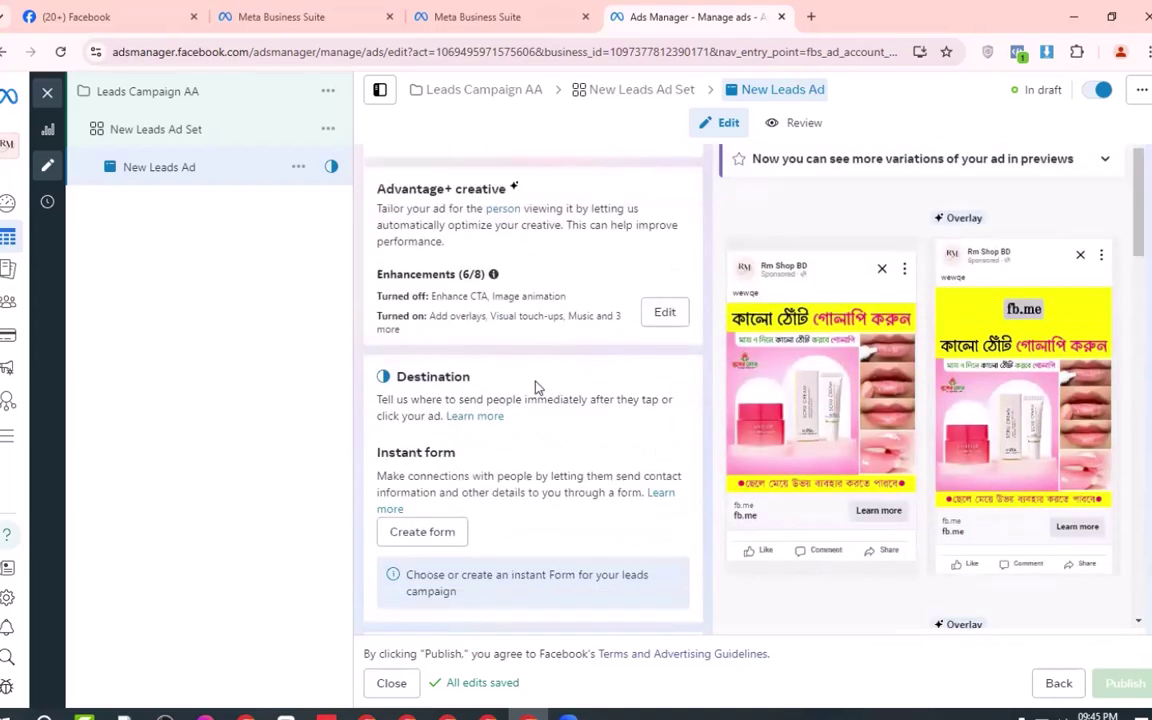
pyautogui.scroll(-2, 536, 388)
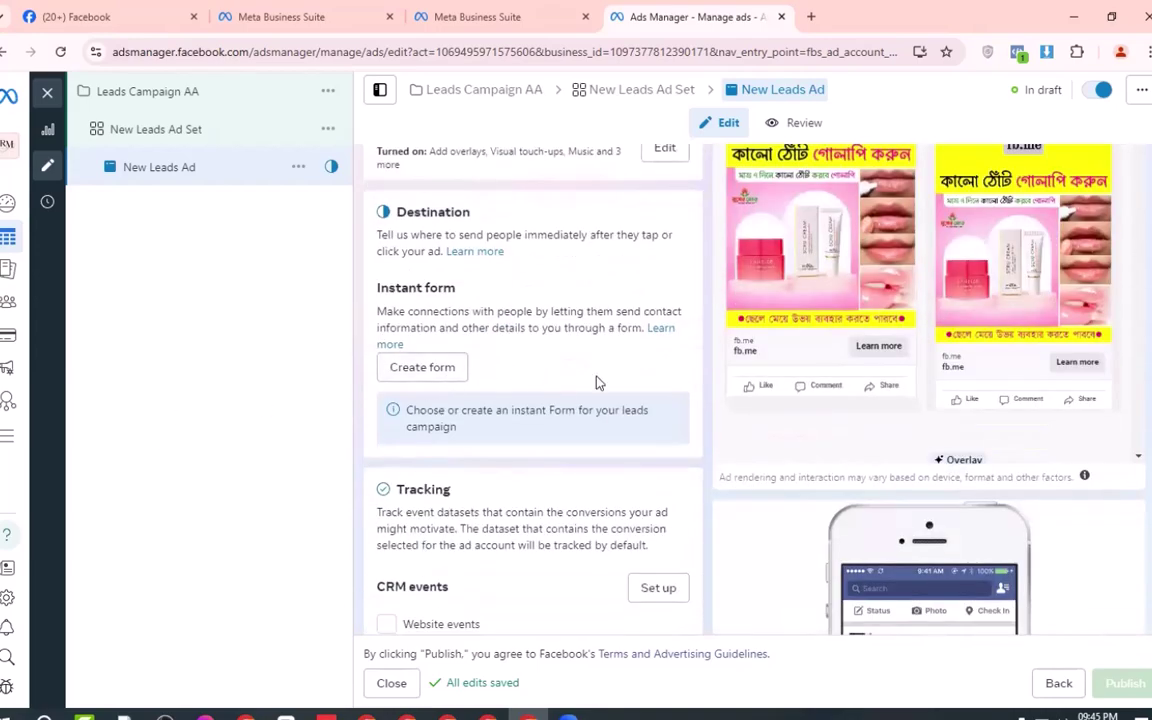
pyautogui.scroll(3, 545, 373)
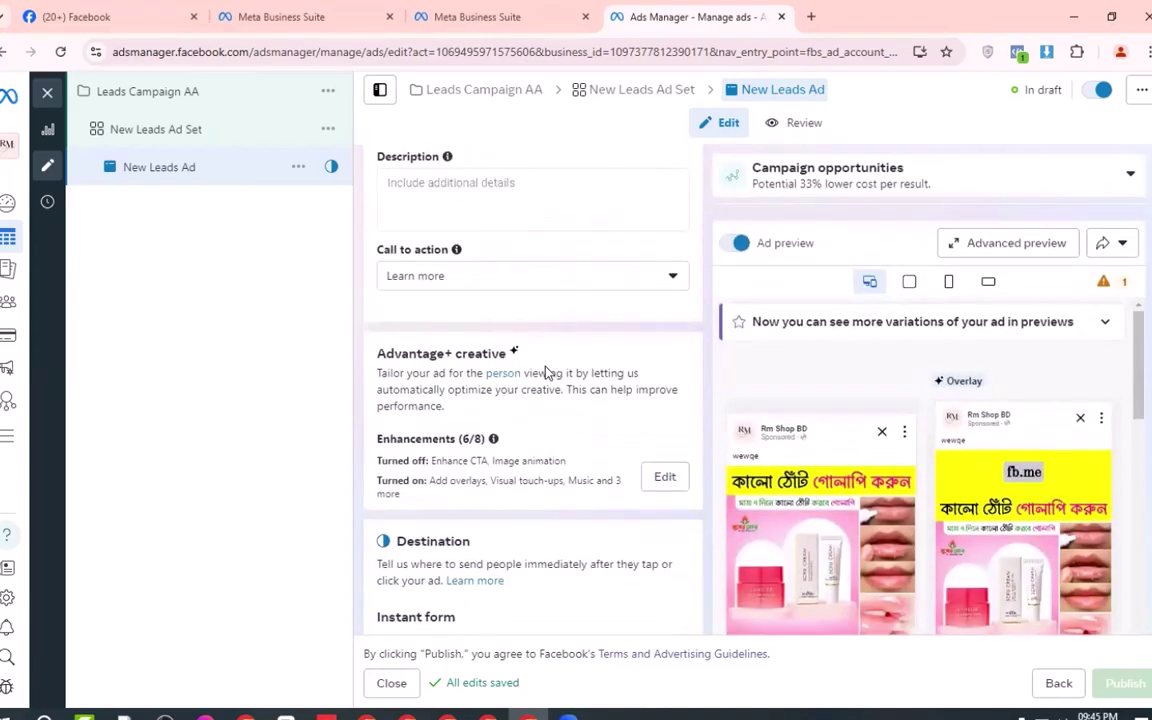
pyautogui.scroll(2, 560, 215)
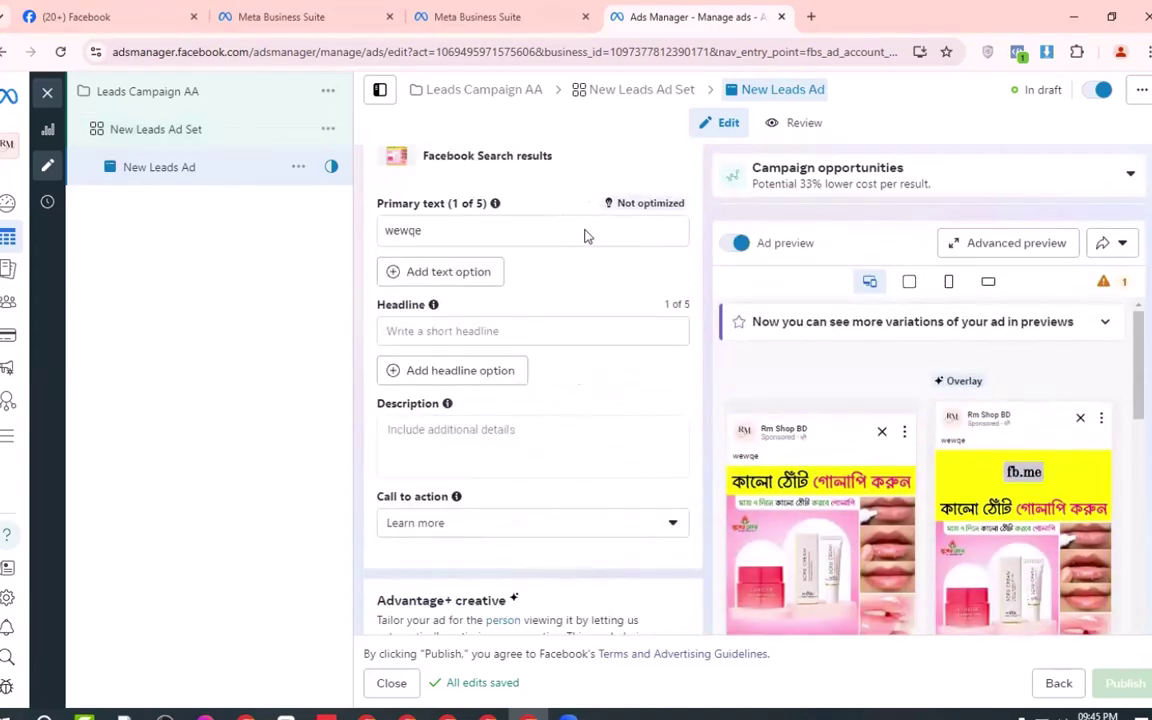
pyautogui.scroll(-3, 581, 198)
pyautogui.scroll(-3, 595, 355)
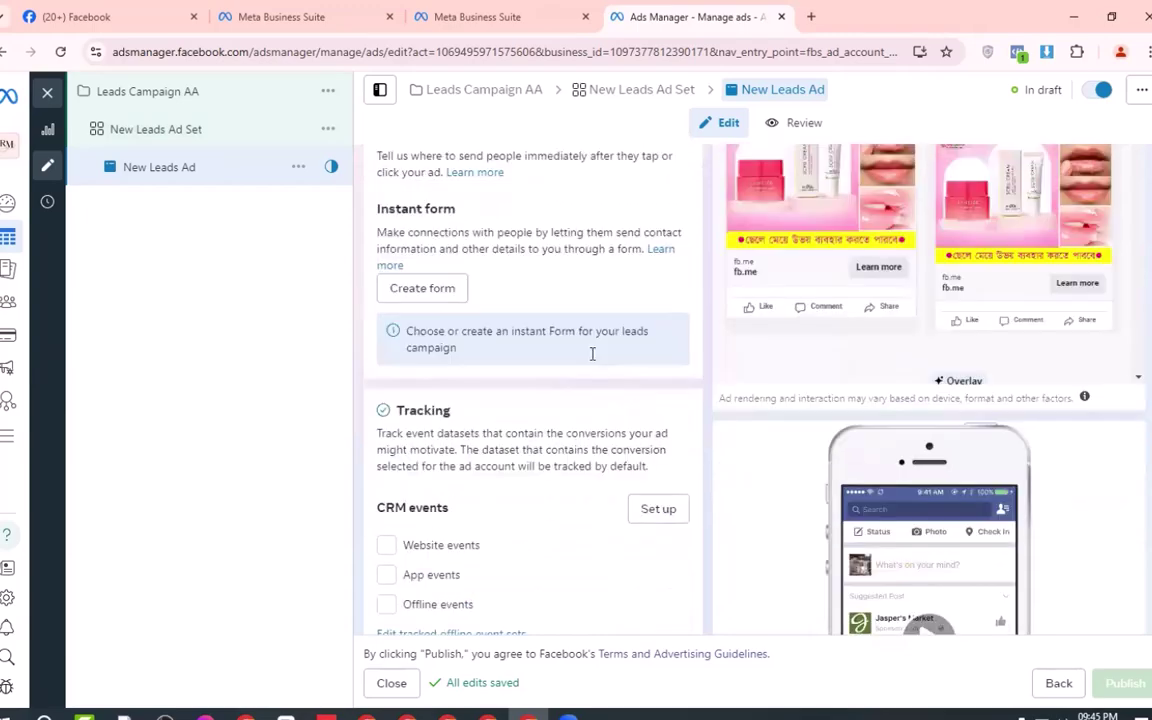
pyautogui.scroll(1, 591, 352)
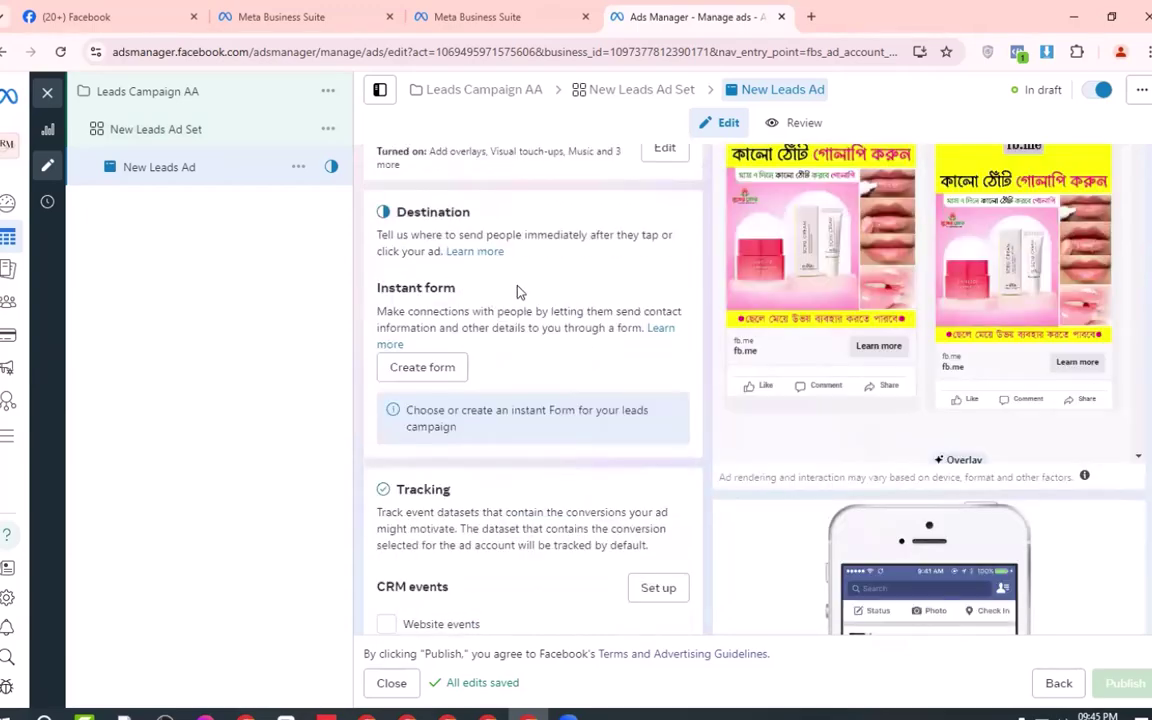
pyautogui.click(422, 369)
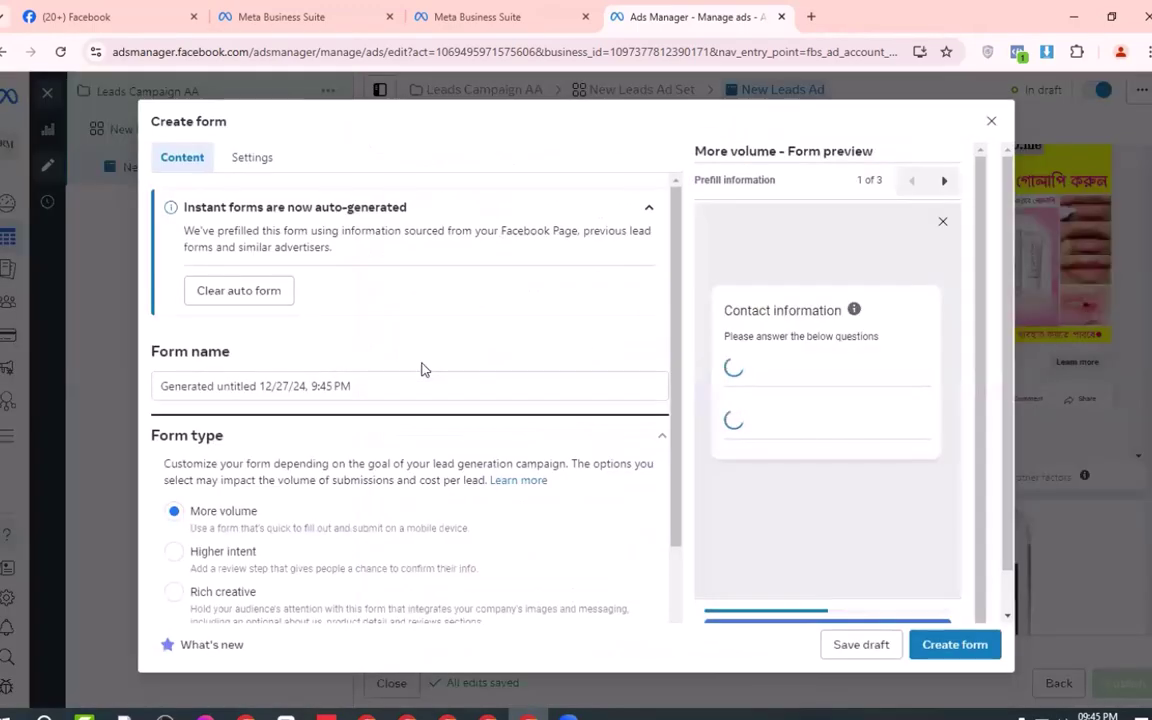
# Step: Set the instant form's sharing to Open and look over its field name, tracking parameter and language settings
pyautogui.click(252, 158)
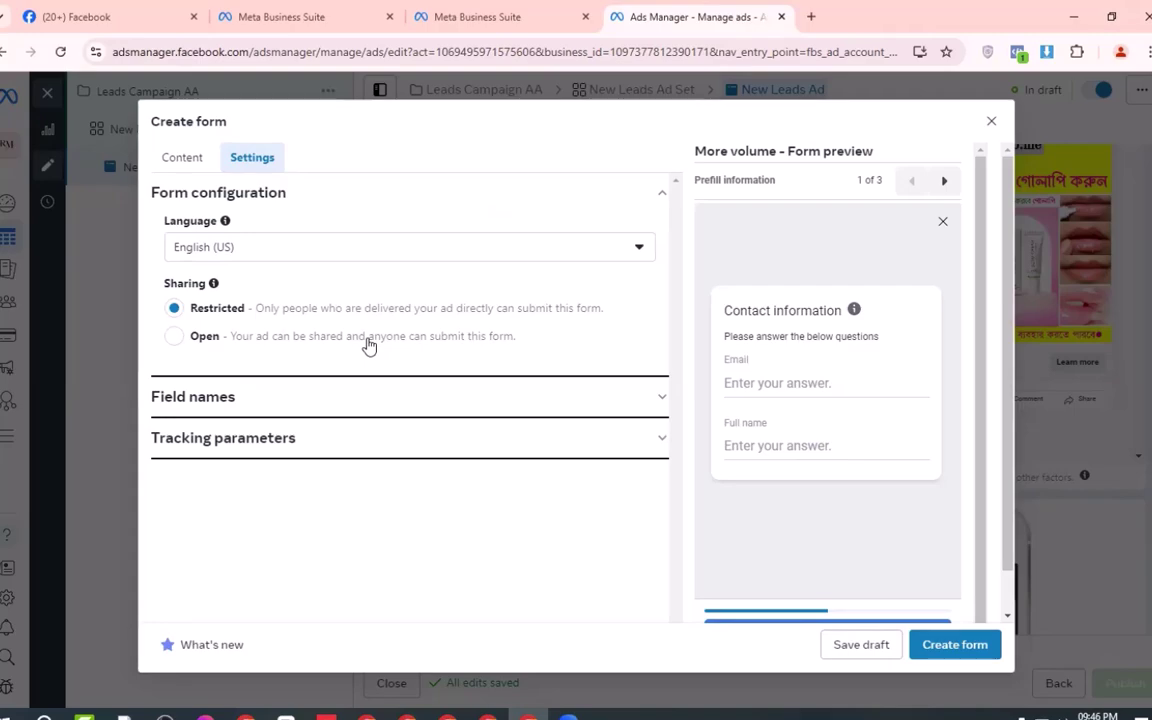
pyautogui.click(174, 338)
pyautogui.click(460, 394)
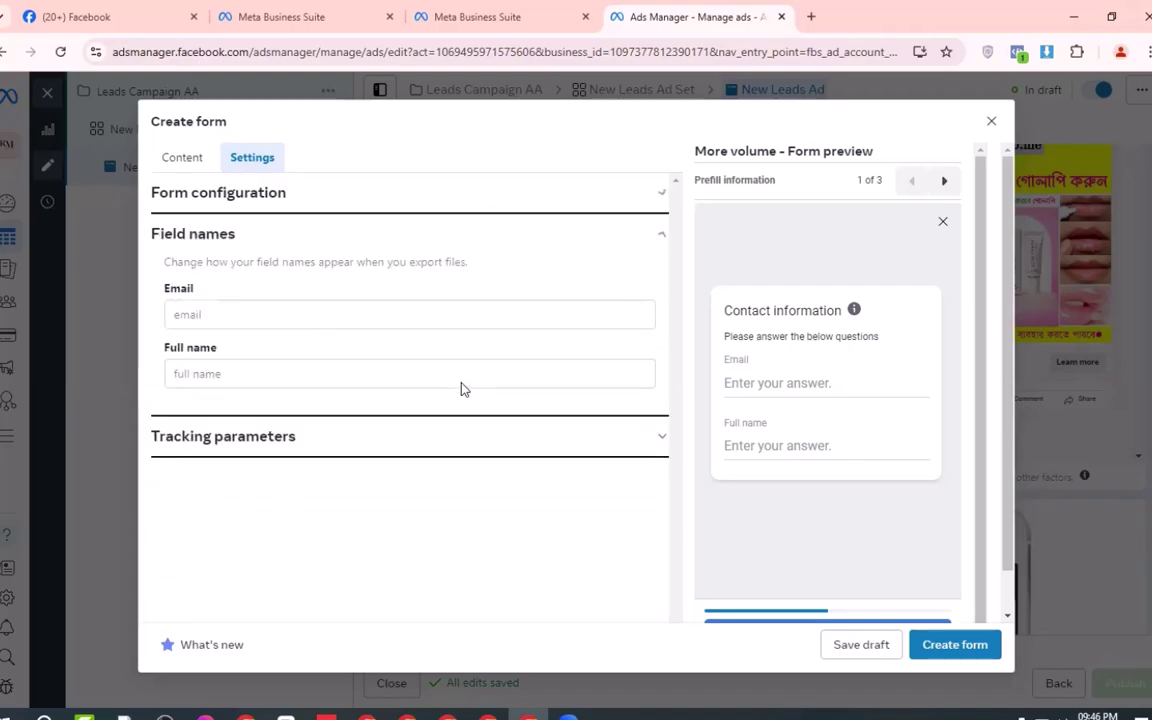
pyautogui.click(445, 436)
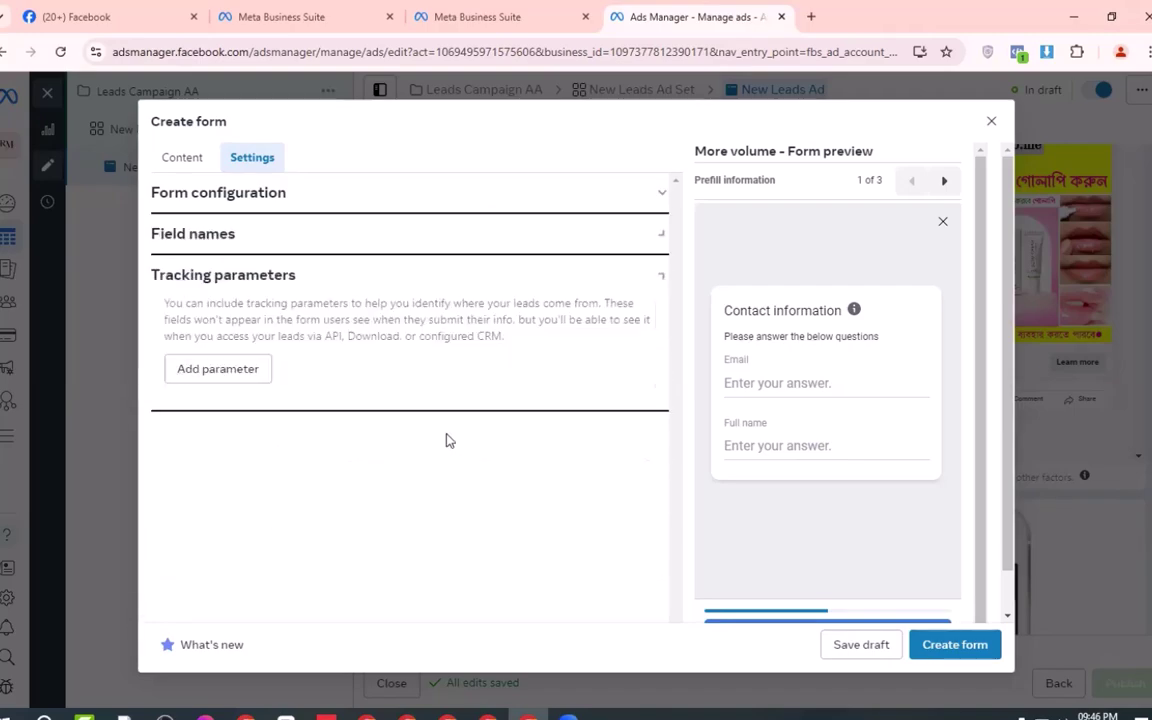
pyautogui.click(532, 347)
pyautogui.click(207, 193)
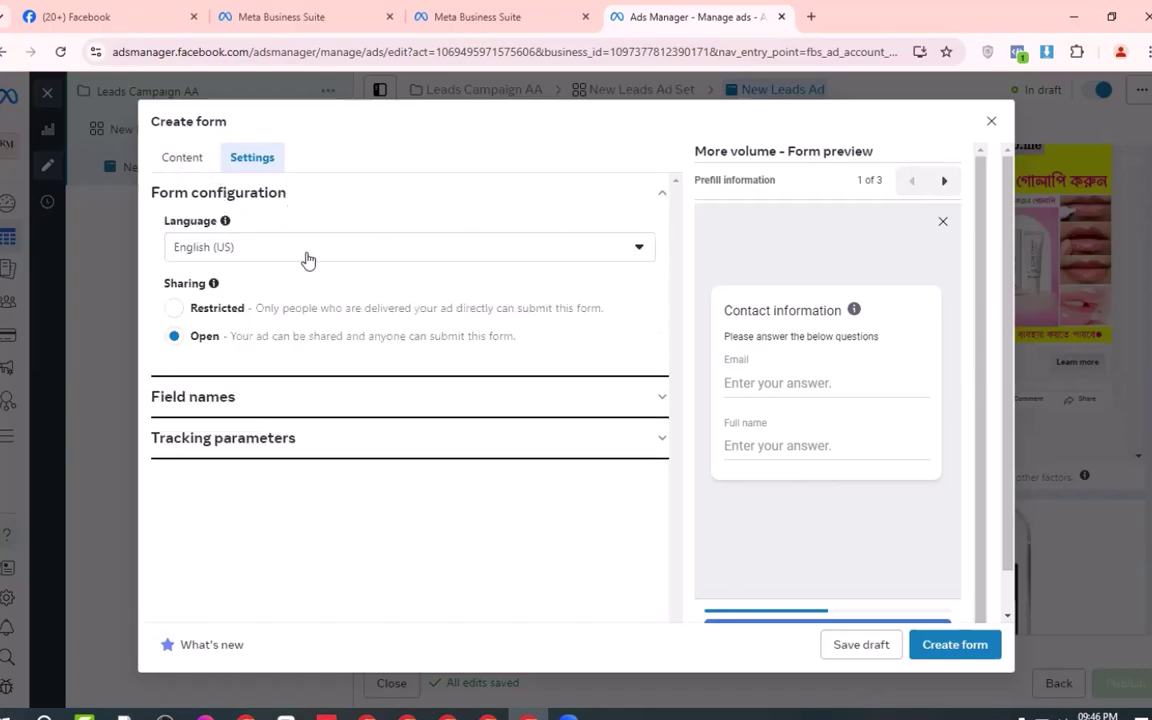
pyautogui.click(342, 247)
pyautogui.click(50, 172)
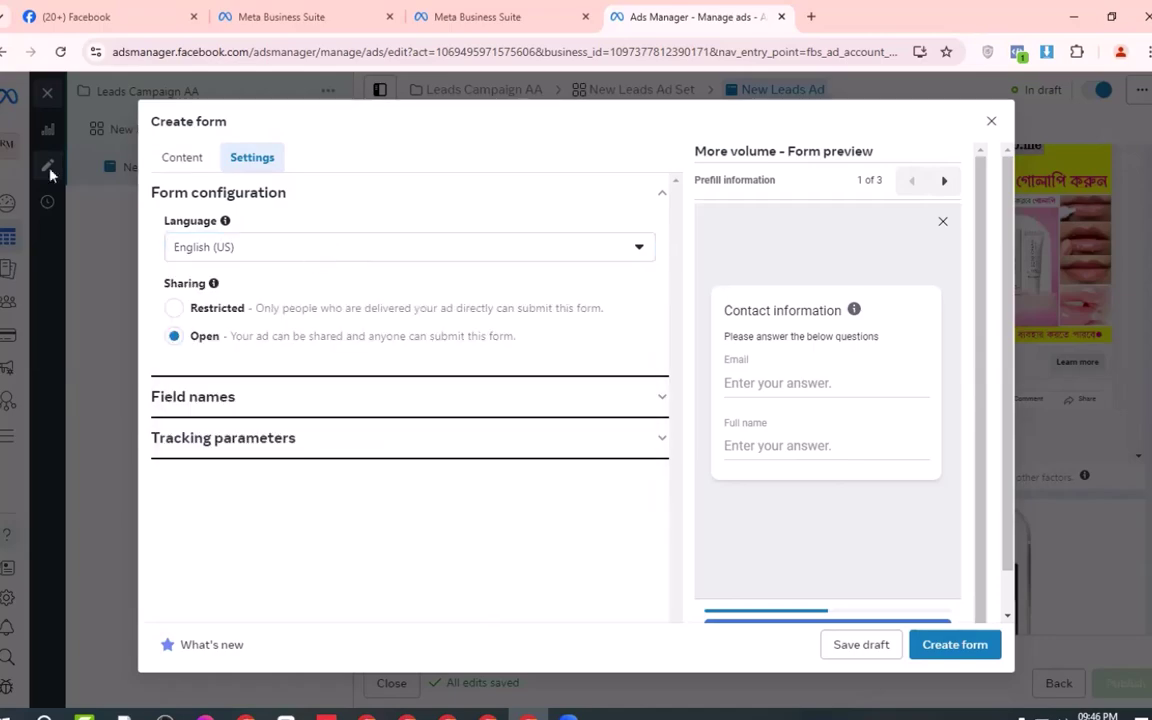
# Step: Return to the instant form's content and name the form ABCD
pyautogui.click(169, 155)
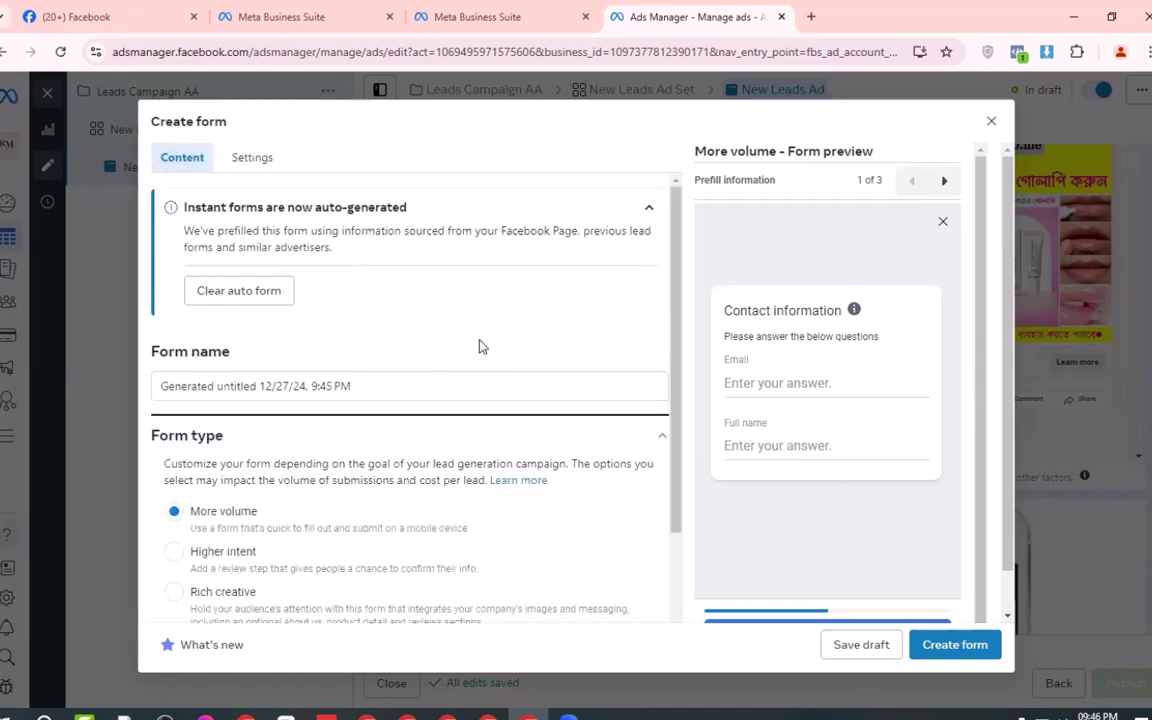
pyautogui.scroll(-2, 450, 345)
pyautogui.scroll(1, 450, 345)
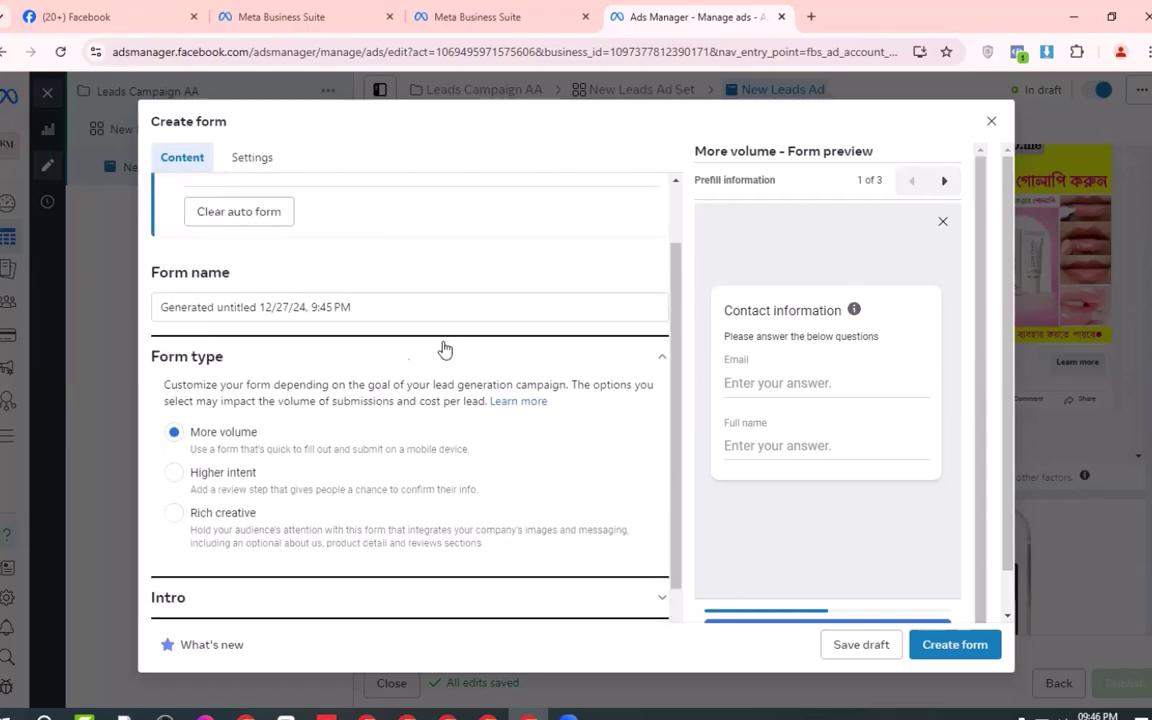
pyautogui.click(277, 309)
pyautogui.hotkey('ctrl', 'a')
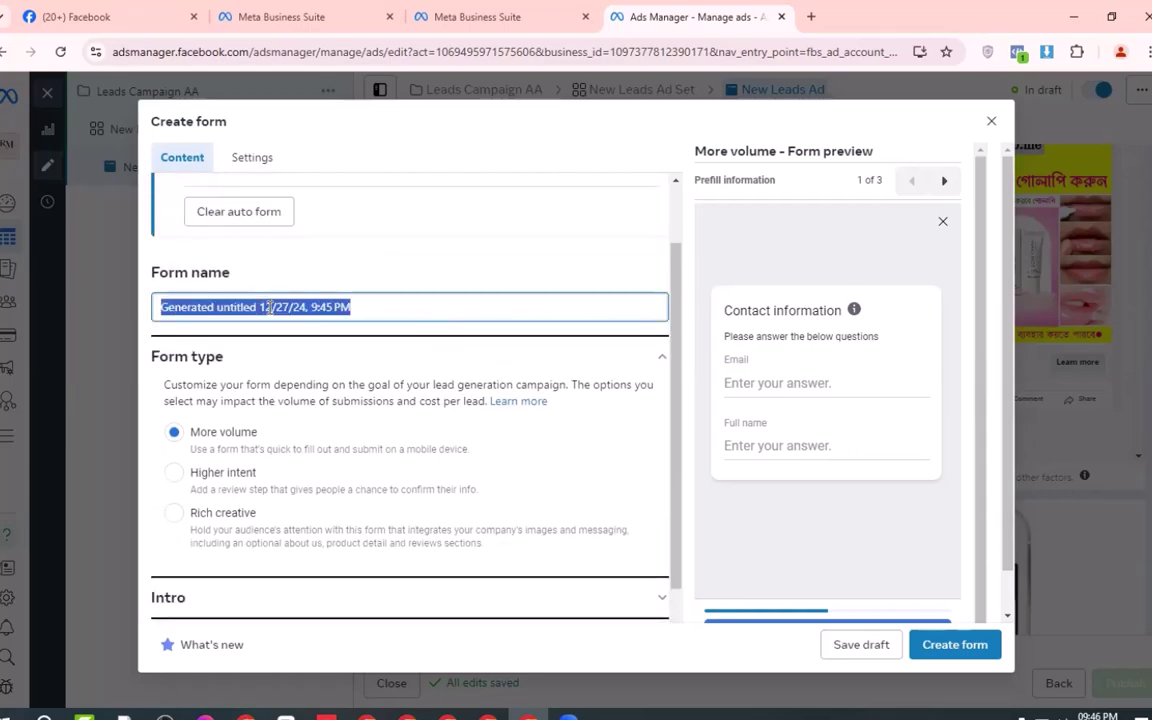
pyautogui.write('ABCD')
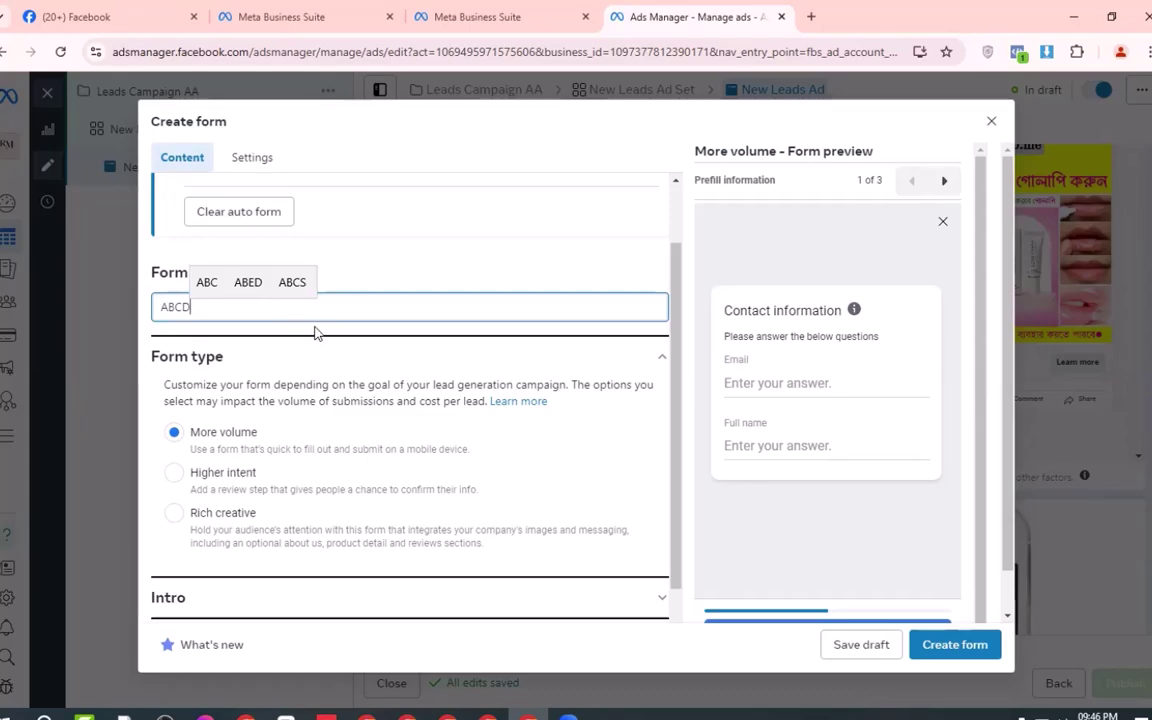
# Step: Try the Higher intent and Rich creative form types and switch back to More volume
pyautogui.scroll(-3, 350, 335)
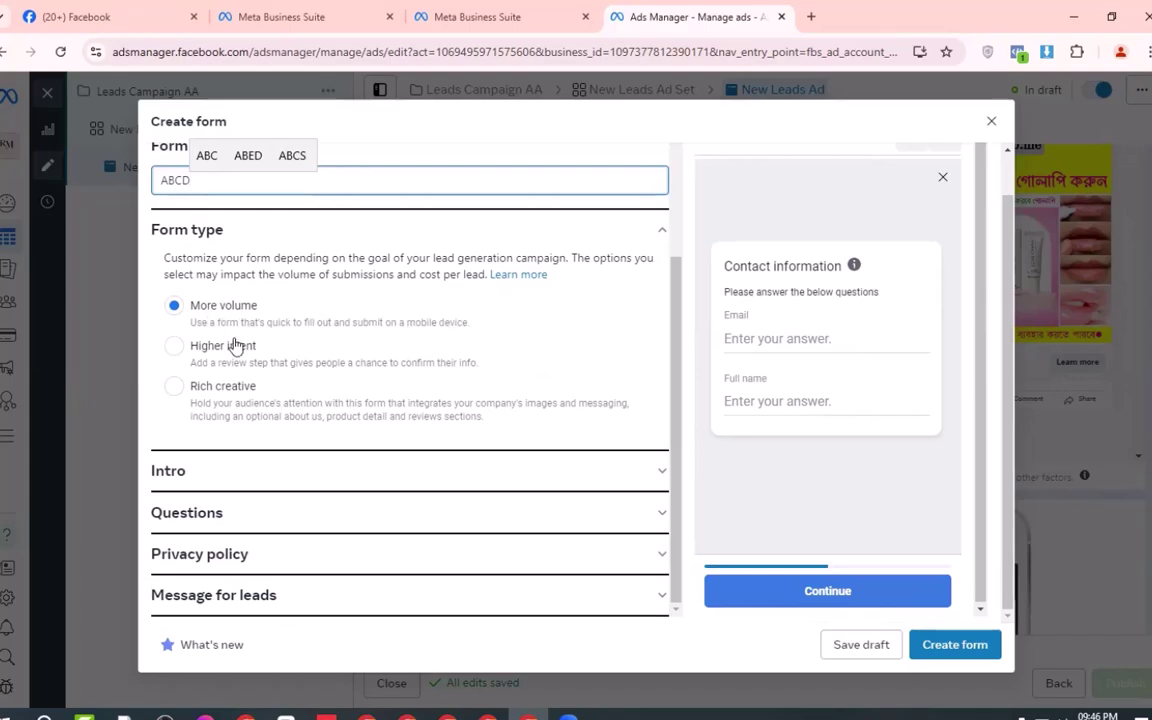
pyautogui.click(176, 349)
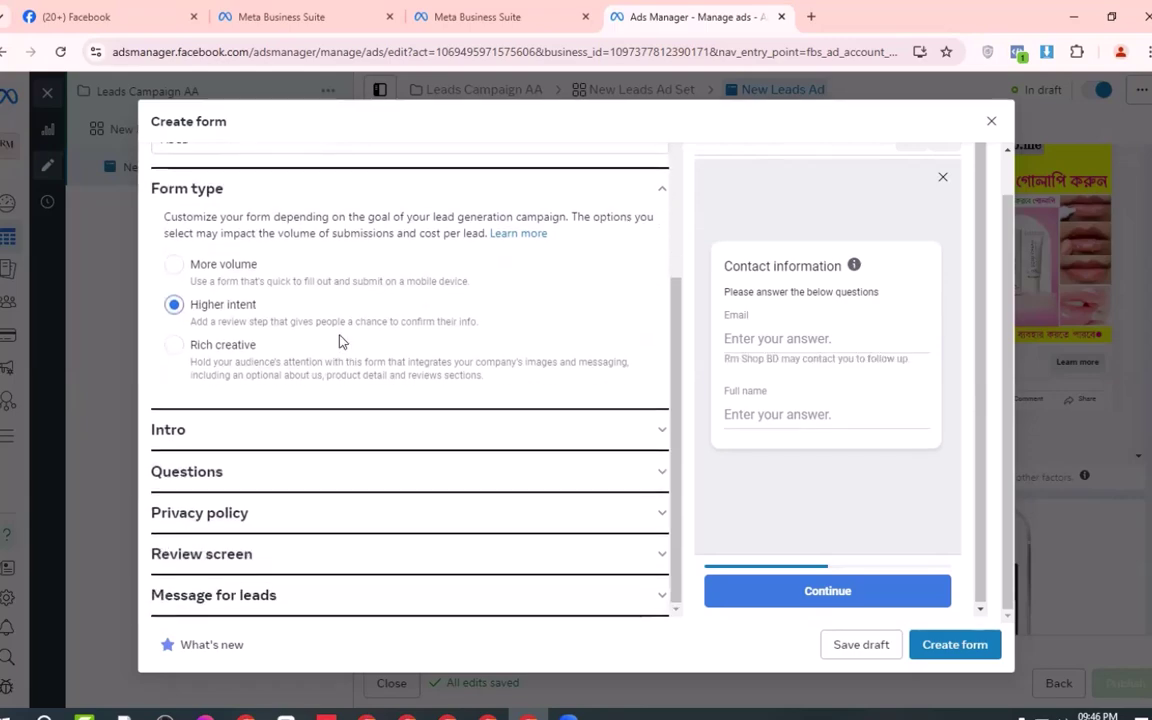
pyautogui.click(173, 263)
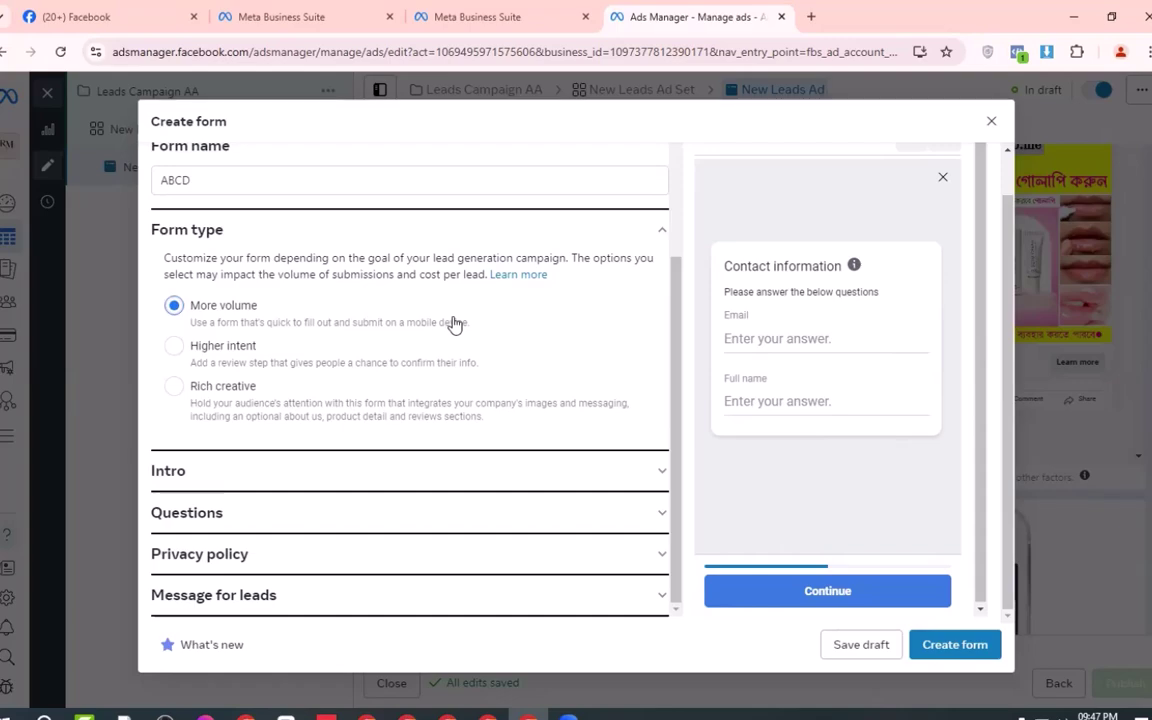
pyautogui.click(175, 387)
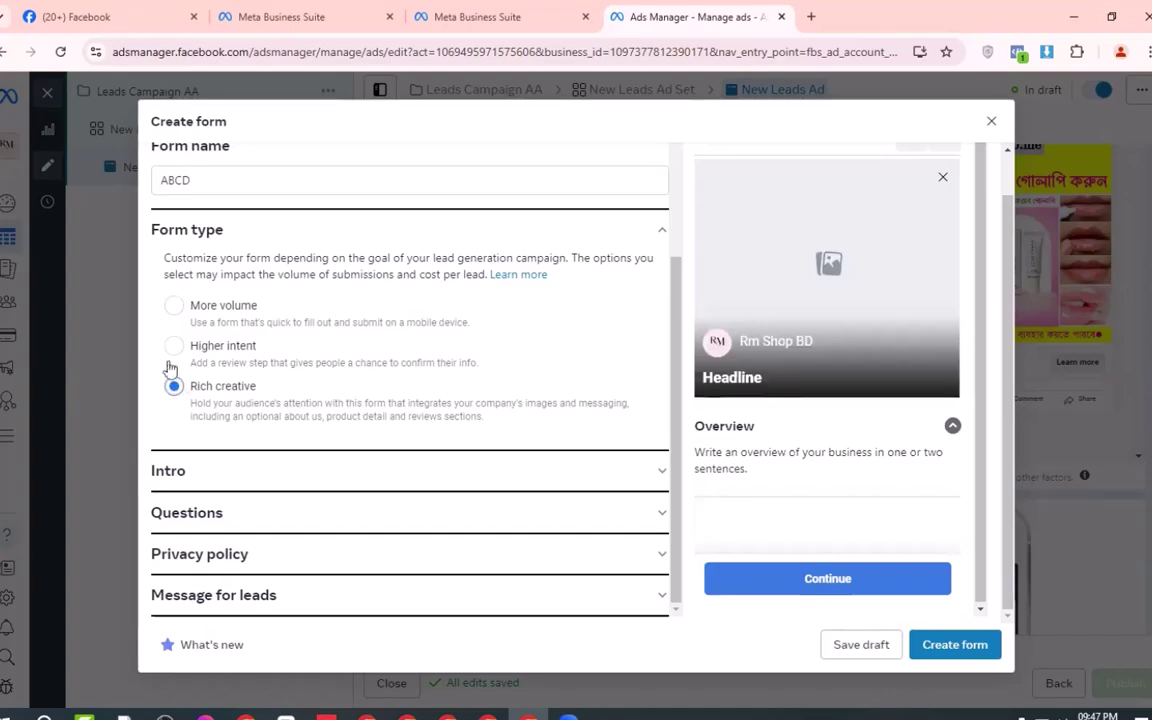
pyautogui.click(176, 306)
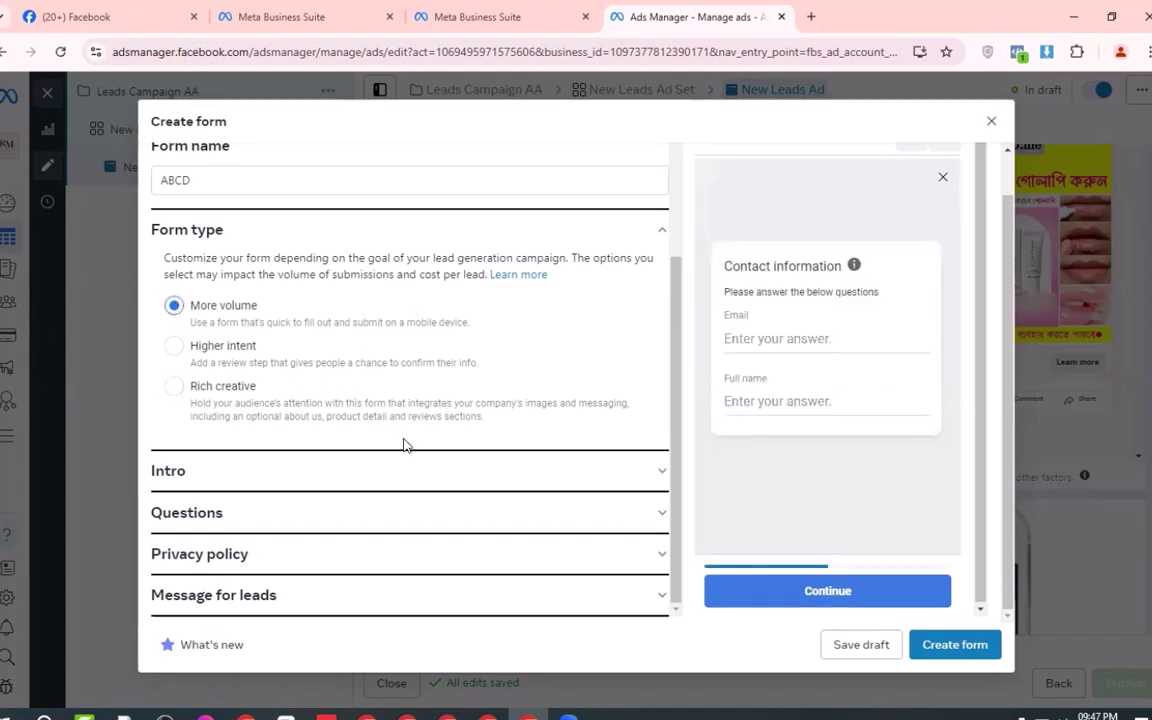
# Step: Open the form's Intro settings and enable the optional background image, using the image from the ad
pyautogui.click(443, 471)
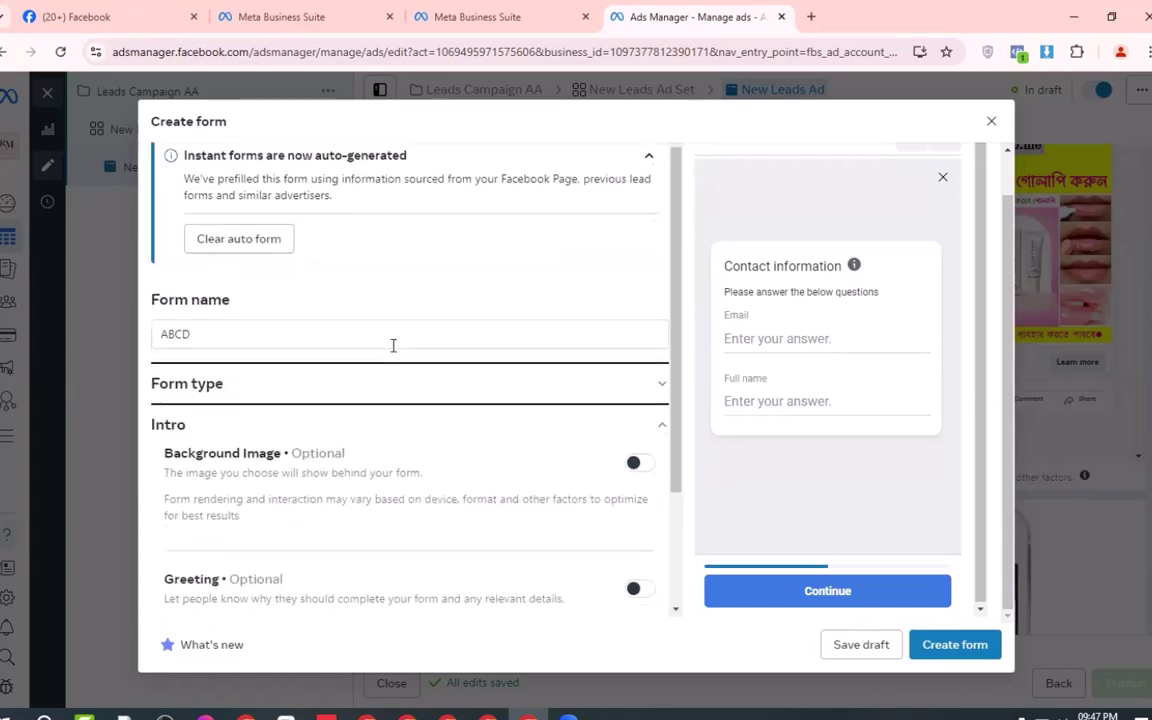
pyautogui.scroll(1, 363, 437)
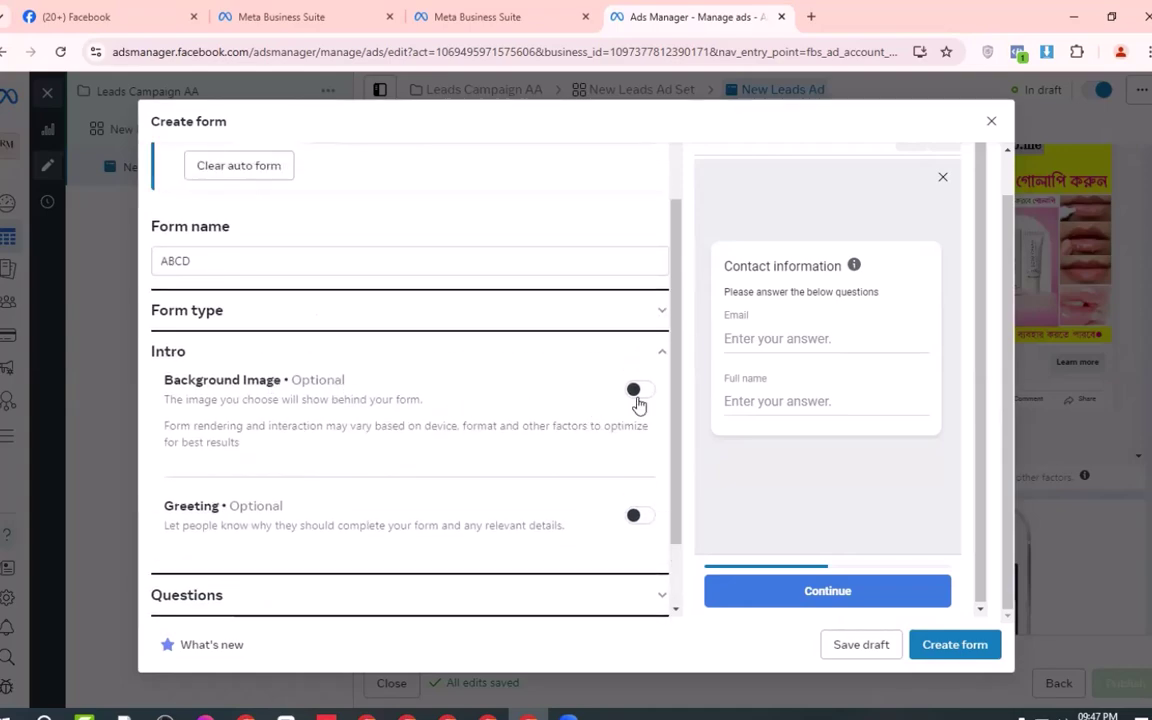
pyautogui.click(639, 392)
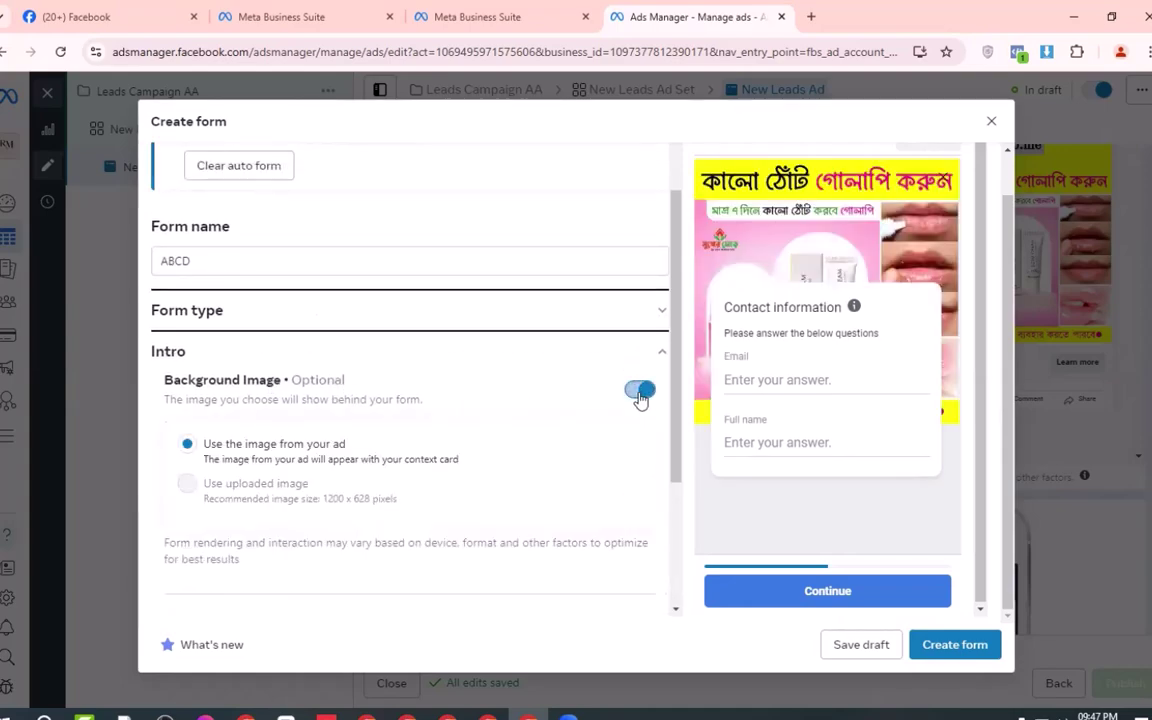
pyautogui.click(639, 392)
pyautogui.click(640, 392)
pyautogui.click(640, 392)
pyautogui.click(641, 393)
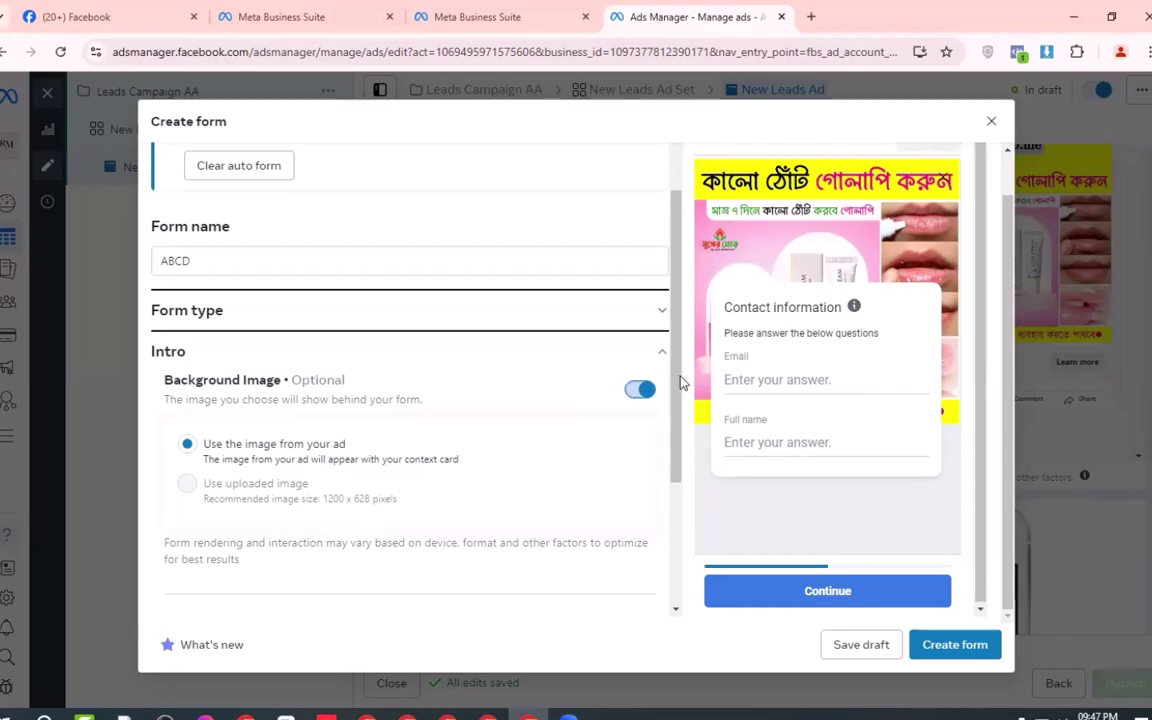
pyautogui.click(640, 391)
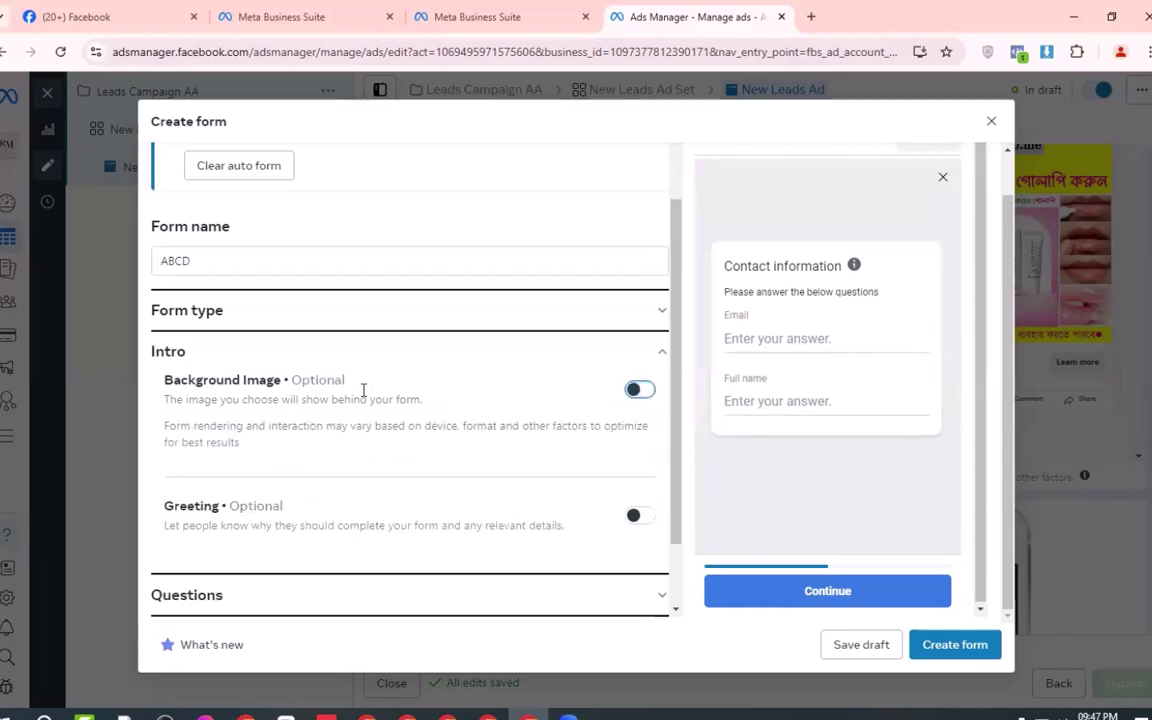
pyautogui.click(635, 390)
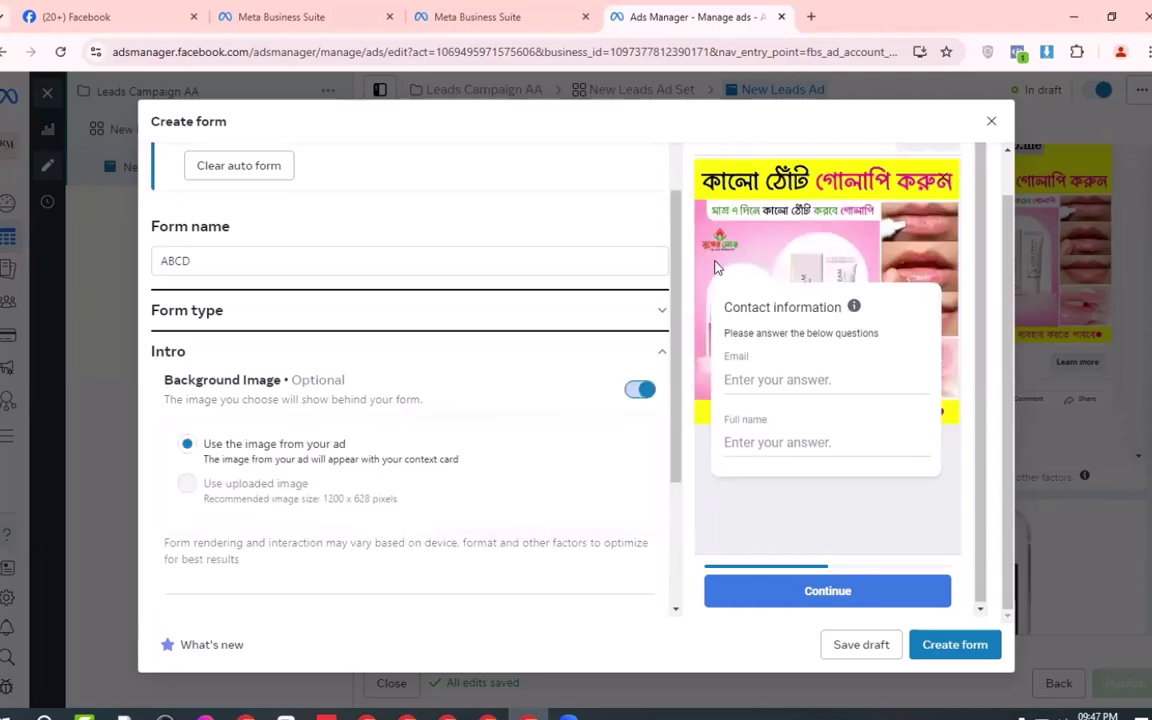
pyautogui.click(634, 390)
pyautogui.click(634, 390)
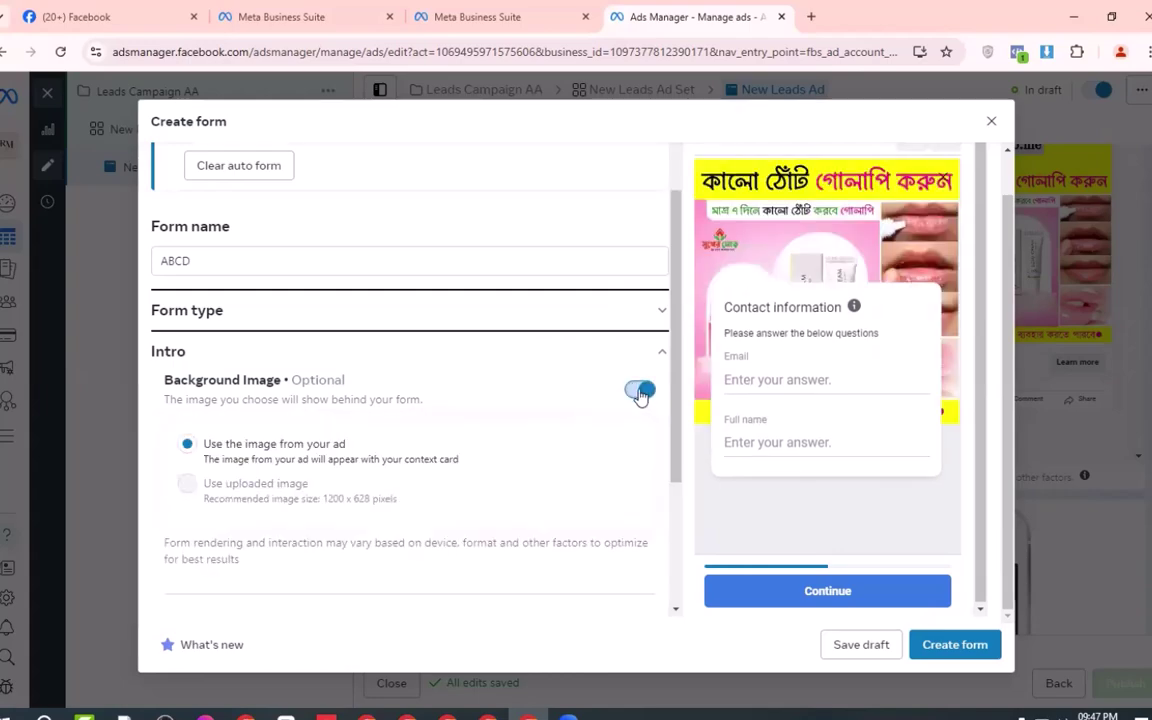
pyautogui.click(639, 391)
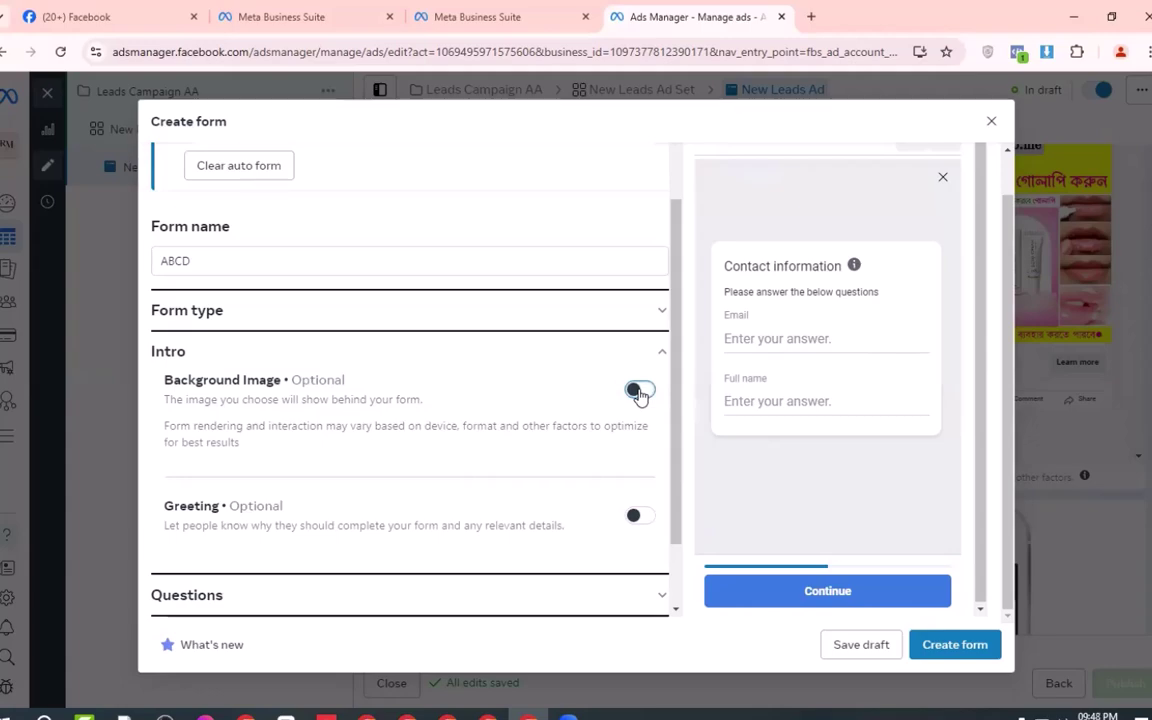
pyautogui.click(641, 392)
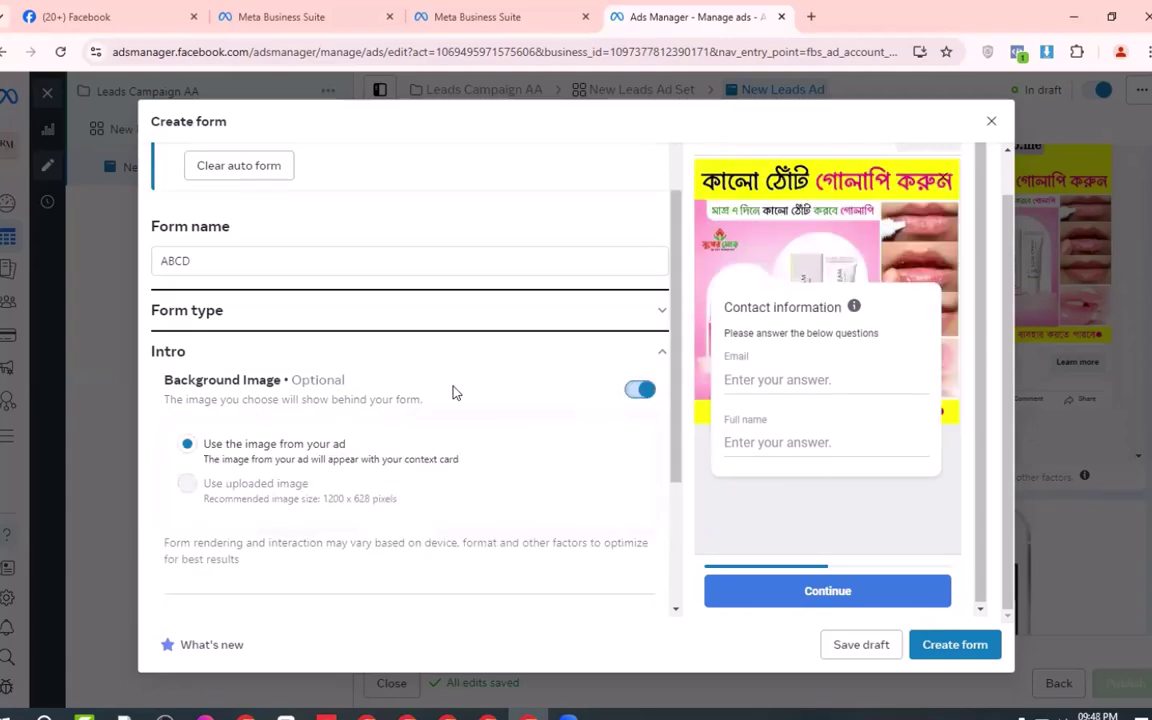
pyautogui.scroll(-2, 451, 392)
pyautogui.scroll(1, 451, 392)
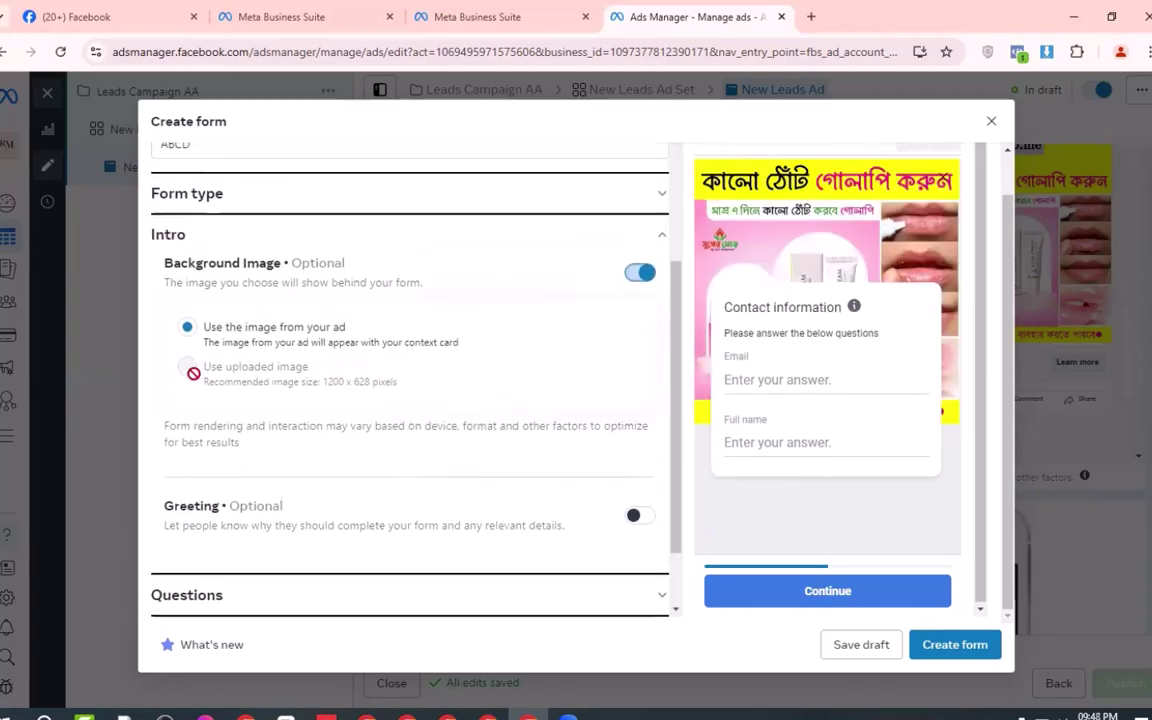
pyautogui.scroll(-1, 445, 376)
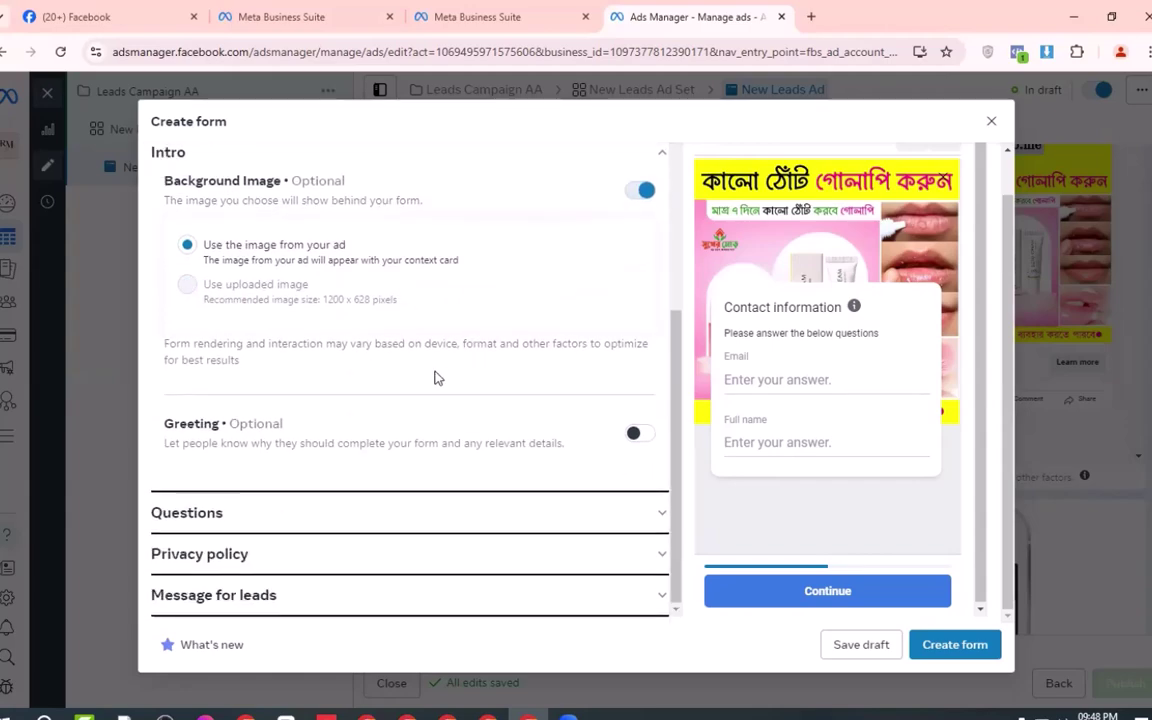
# Step: Enable the optional greeting and set its headline to "Free Freelancing"
pyautogui.click(638, 434)
pyautogui.click(640, 434)
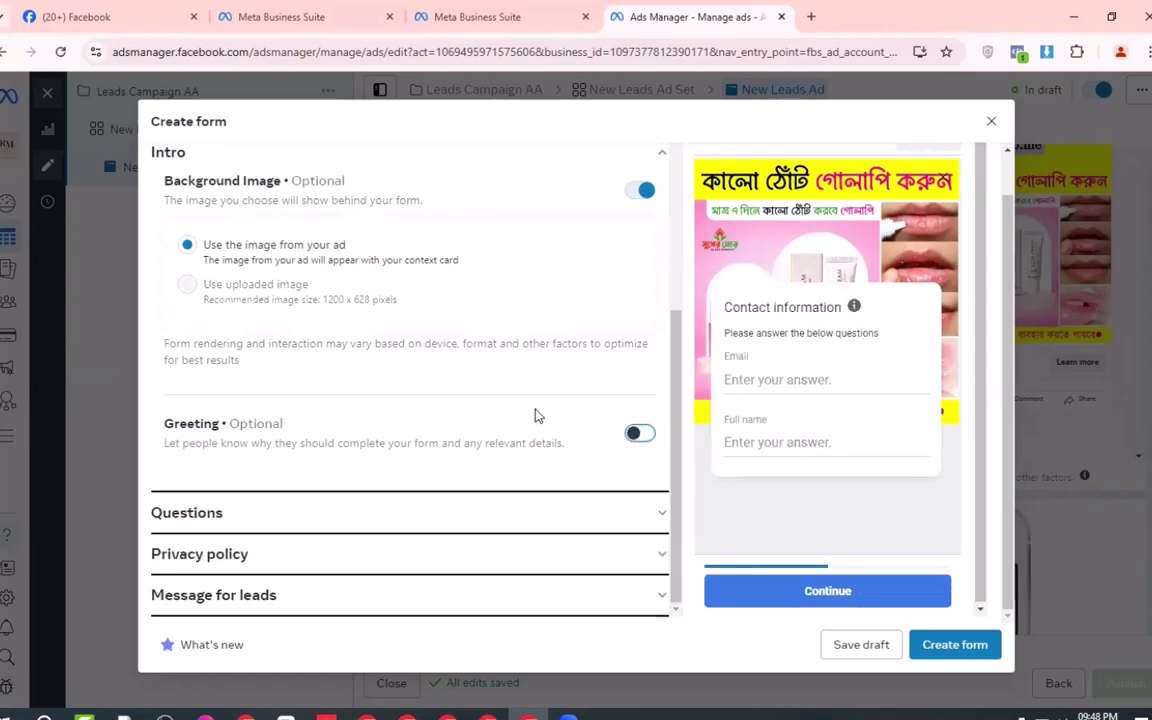
pyautogui.click(640, 434)
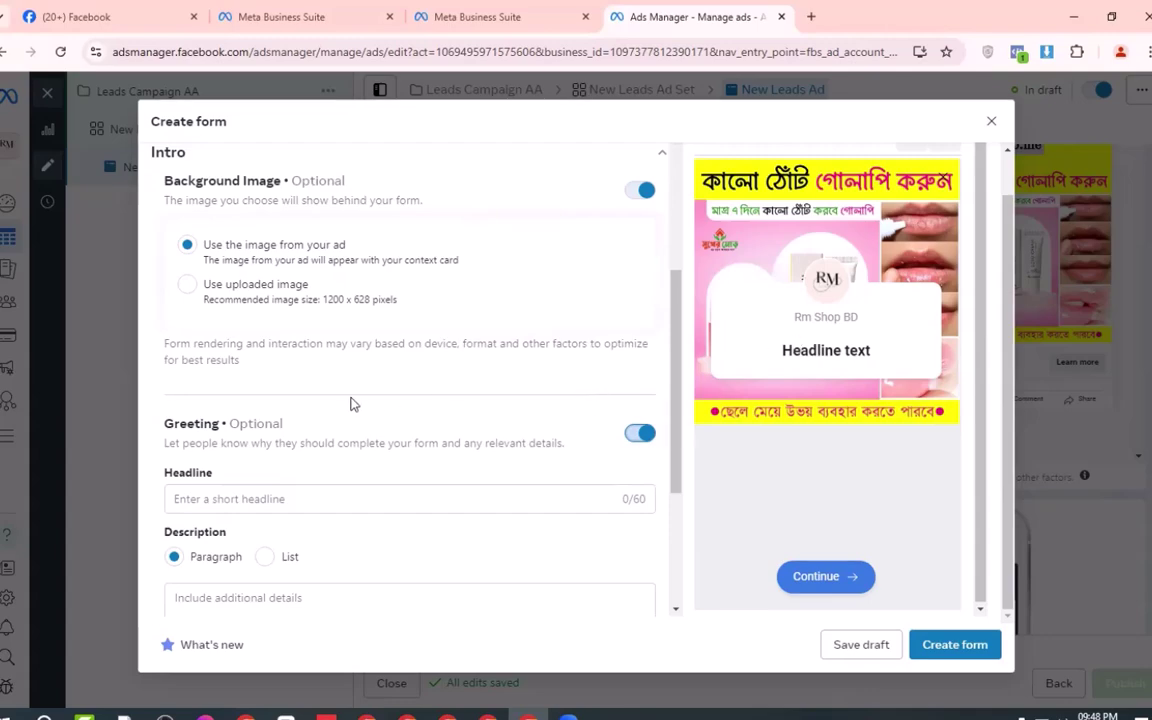
pyautogui.click(271, 498)
pyautogui.moveTo(213, 473); pyautogui.dragTo(163, 474)
pyautogui.click(232, 492)
pyautogui.write('Free ')
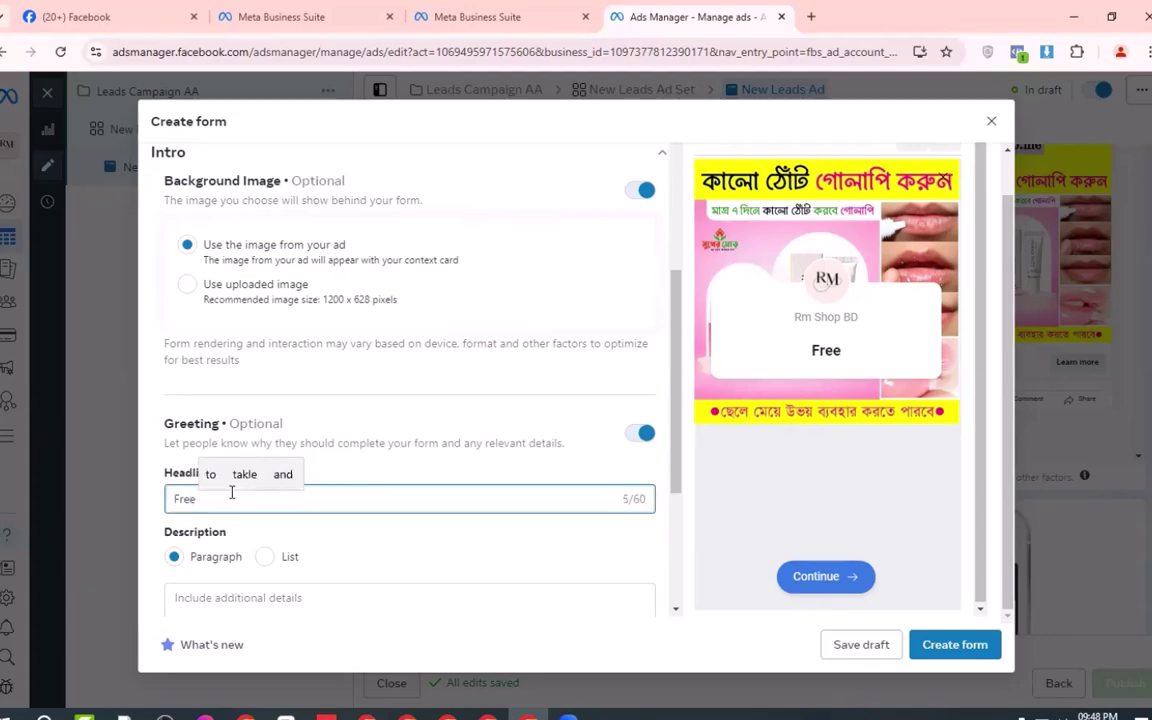
pyautogui.write('Fr')
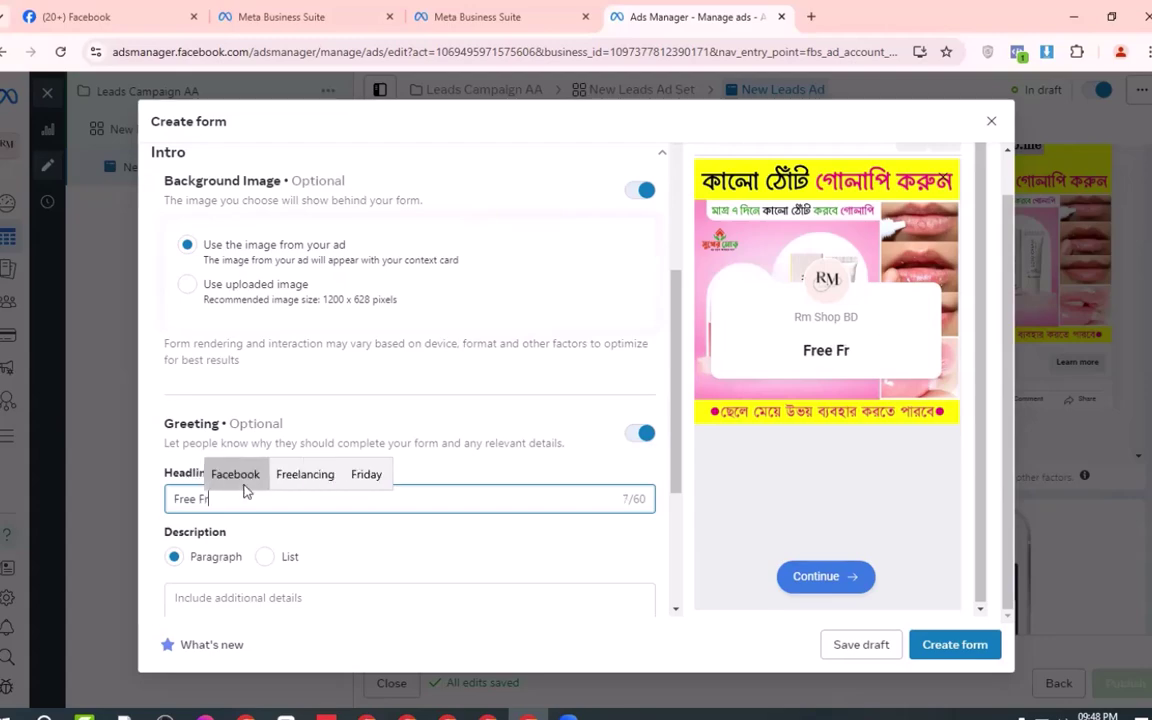
pyautogui.click(290, 475)
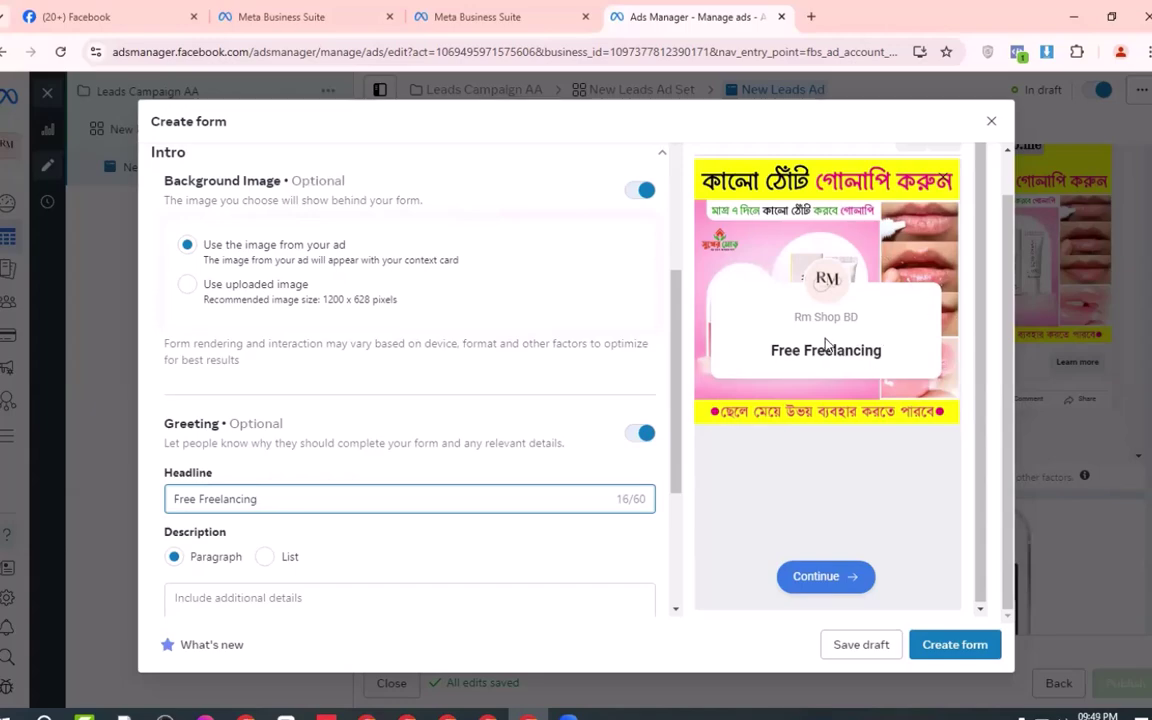
# Step: Copy the headline text and paste it three times into the greeting's paragraph description
pyautogui.moveTo(279, 498); pyautogui.dragTo(148, 502)
pyautogui.hotkey('ctrl', 'c')
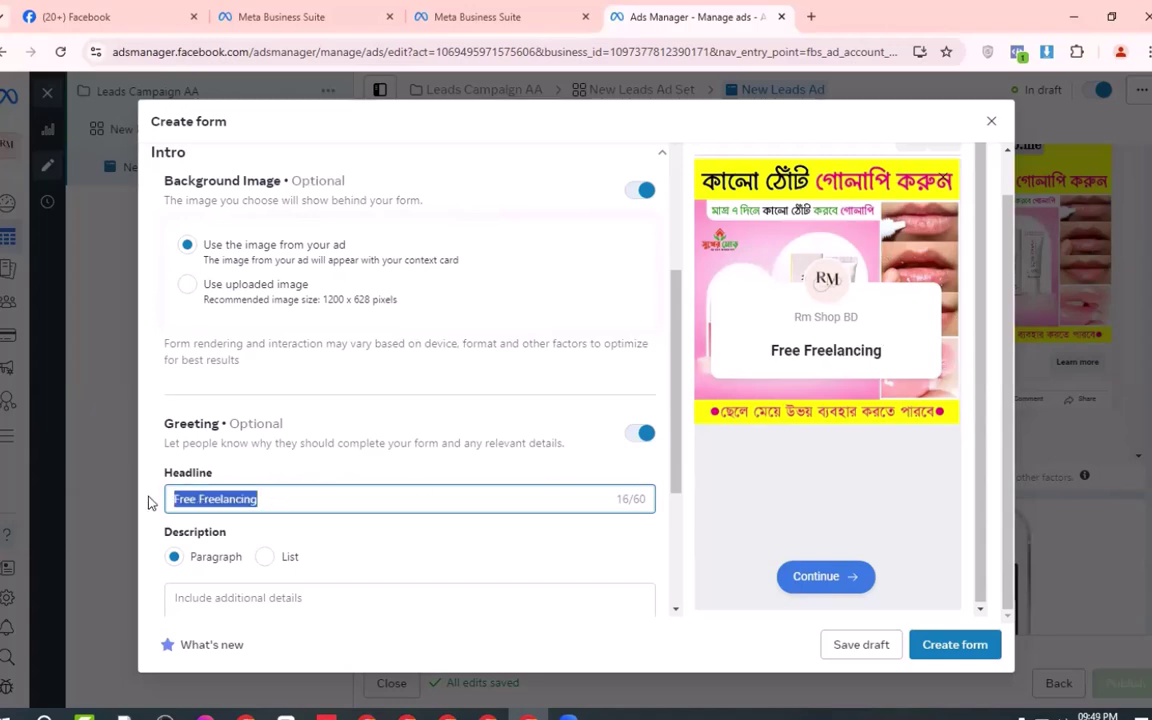
pyautogui.hotkey('ctrl', '-')
pyautogui.scroll(-2, 324, 468)
pyautogui.click(286, 429)
pyautogui.hotkey('ctrl', 'v')
pyautogui.hotkey('ctrl', 'v')
pyautogui.hotkey('ctrl', 'v')
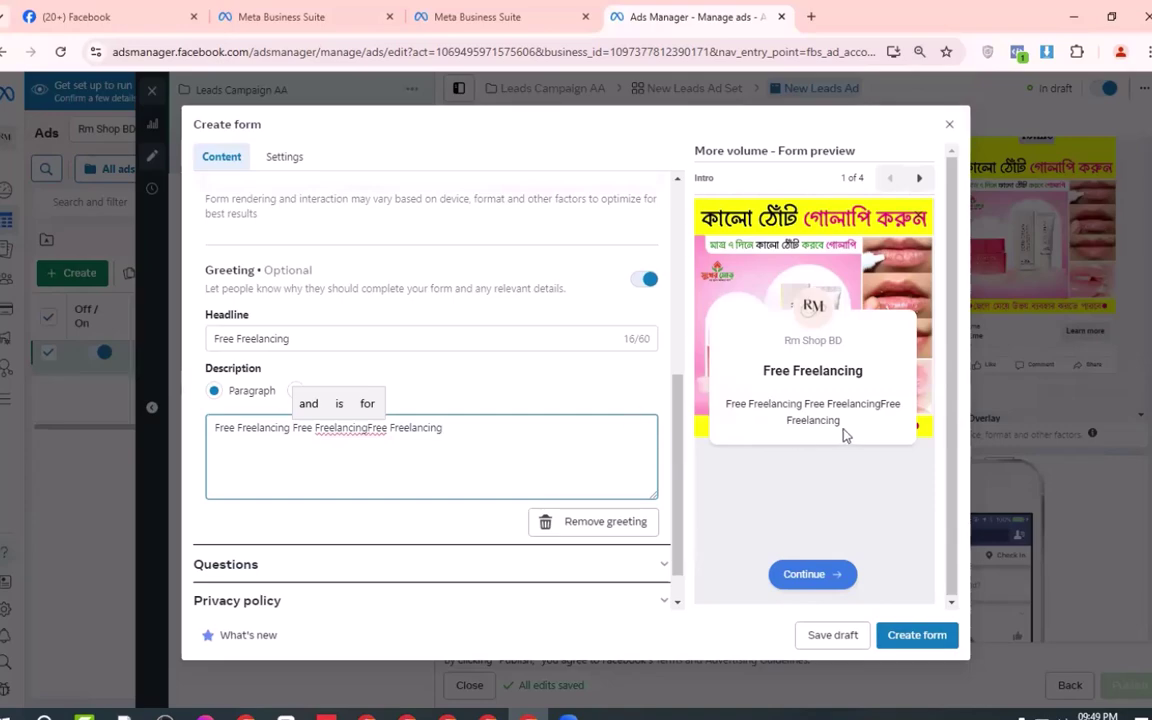
pyautogui.click(497, 376)
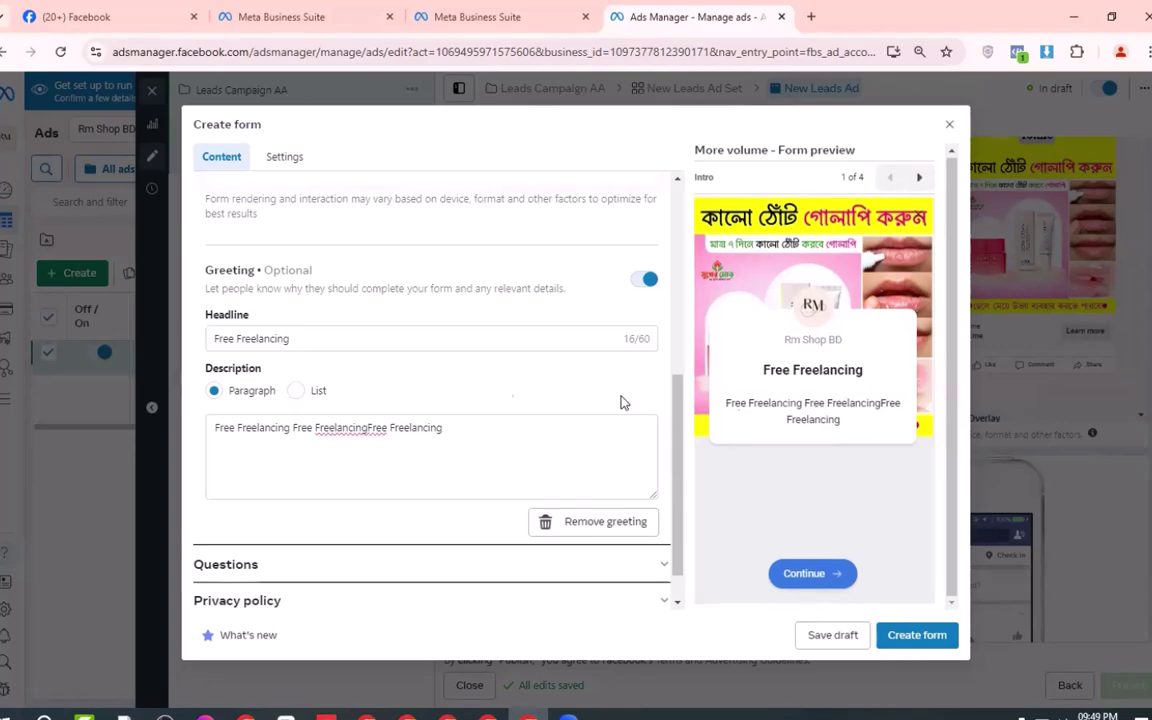
# Step: Add Phone number to the form's prefill questions and move Full name above Email
pyautogui.scroll(-2, 455, 398)
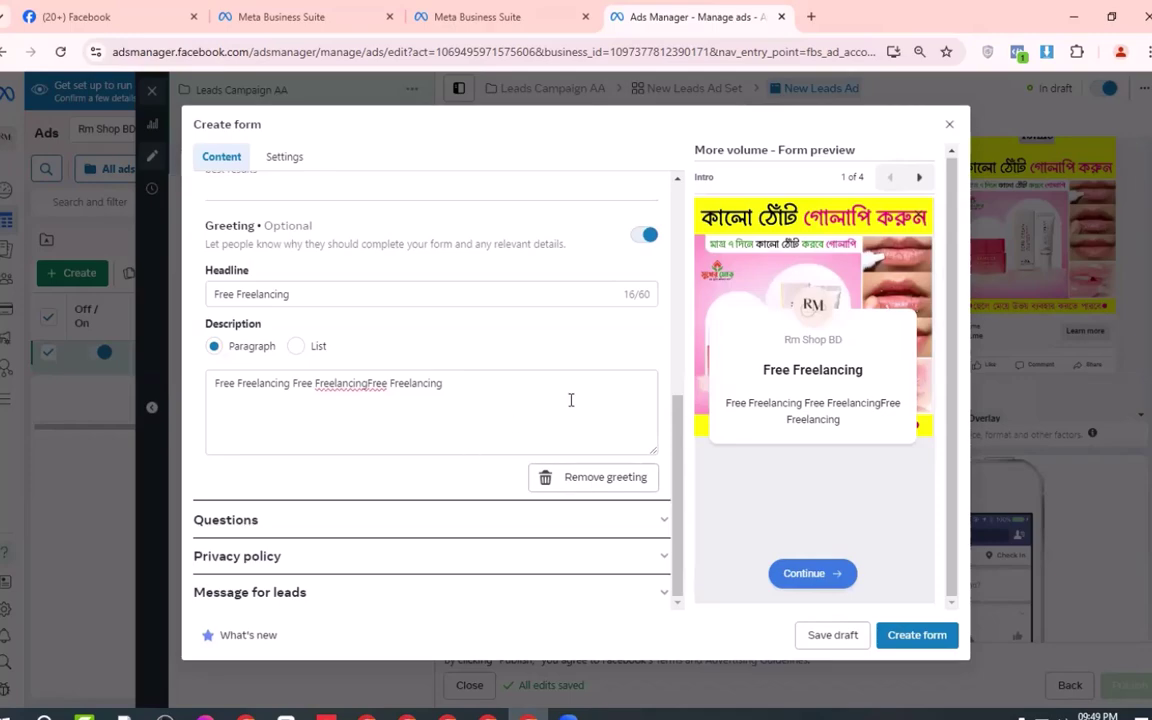
pyautogui.click(499, 525)
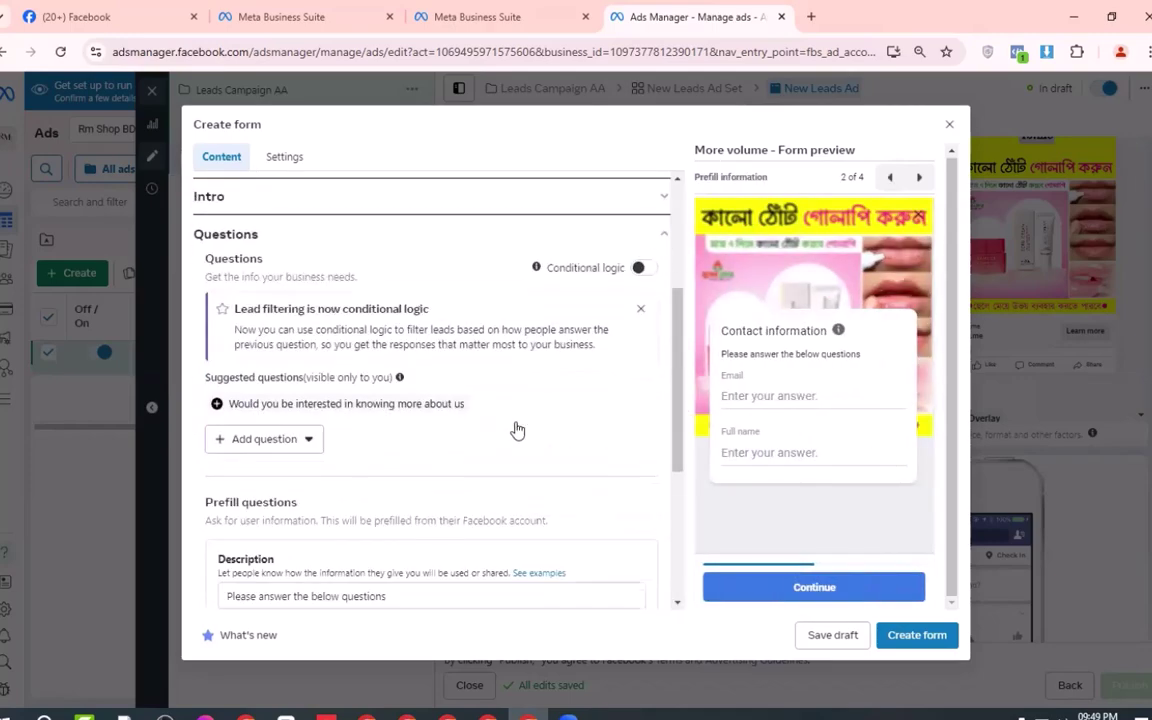
pyautogui.scroll(-5, 442, 419)
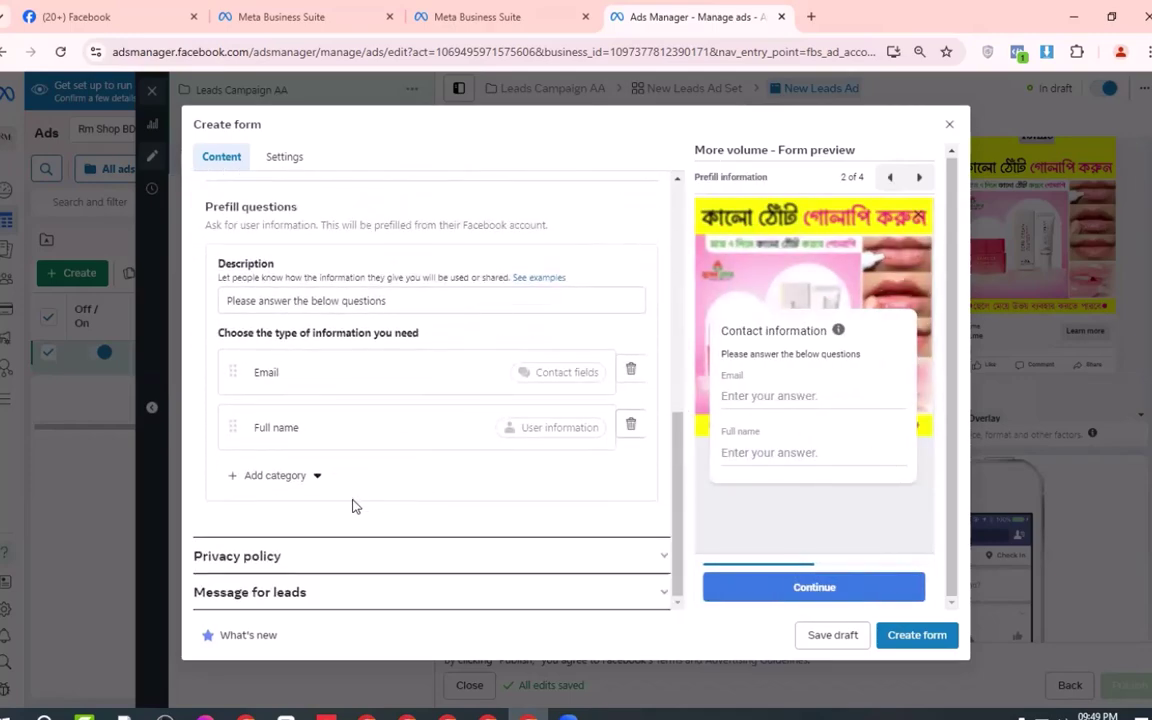
pyautogui.click(300, 476)
pyautogui.moveTo(370, 510)
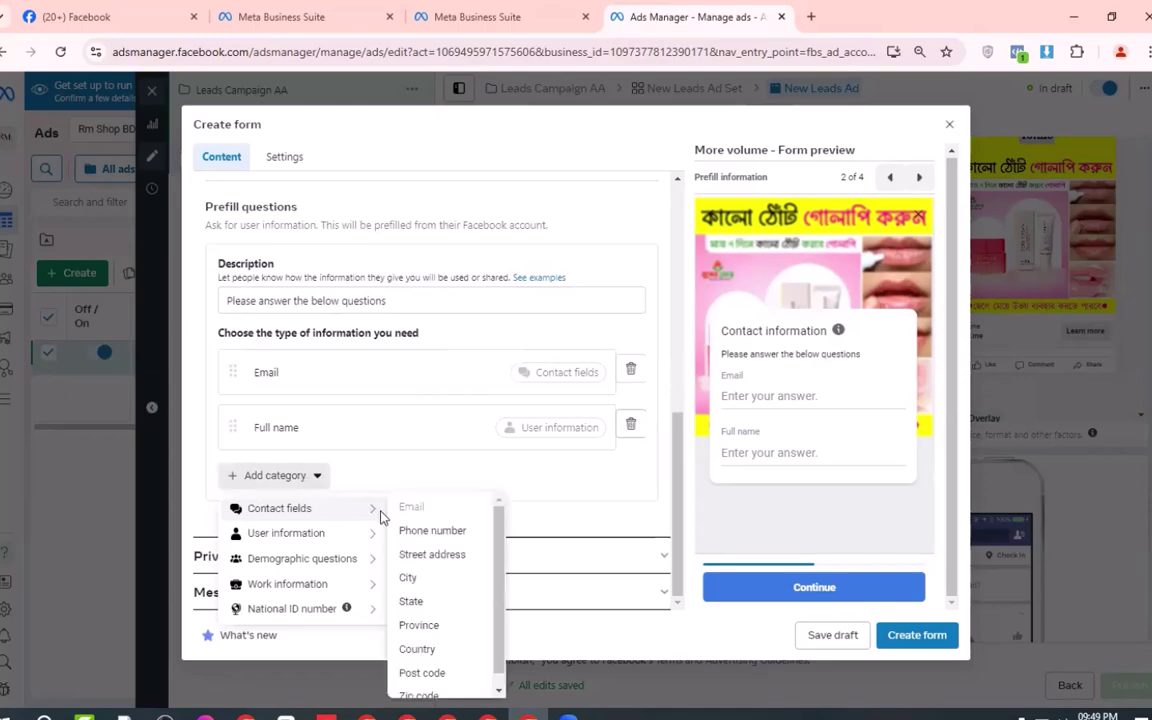
pyautogui.click(442, 531)
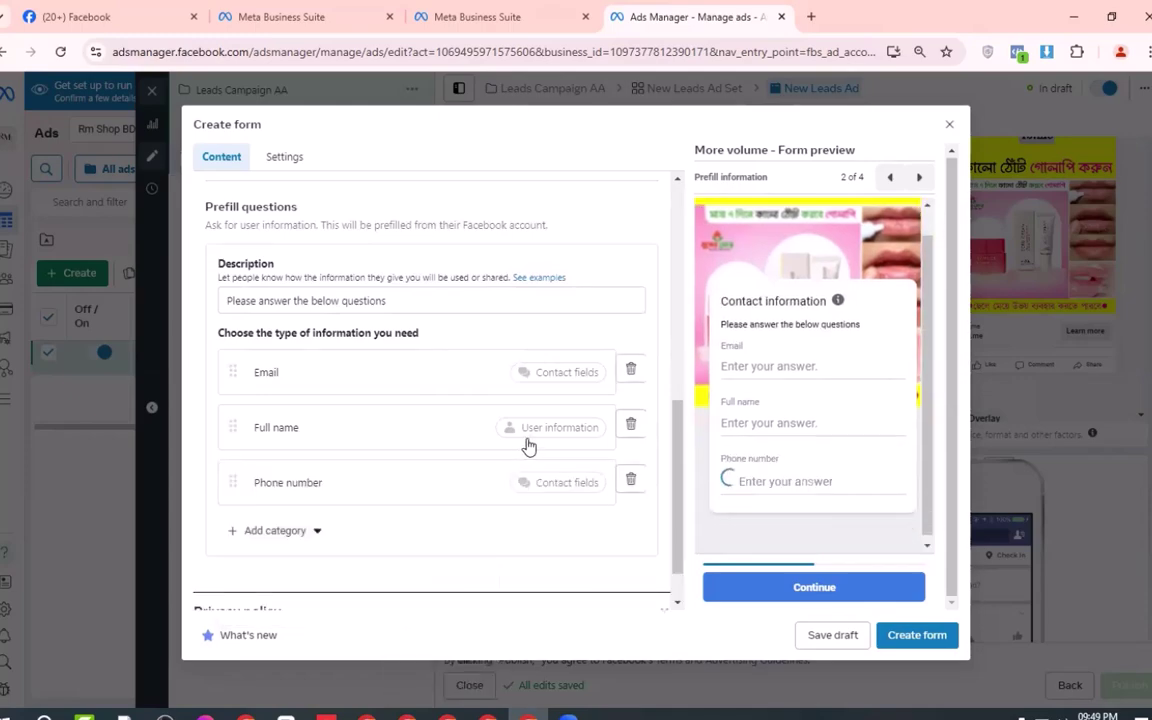
pyautogui.moveTo(233, 427); pyautogui.dragTo(236, 370)
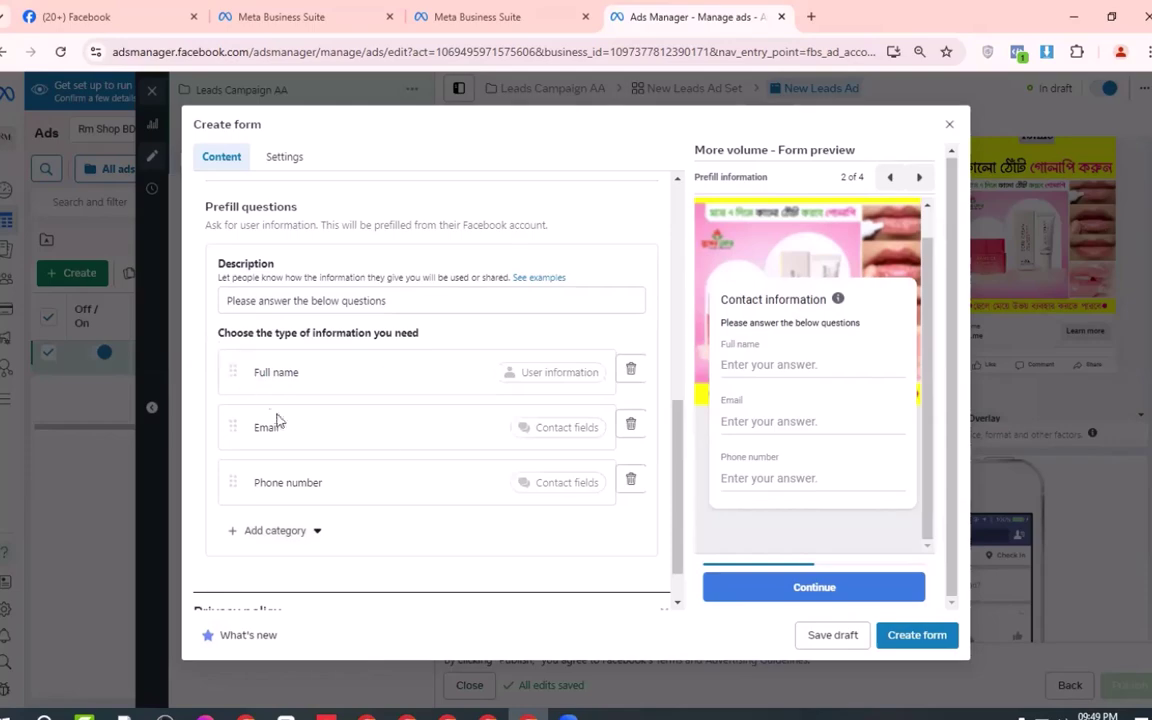
# Step: Review the form's Form type and Intro settings alongside the Intro page of the form preview
pyautogui.scroll(5, 465, 440)
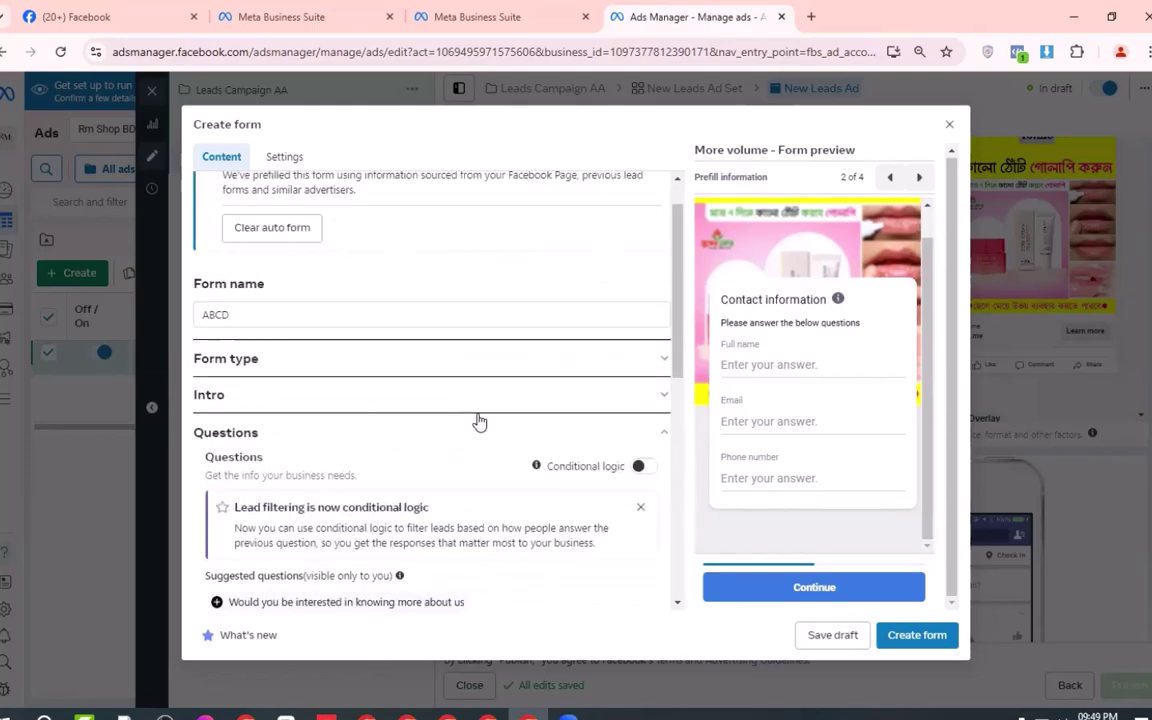
pyautogui.scroll(1, 475, 428)
pyautogui.scroll(1, 863, 377)
pyautogui.click(890, 177)
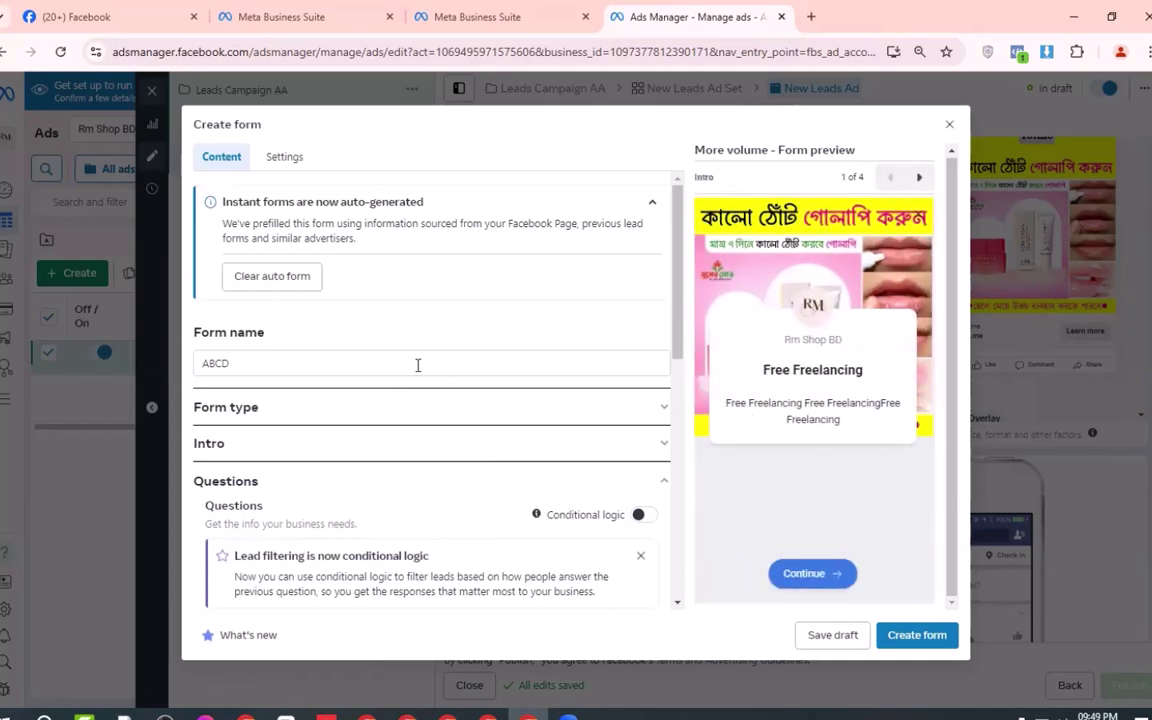
pyautogui.scroll(-1, 417, 365)
pyautogui.click(496, 325)
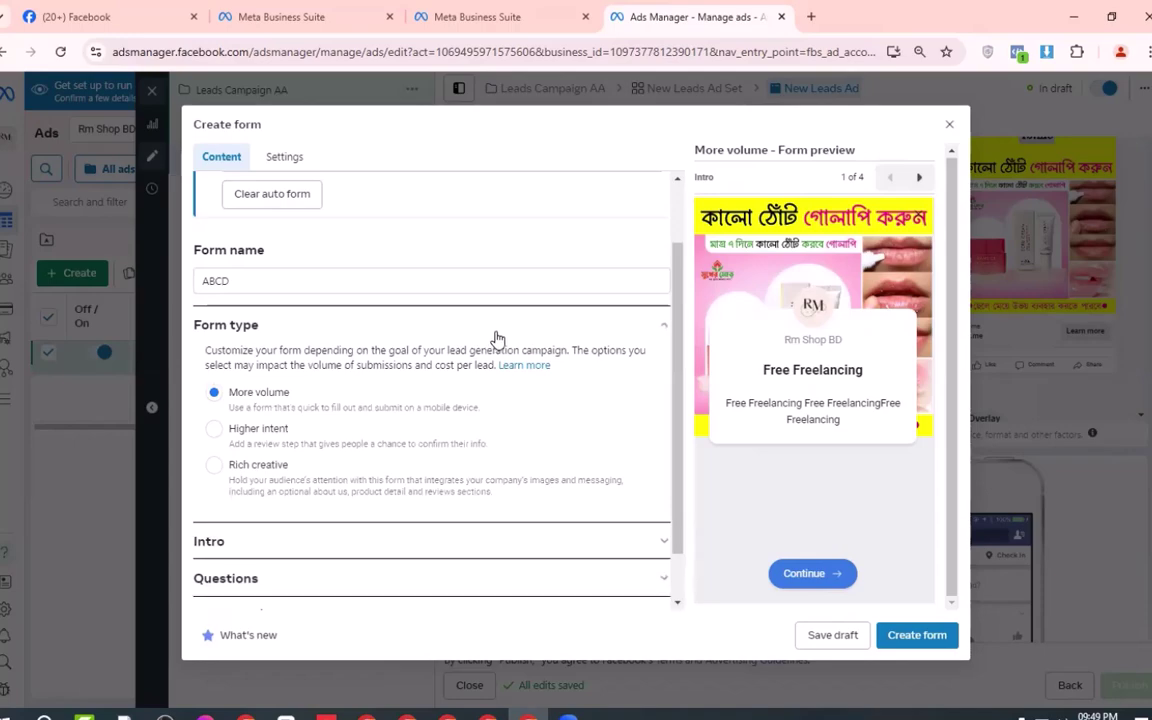
pyautogui.scroll(-1, 496, 335)
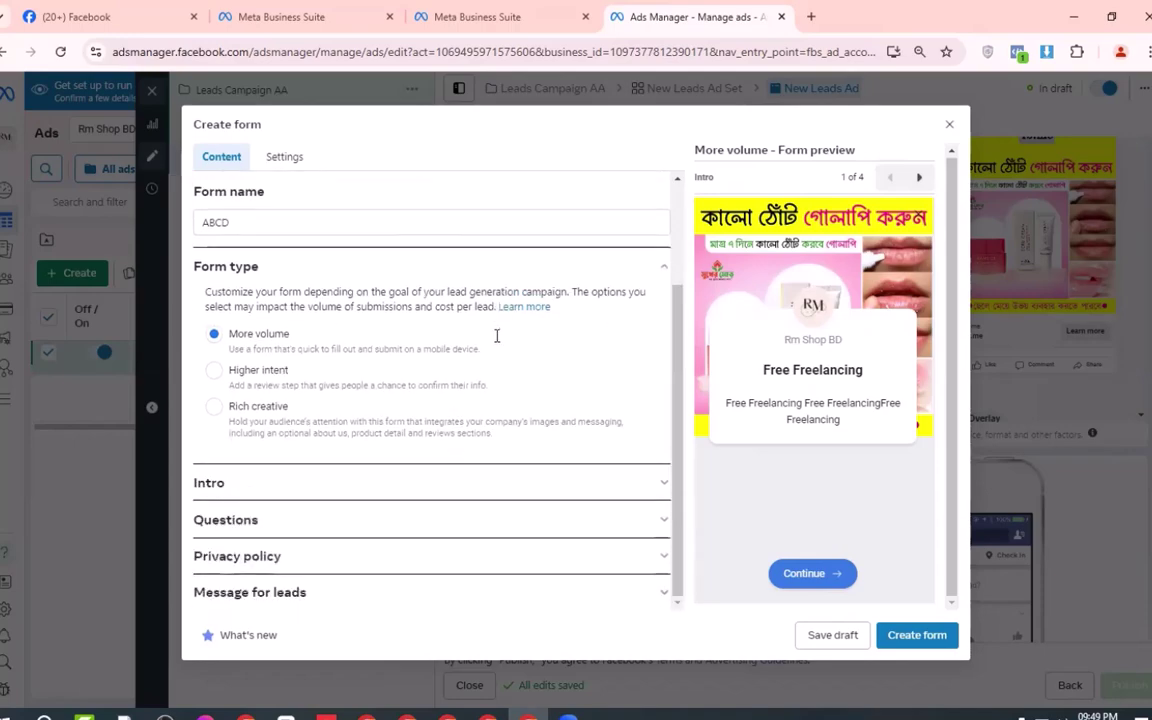
pyautogui.click(628, 490)
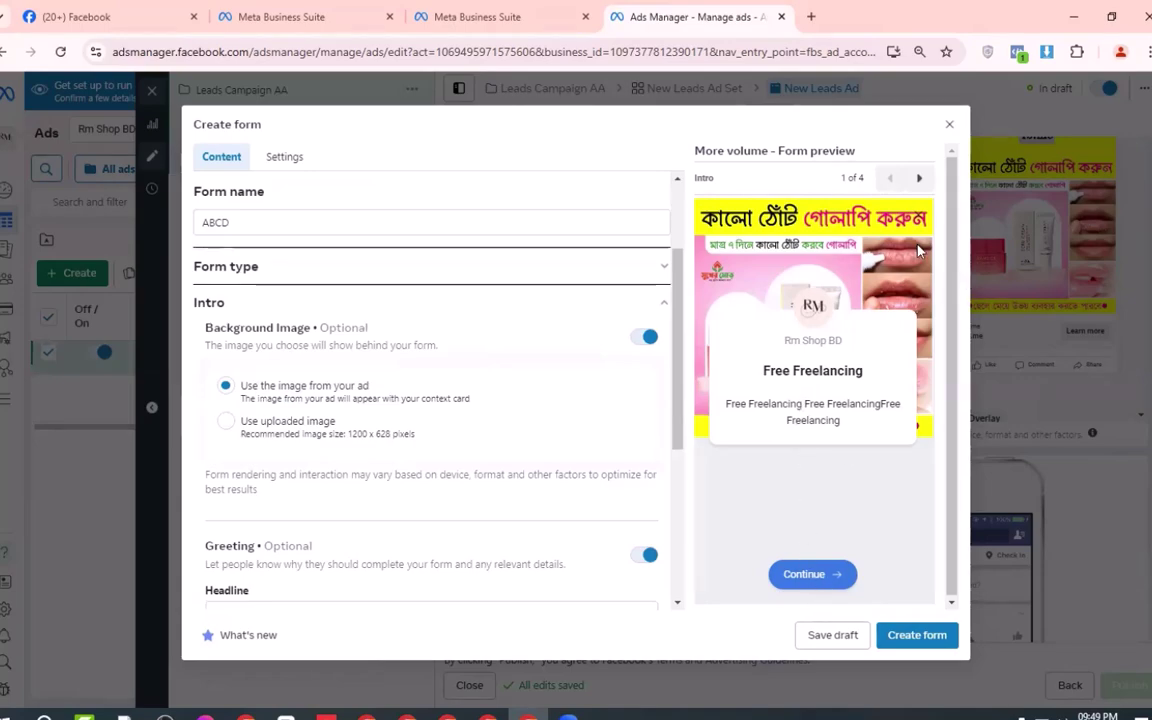
# Step: Compare the Intro and Prefill information pages in the form preview
pyautogui.click(919, 177)
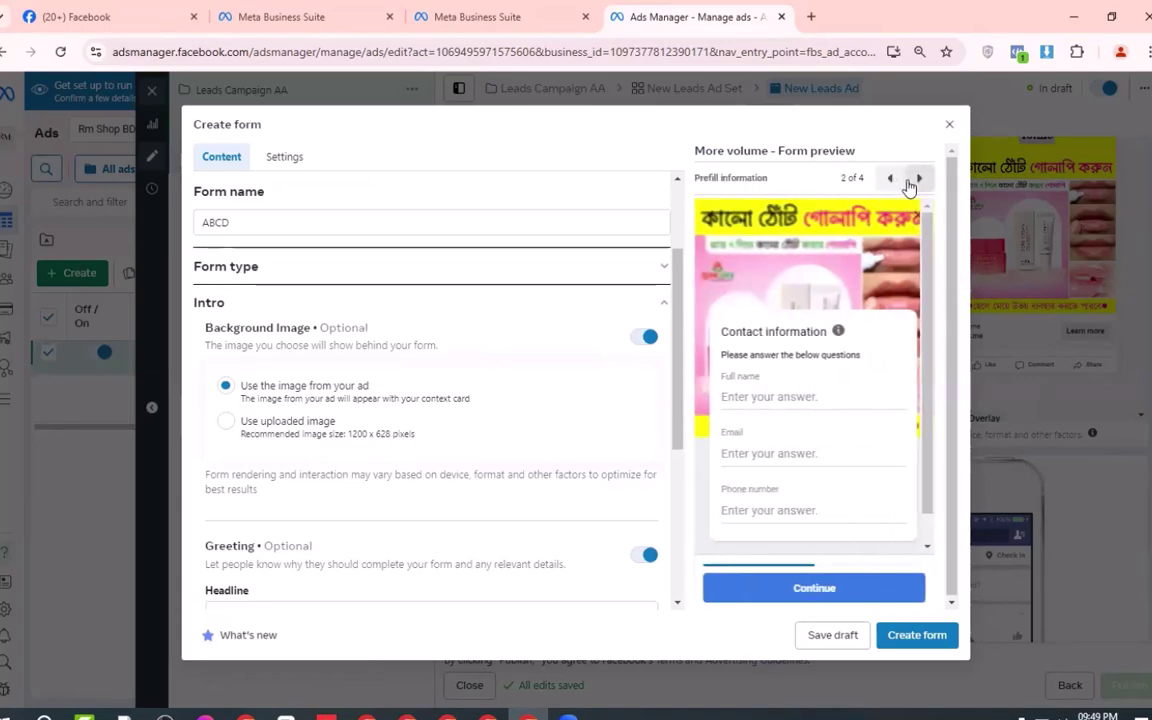
pyautogui.click(890, 178)
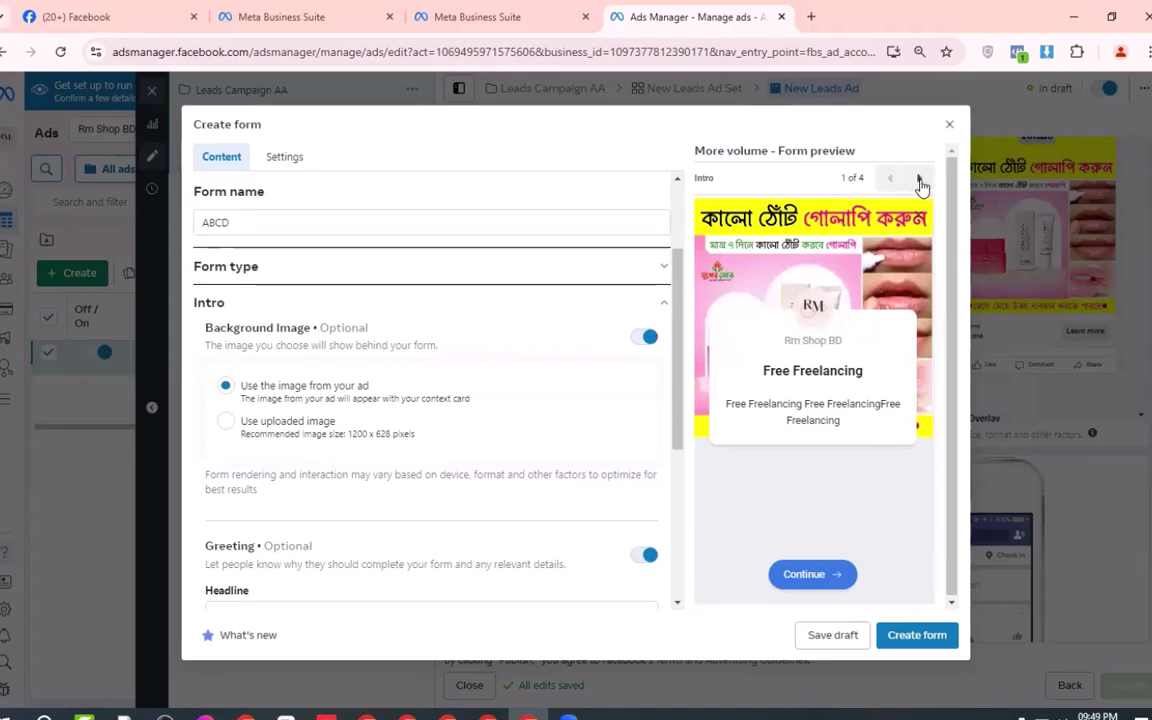
pyautogui.click(919, 178)
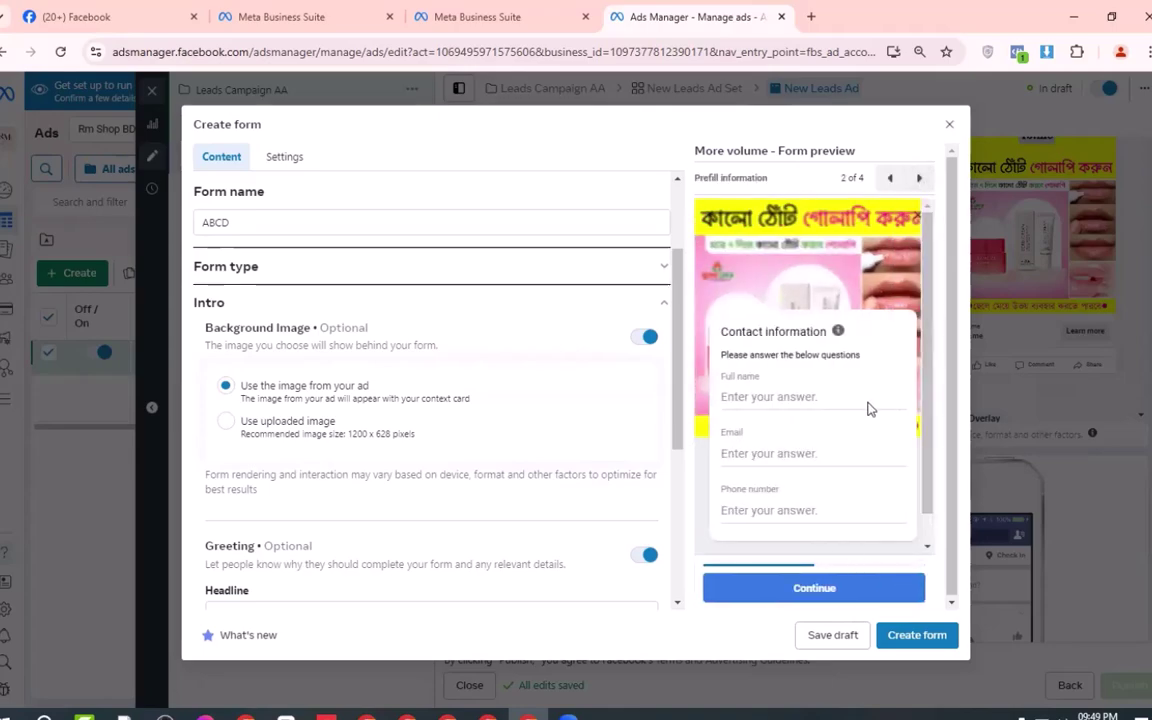
pyautogui.click(890, 178)
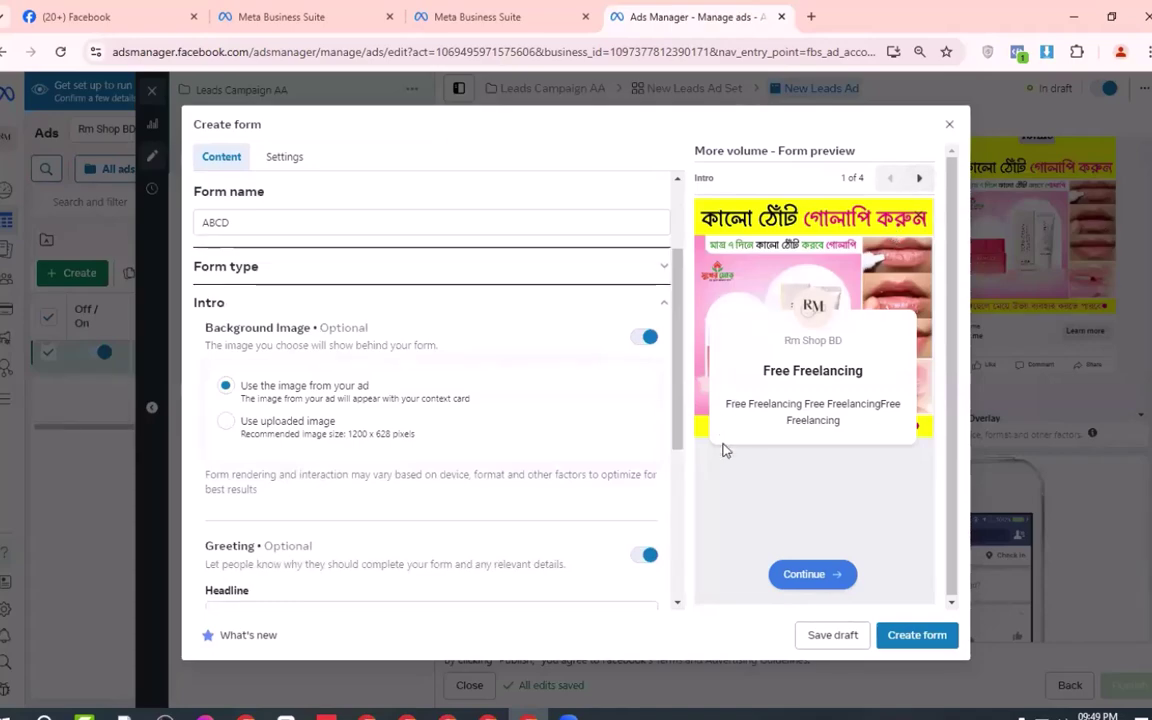
pyautogui.click(931, 184)
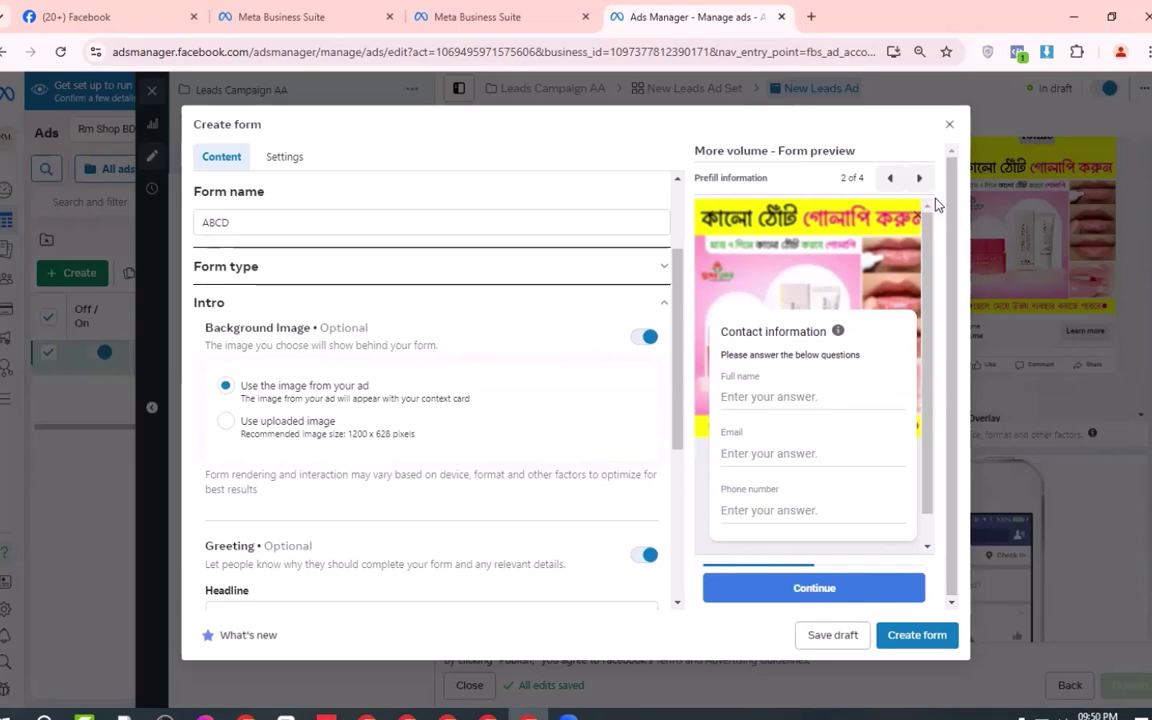
# Step: Turn off the intro's background image and greeting, comparing the Intro and Prefill information pages in the form preview
pyautogui.click(890, 178)
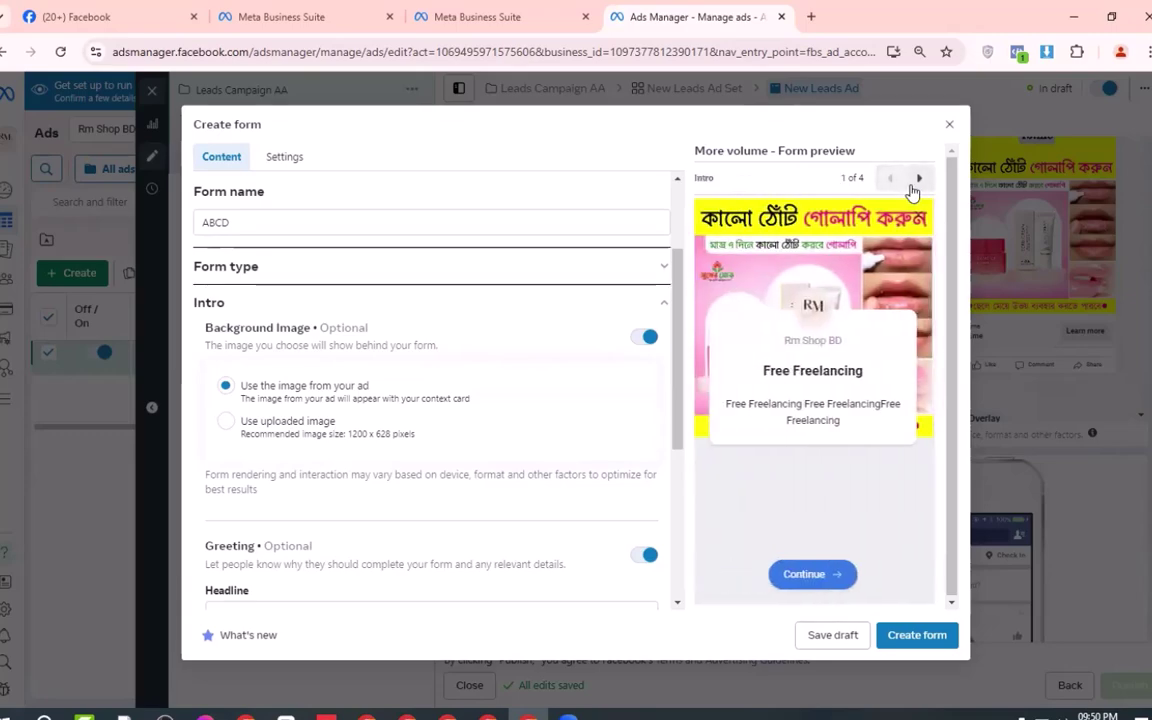
pyautogui.click(919, 177)
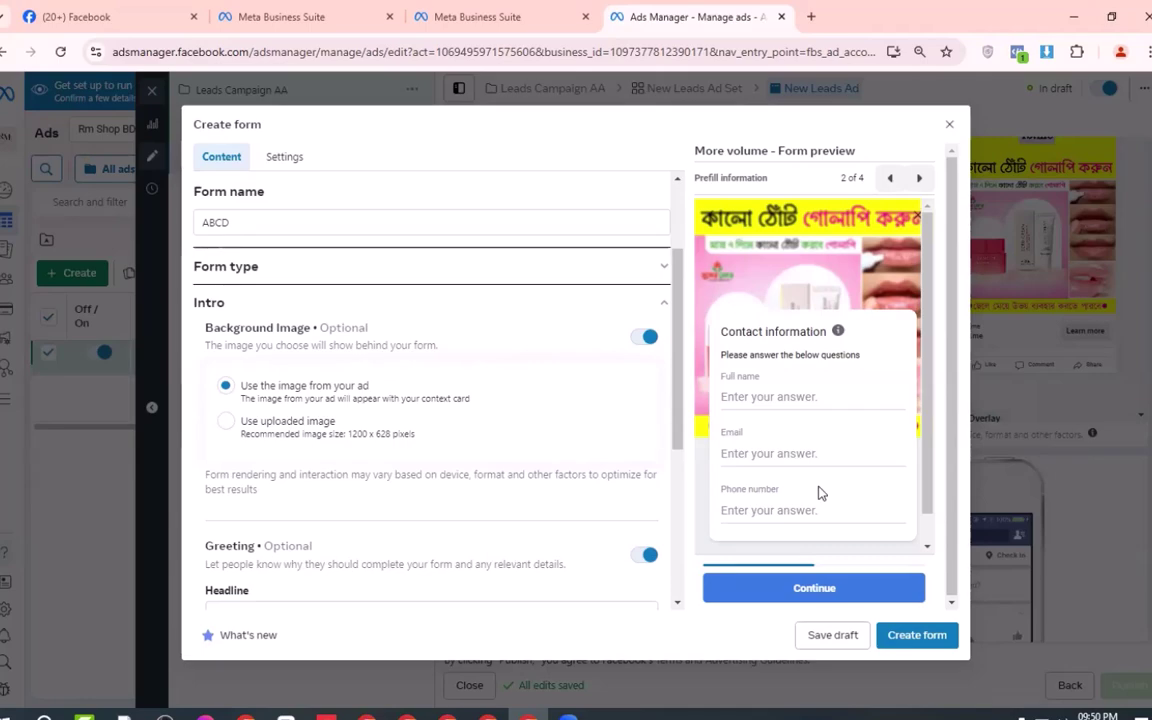
pyautogui.click(644, 339)
pyautogui.scroll(-3, 527, 350)
pyautogui.click(890, 177)
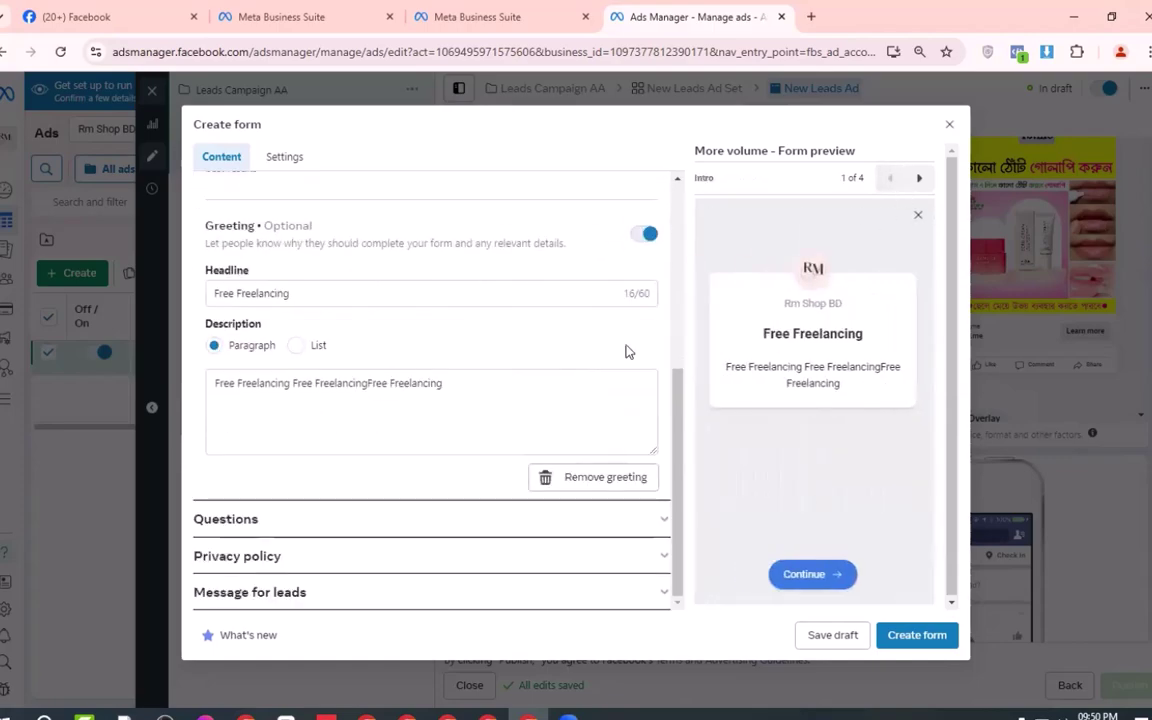
pyautogui.scroll(5, 488, 347)
pyautogui.scroll(-2, 617, 380)
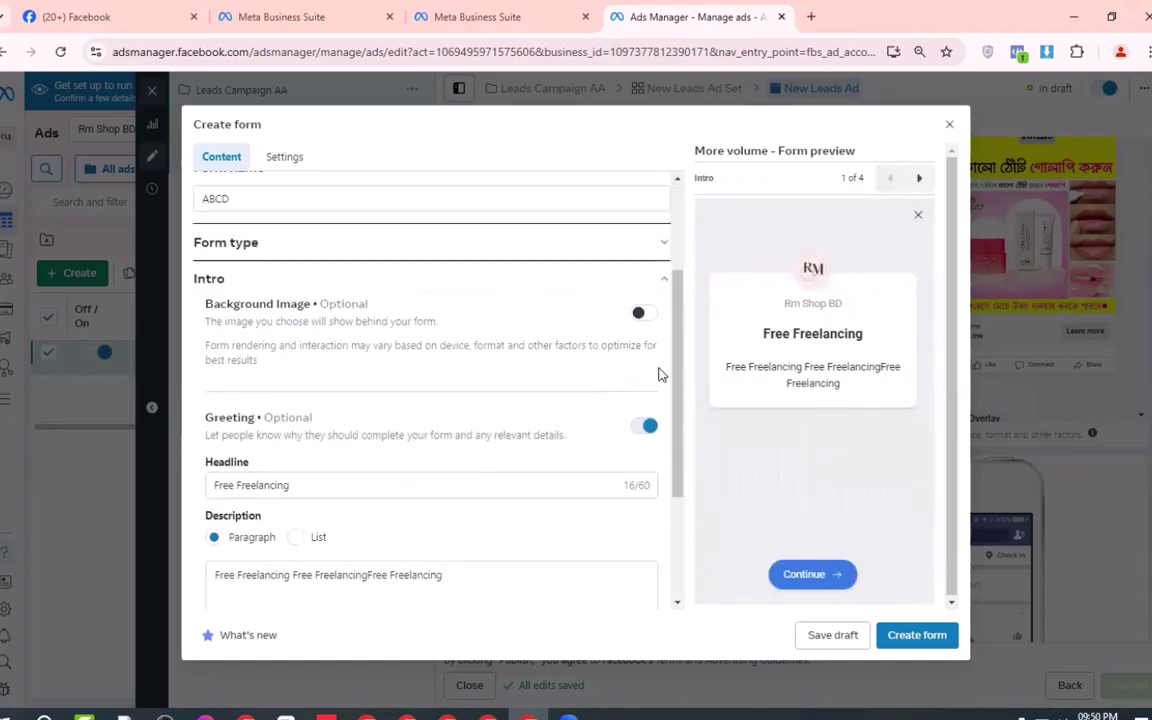
pyautogui.click(646, 426)
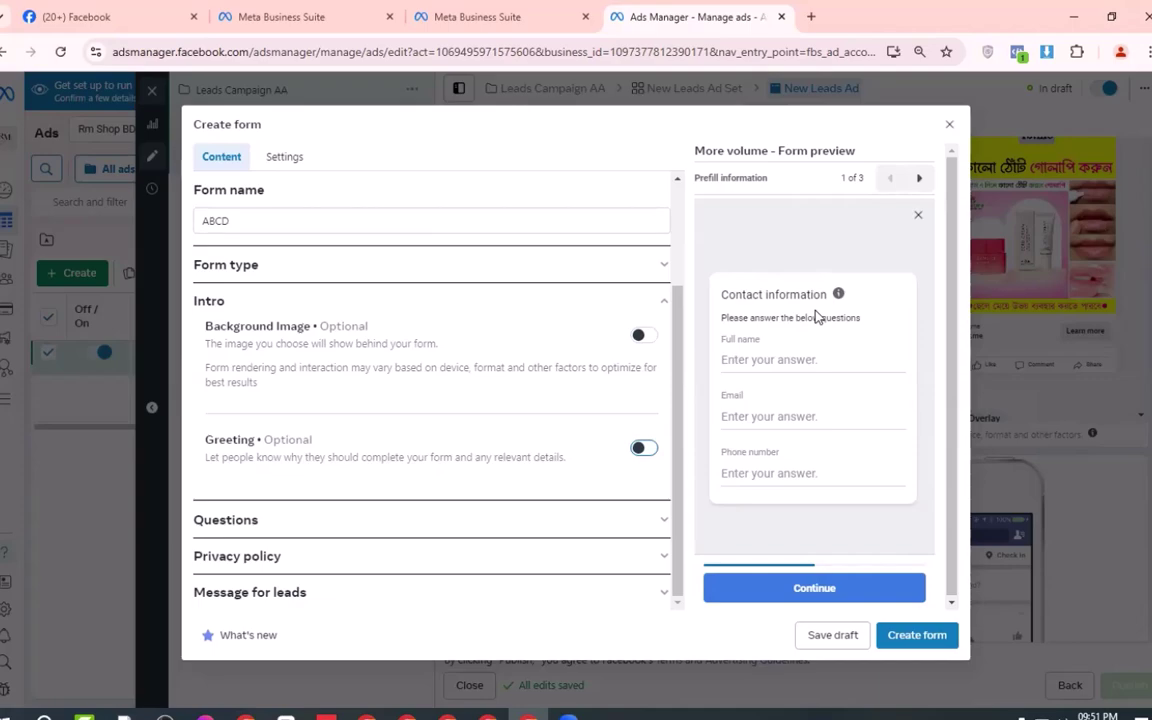
pyautogui.click(752, 367)
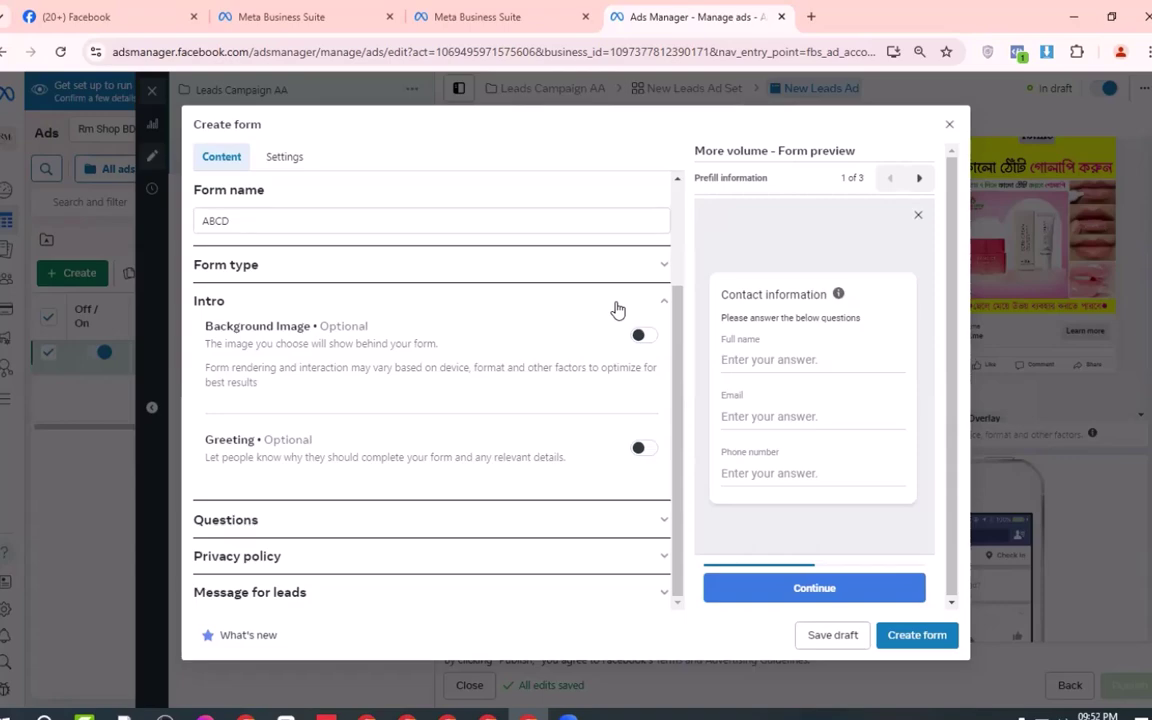
# Step: Turn the intro's greeting and background image back on, using the image from the ad
pyautogui.click(641, 450)
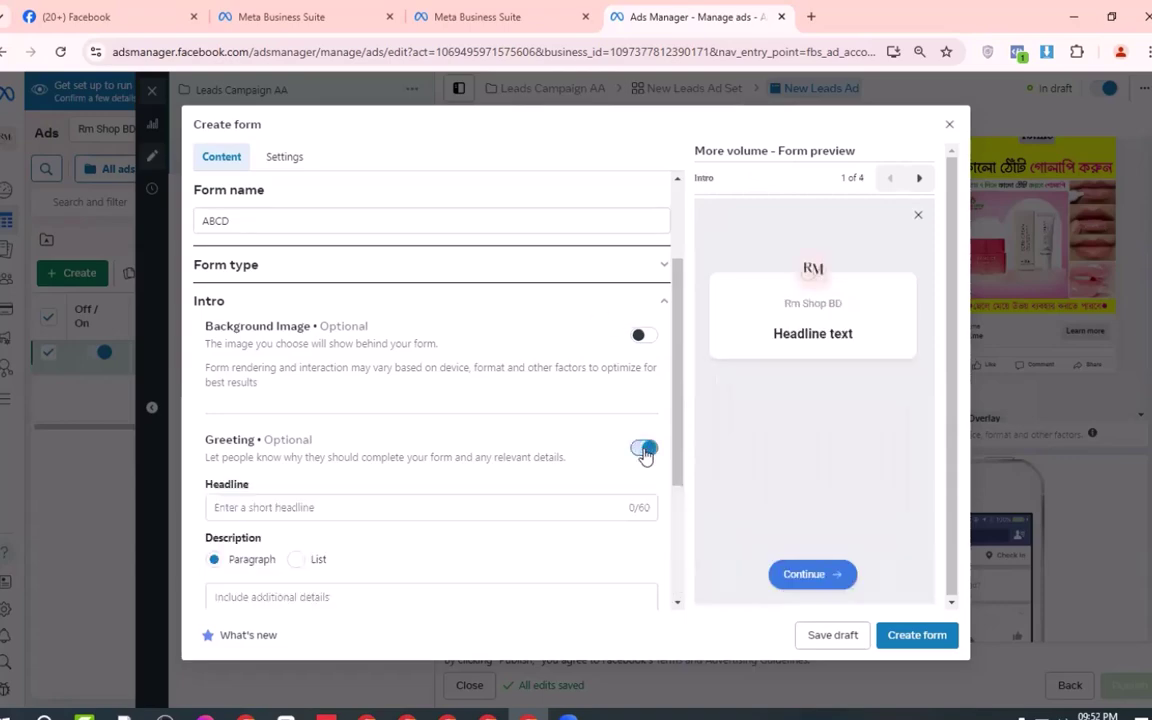
pyautogui.click(641, 335)
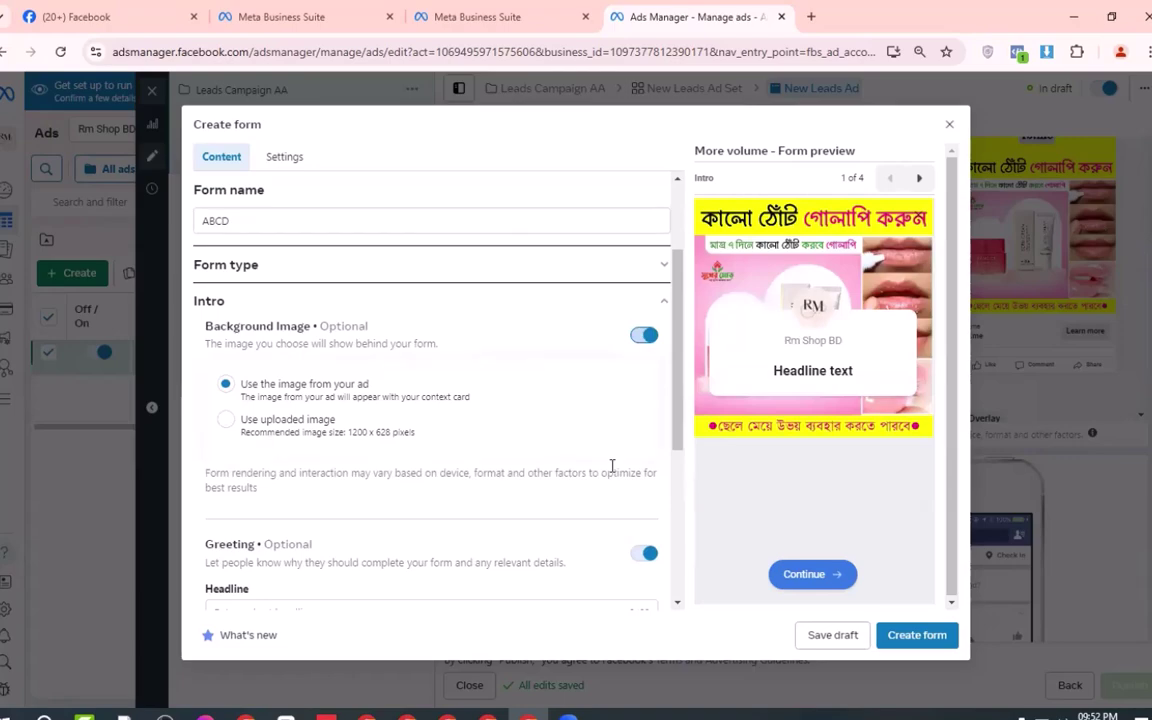
# Step: Copy the "Click The Next Button Below To Sign Up" paragraph from the Google Docs document into the greeting's description
pyautogui.scroll(-3, 612, 464)
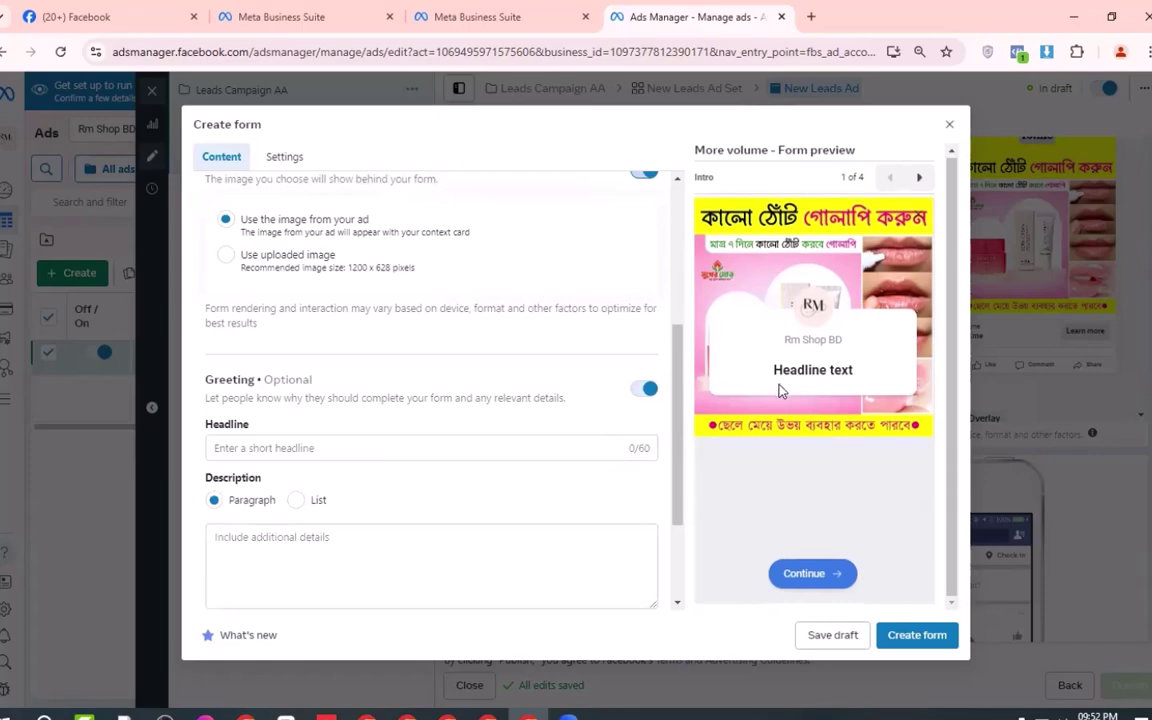
pyautogui.scroll(-3, 496, 383)
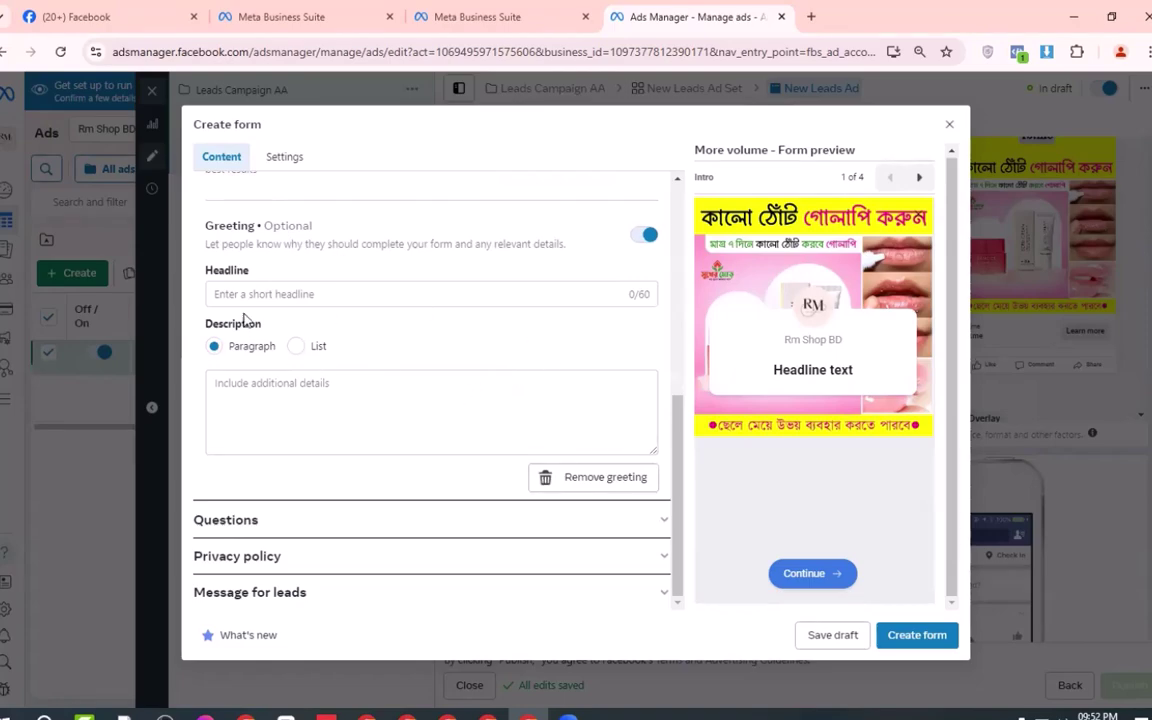
pyautogui.click(266, 298)
pyautogui.click(271, 394)
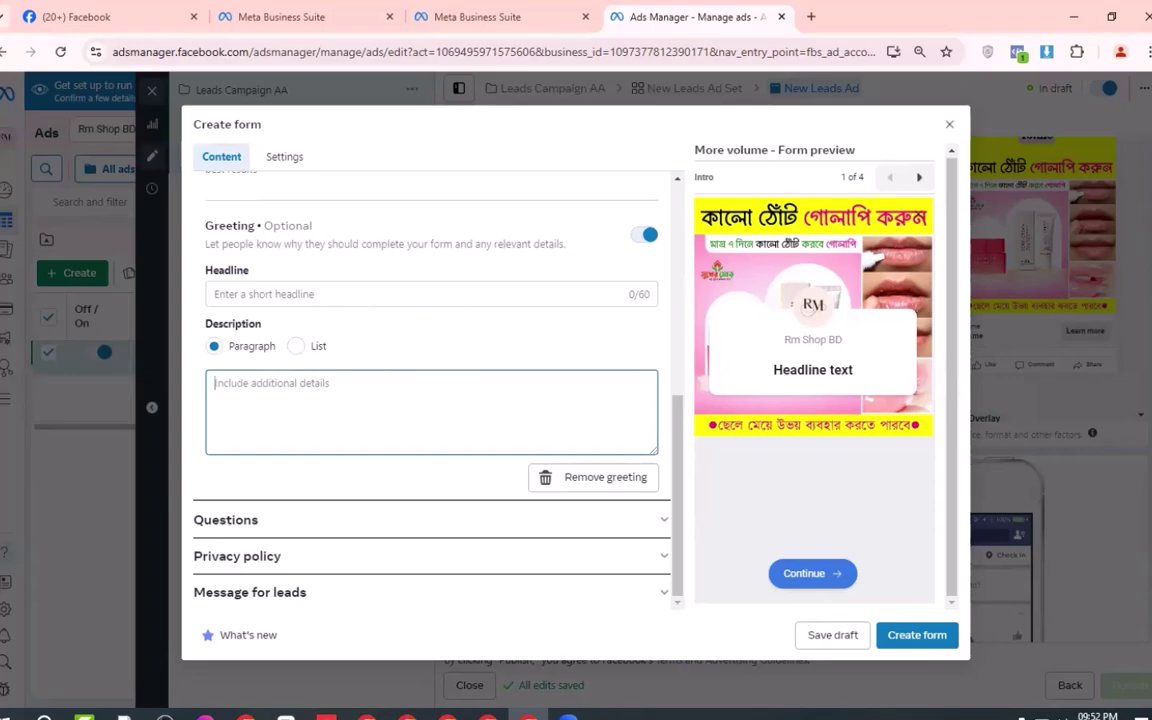
pyautogui.hotkey('alt', 'Tab')
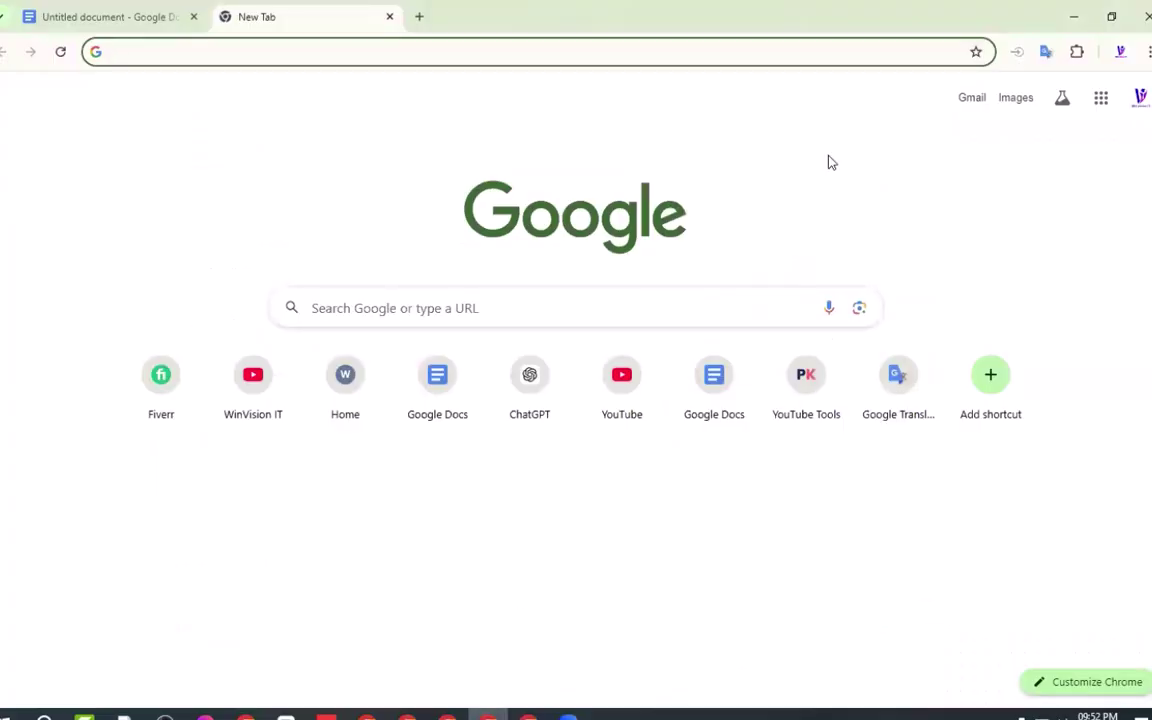
pyautogui.click(147, 16)
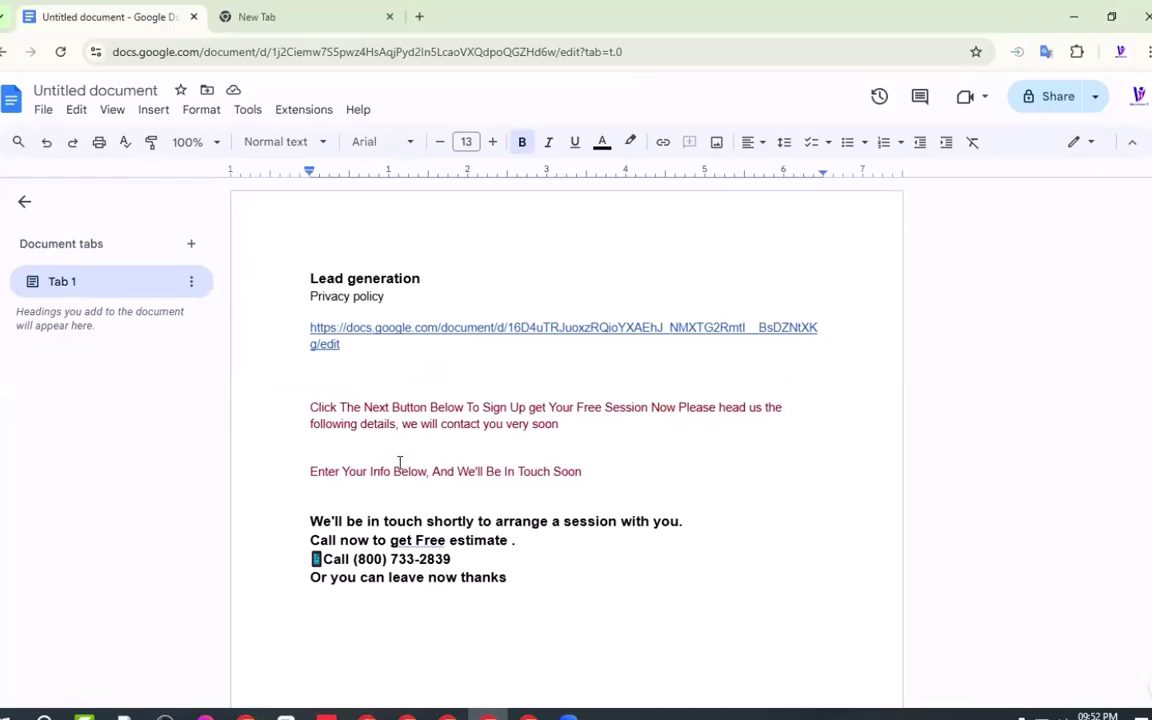
pyautogui.moveTo(560, 424); pyautogui.dragTo(300, 413)
pyautogui.rightClick(398, 424)
pyautogui.click(450, 319)
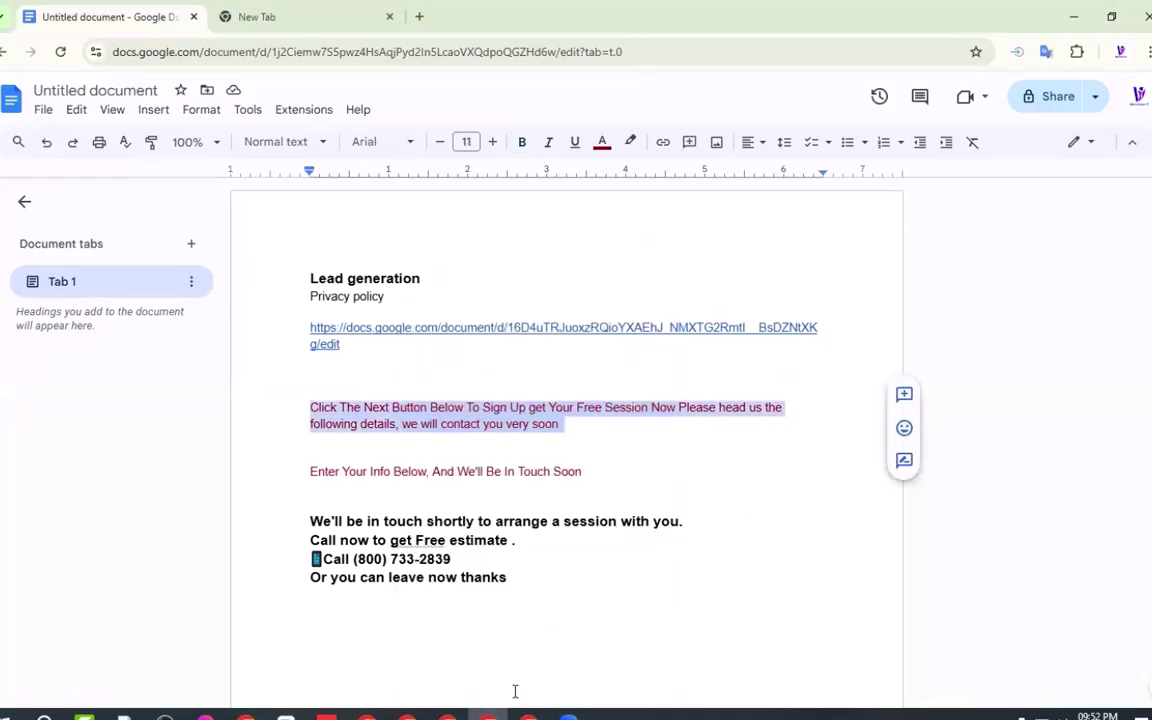
pyautogui.hotkey('alt', 'Tab')
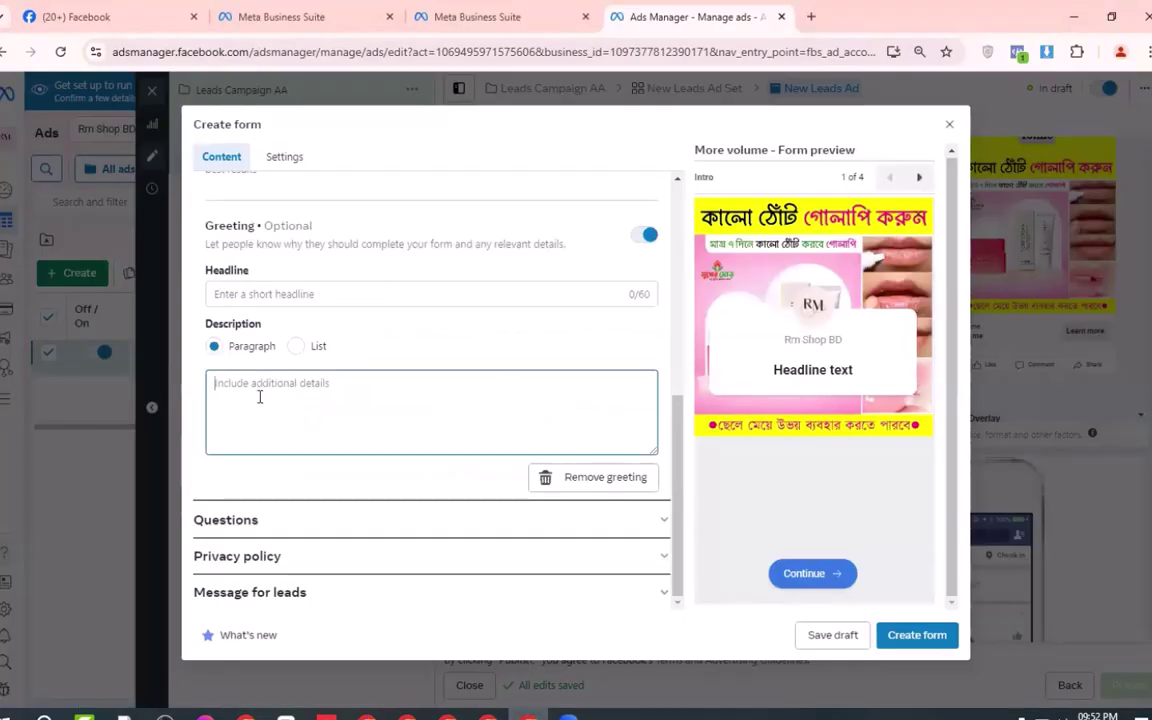
pyautogui.hotkey('ctrl', 'v')
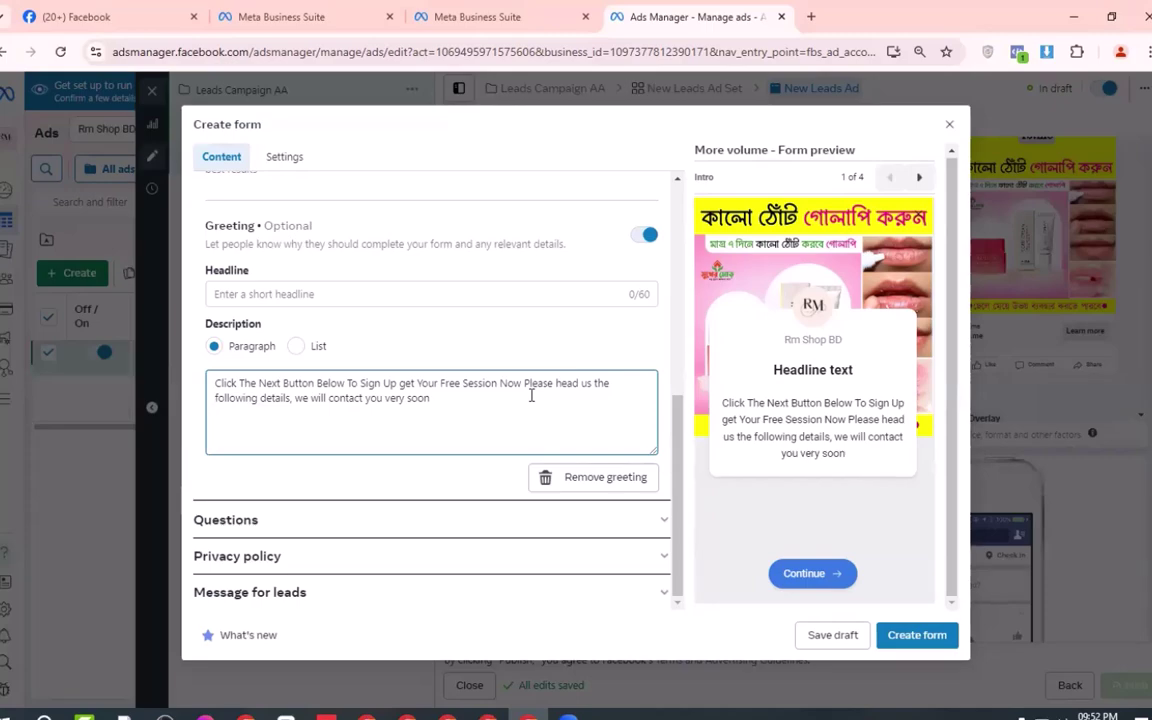
pyautogui.press('Return')
# Step: Read through the pasted greeting description and compare it with the Intro page of the form preview
pyautogui.moveTo(401, 411); pyautogui.dragTo(203, 390)
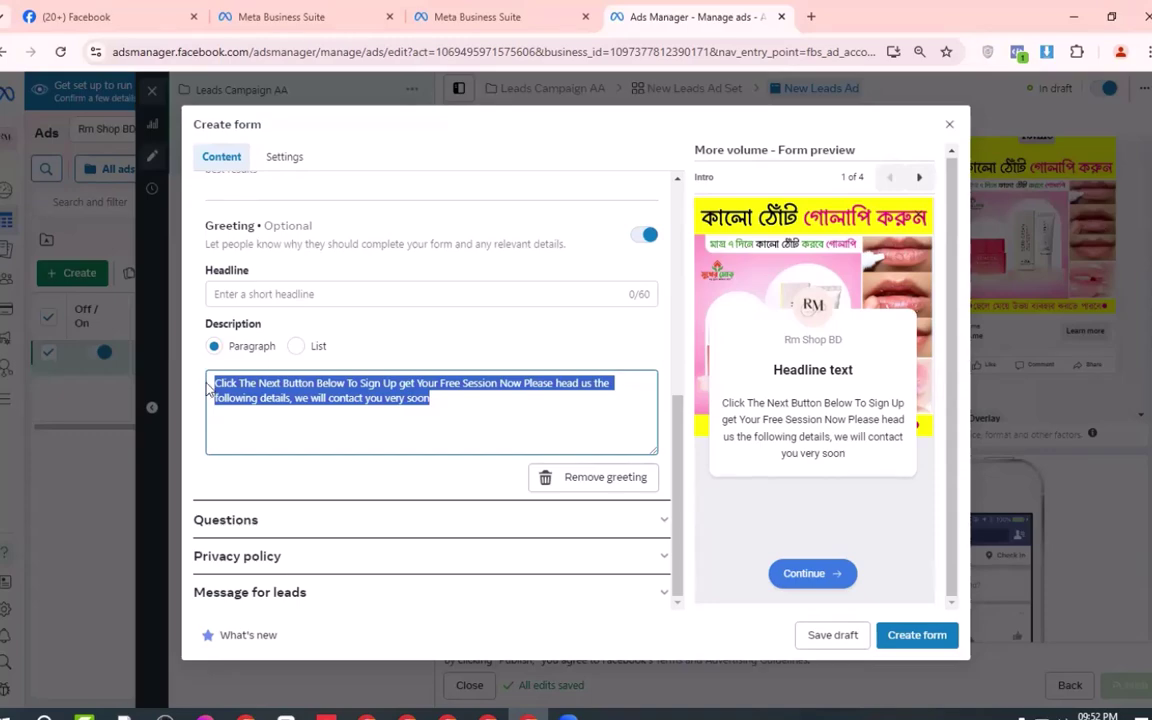
pyautogui.click(432, 398)
pyautogui.moveTo(432, 398); pyautogui.dragTo(219, 378)
pyautogui.click(396, 394)
pyautogui.moveTo(462, 396); pyautogui.dragTo(209, 376)
pyautogui.click(416, 391)
pyautogui.moveTo(432, 398); pyautogui.dragTo(211, 383)
pyautogui.click(453, 385)
# Step: Copy the free-session phrase from the description into the greeting's headline and correct it to "Get Your Free Session Now"
pyautogui.moveTo(528, 383); pyautogui.dragTo(400, 383)
pyautogui.hotkey('ctrl', 'c')
pyautogui.click(240, 295)
pyautogui.hotkey('ctrl', 'v')
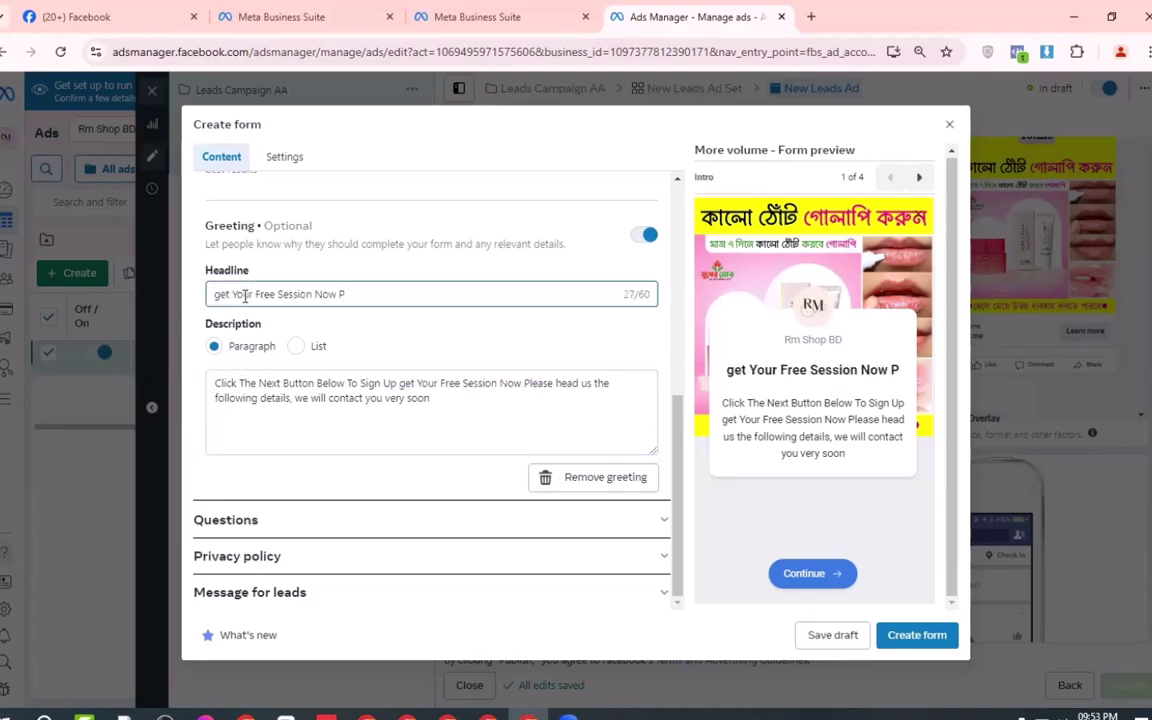
pyautogui.moveTo(219, 295); pyautogui.dragTo(200, 302)
pyautogui.write('G')
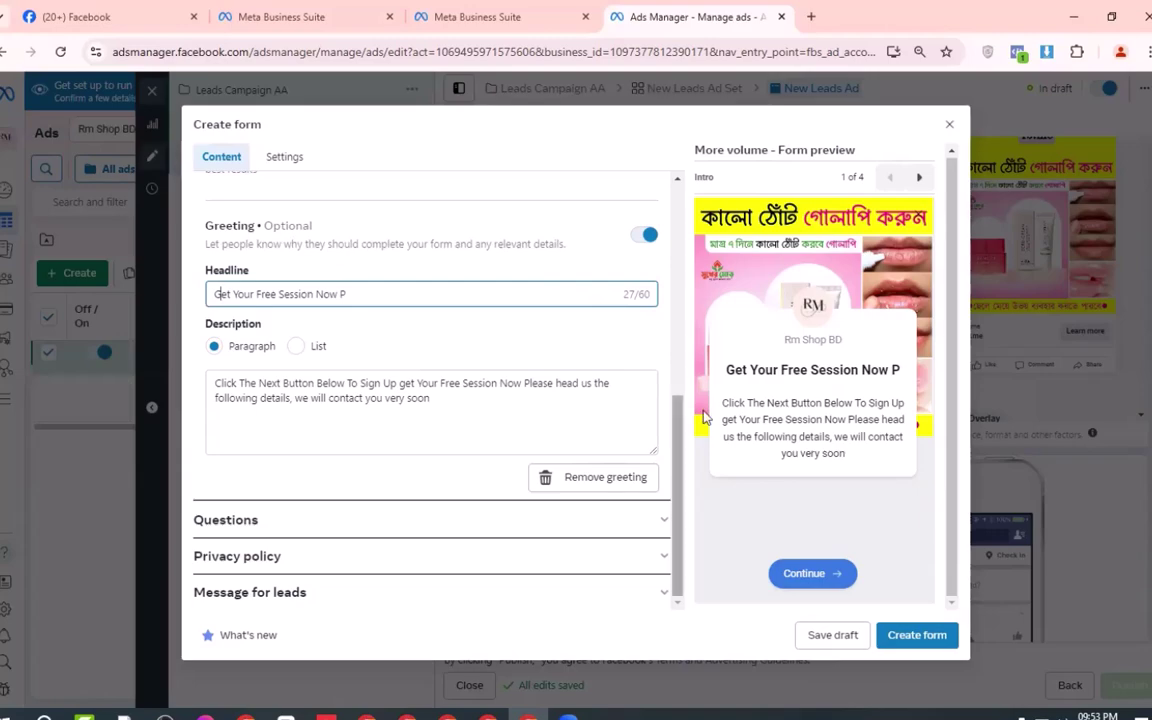
pyautogui.moveTo(340, 294); pyautogui.dragTo(427, 293)
pyautogui.press('BackSpace')
pyautogui.press('BackSpace')
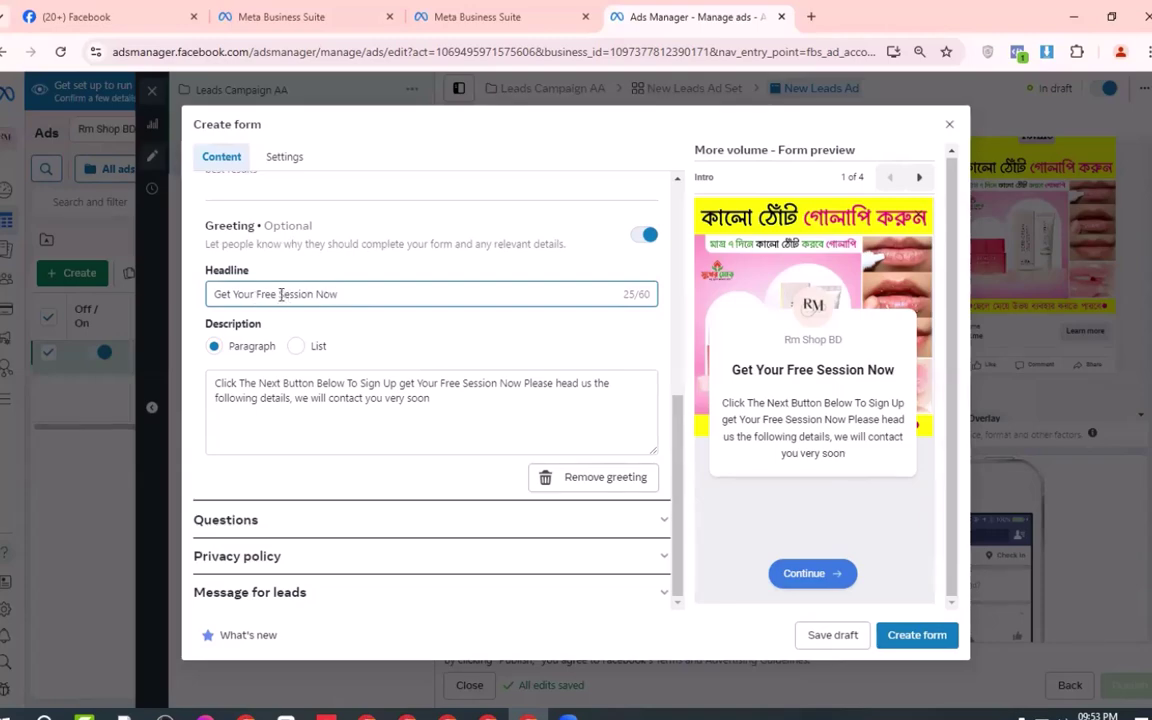
pyautogui.moveTo(277, 294); pyautogui.dragTo(339, 294)
pyautogui.click(339, 294)
pyautogui.moveTo(430, 398); pyautogui.dragTo(212, 383)
pyautogui.click(431, 400)
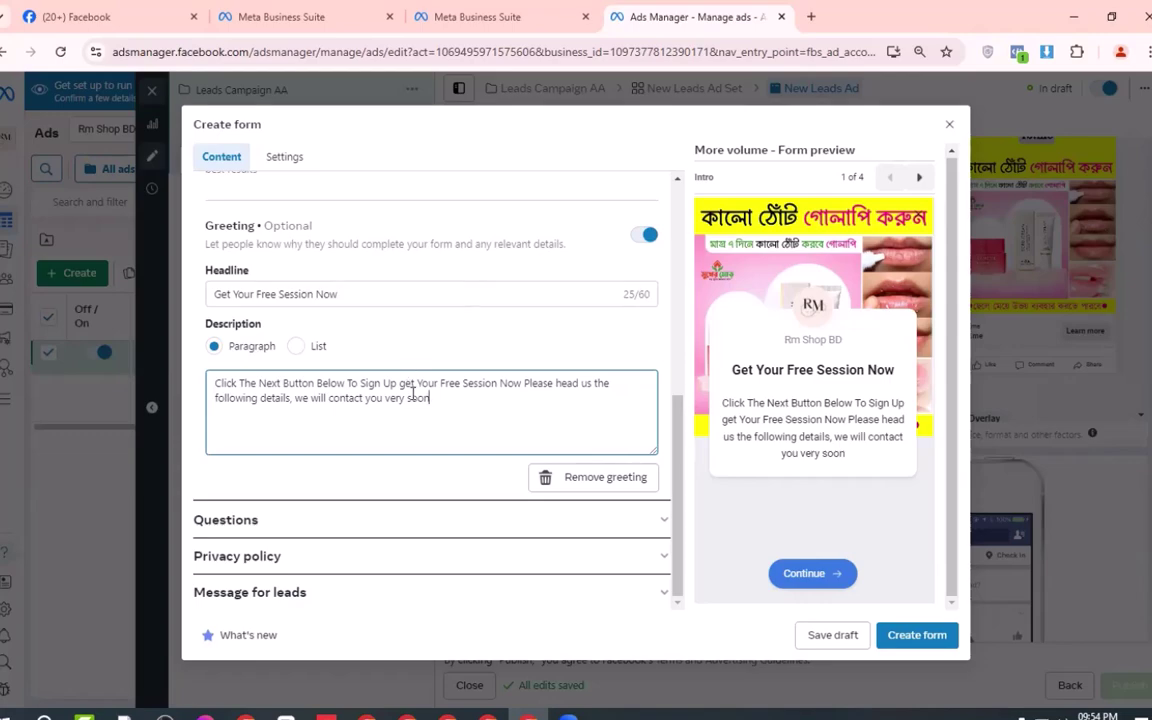
# Step: Expand the form's Questions section and check the prefill description against the Prefill information page of the preview
pyautogui.click(532, 528)
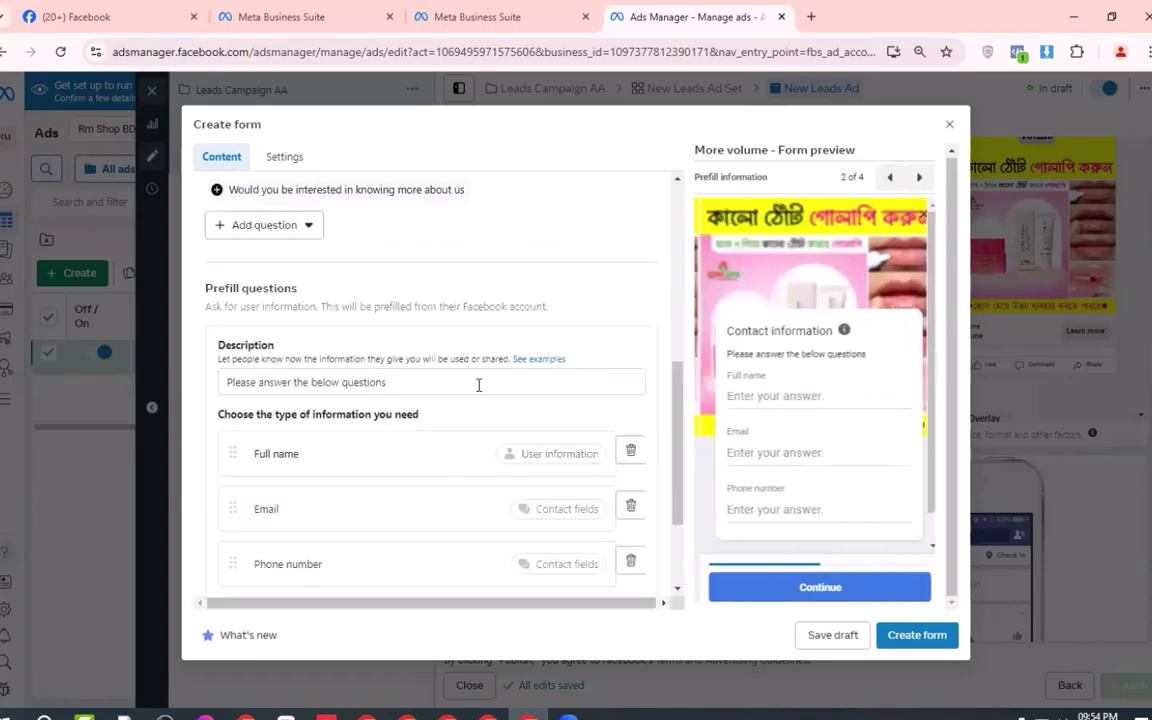
pyautogui.scroll(-1, 458, 386)
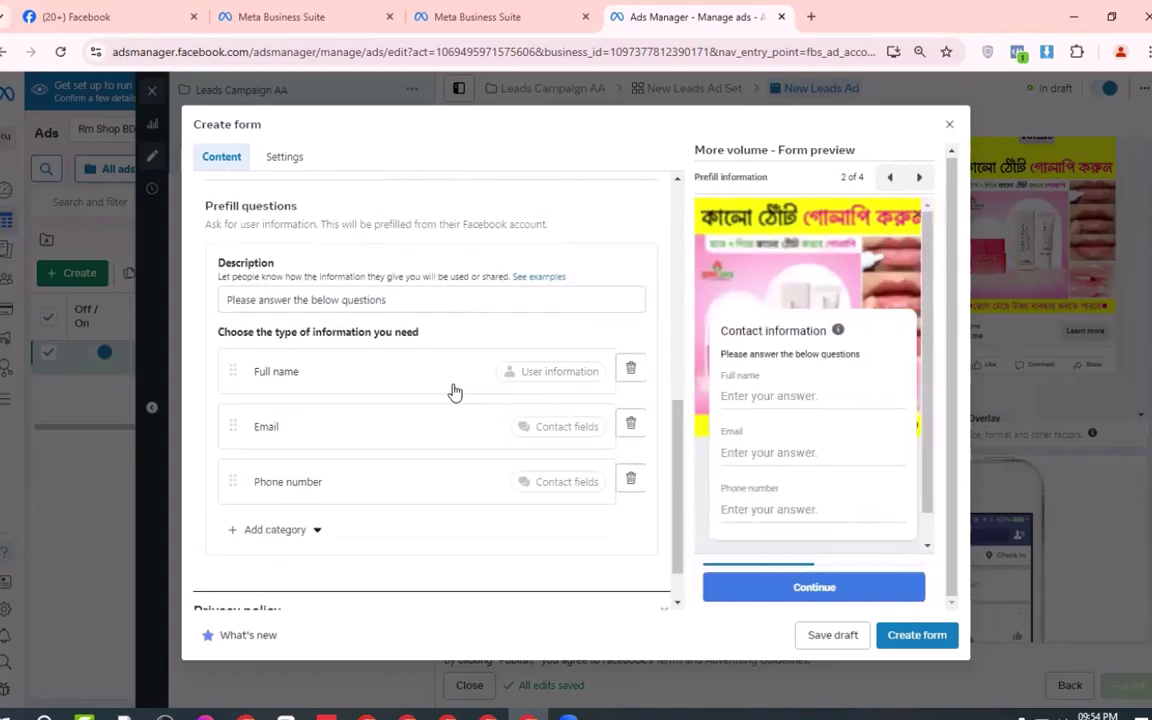
pyautogui.tripleClick(301, 298)
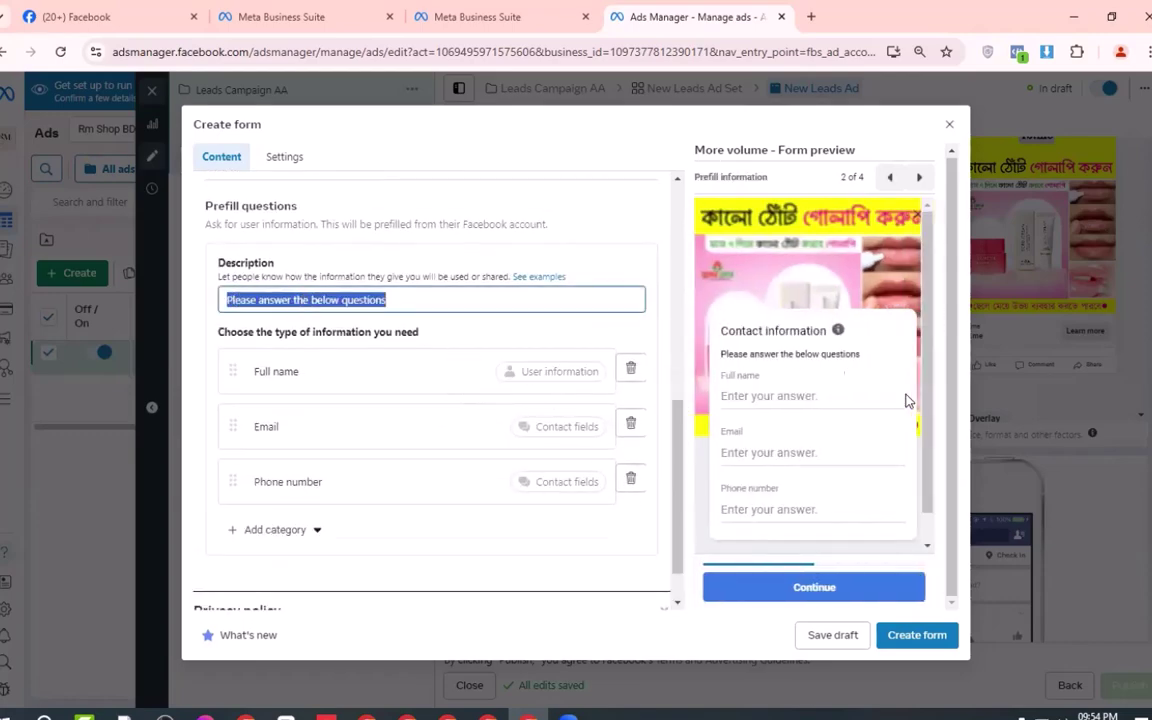
pyautogui.click(409, 304)
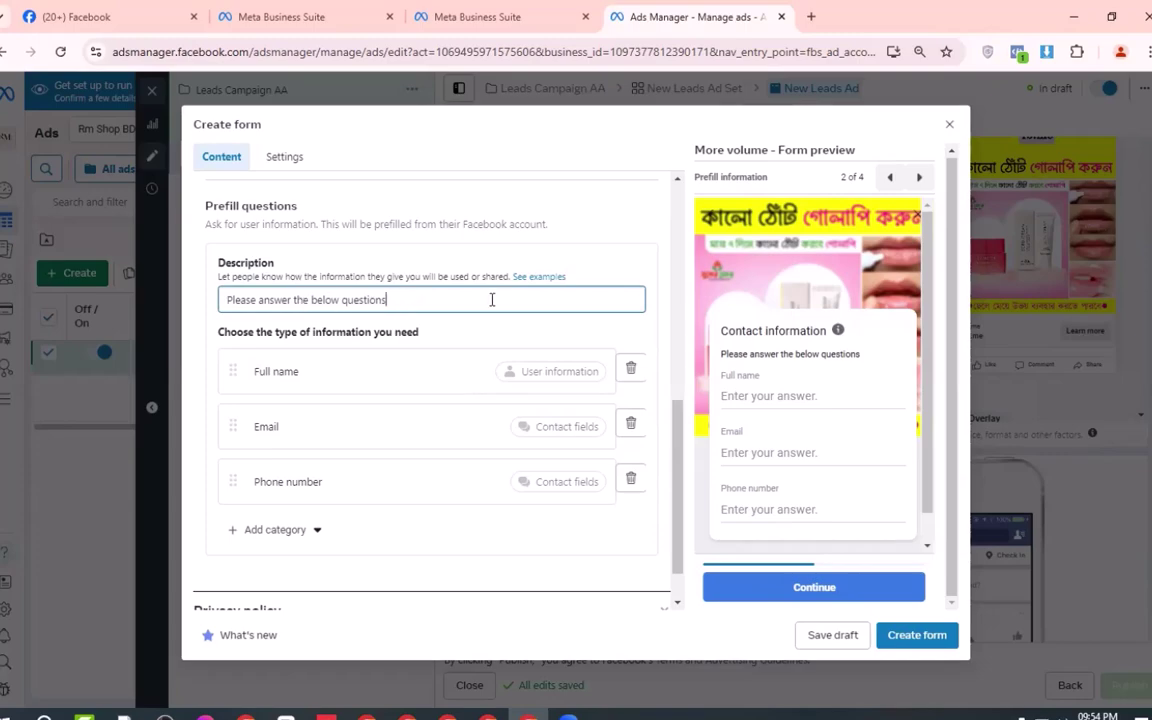
pyautogui.scroll(5, 436, 305)
pyautogui.scroll(2, 436, 305)
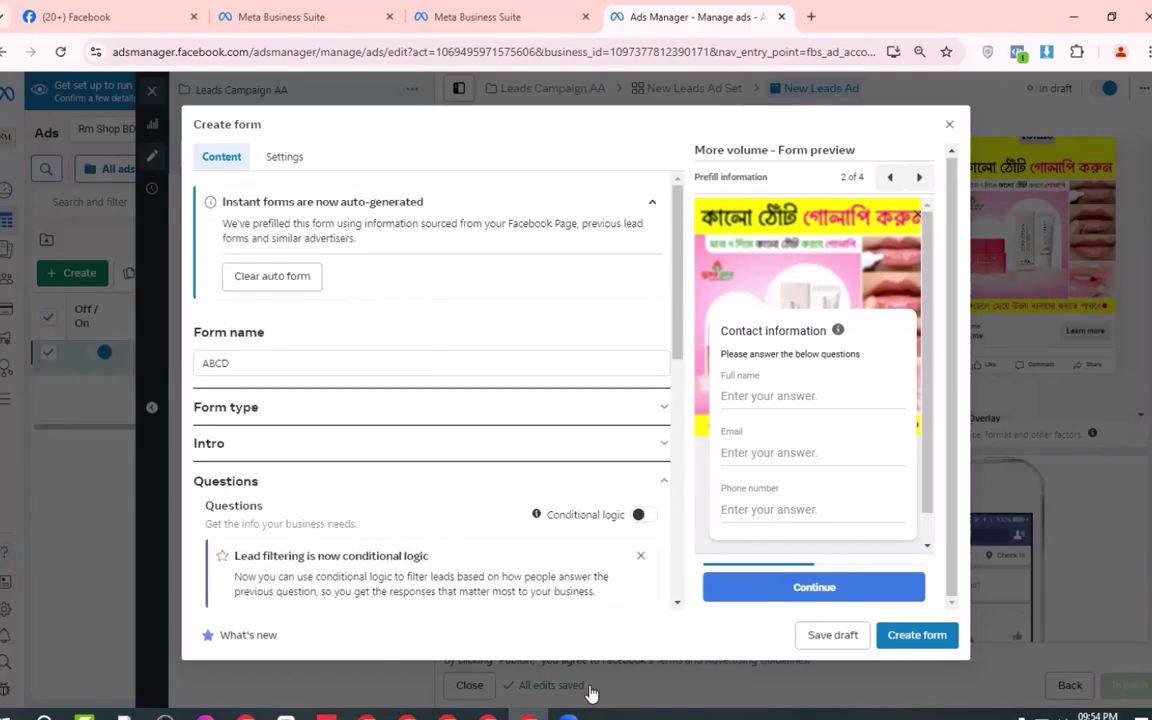
# Step: Replace the prefill questions' description with "Enter Your Info Below, And We'll Be In Touch Soon", copied from the Google Docs document
pyautogui.click(488, 717)
pyautogui.moveTo(540, 468); pyautogui.dragTo(302, 479)
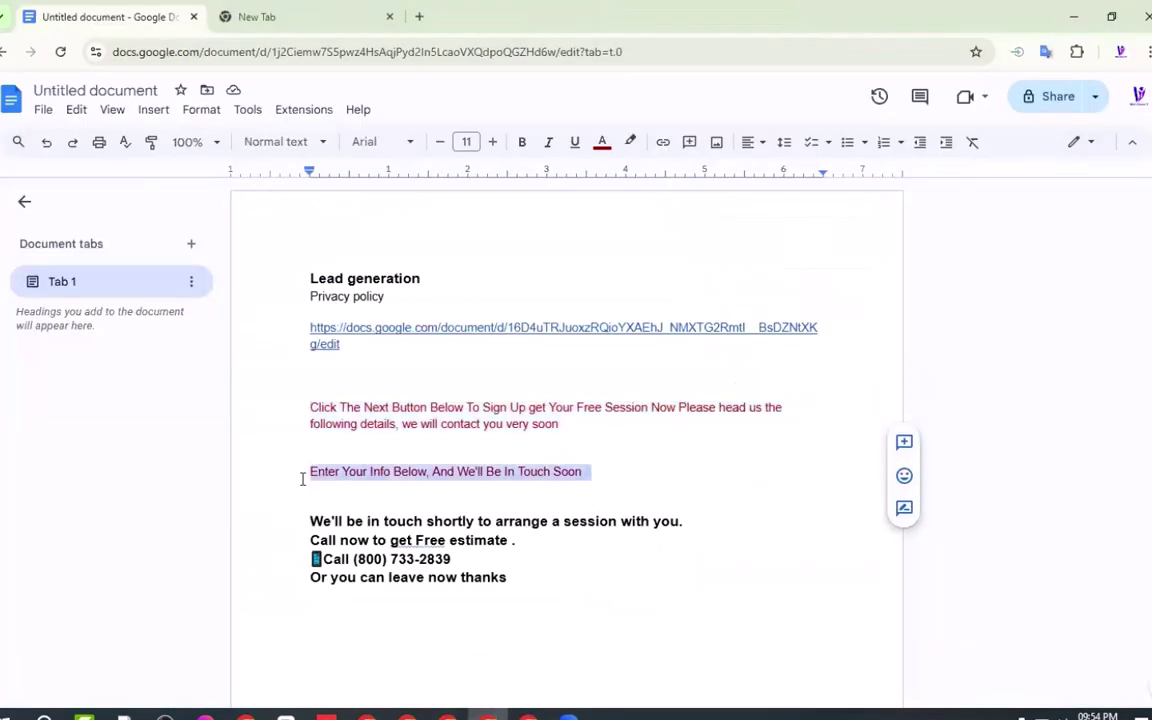
pyautogui.hotkey('alt', 'Tab')
pyautogui.scroll(-1, 396, 410)
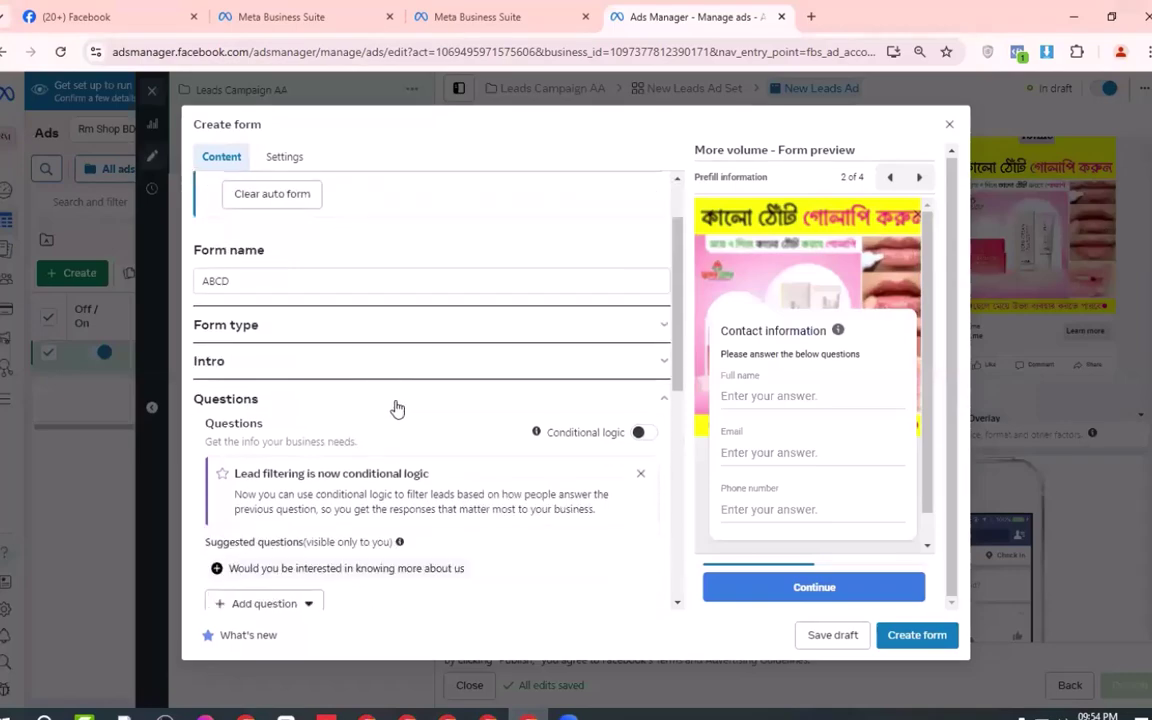
pyautogui.scroll(-5, 396, 410)
pyautogui.tripleClick(322, 349)
pyautogui.hotkey('ctrl', 'v')
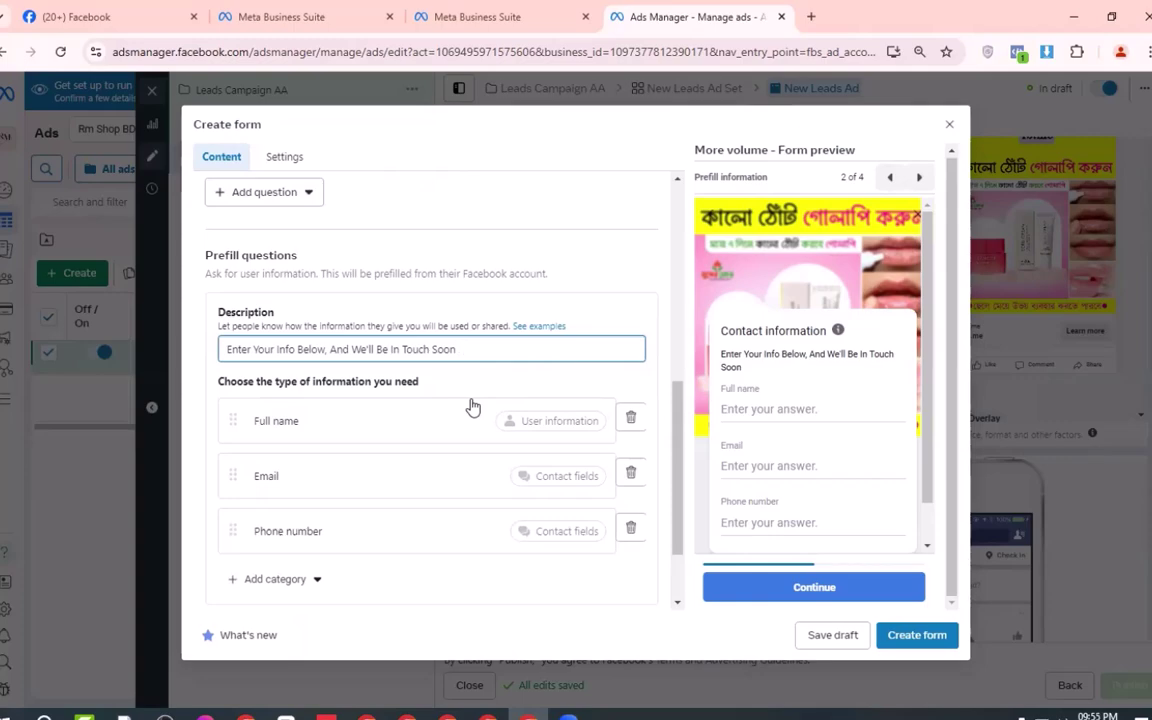
# Step: View the contact fields that can be added, and remove Full name from the prefill questions
pyautogui.scroll(-1, 378, 345)
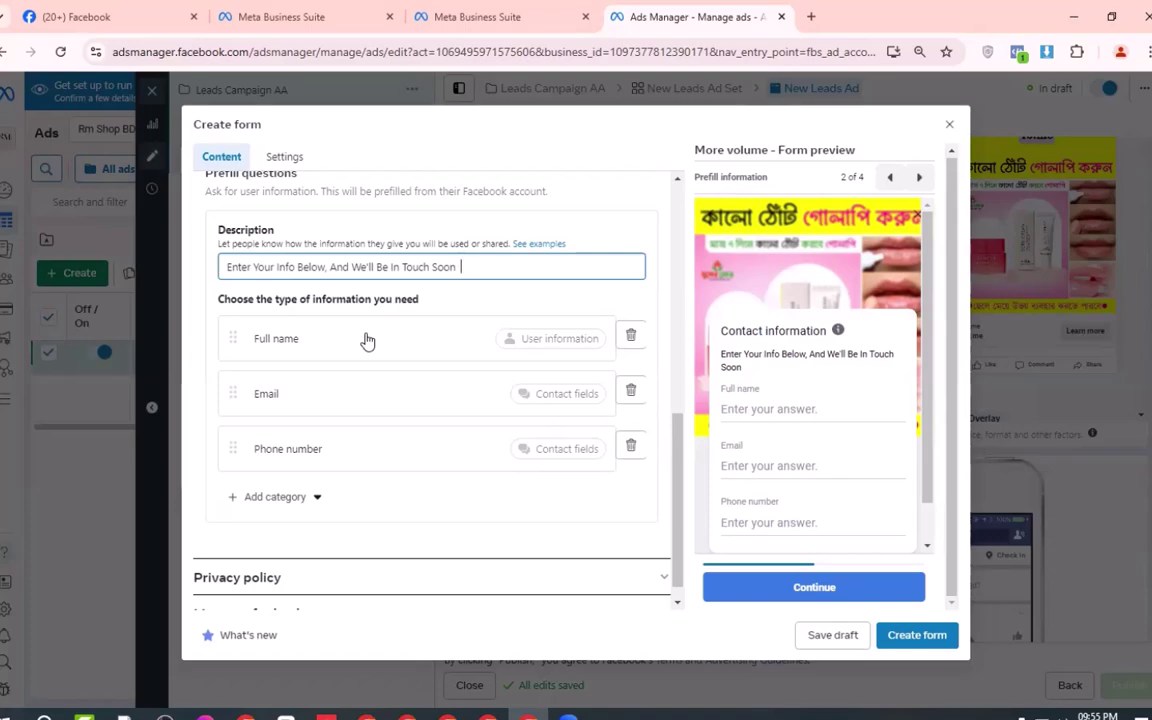
pyautogui.click(292, 500)
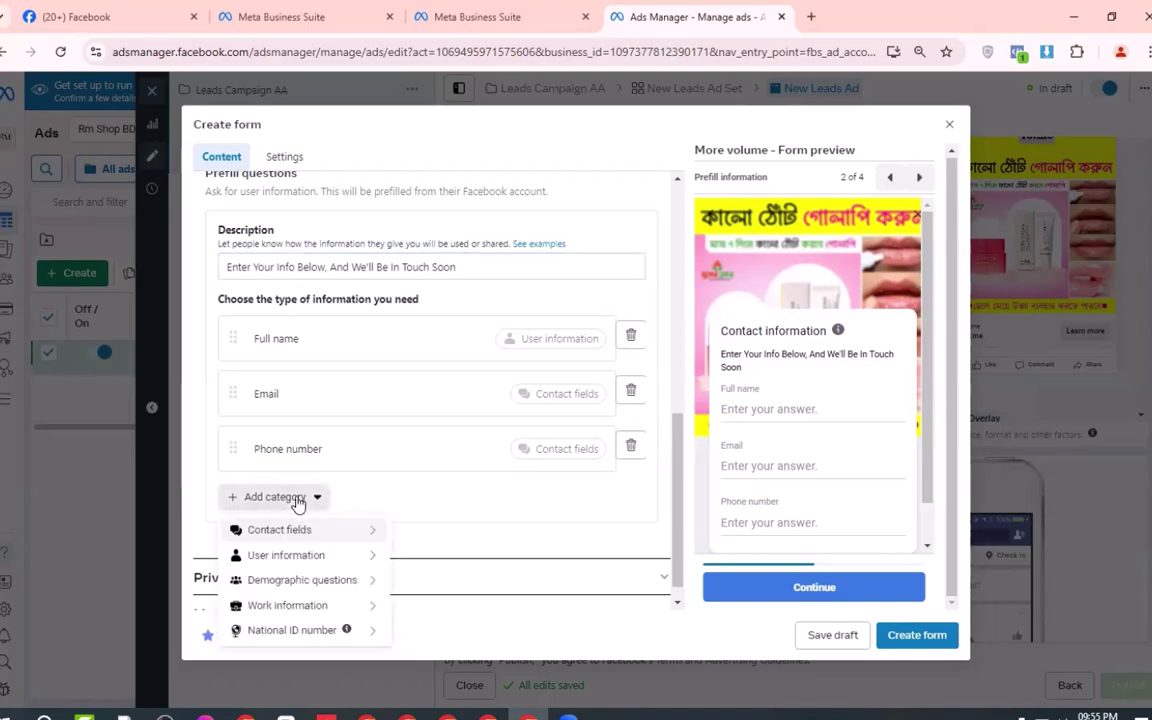
pyautogui.moveTo(343, 530)
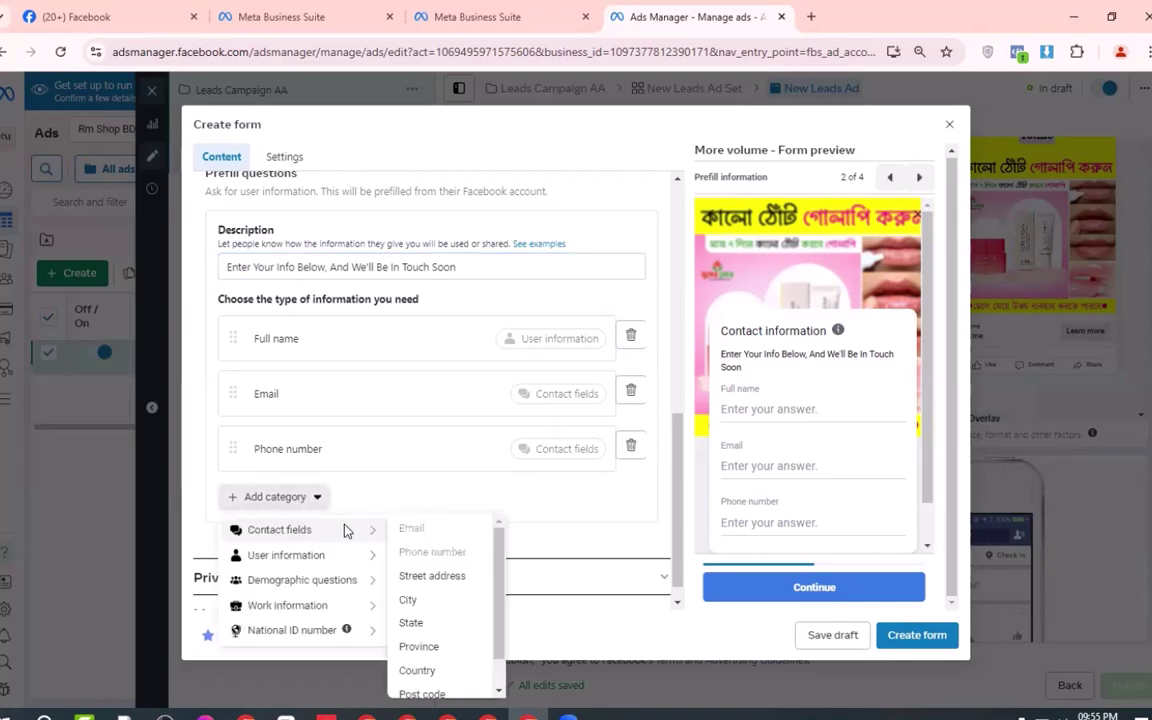
pyautogui.click(630, 338)
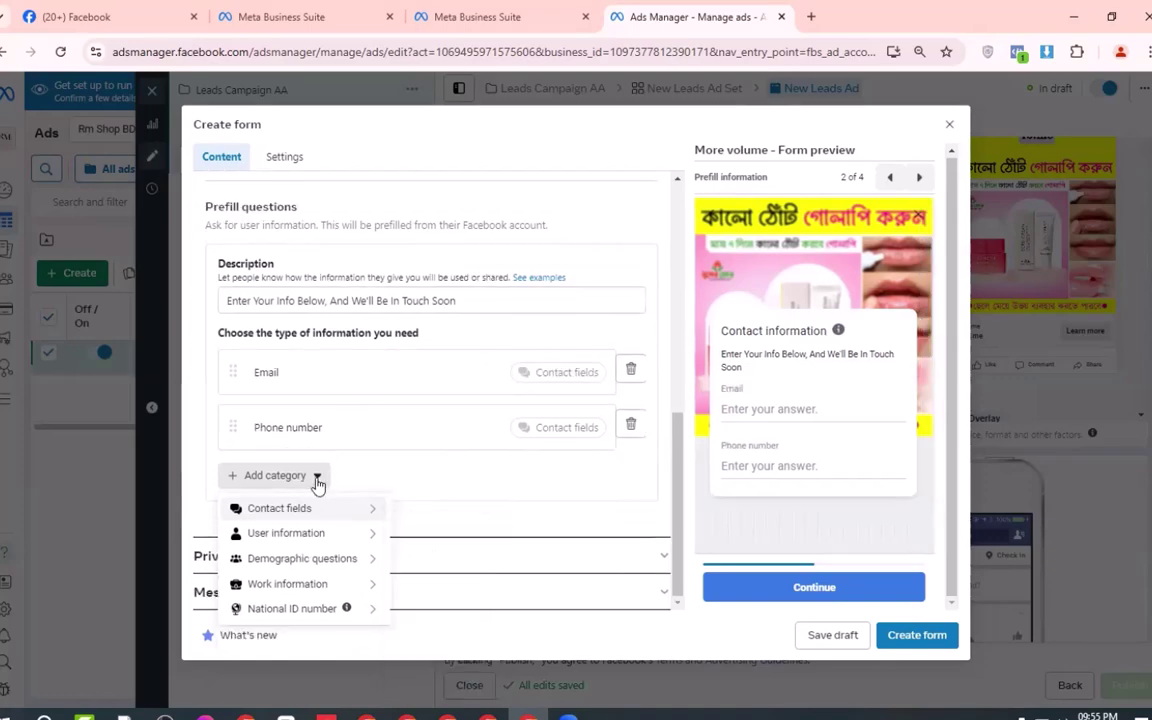
# Step: Add First name and Last name from the user information category to the prefill questions
pyautogui.click(318, 480)
pyautogui.click(318, 480)
pyautogui.moveTo(363, 508)
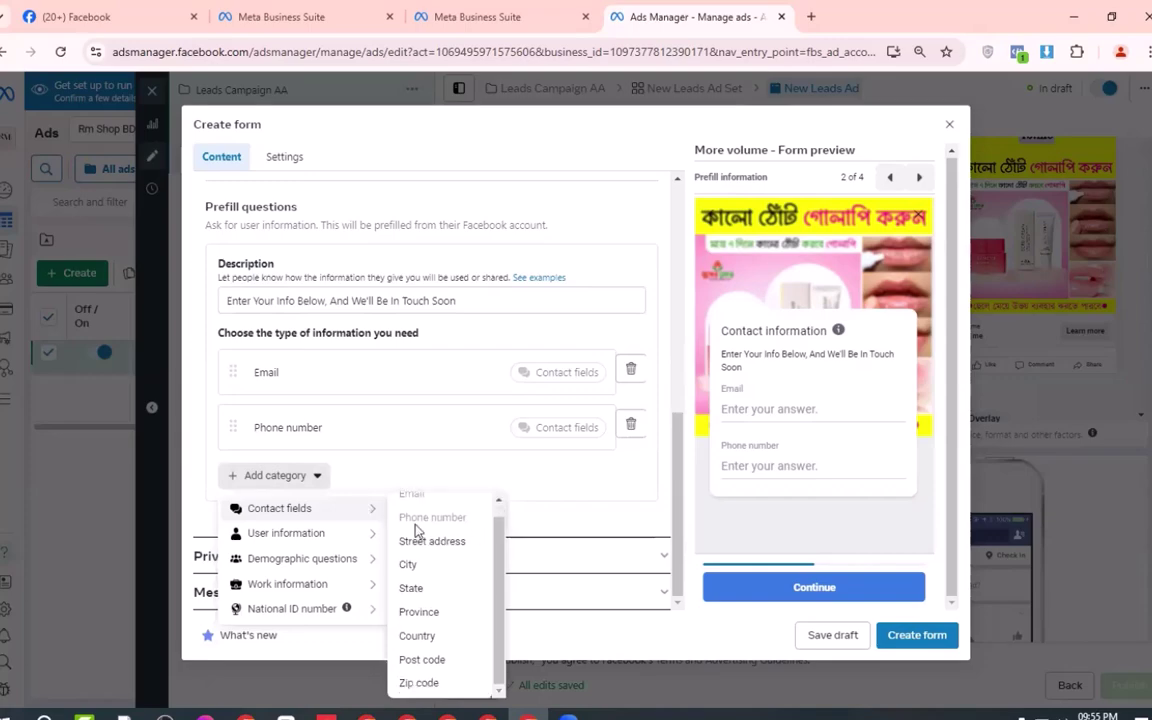
pyautogui.moveTo(351, 533)
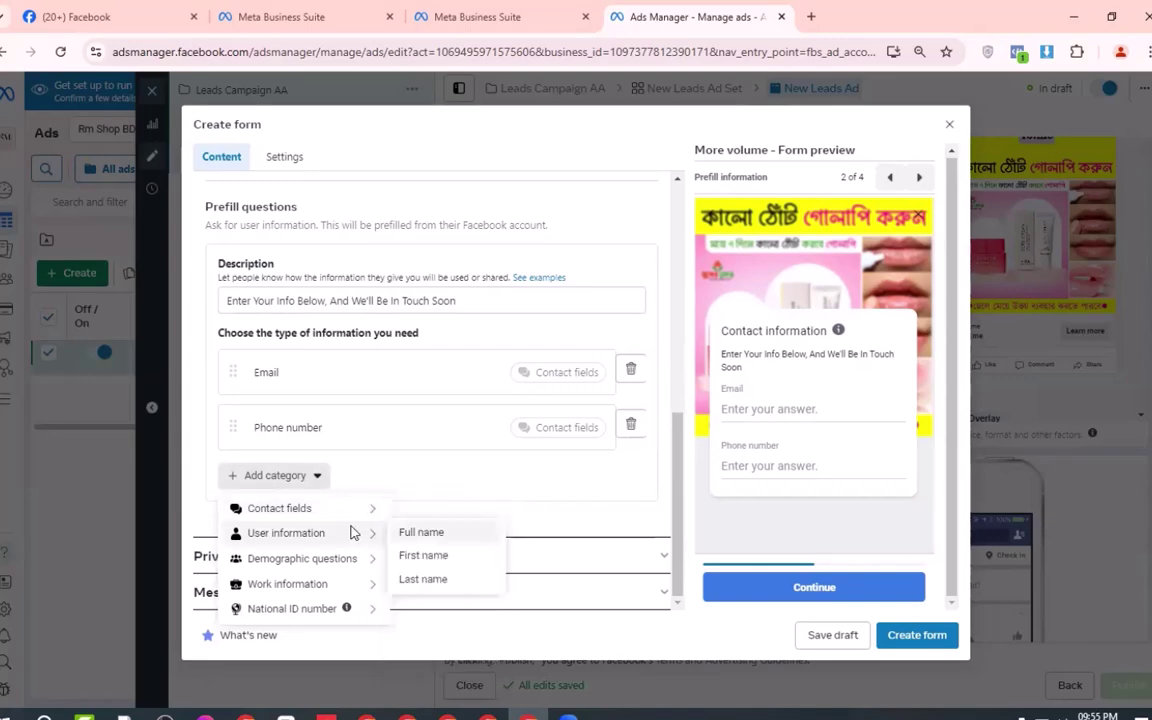
pyautogui.click(432, 557)
pyautogui.click(316, 531)
pyautogui.moveTo(384, 591)
pyautogui.click(415, 635)
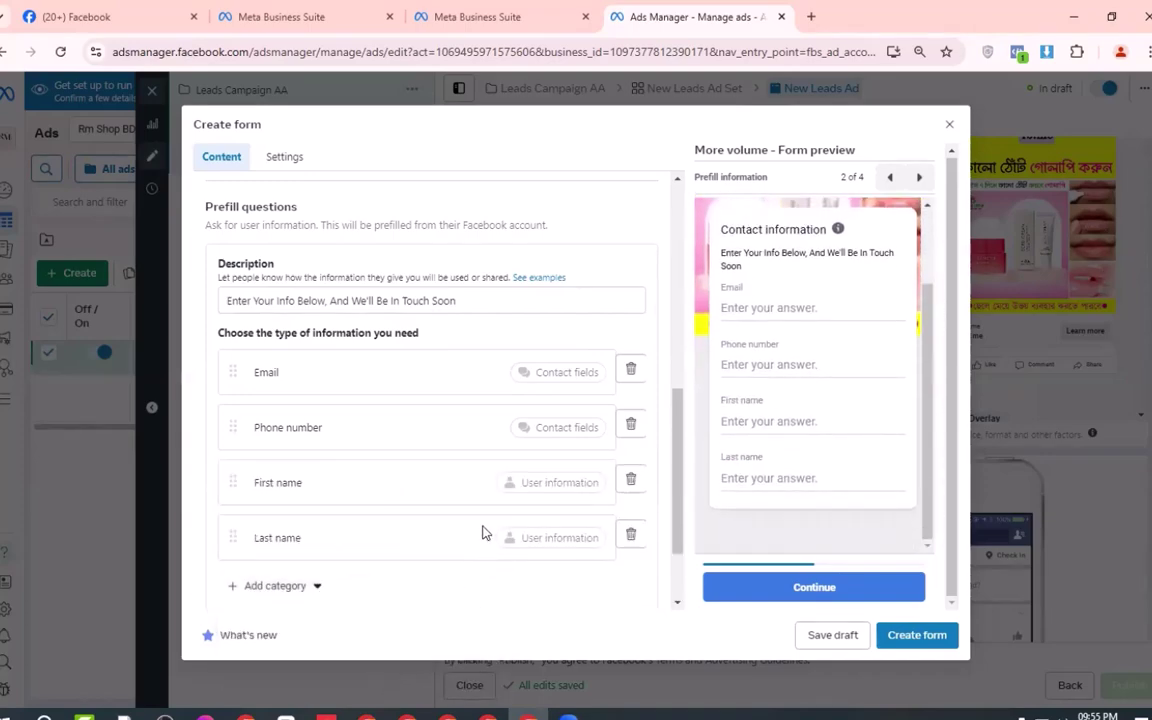
# Step: Reorder the prefill questions so First name and Last name come before Email and Phone number
pyautogui.moveTo(231, 478); pyautogui.dragTo(215, 350)
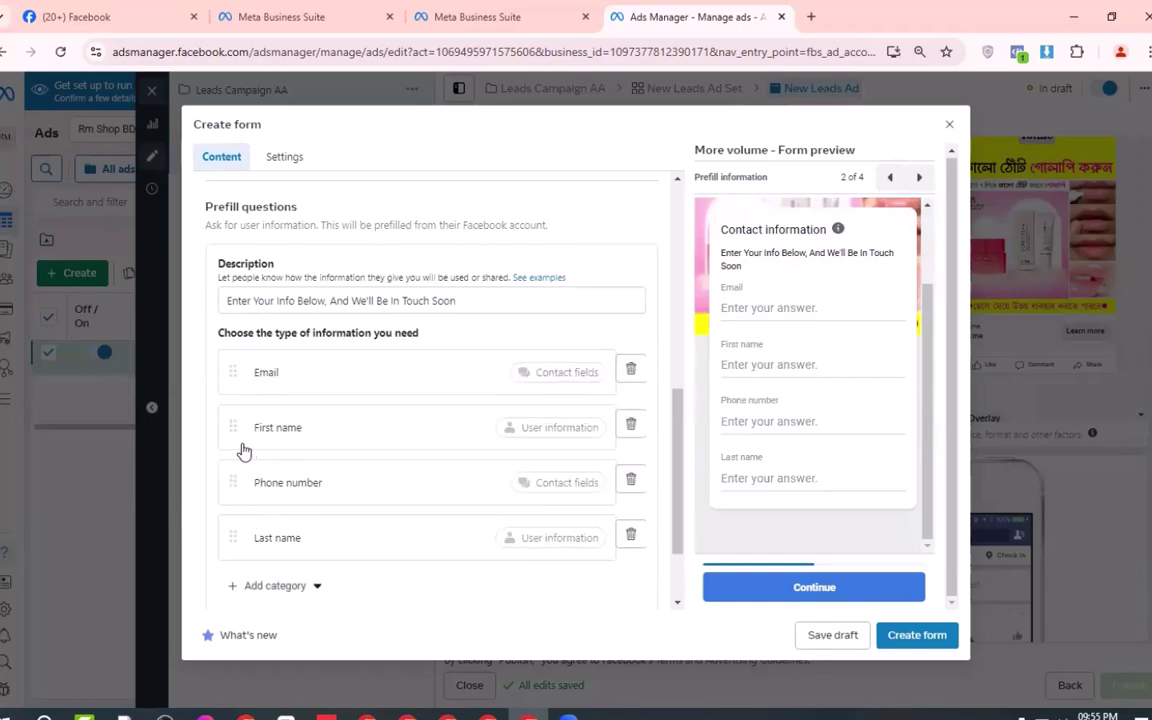
pyautogui.moveTo(237, 427); pyautogui.dragTo(226, 373)
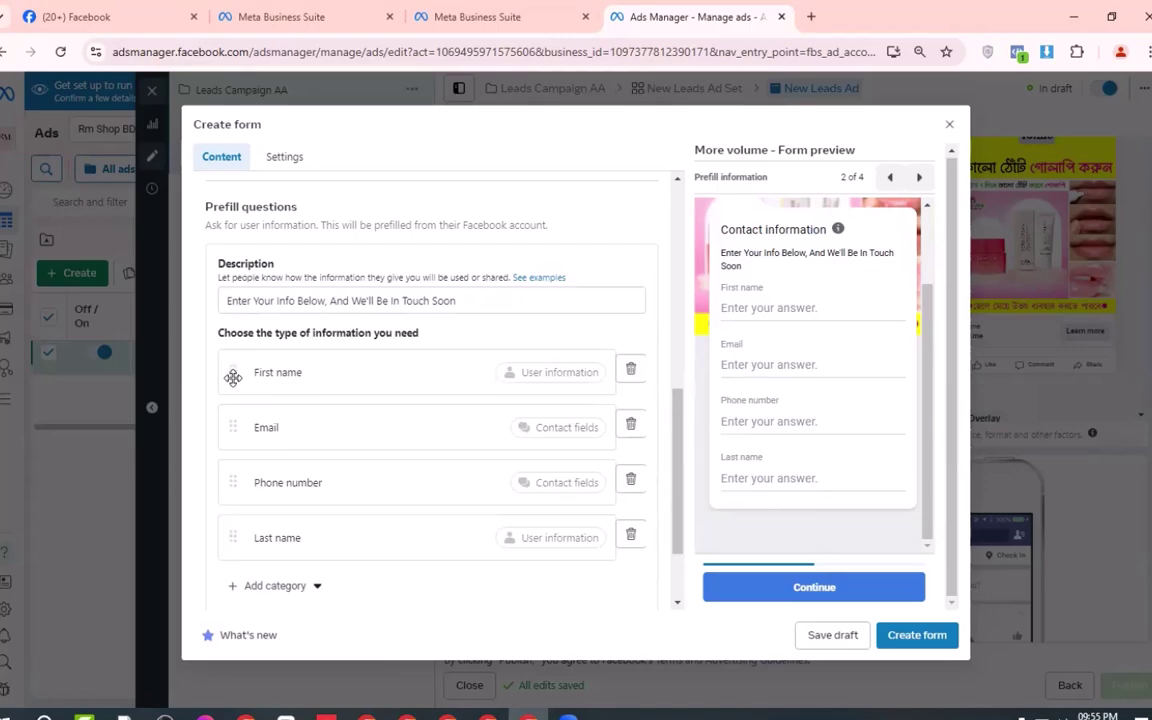
pyautogui.moveTo(226, 537); pyautogui.dragTo(237, 412)
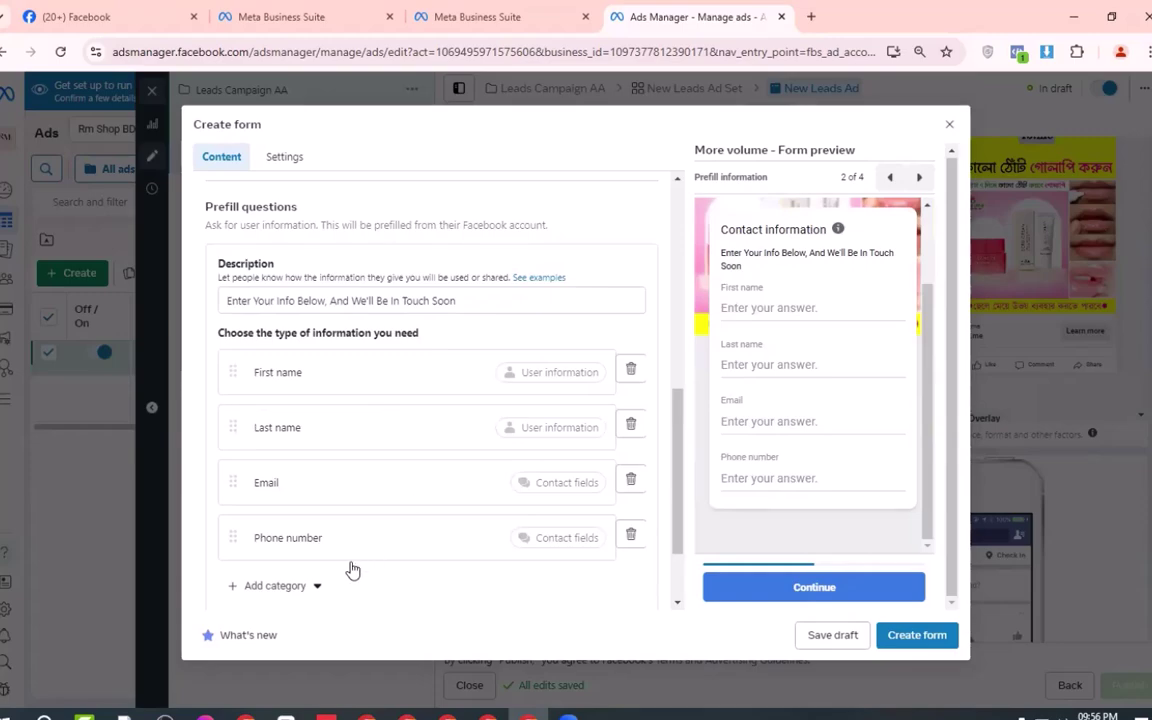
# Step: Remove Phone number, First name and Last name from the prefill questions
pyautogui.click(312, 586)
pyautogui.moveTo(351, 480)
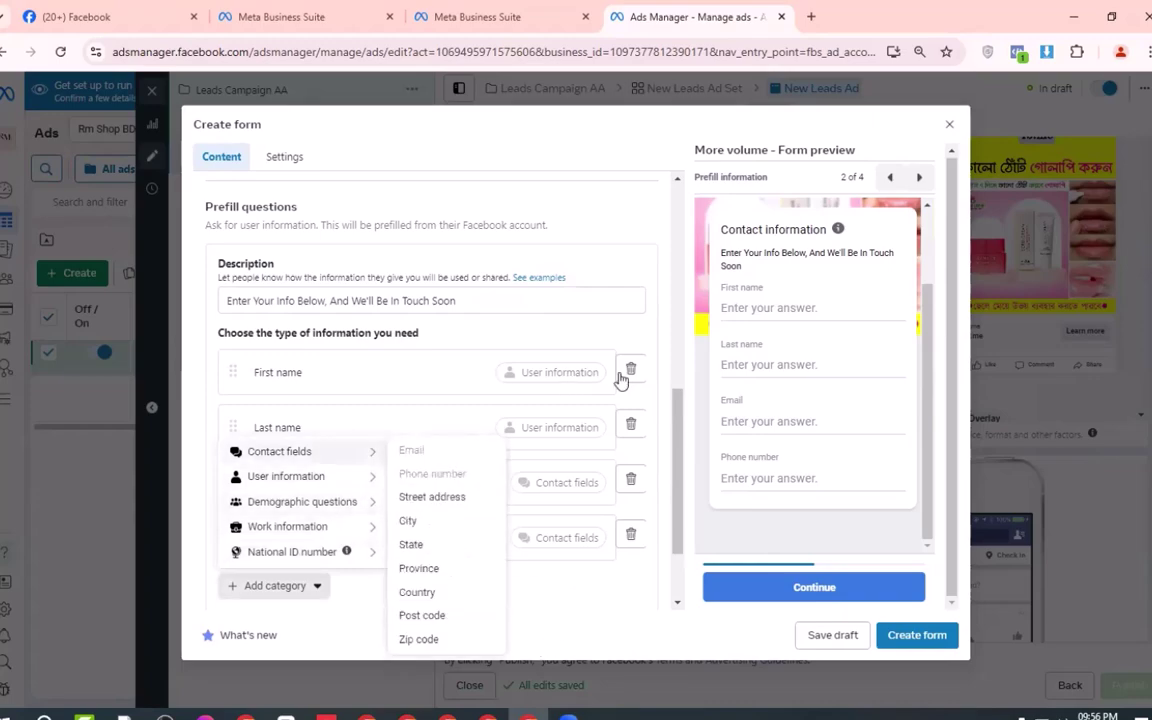
pyautogui.scroll(-1, 445, 370)
pyautogui.scroll(-2, 445, 370)
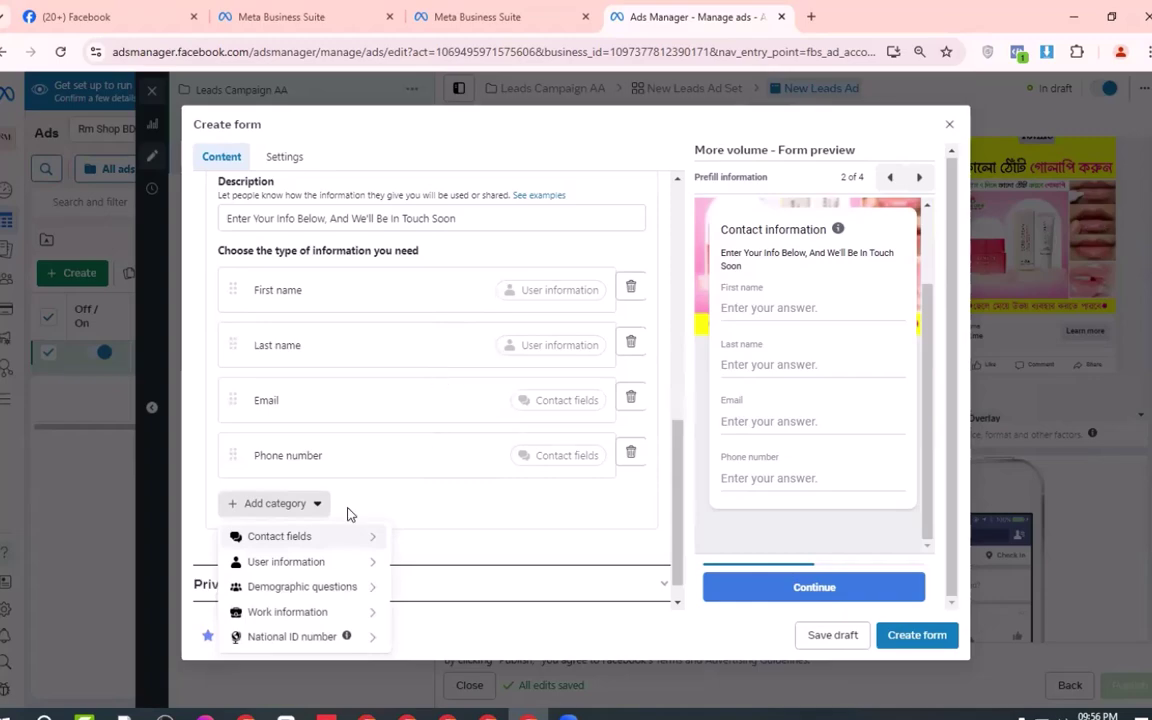
pyautogui.click(631, 455)
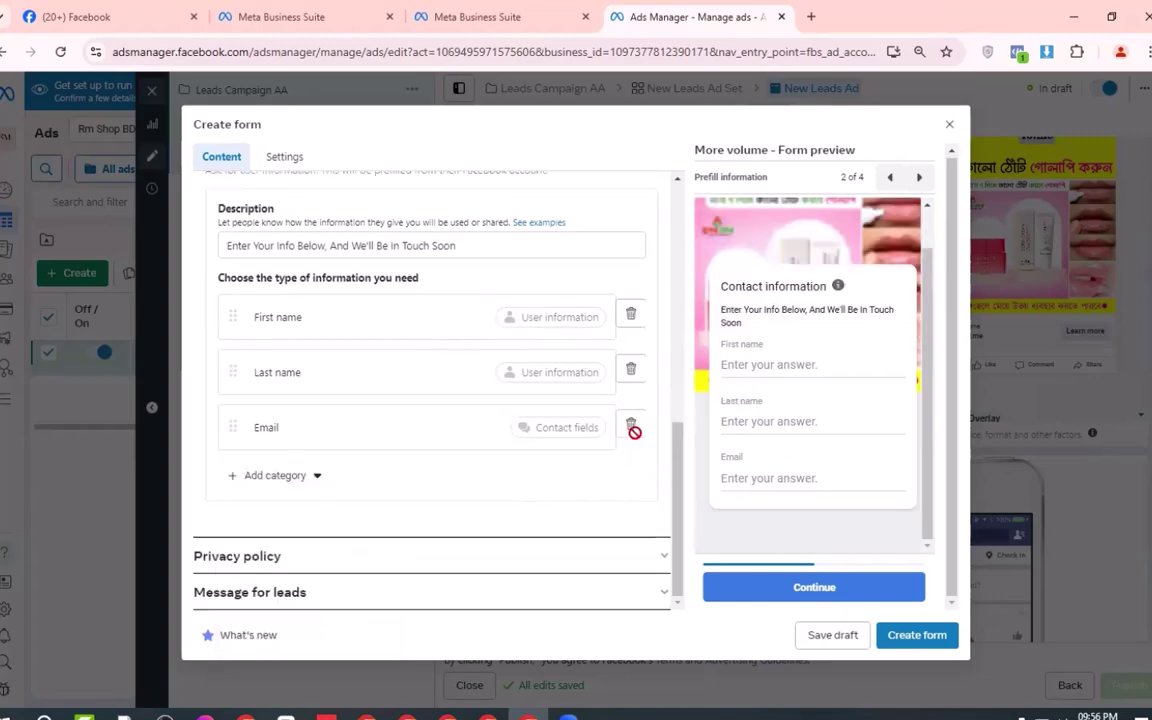
pyautogui.click(631, 314)
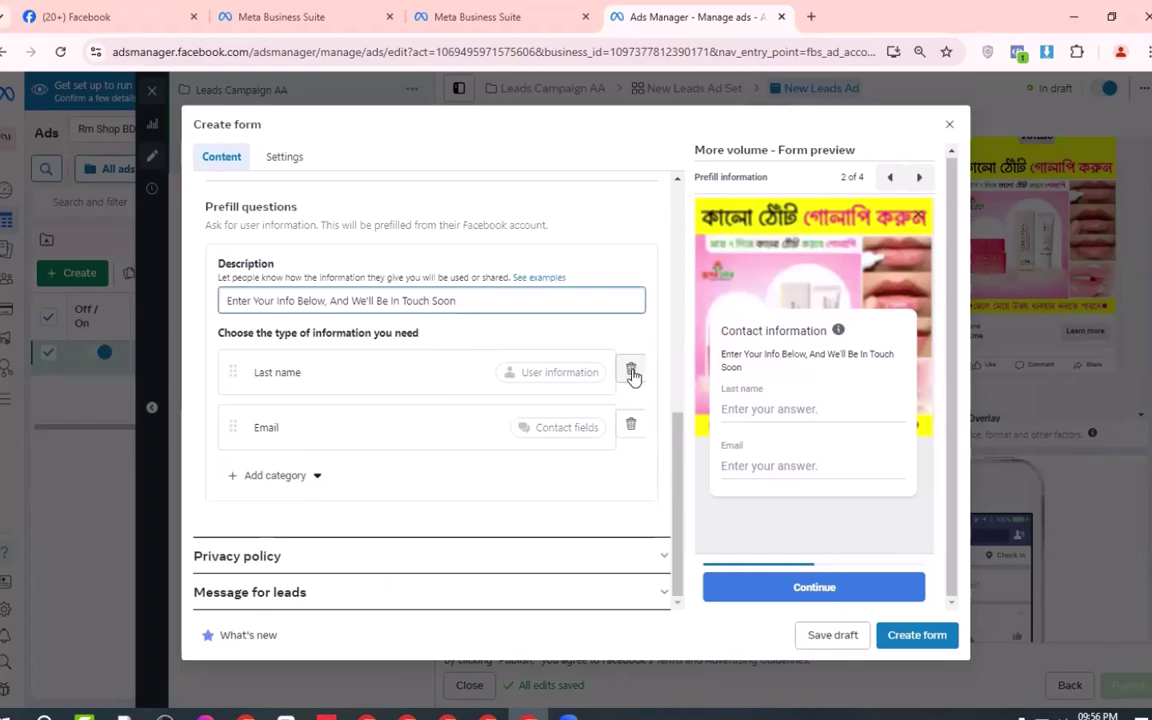
pyautogui.click(632, 374)
# Step: Add Full name and Phone number to the prefill questions and order them as Full name, Phone number, Email
pyautogui.click(278, 484)
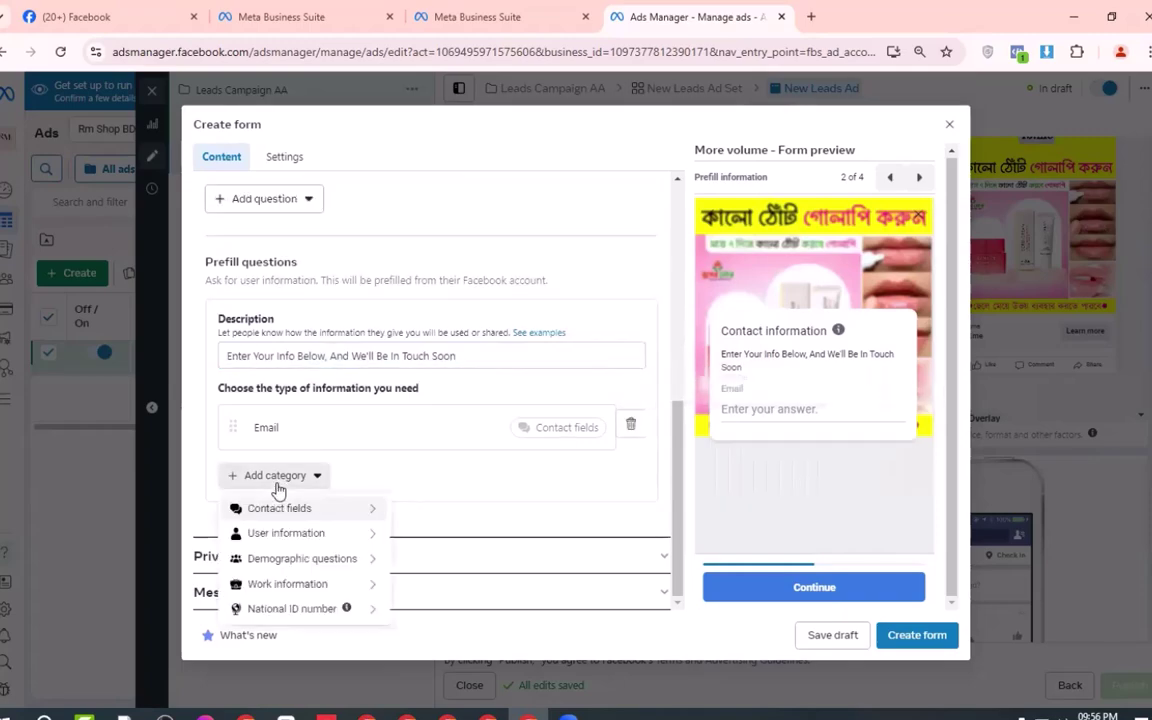
pyautogui.moveTo(335, 533)
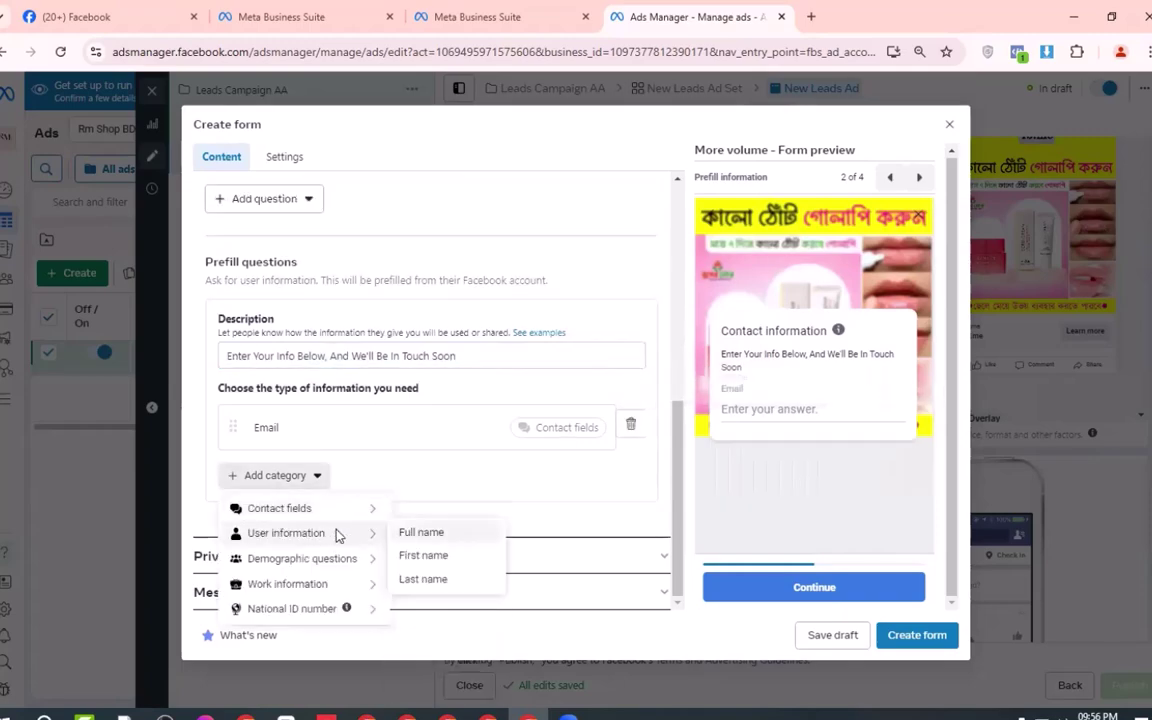
pyautogui.click(422, 533)
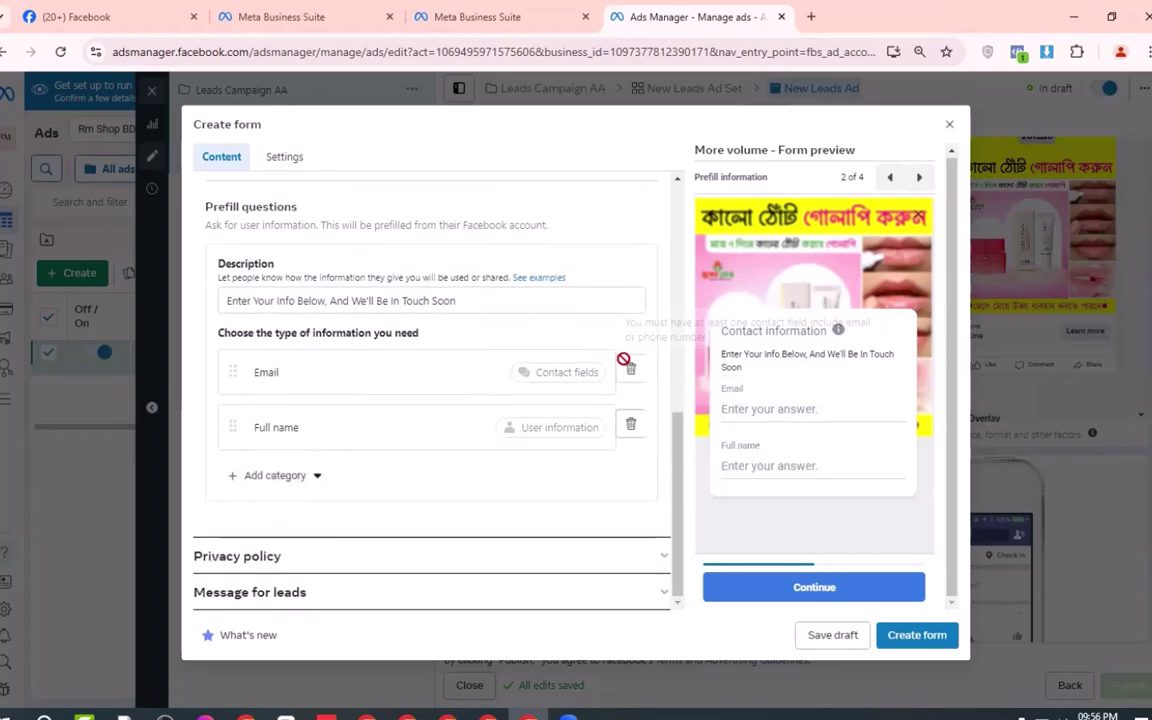
pyautogui.click(289, 478)
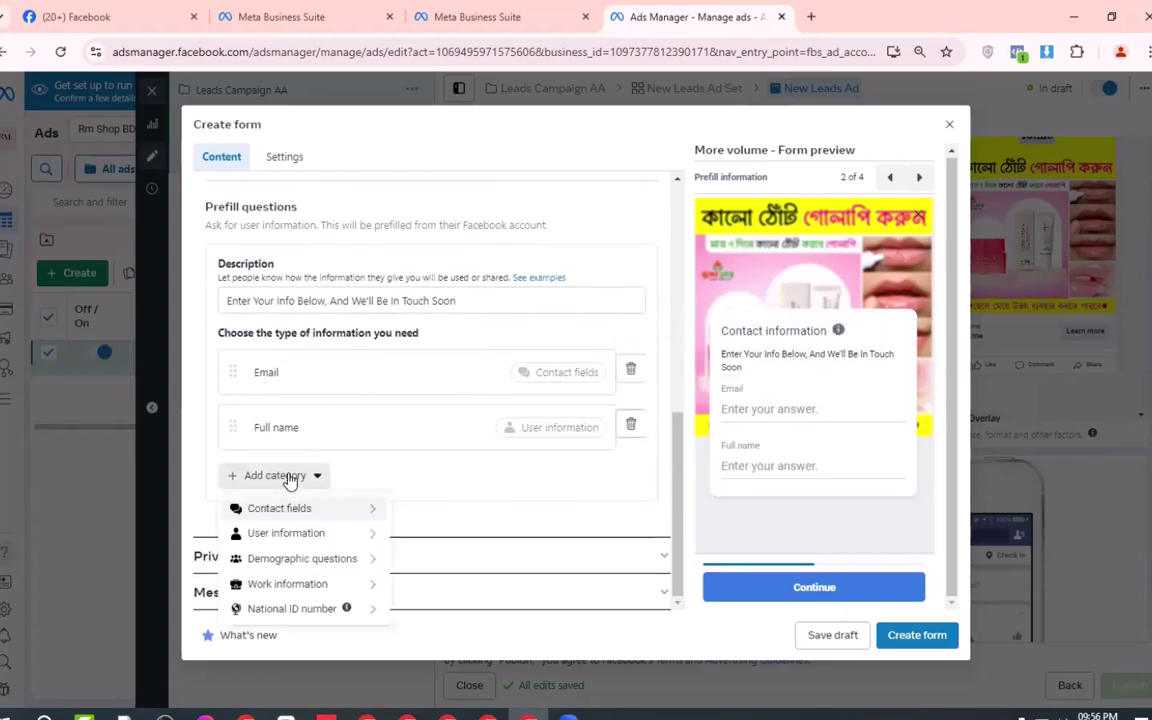
pyautogui.moveTo(323, 513)
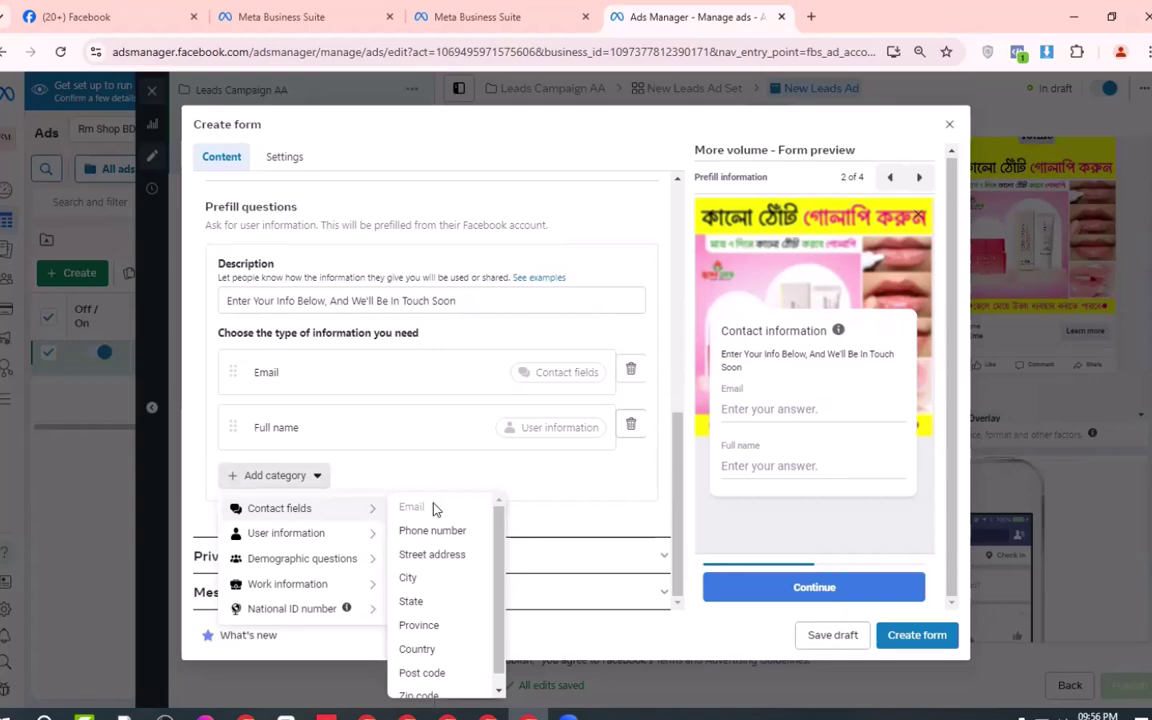
pyautogui.click(440, 531)
pyautogui.moveTo(232, 476); pyautogui.dragTo(227, 358)
pyautogui.moveTo(236, 470); pyautogui.dragTo(226, 350)
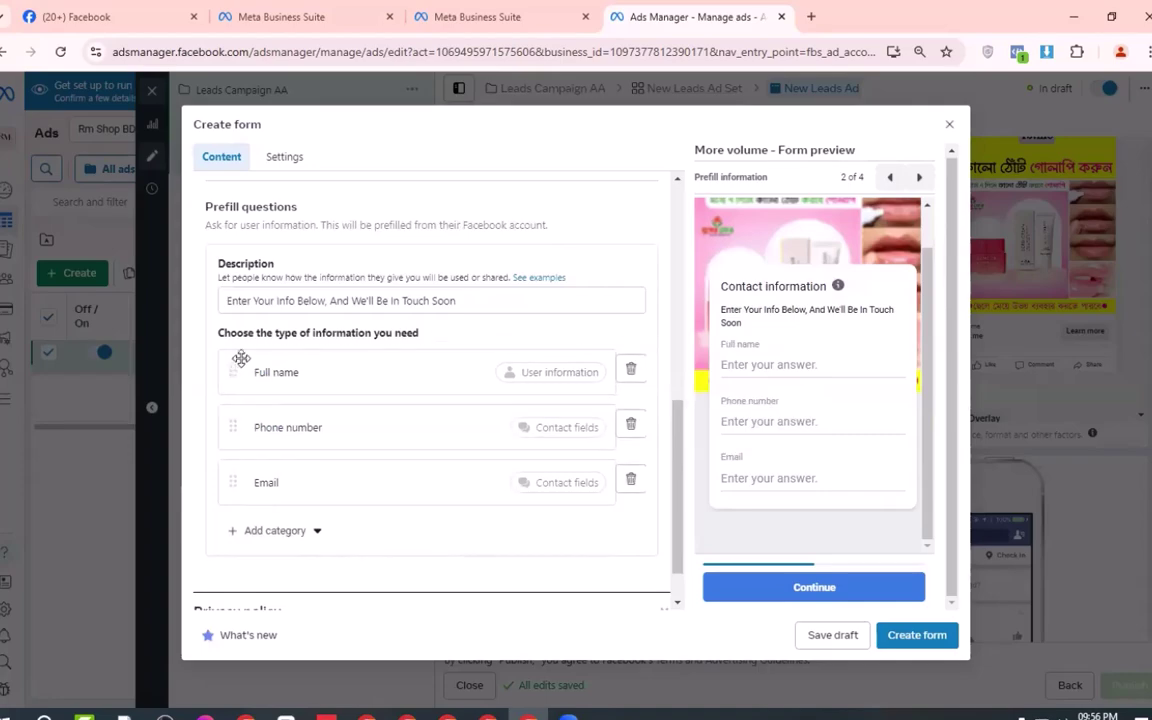
# Step: Try Street address and City as extra contact fields, removing each again, and review the remaining contact field options
pyautogui.click(290, 531)
pyautogui.moveTo(376, 561)
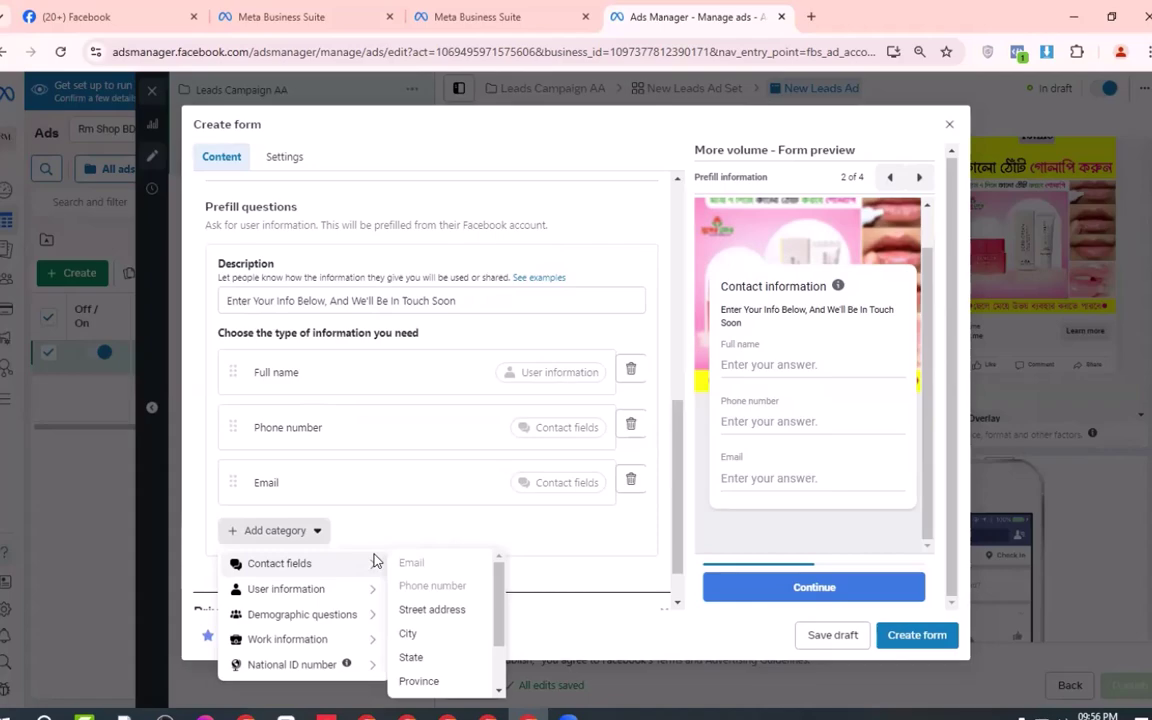
pyautogui.click(428, 610)
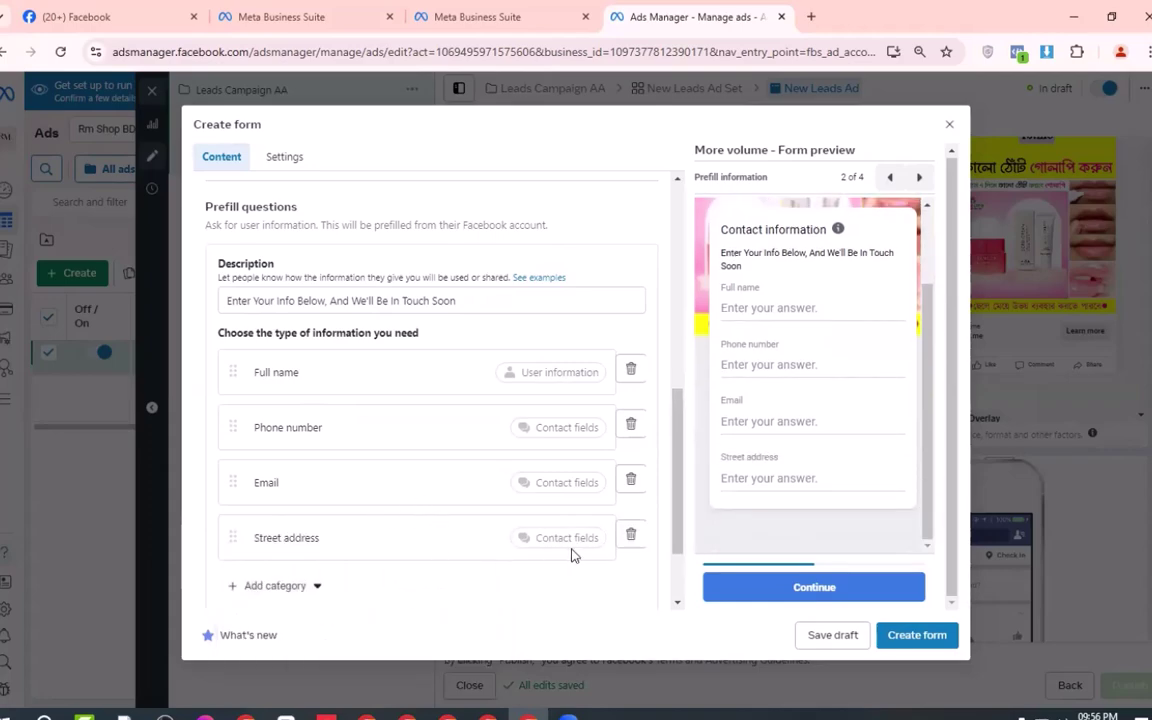
pyautogui.click(631, 535)
pyautogui.click(318, 532)
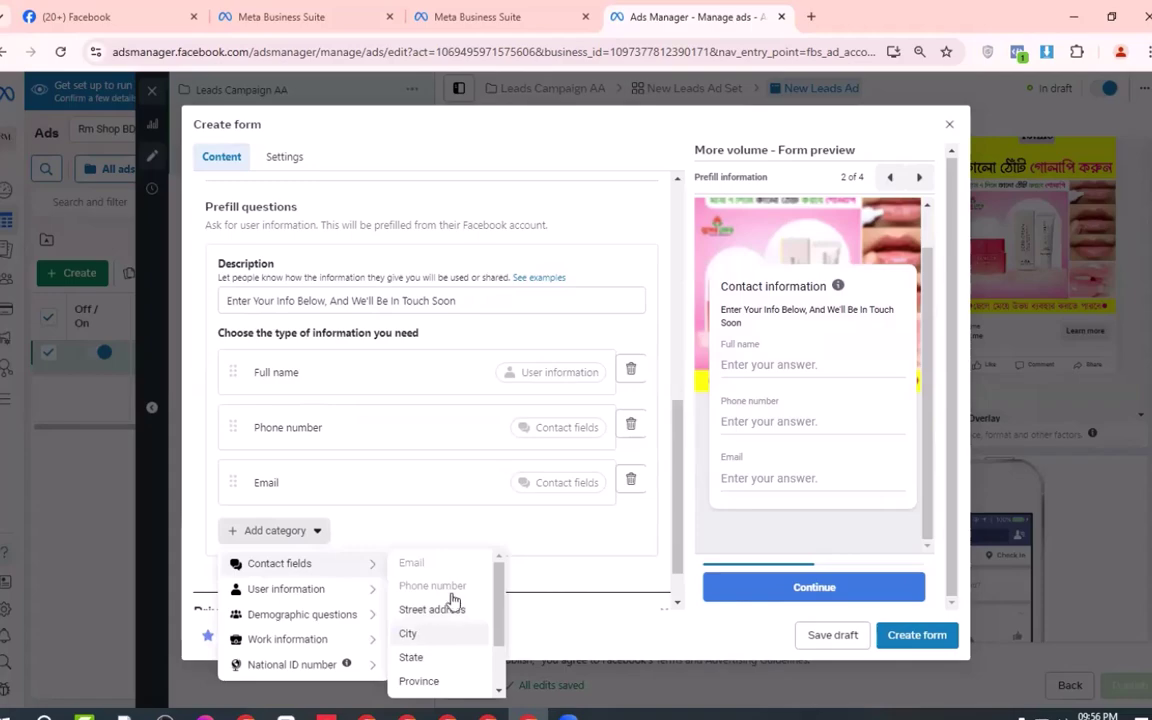
pyautogui.click(440, 633)
pyautogui.click(631, 535)
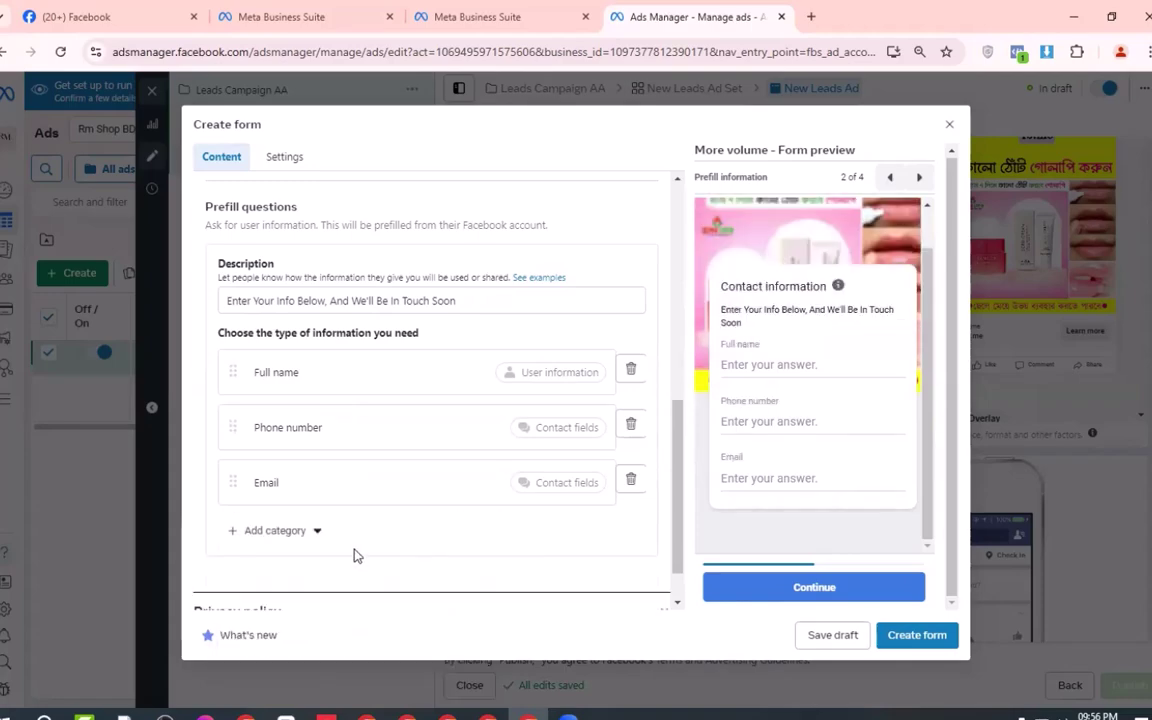
pyautogui.click(318, 532)
pyautogui.moveTo(363, 563)
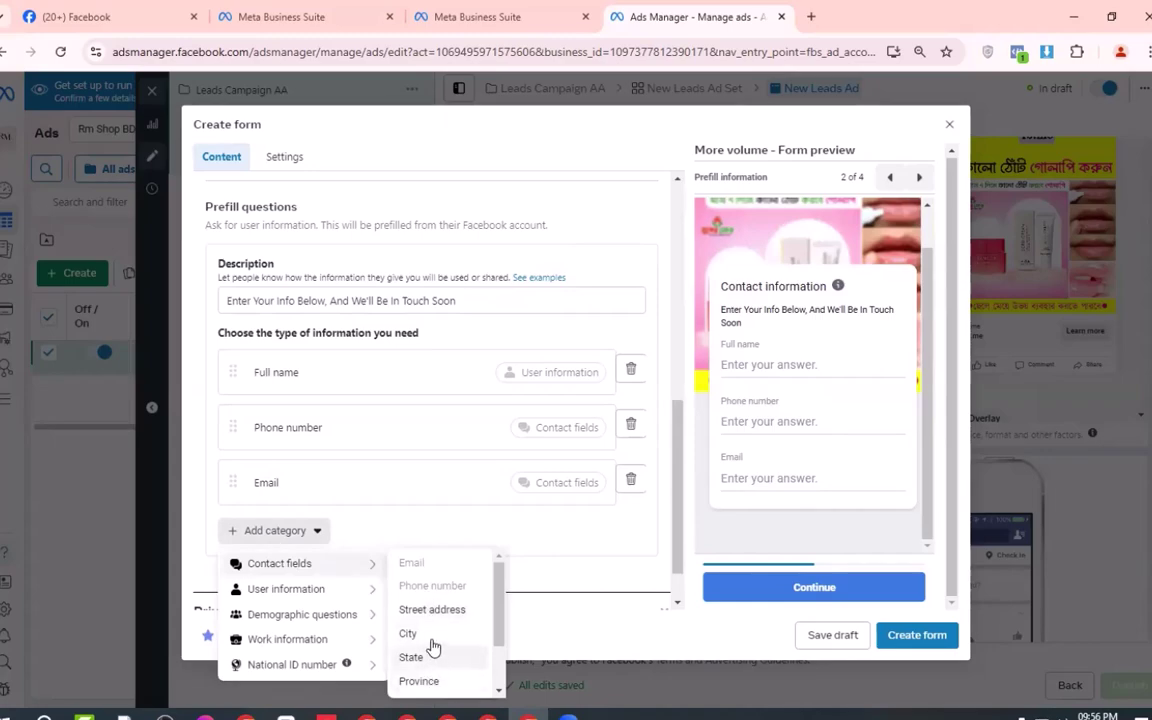
pyautogui.scroll(1, 402, 347)
pyautogui.scroll(-2, 403, 352)
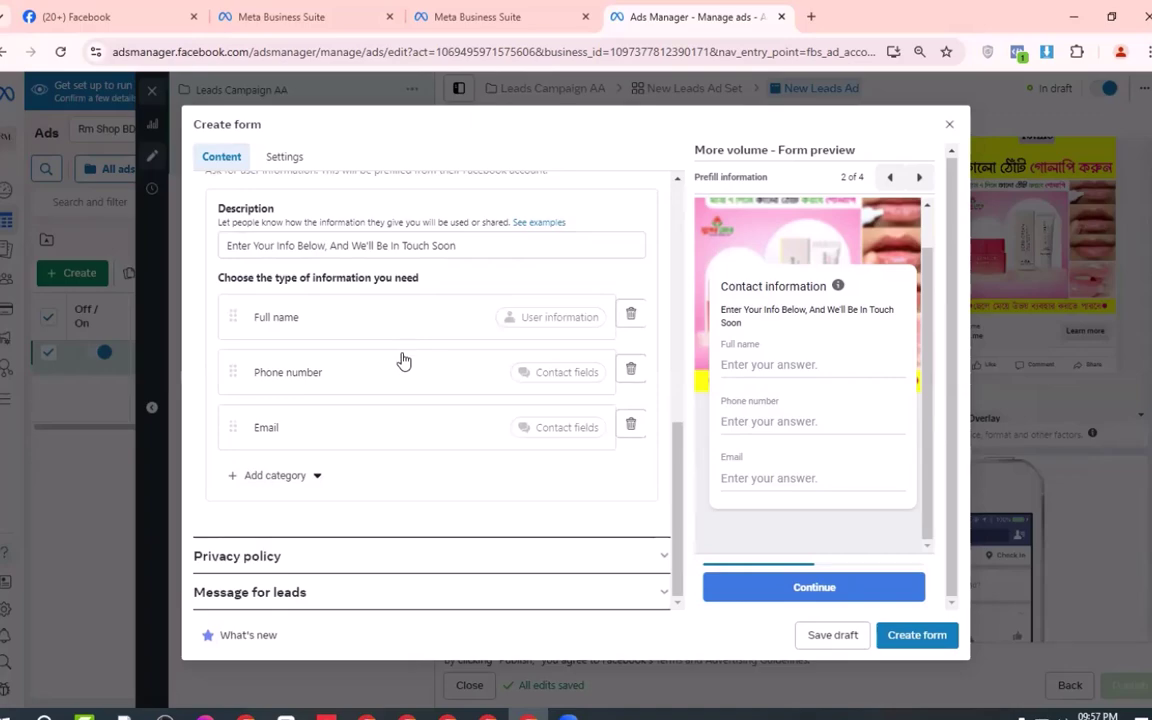
# Step: Add a multiple choice question "ewrwewerew" to the form with the answers "Yes" and "No"
pyautogui.scroll(3, 403, 360)
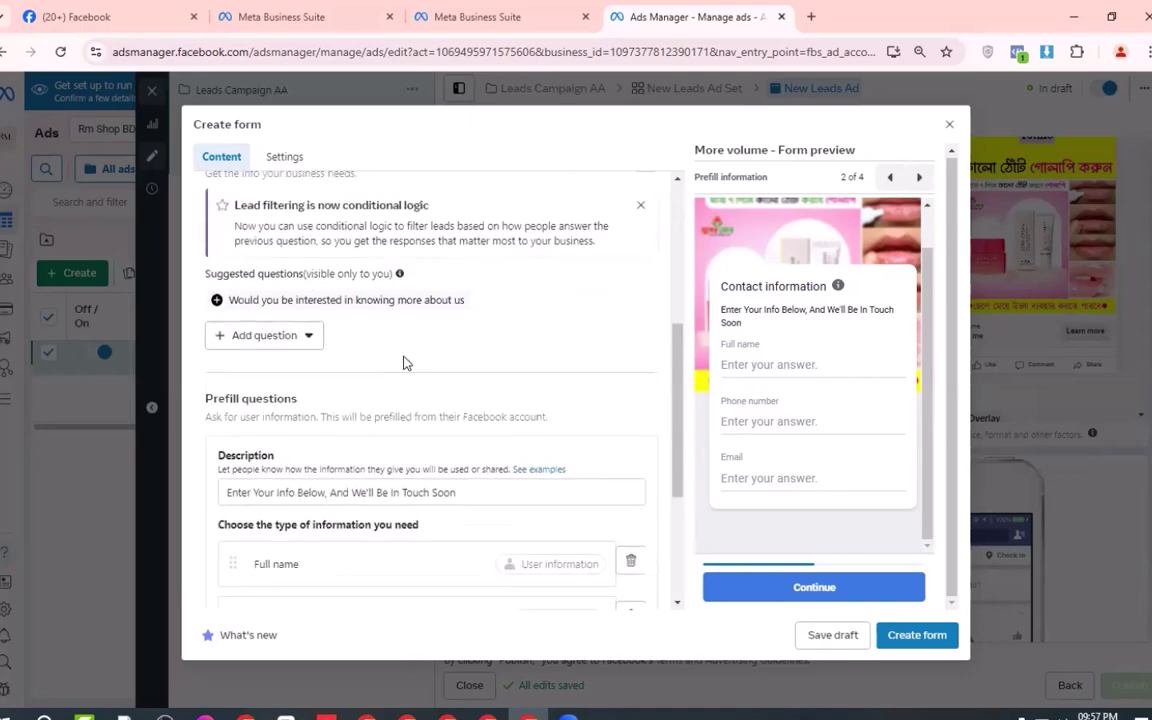
pyautogui.click(309, 338)
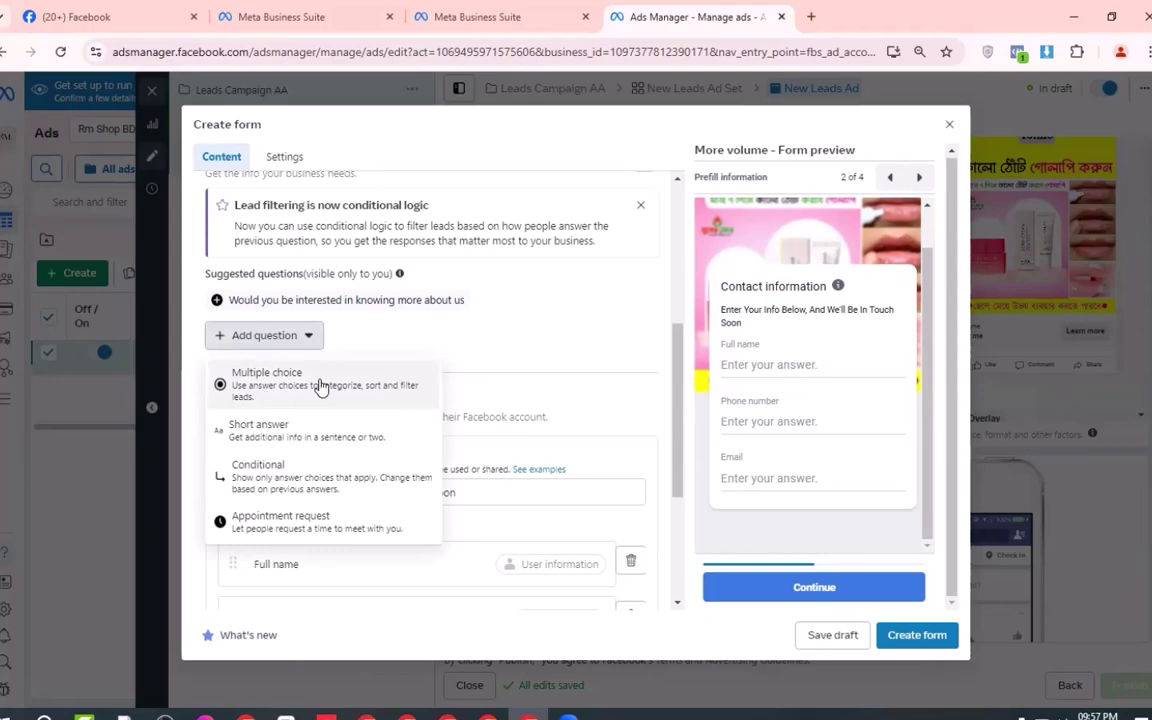
pyautogui.click(320, 386)
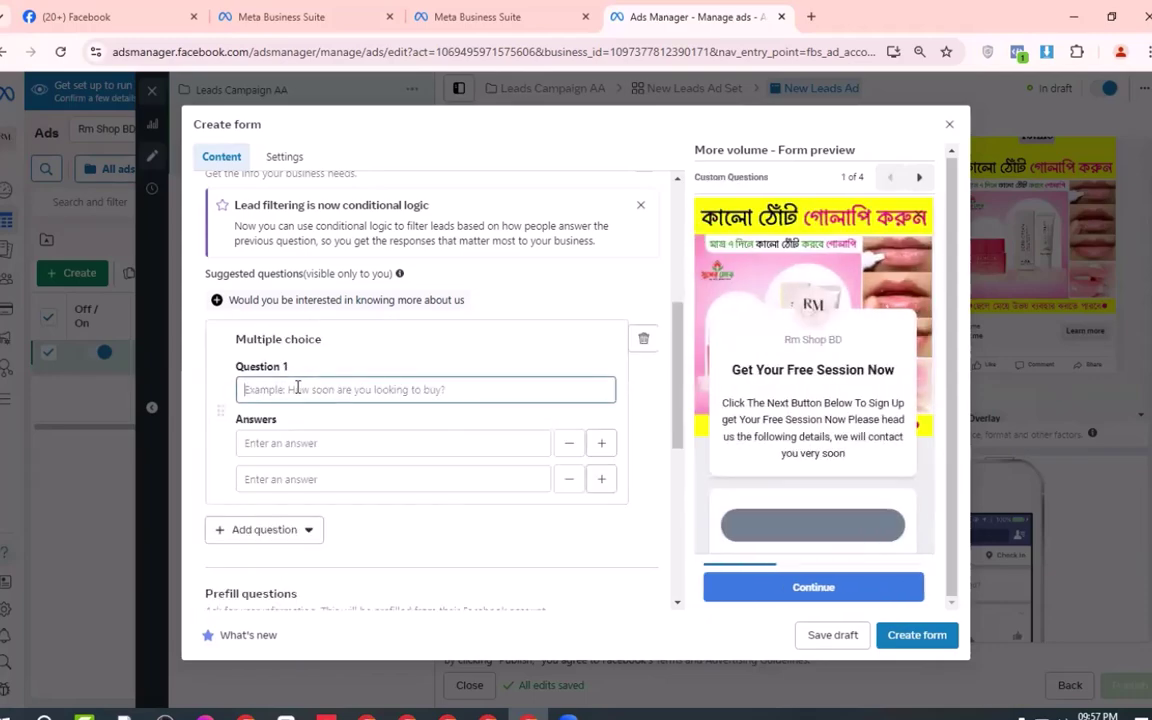
pyautogui.click(297, 388)
pyautogui.write('ewrwewerew')
pyautogui.scroll(-1, 436, 407)
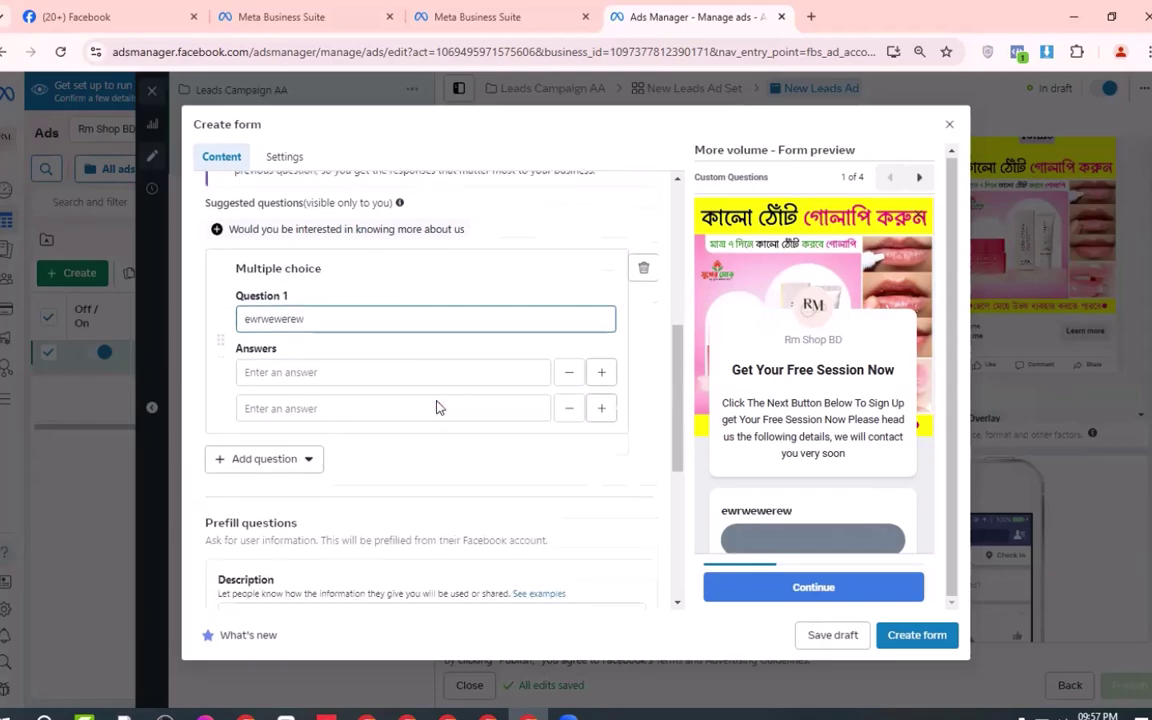
pyautogui.click(318, 361)
pyautogui.write('Yes')
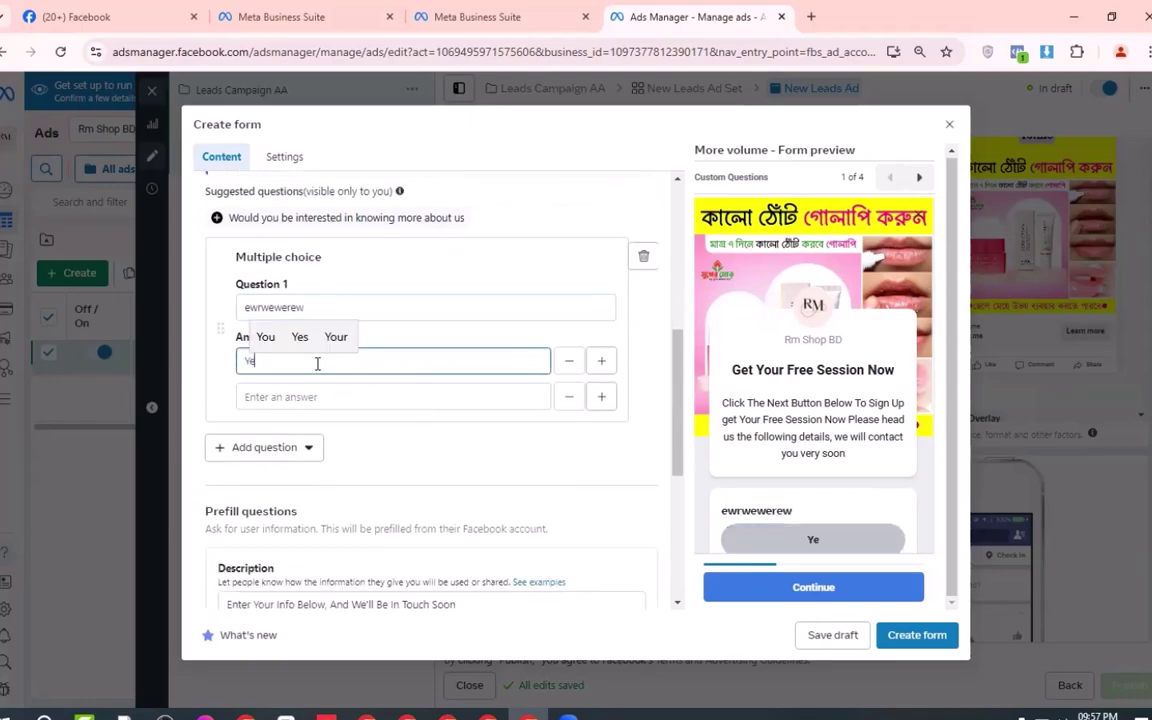
pyautogui.write('No')
pyautogui.click(330, 445)
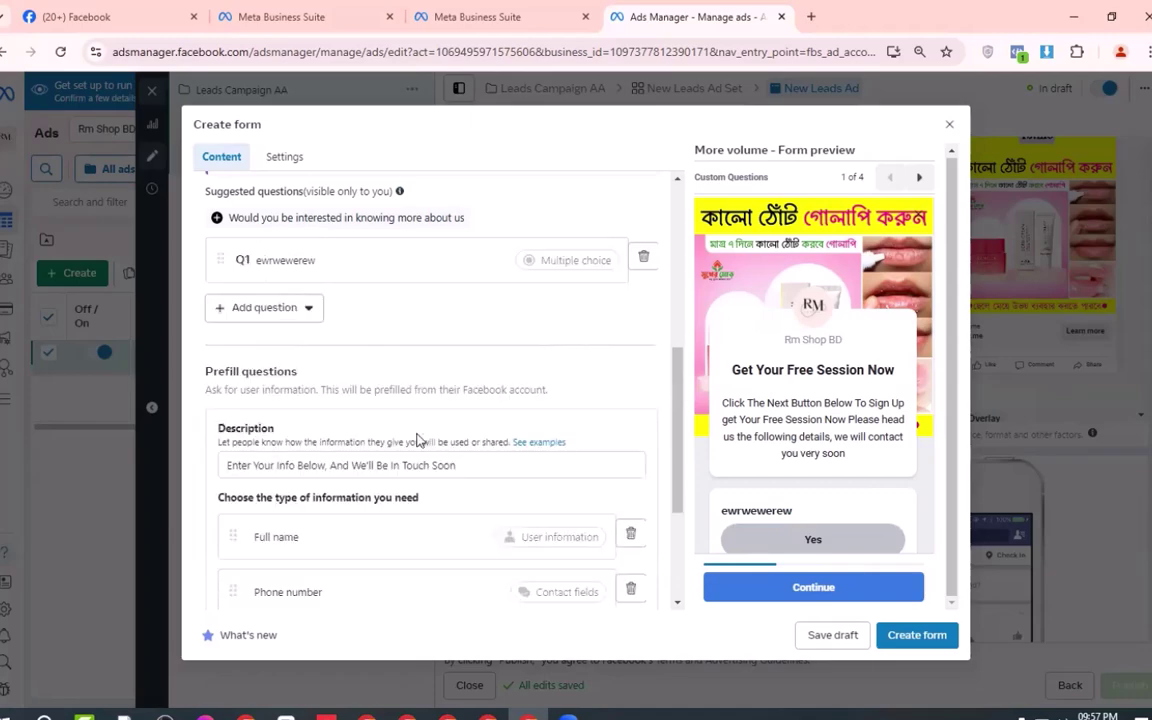
# Step: Reopen the multiple choice question, try extra answers "kkwdewqe" and "qweqe", and remove both
pyautogui.scroll(-3, 440, 391)
pyautogui.scroll(3, 293, 342)
pyautogui.click(448, 272)
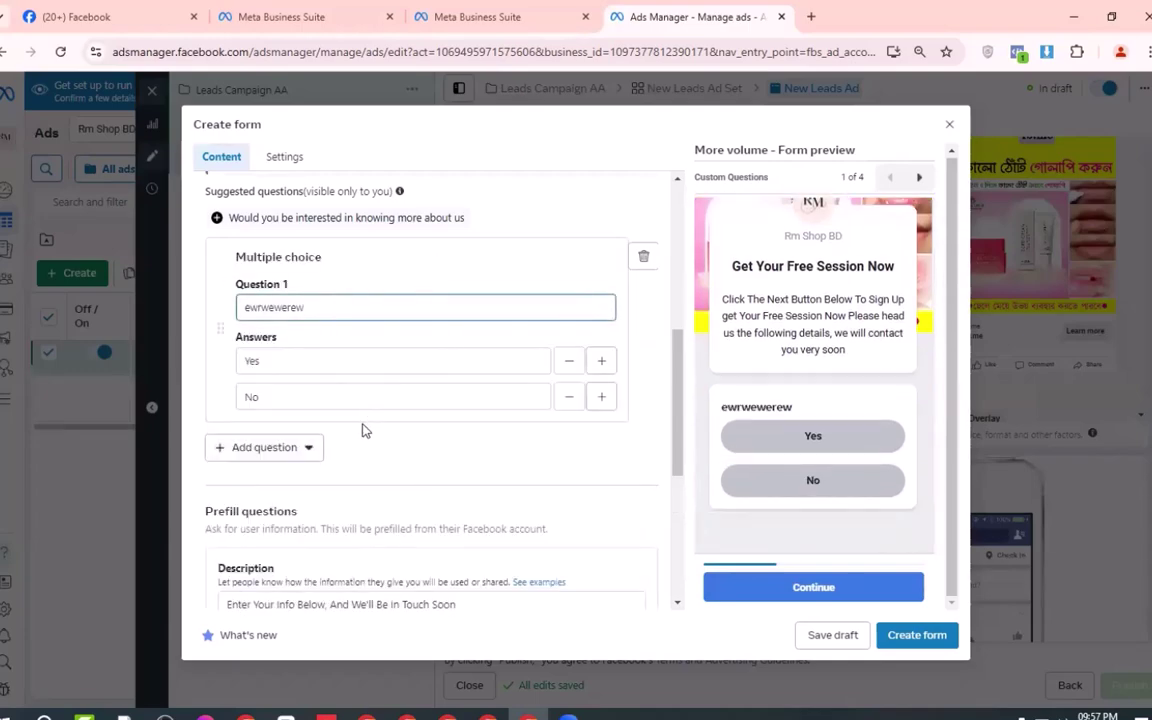
pyautogui.click(601, 397)
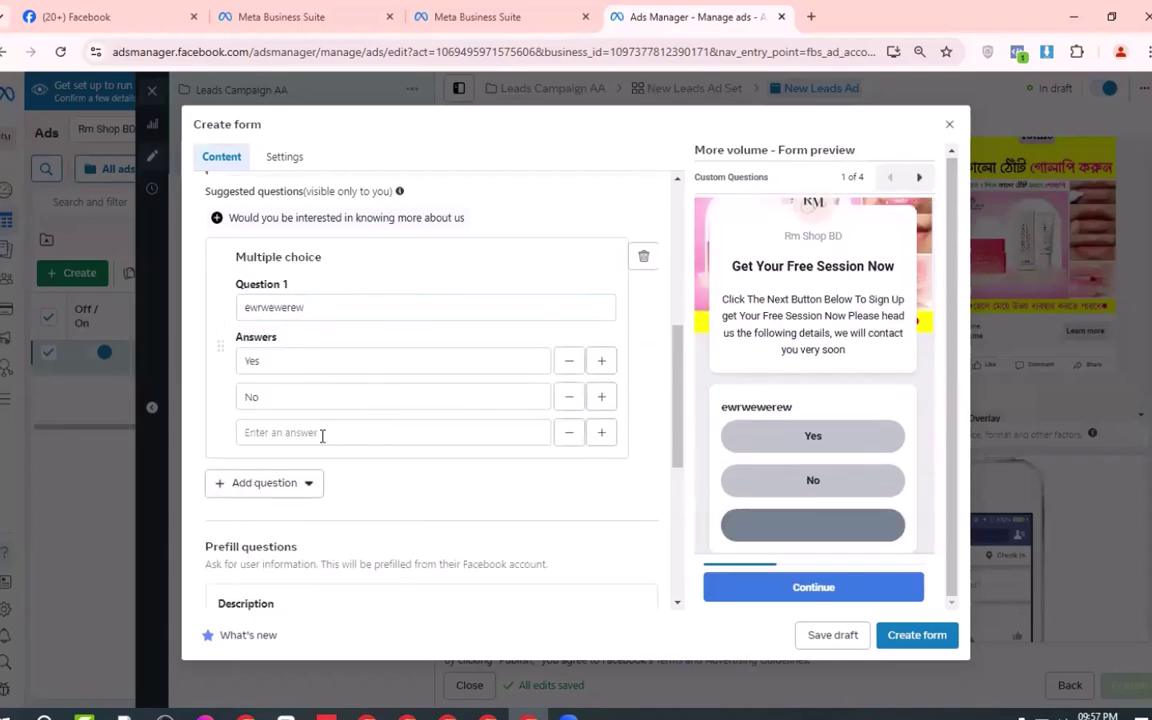
pyautogui.write('kkwdewqe')
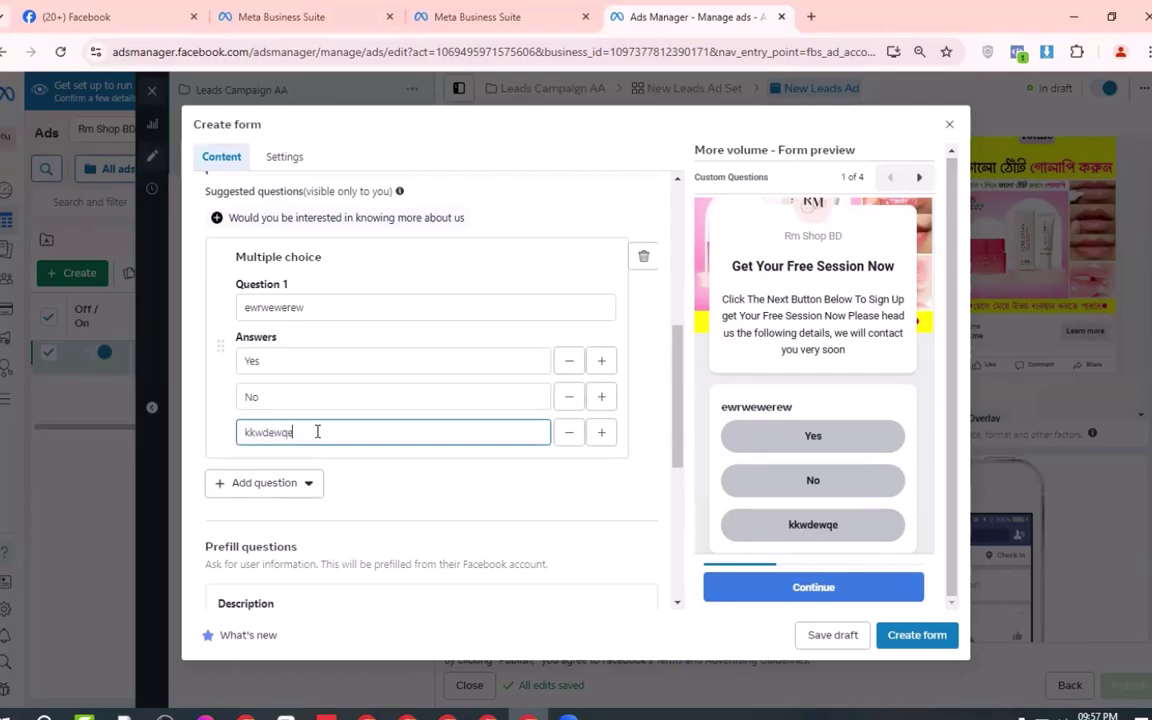
pyautogui.click(601, 432)
pyautogui.write('qweqe')
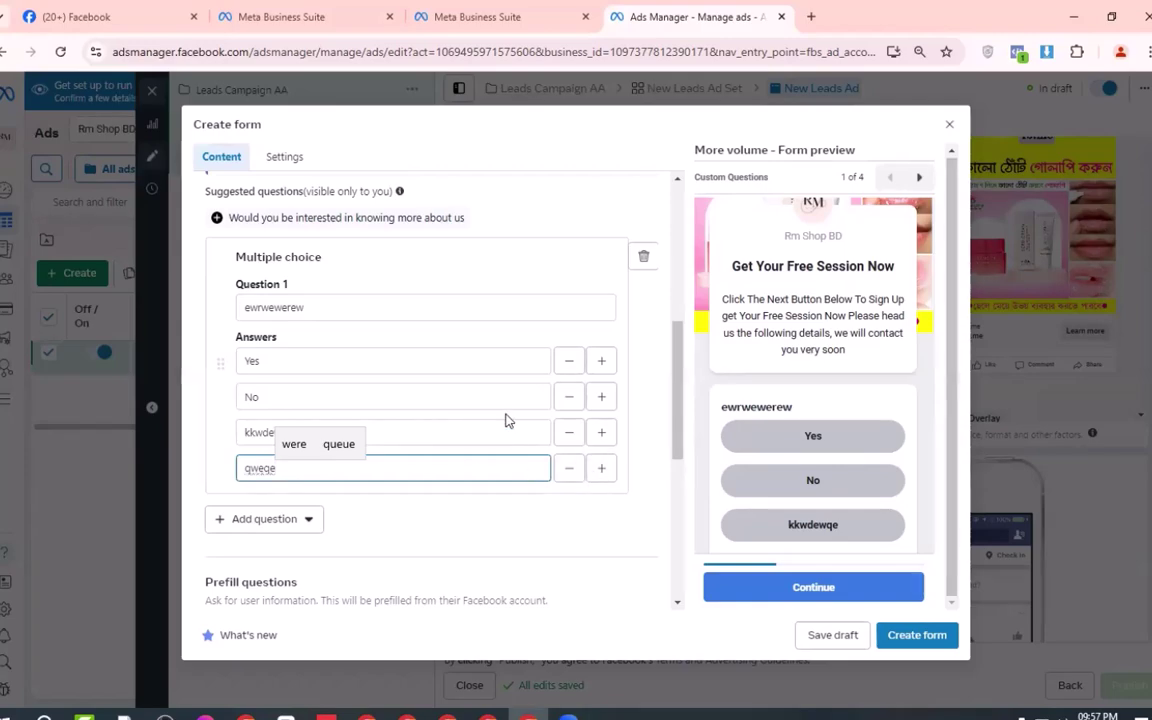
pyautogui.click(566, 468)
pyautogui.click(566, 433)
# Step: Add three more answers to the multiple choice question: "qweqe", "qw3e3we" and "3we"
pyautogui.click(601, 397)
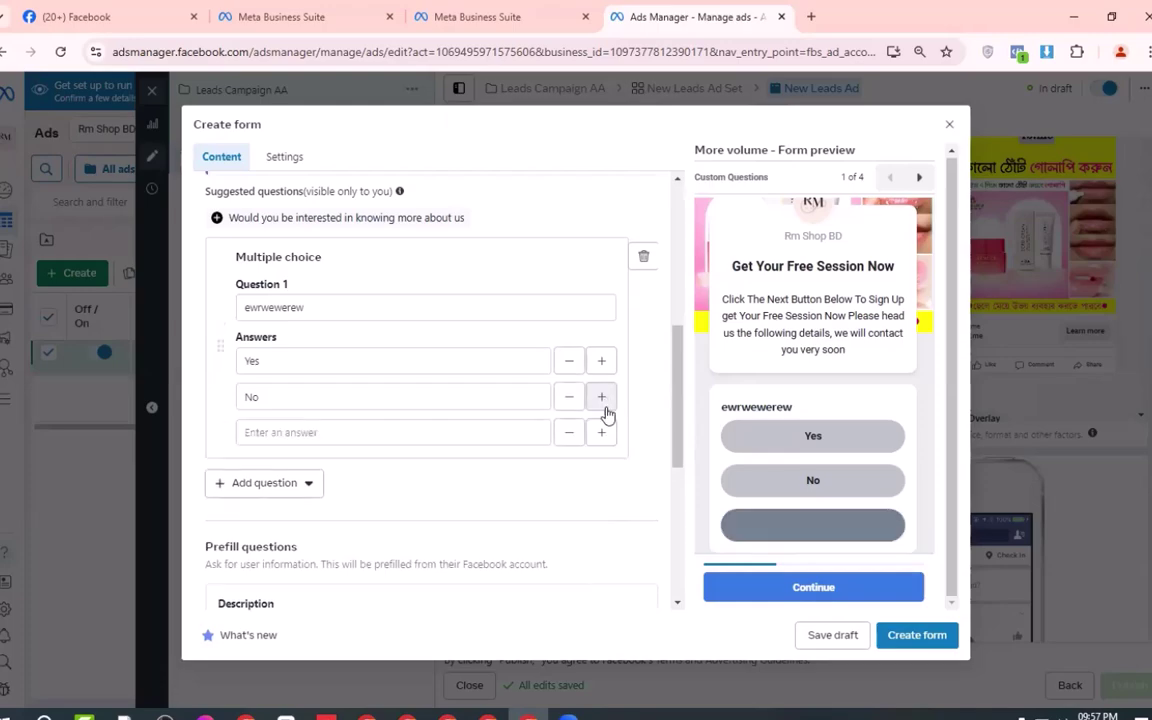
pyautogui.click(601, 397)
pyautogui.click(600, 432)
pyautogui.click(350, 431)
pyautogui.write('qweqe')
pyautogui.click(322, 466)
pyautogui.write('qw3e3we')
pyautogui.scroll(-1, 370, 440)
pyautogui.click(351, 422)
pyautogui.write('3we')
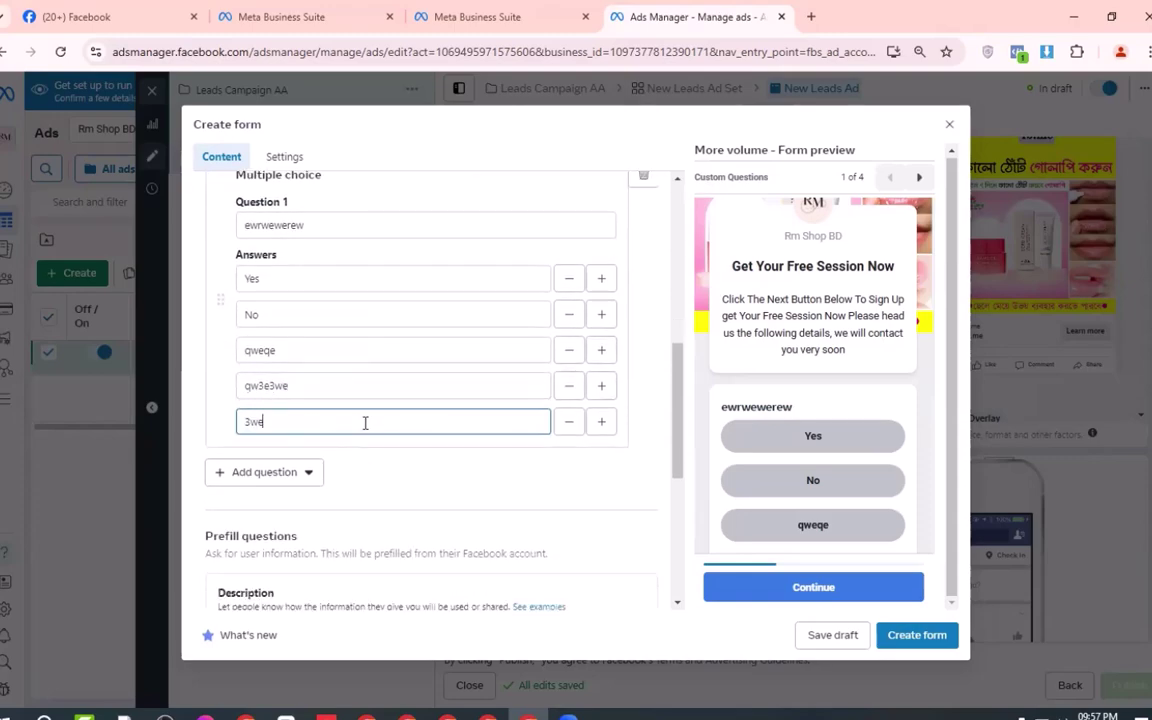
pyautogui.scroll(1, 365, 424)
pyautogui.click(322, 309)
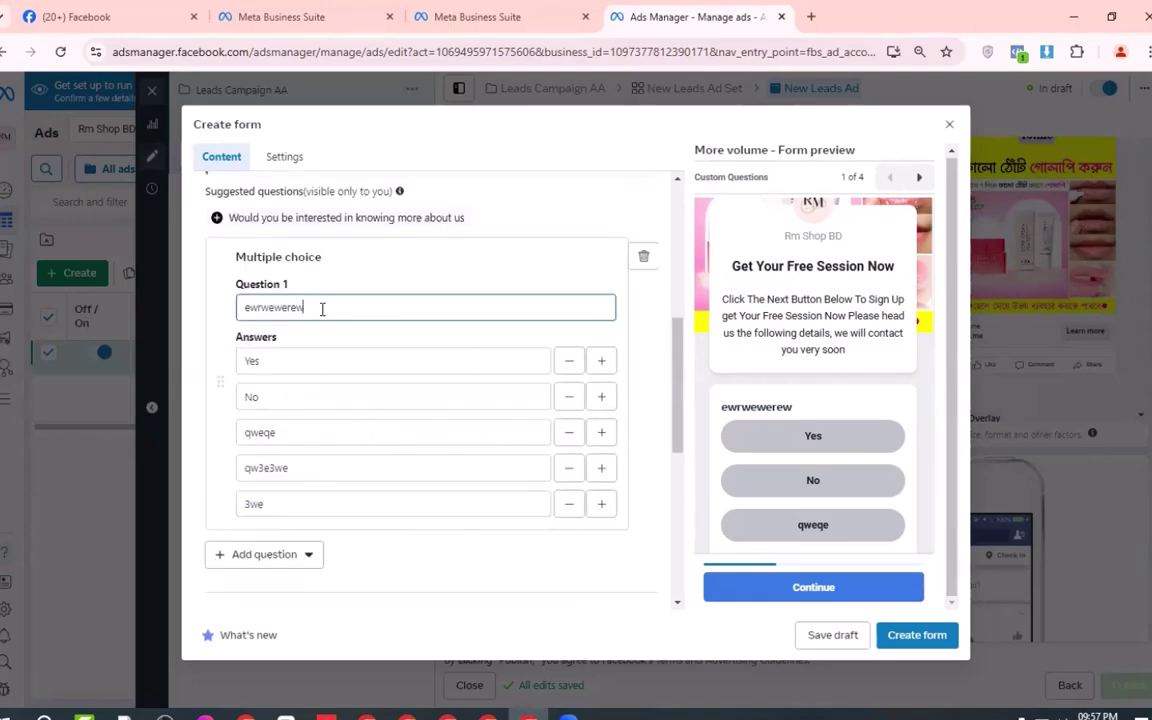
# Step: Change the first three answers of the multiple choice question to "1-5", "6-10" and "10-15"
pyautogui.moveTo(307, 307); pyautogui.dragTo(237, 312)
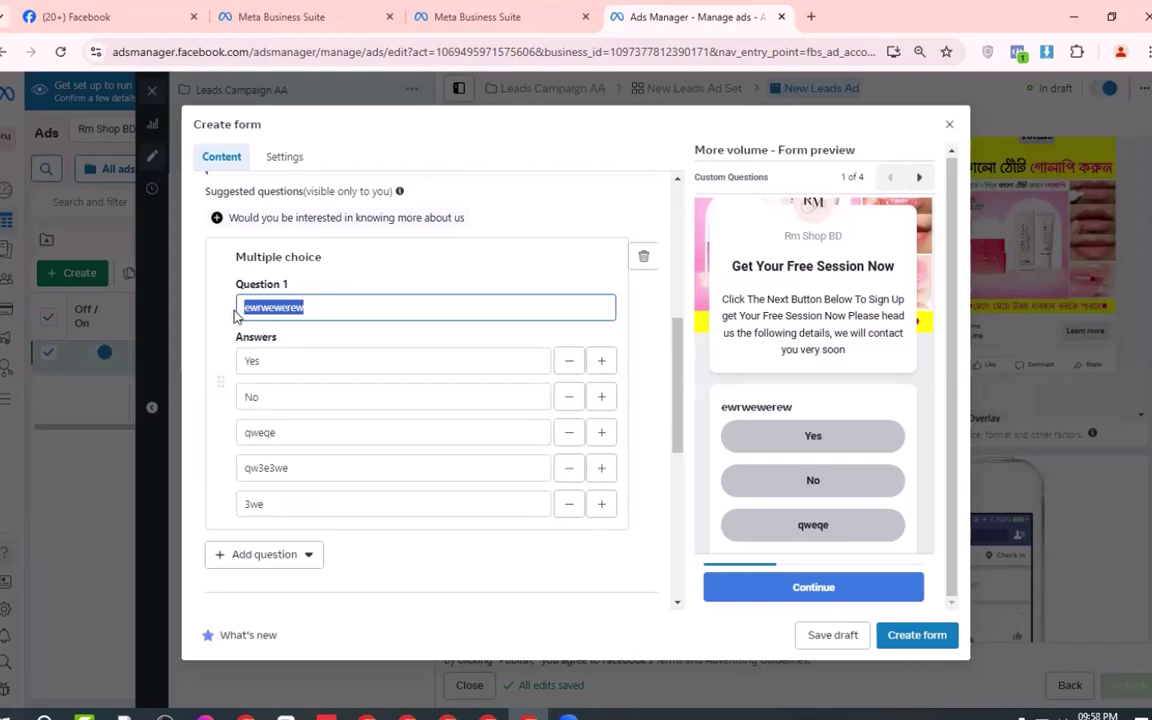
pyautogui.moveTo(286, 360); pyautogui.dragTo(243, 368)
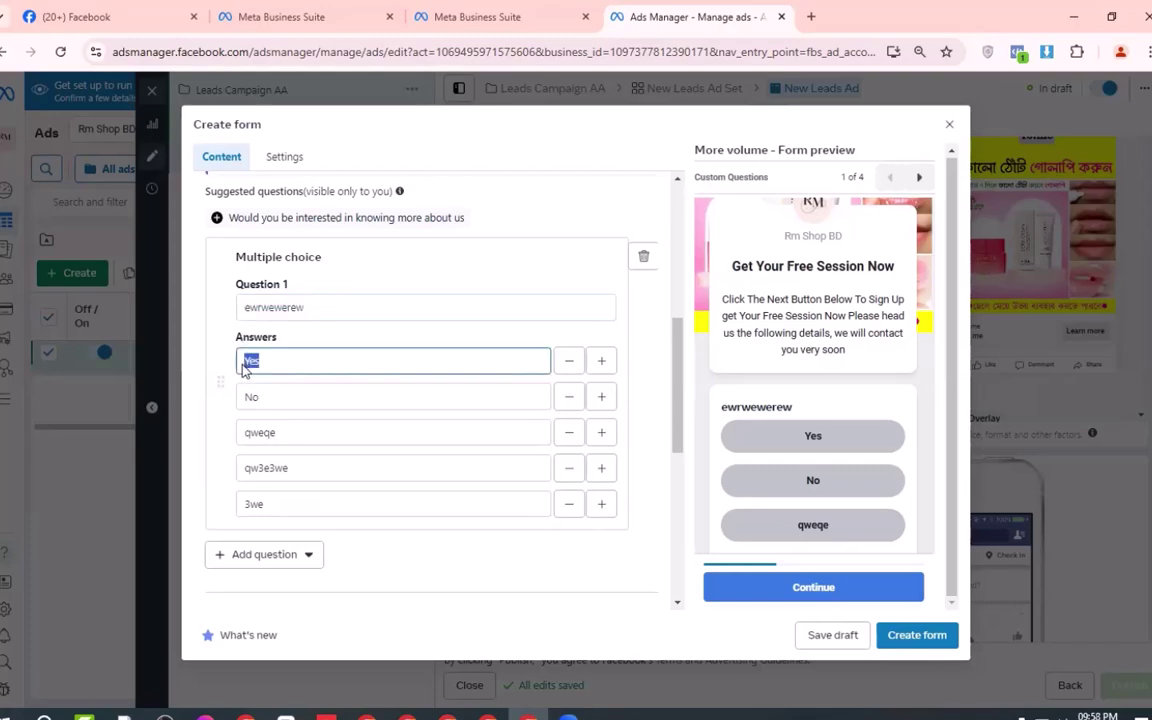
pyautogui.write('1')
pyautogui.moveTo(310, 398); pyautogui.dragTo(195, 407)
pyautogui.write('6-10')
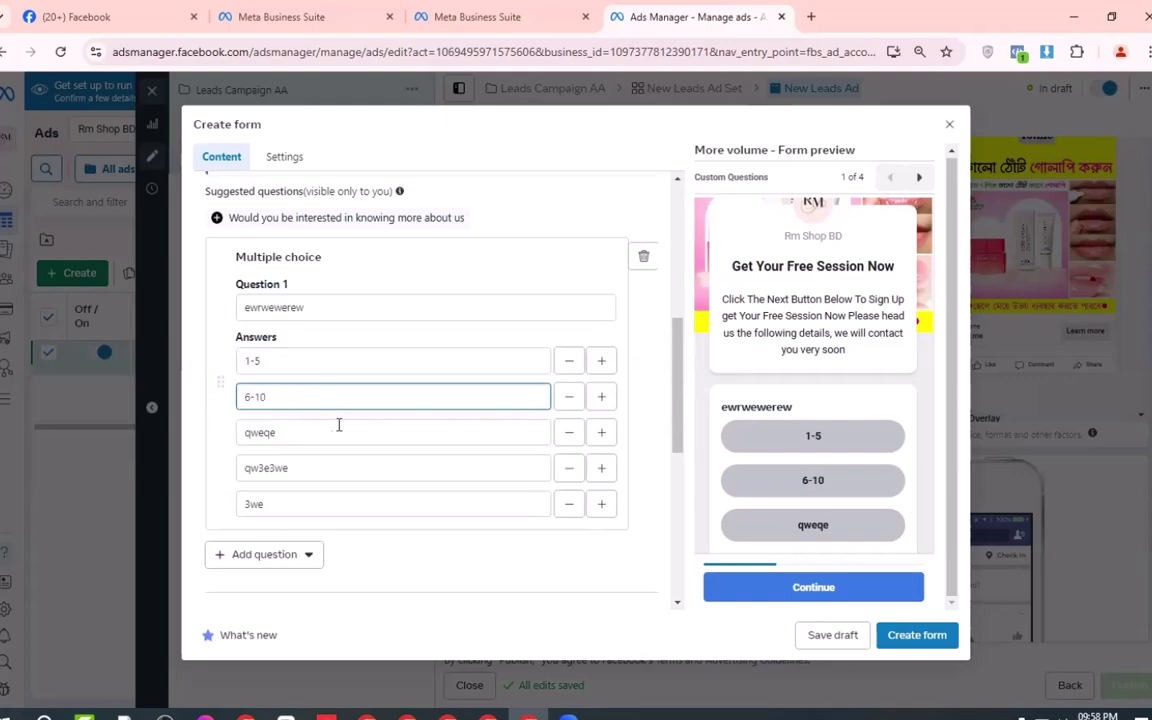
pyautogui.moveTo(334, 430); pyautogui.dragTo(230, 441)
pyautogui.press('BackSpace')
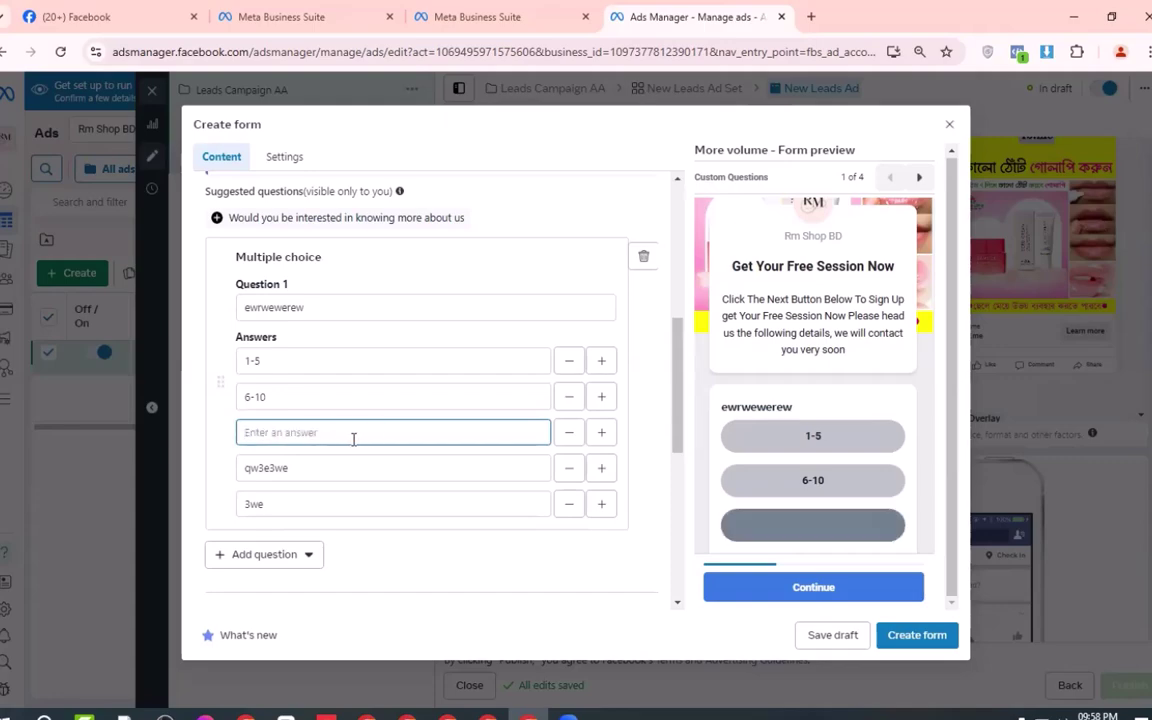
pyautogui.write('10-15')
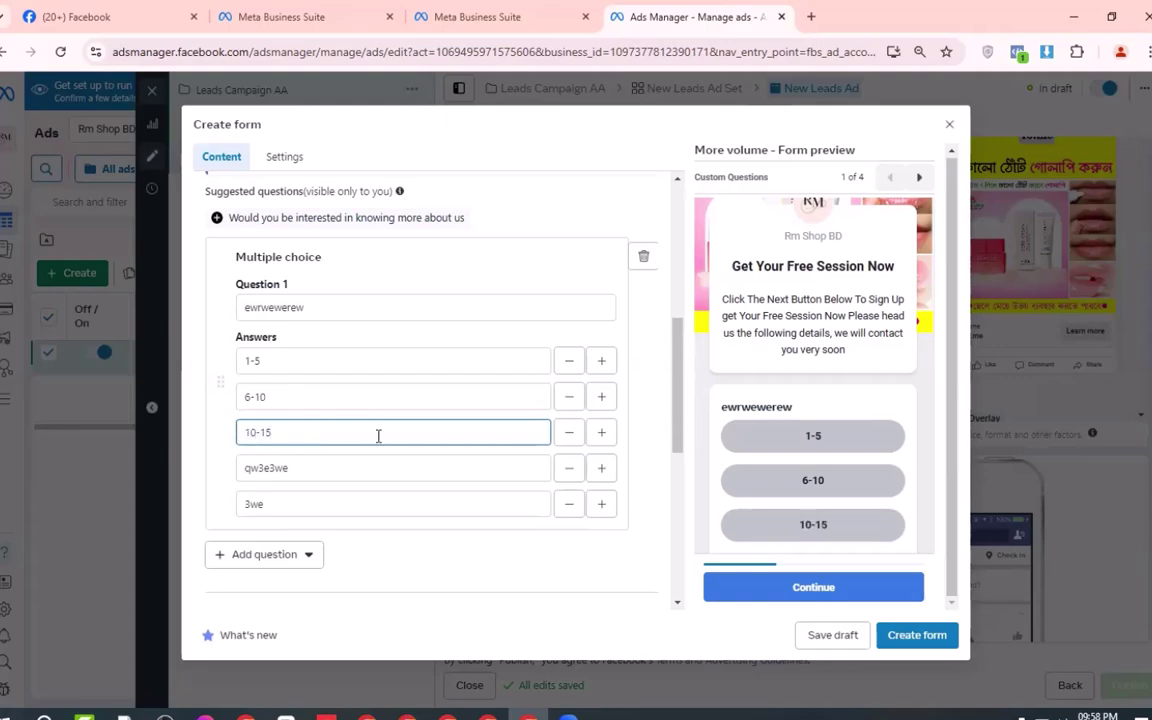
# Step: Remove the answer "3we" and delete the whole multiple choice question "ewrwewerew" from the form
pyautogui.click(568, 504)
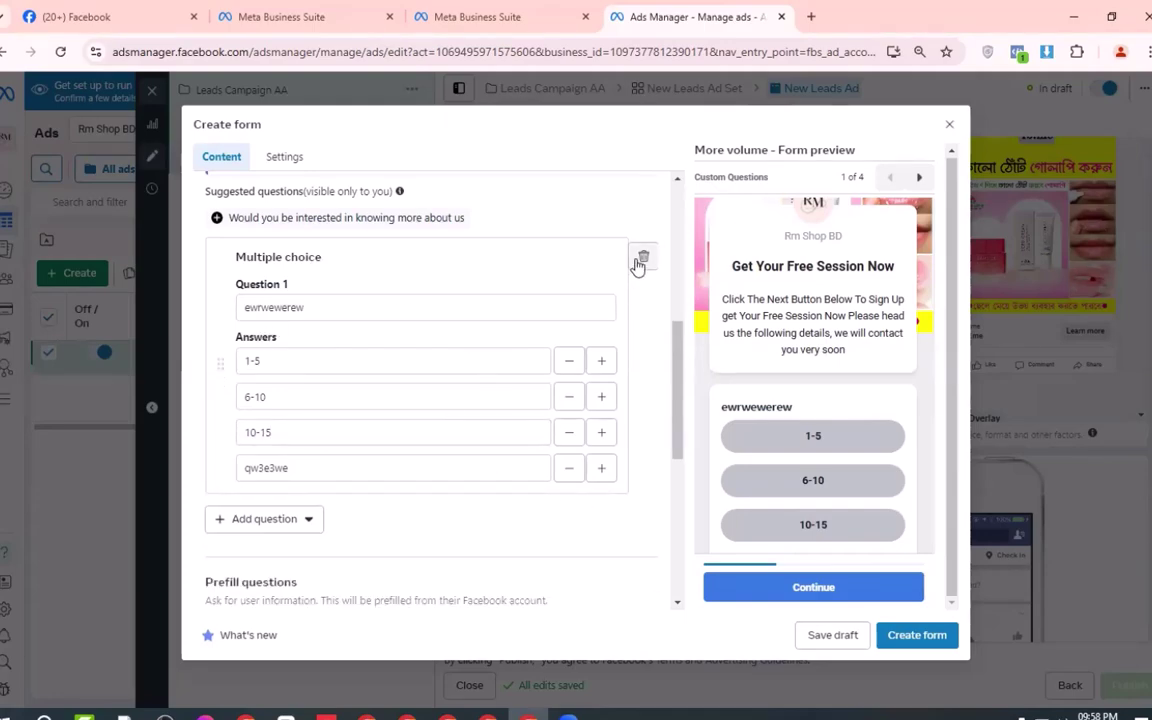
pyautogui.click(643, 256)
# Step: Try adding three blank multiple choice questions to the form and delete all three again
pyautogui.click(283, 254)
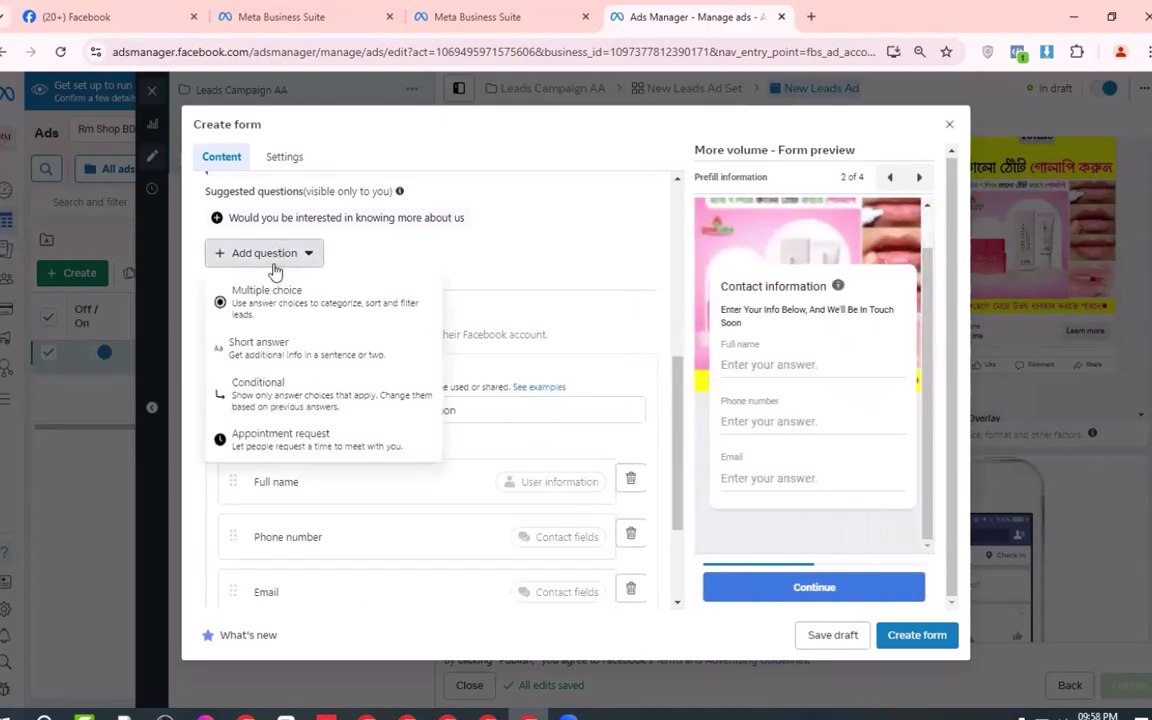
pyautogui.click(347, 300)
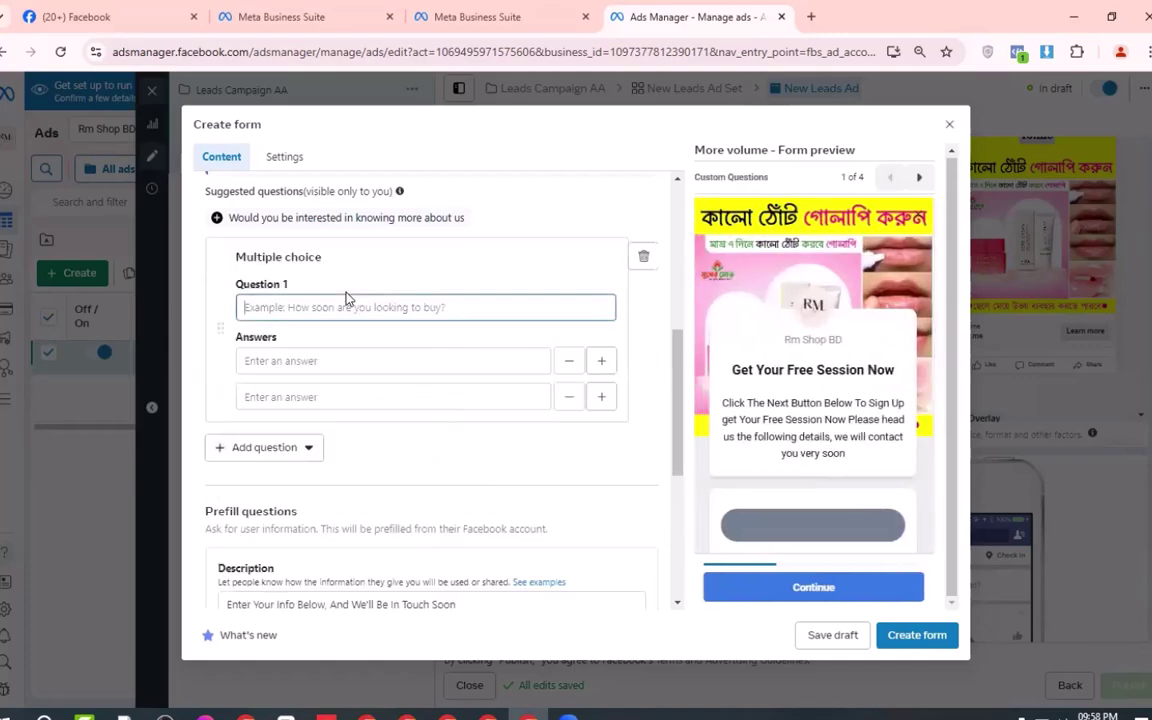
pyautogui.click(302, 449)
pyautogui.click(352, 492)
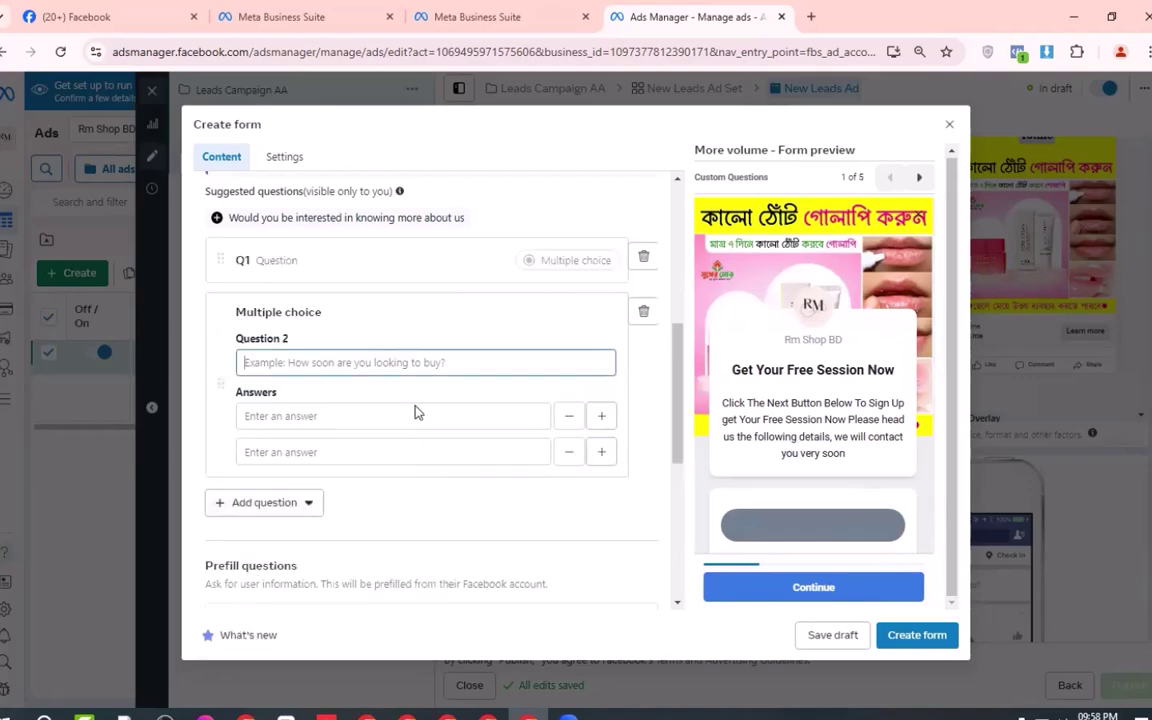
pyautogui.scroll(2, 404, 406)
pyautogui.scroll(-2, 404, 406)
pyautogui.click(306, 503)
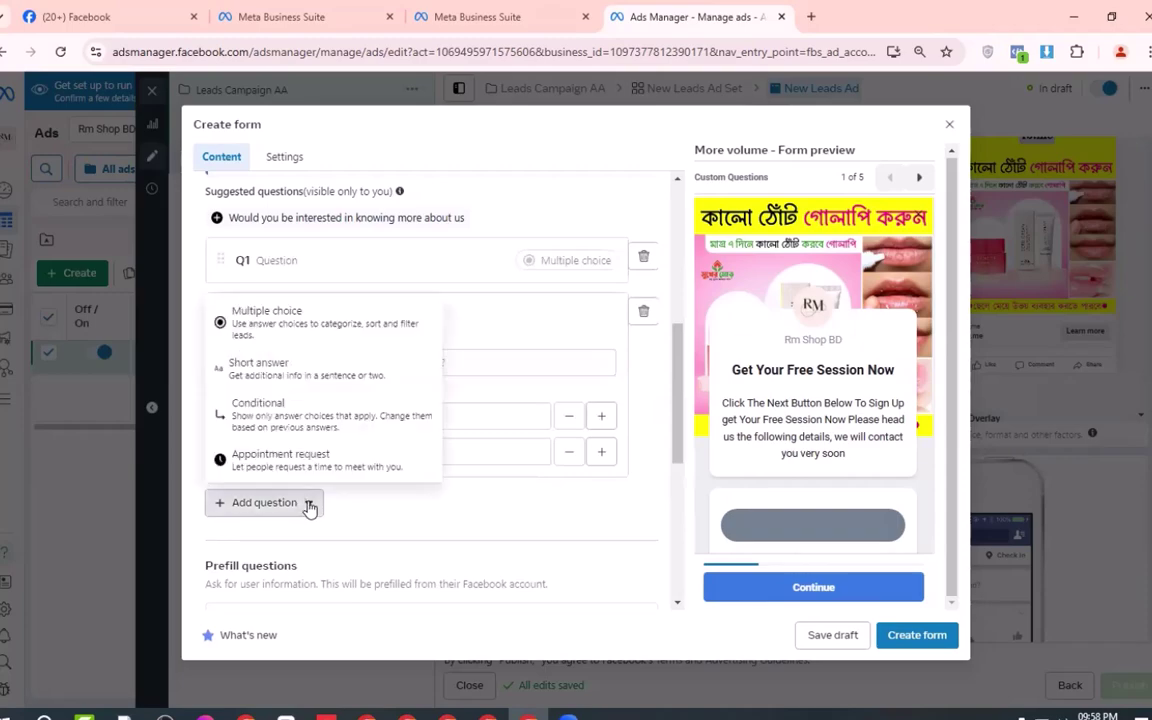
pyautogui.click(377, 335)
pyautogui.scroll(2, 643, 478)
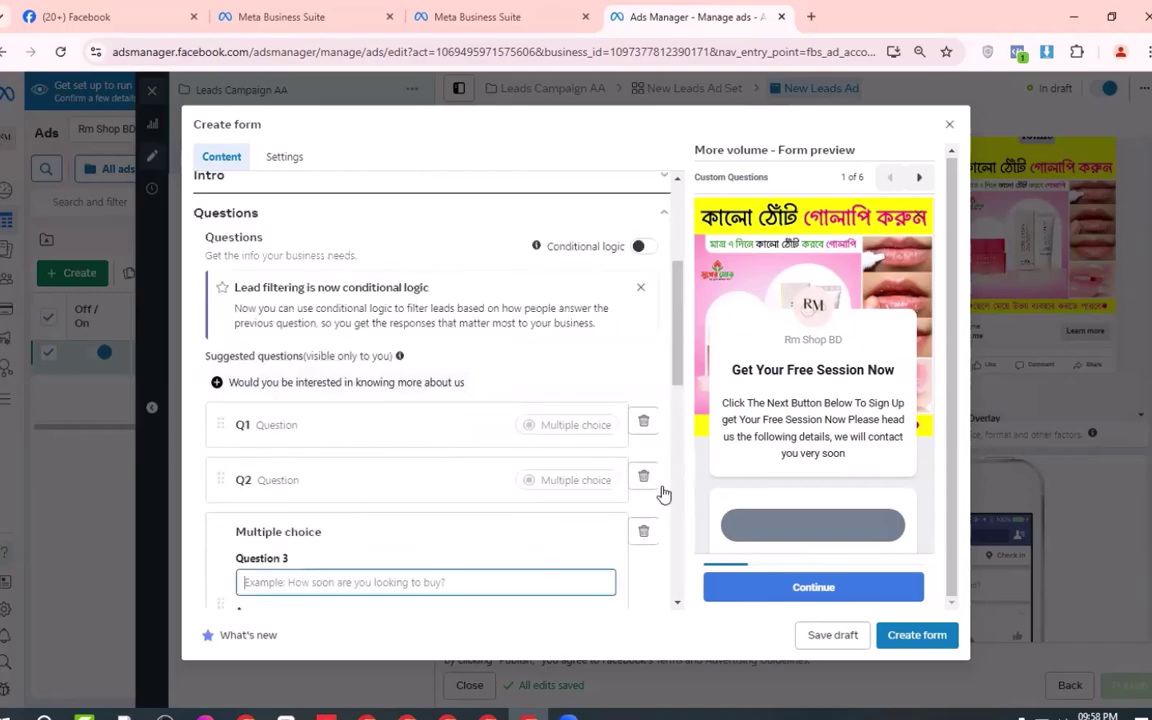
pyautogui.click(644, 533)
pyautogui.click(643, 477)
pyautogui.click(643, 422)
# Step: Add a short answer question "asdewrwr" to the form and check it in the form preview
pyautogui.click(300, 419)
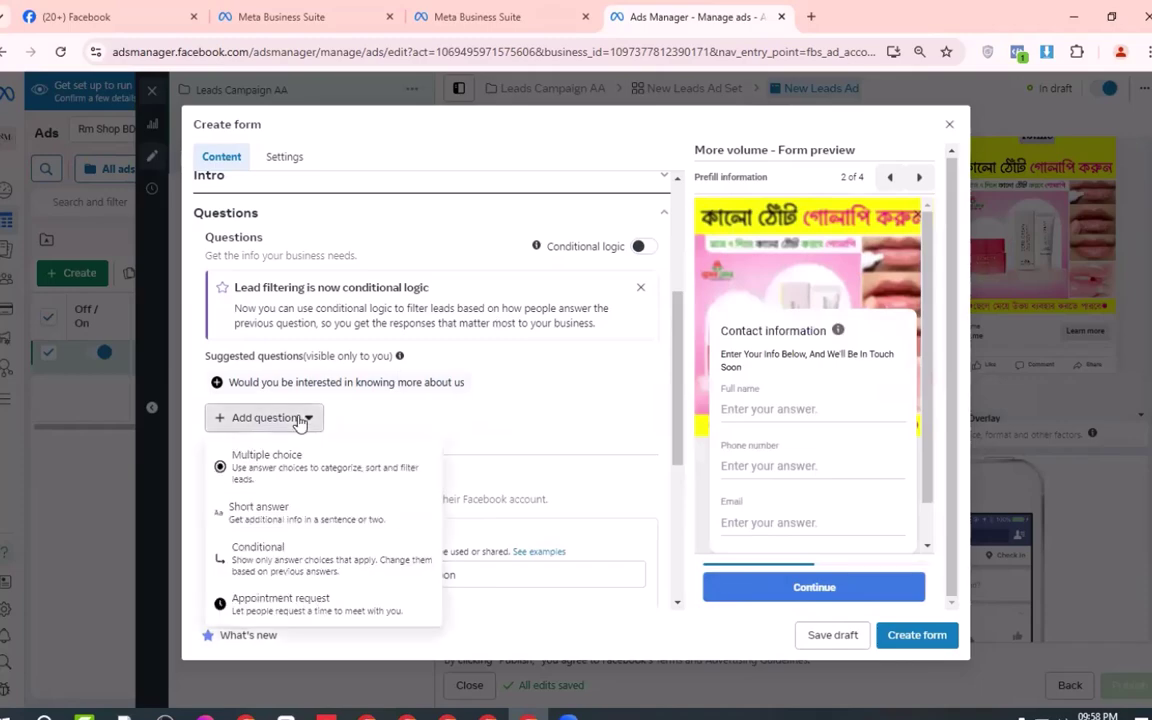
pyautogui.click(257, 511)
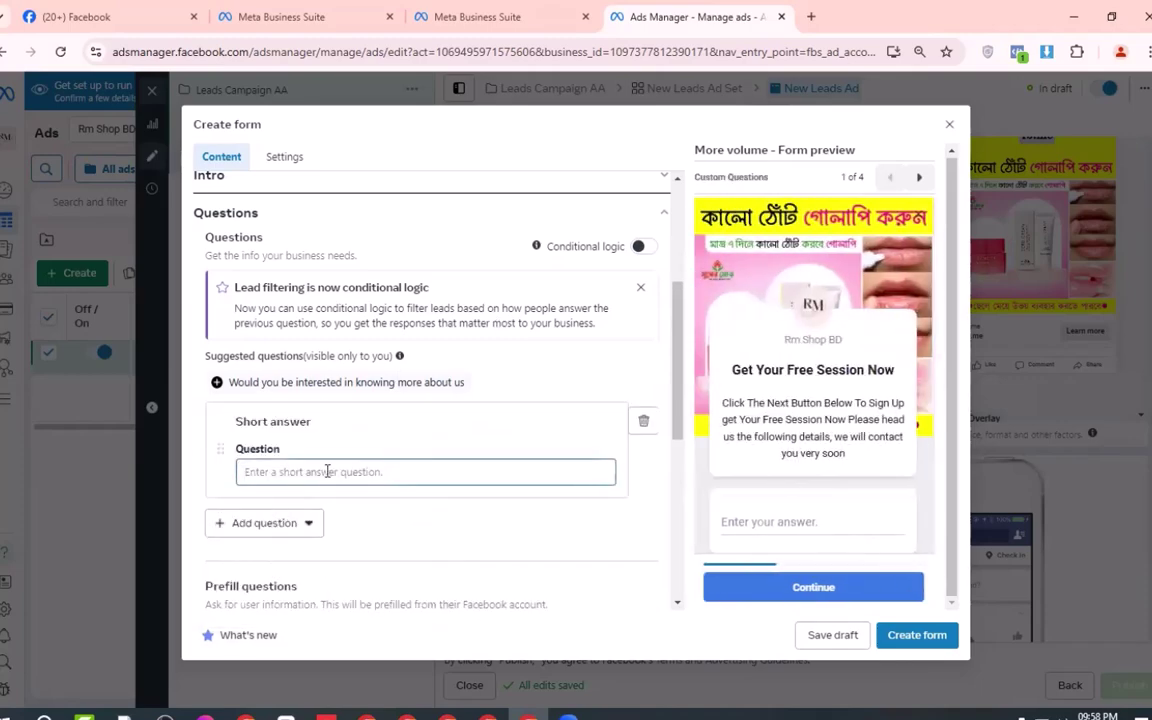
pyautogui.scroll(-2, 432, 441)
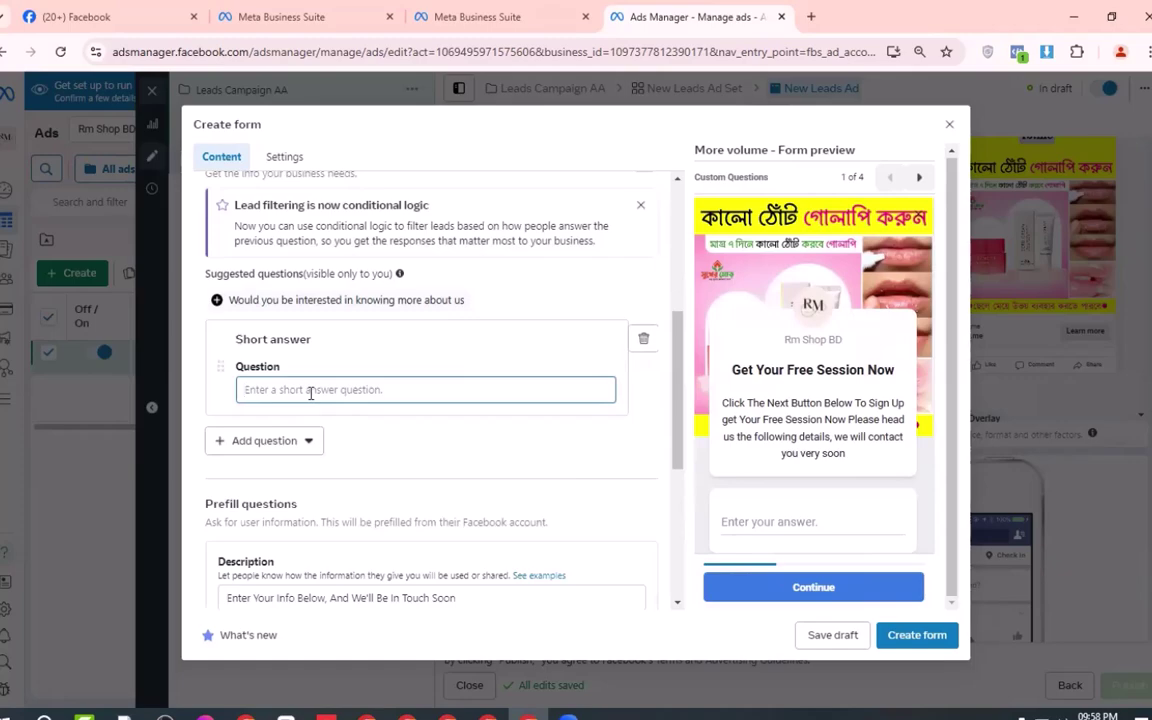
pyautogui.write('asdewrwr')
pyautogui.click(386, 427)
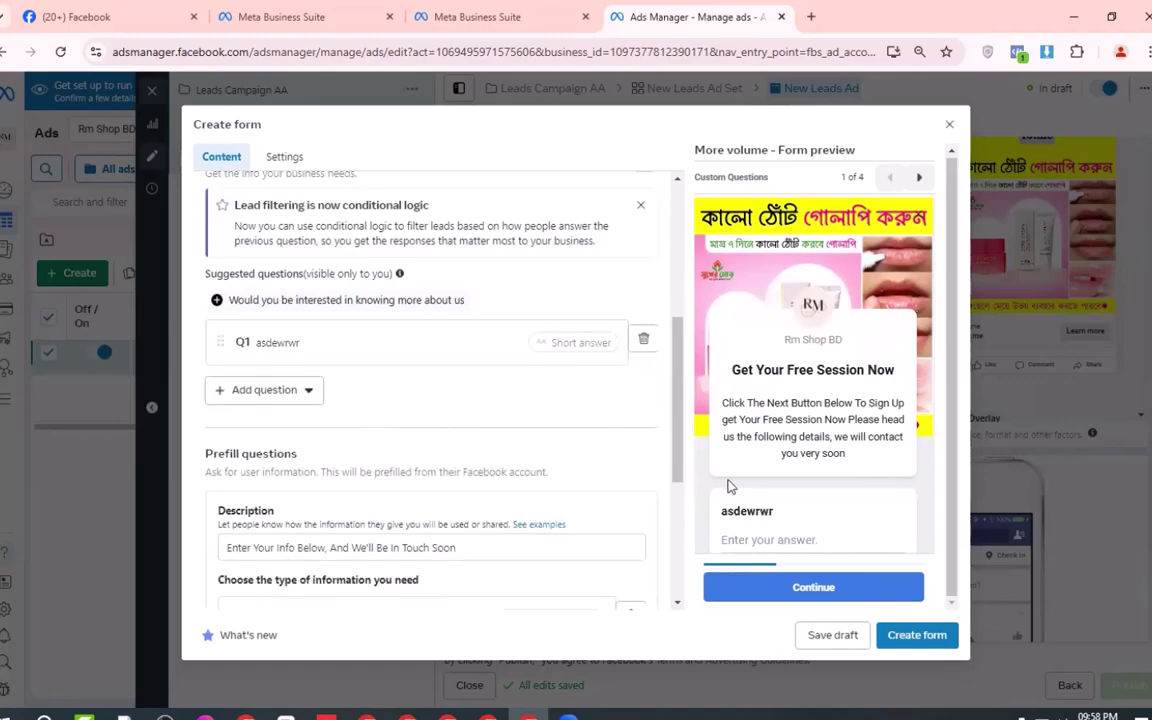
pyautogui.scroll(-1, 777, 474)
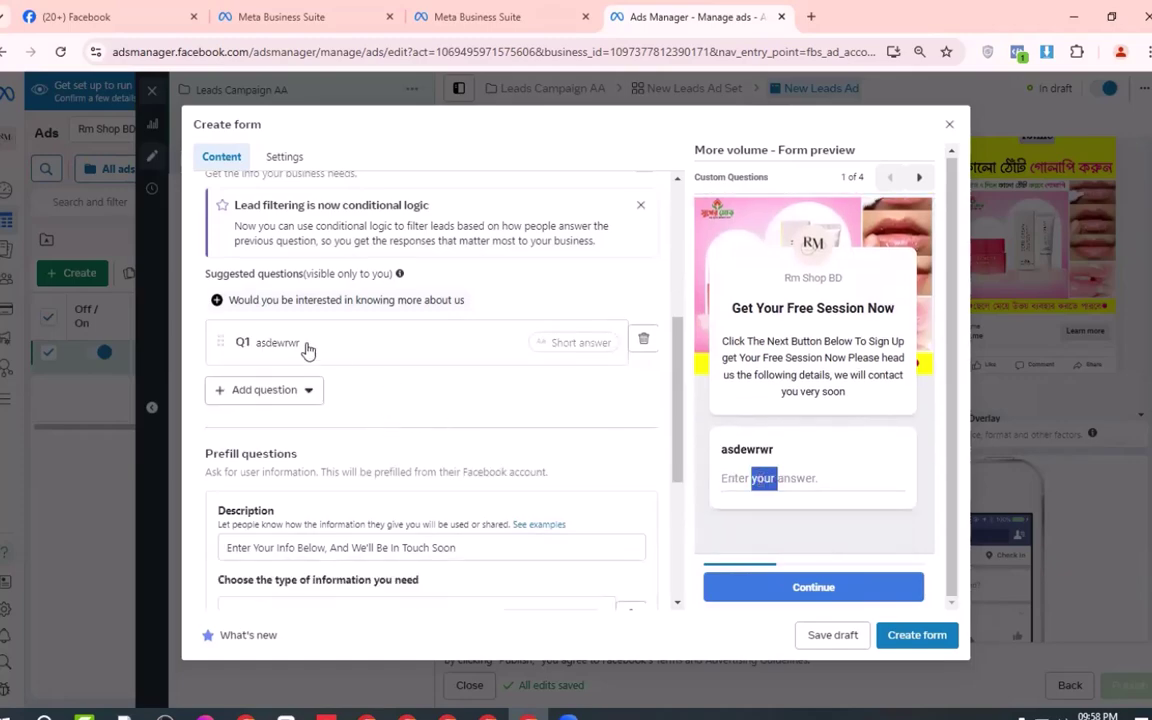
# Step: Reopen the short answer question, reword it to "wewdwar" and check its answer field in the preview
pyautogui.click(300, 345)
pyautogui.moveTo(373, 389); pyautogui.dragTo(230, 395)
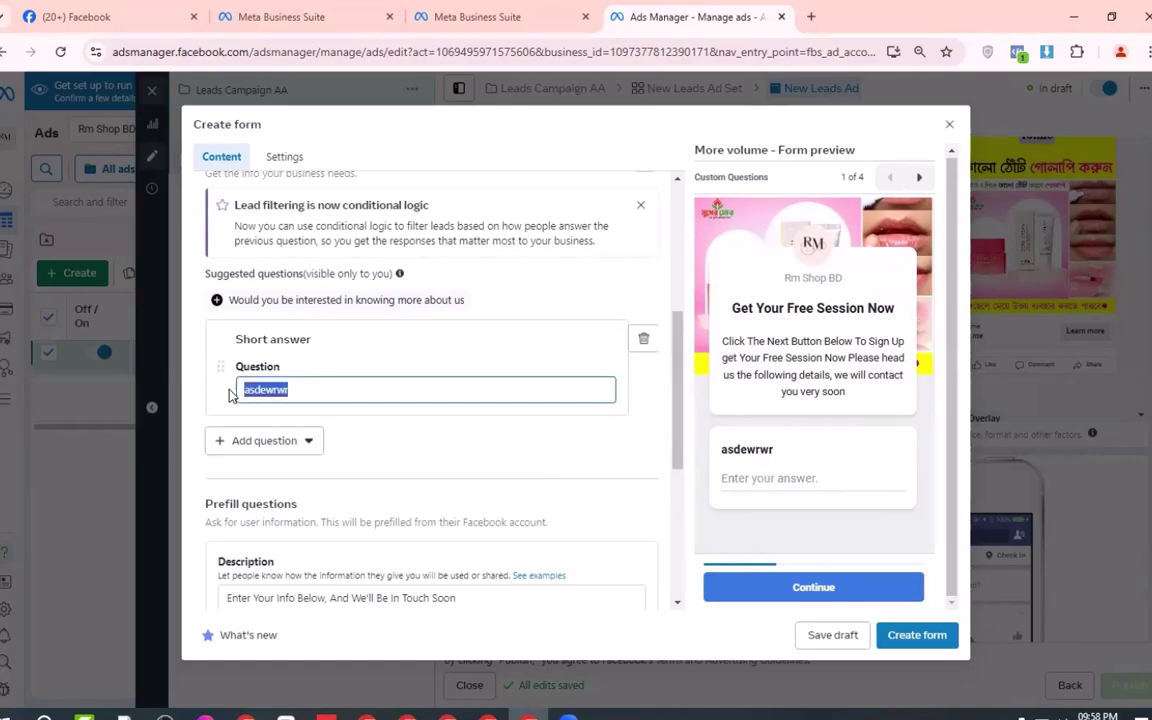
pyautogui.click(312, 394)
pyautogui.write('am')
pyautogui.doubleClick(256, 392)
pyautogui.write('wewdwar')
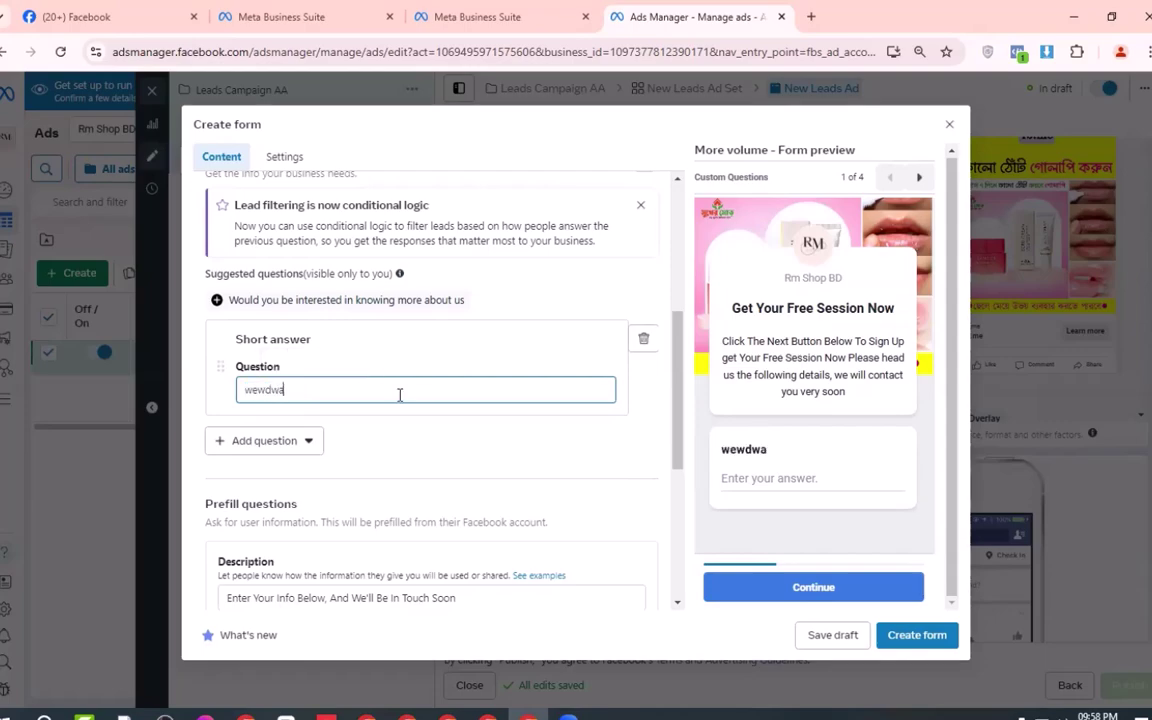
pyautogui.click(793, 482)
pyautogui.doubleClick(793, 482)
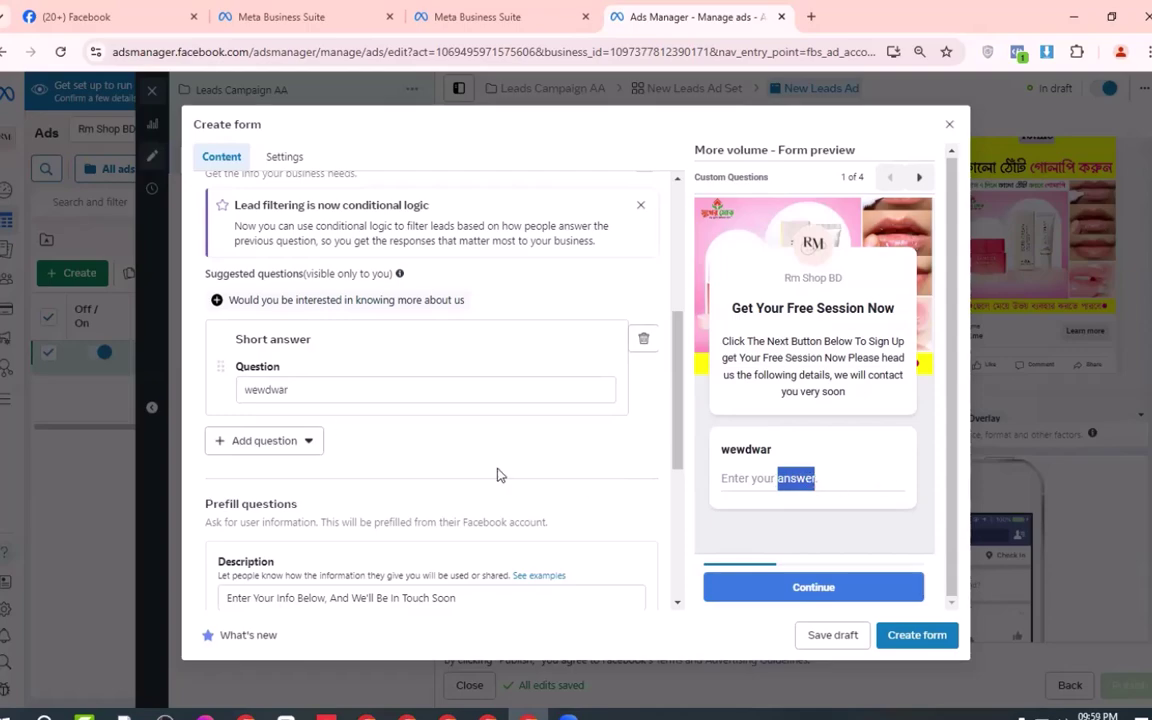
# Step: Try adding two more blank short answer questions, and delete all three short answer questions from the form
pyautogui.click(305, 440)
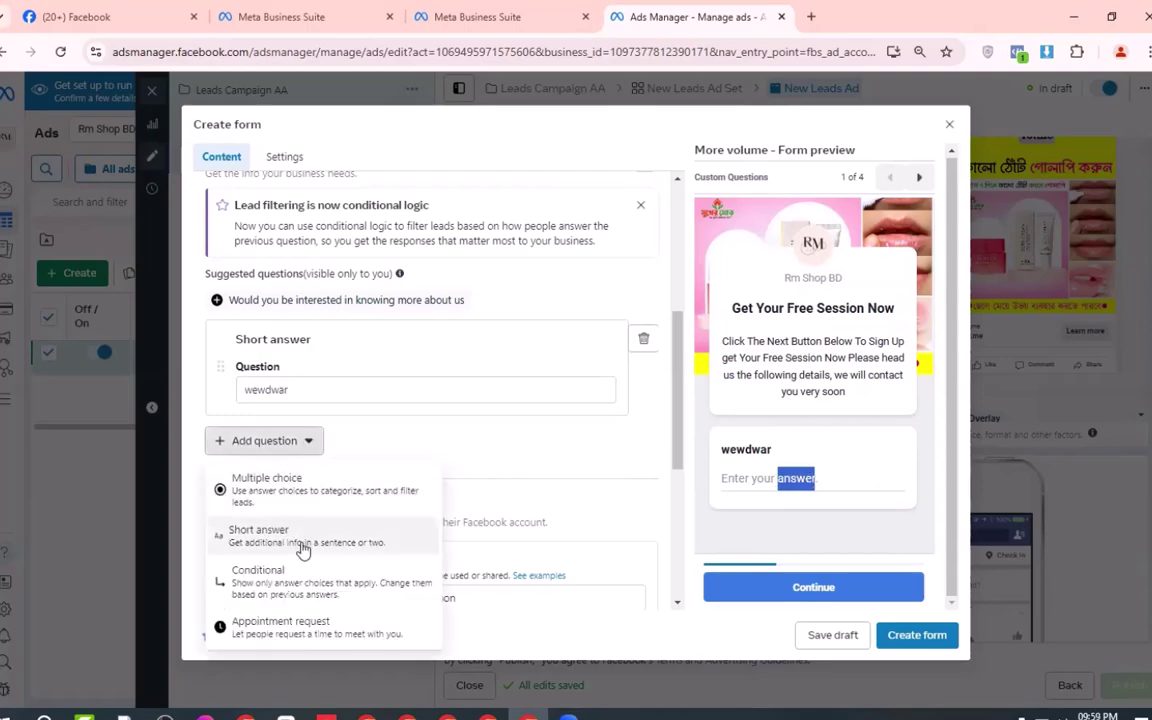
pyautogui.click(305, 545)
pyautogui.click(295, 495)
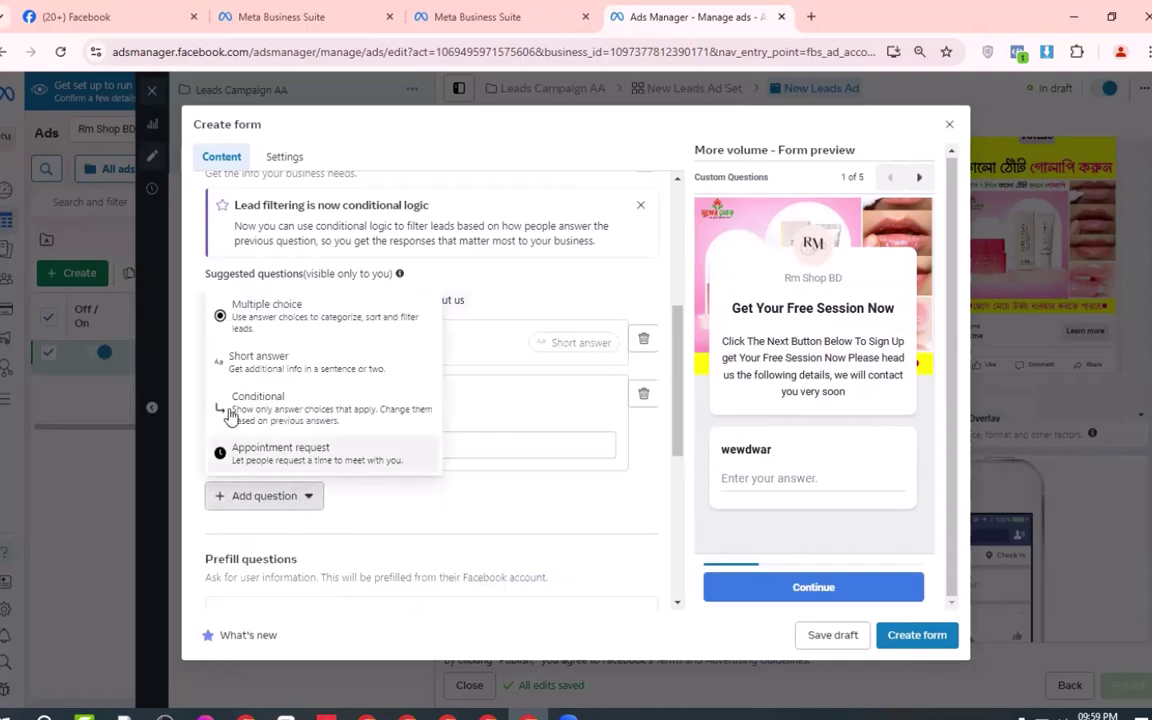
pyautogui.click(325, 365)
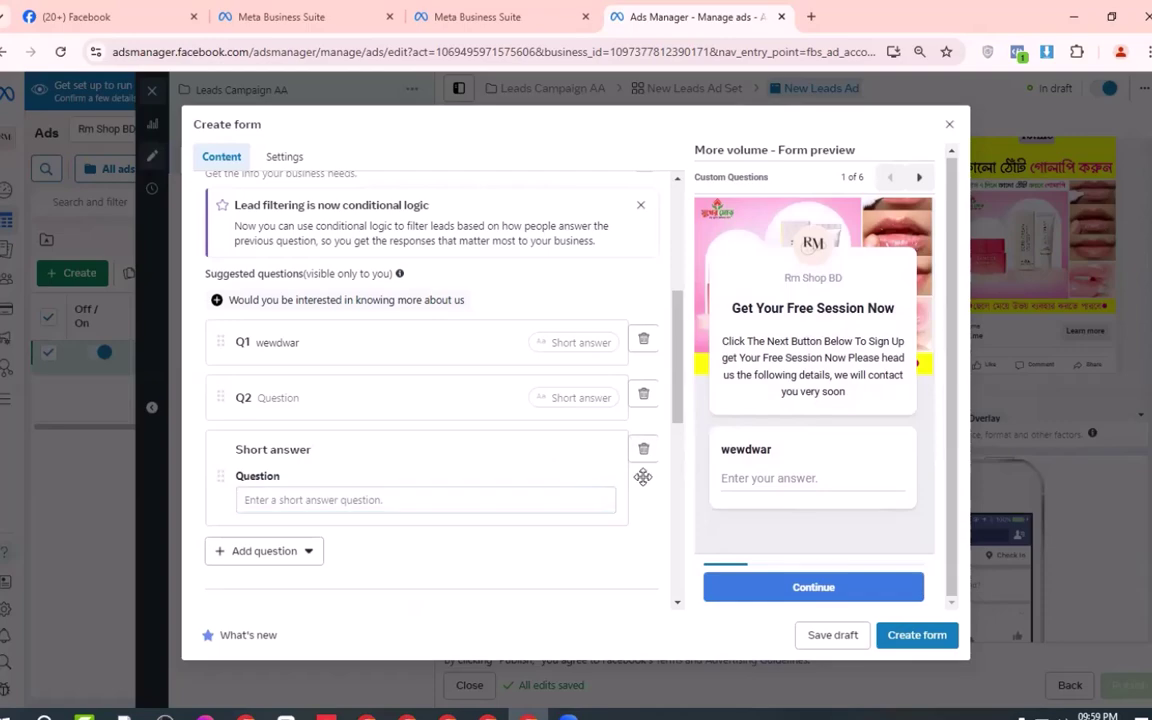
pyautogui.click(643, 449)
pyautogui.click(643, 390)
pyautogui.click(641, 340)
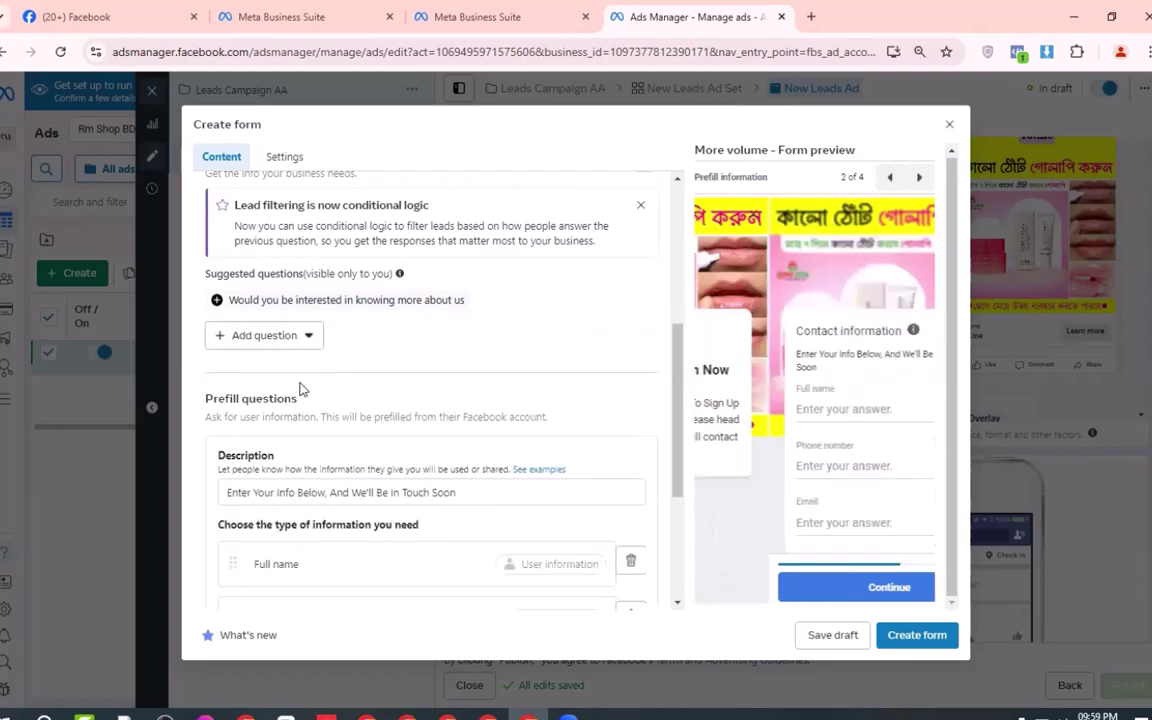
# Step: Try a conditional question and an appointment request in the form, deleting each one again
pyautogui.click(292, 338)
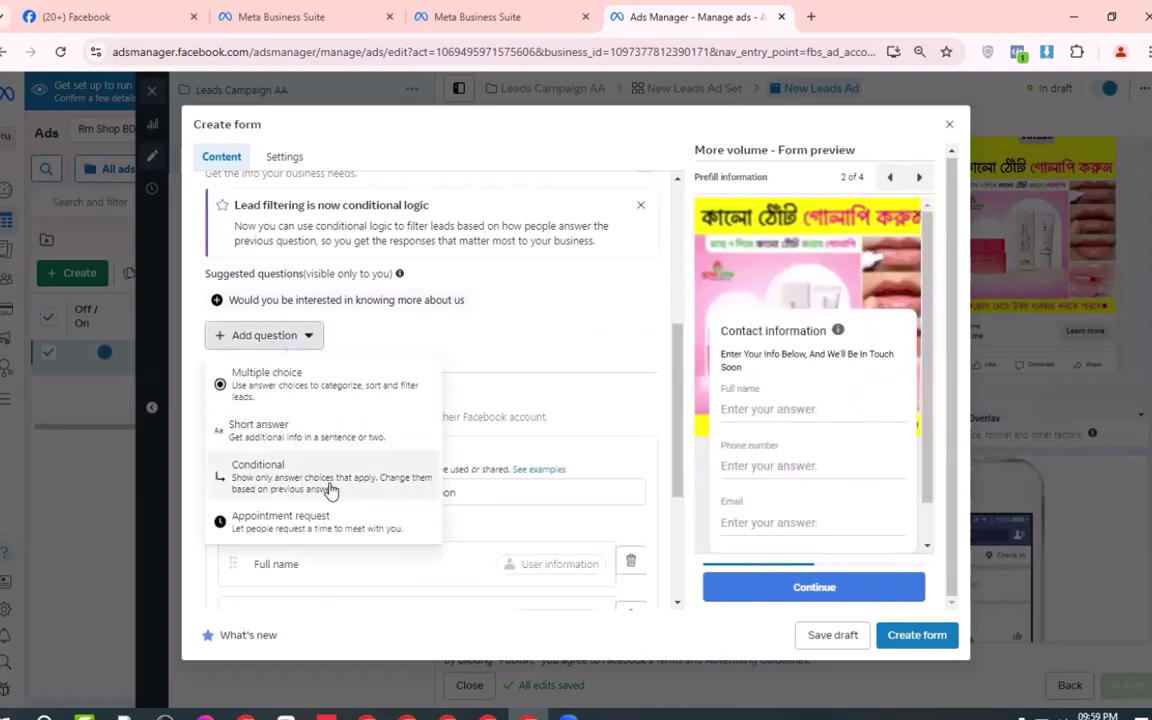
pyautogui.click(398, 468)
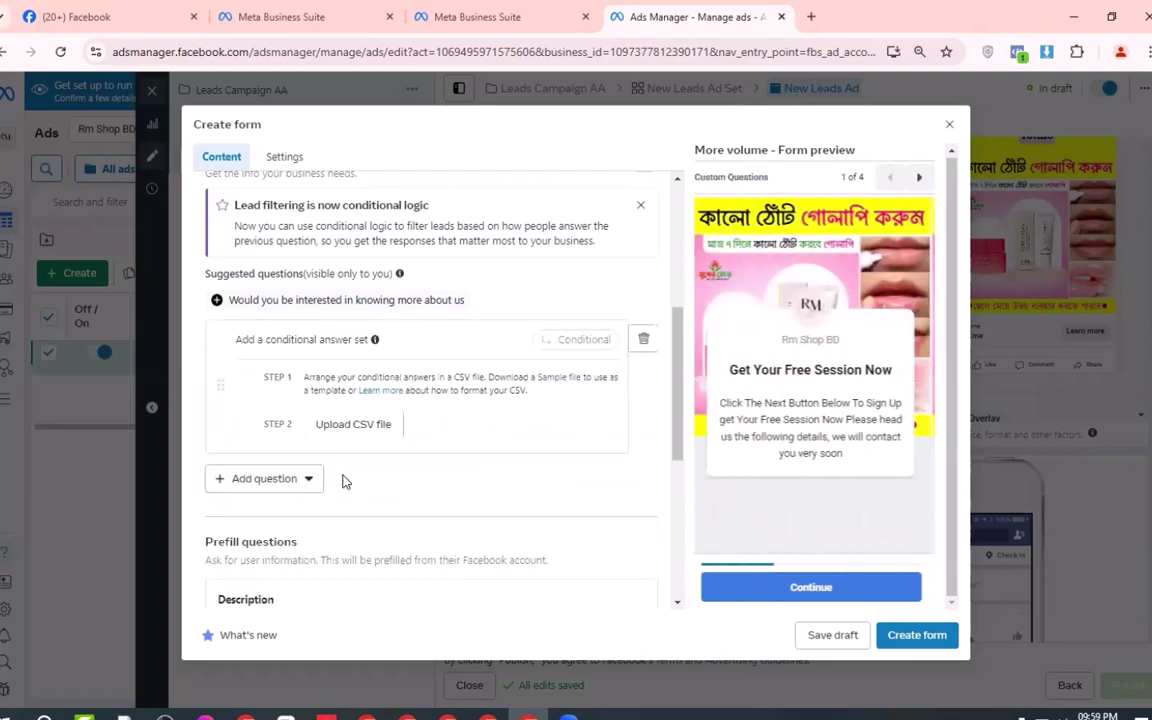
pyautogui.click(643, 339)
pyautogui.click(289, 338)
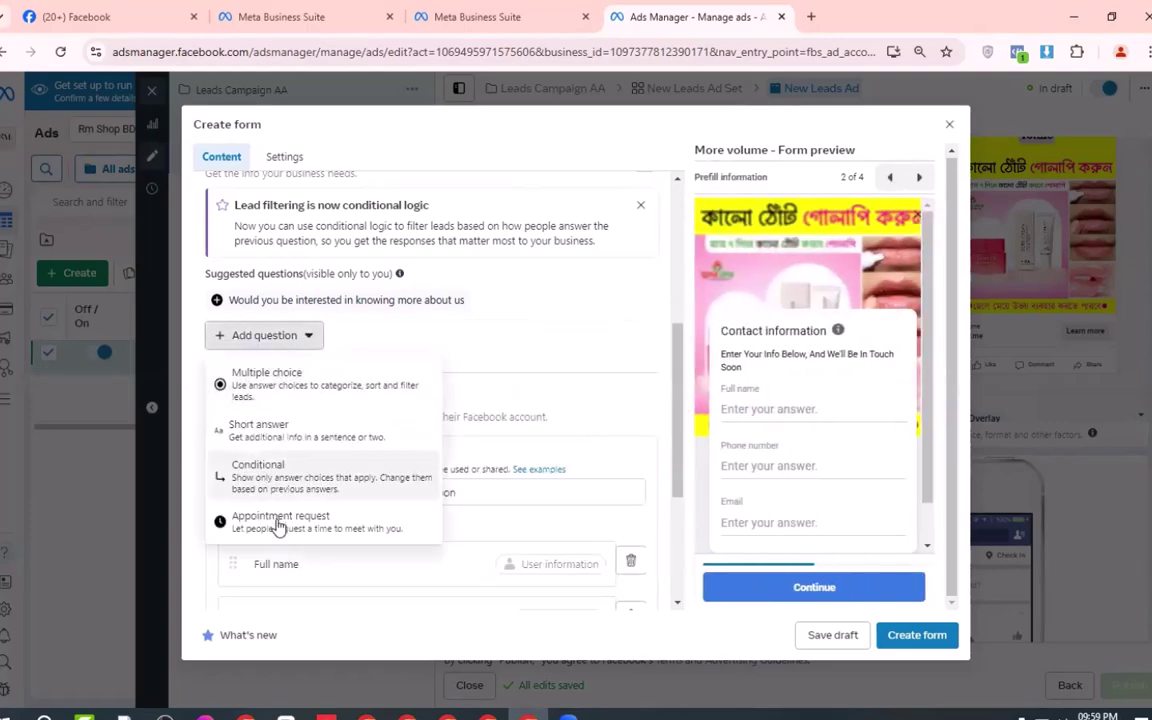
pyautogui.click(384, 521)
pyautogui.scroll(-2, 522, 391)
pyautogui.scroll(3, 540, 400)
pyautogui.click(644, 424)
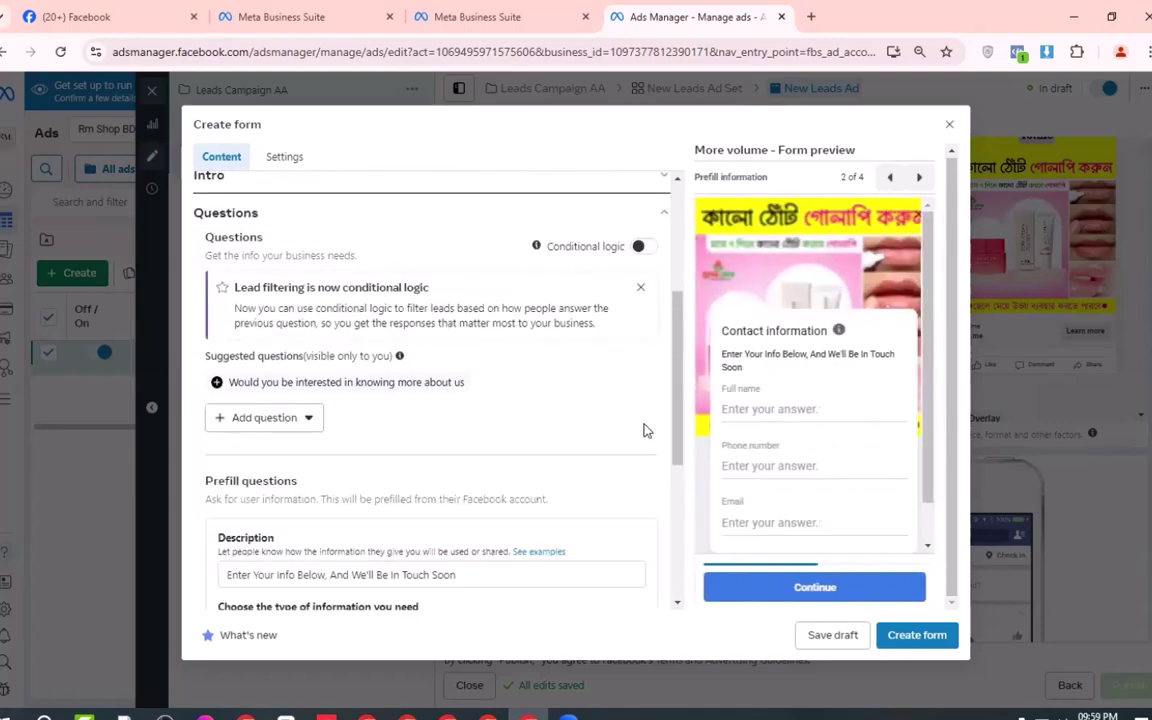
# Step: Try a blank multiple choice question and a blank short answer question once more, deleting each again
pyautogui.click(308, 418)
pyautogui.click(292, 460)
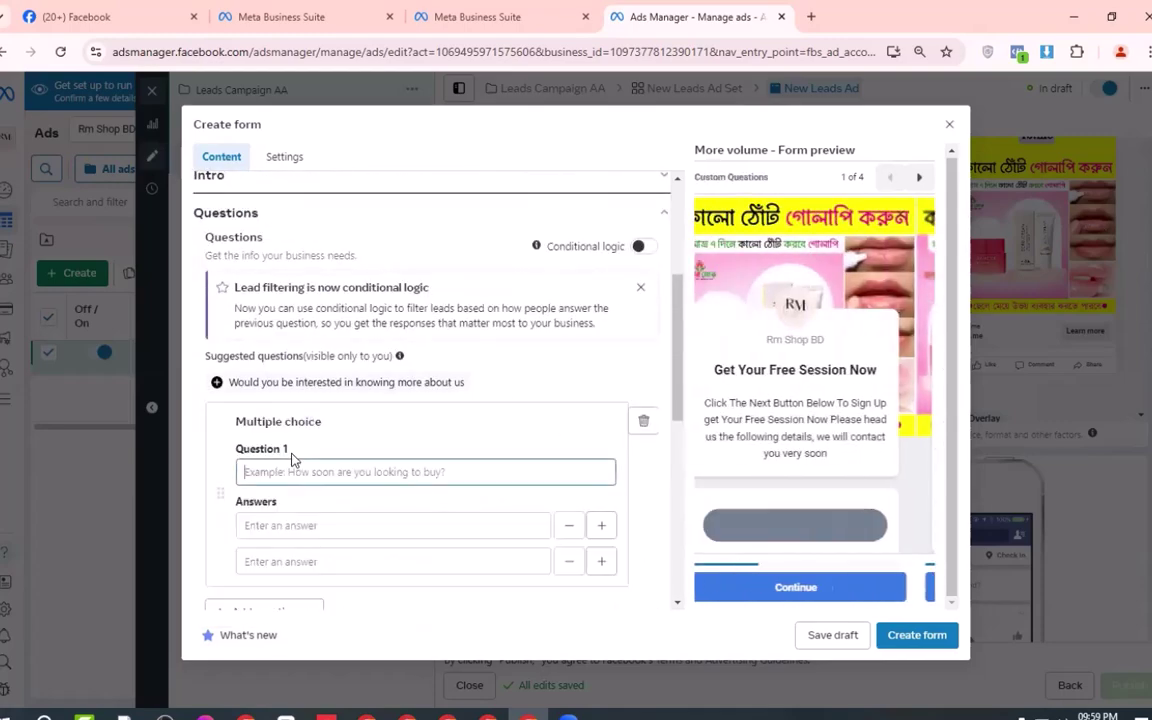
pyautogui.click(641, 421)
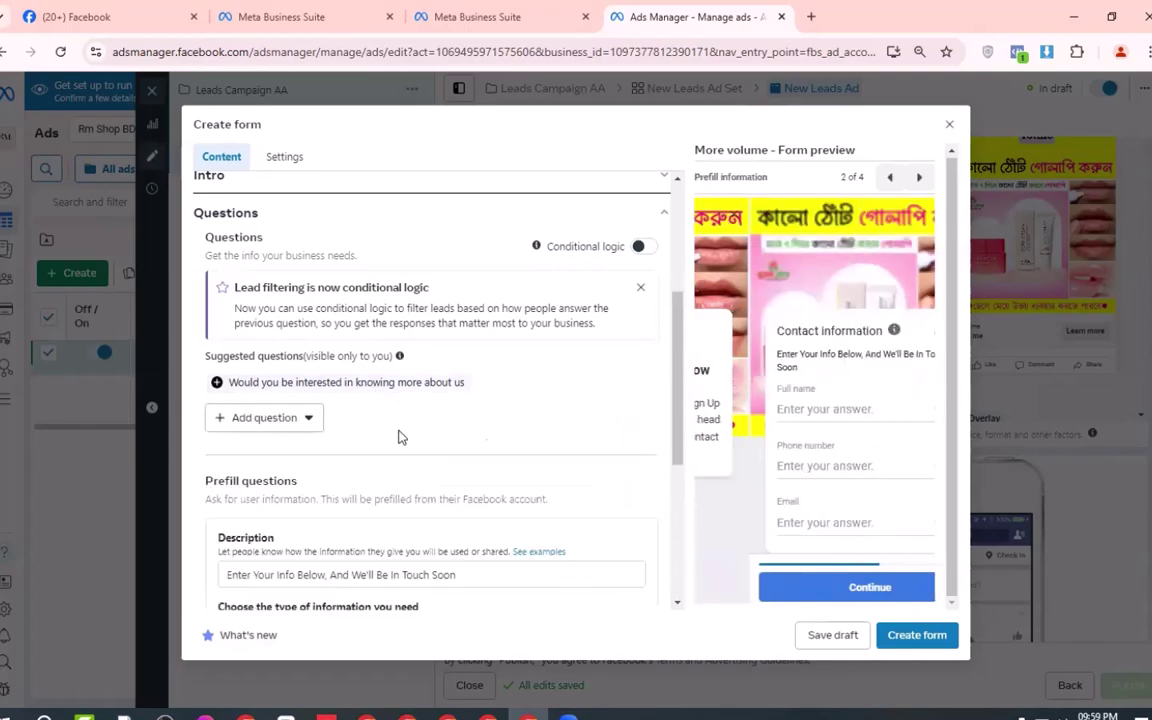
pyautogui.click(262, 418)
pyautogui.click(280, 510)
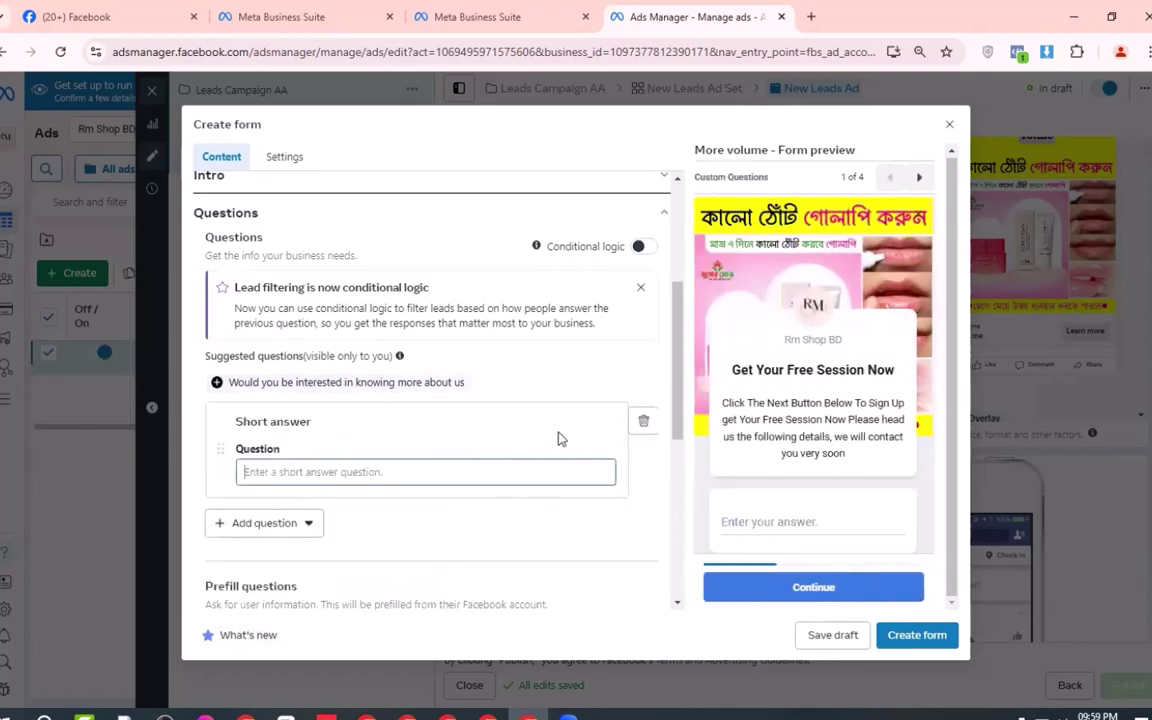
pyautogui.click(643, 421)
# Step: Try a Job title field from the work information category in the prefill questions, and delete it again
pyautogui.scroll(-3, 437, 425)
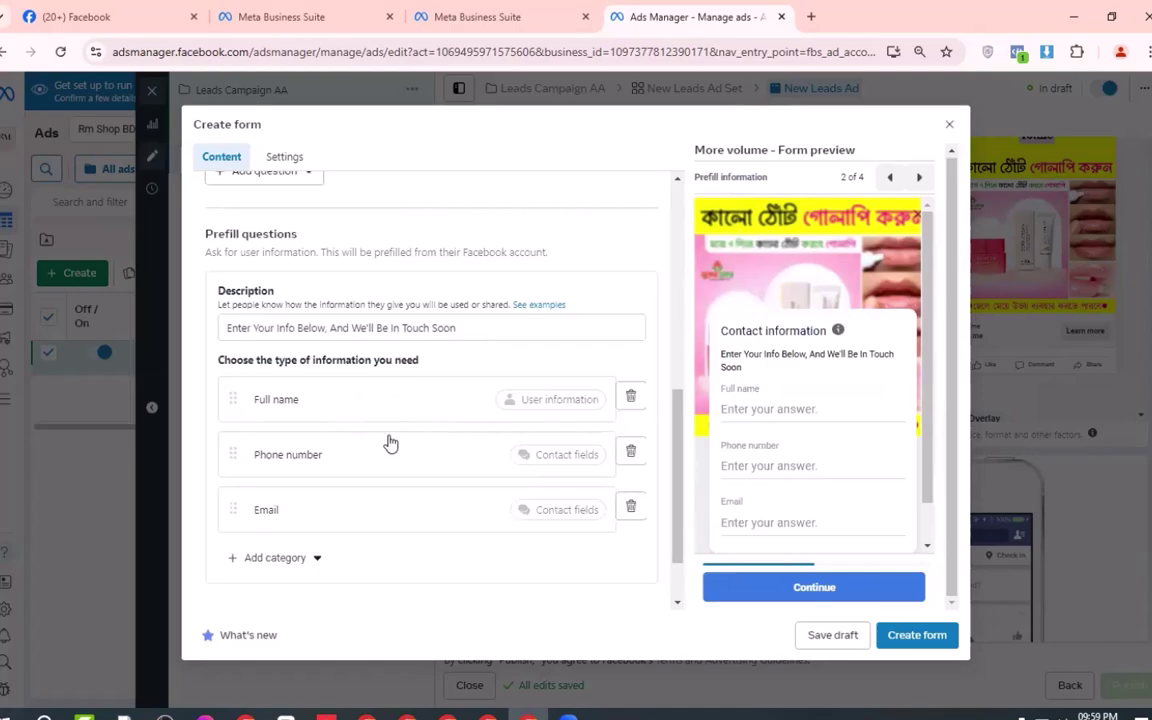
pyautogui.scroll(1, 414, 434)
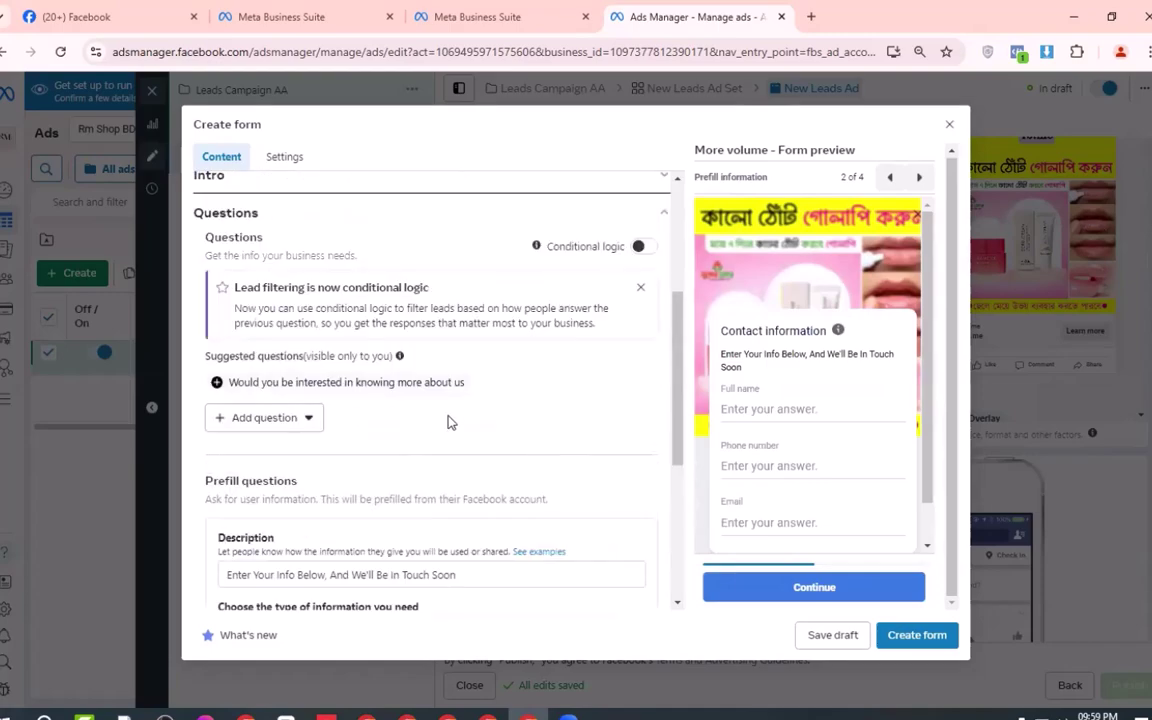
pyautogui.scroll(-1, 390, 450)
pyautogui.scroll(-1, 367, 468)
pyautogui.click(280, 476)
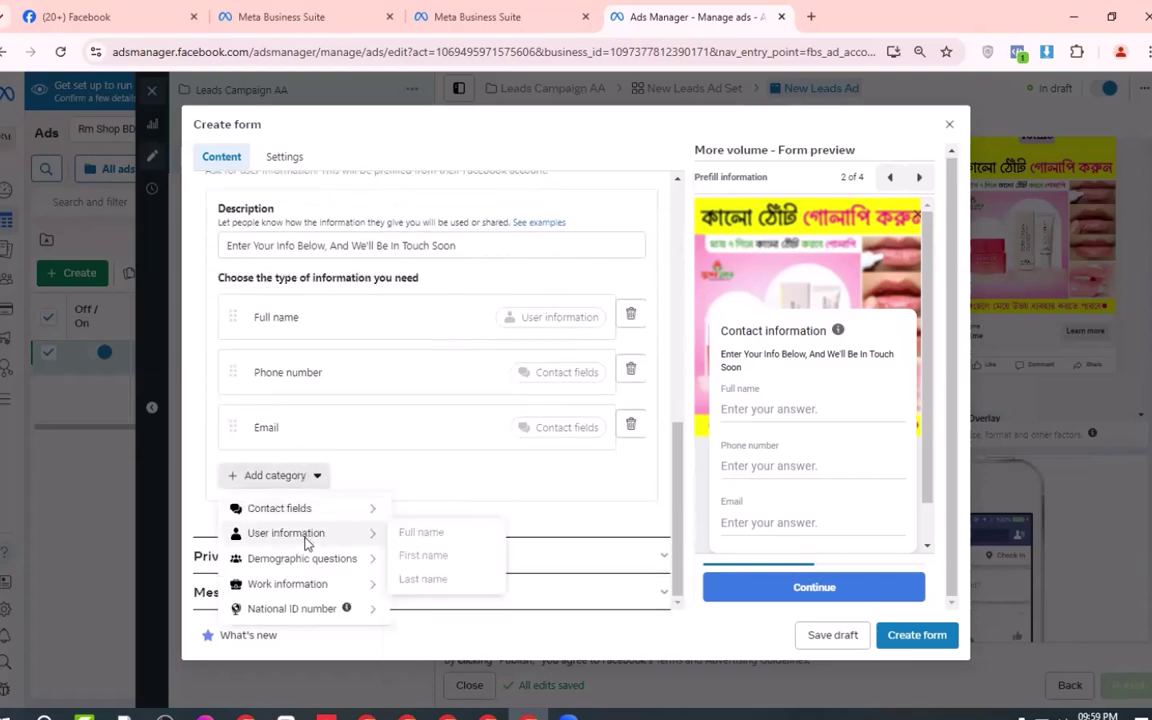
pyautogui.moveTo(310, 559)
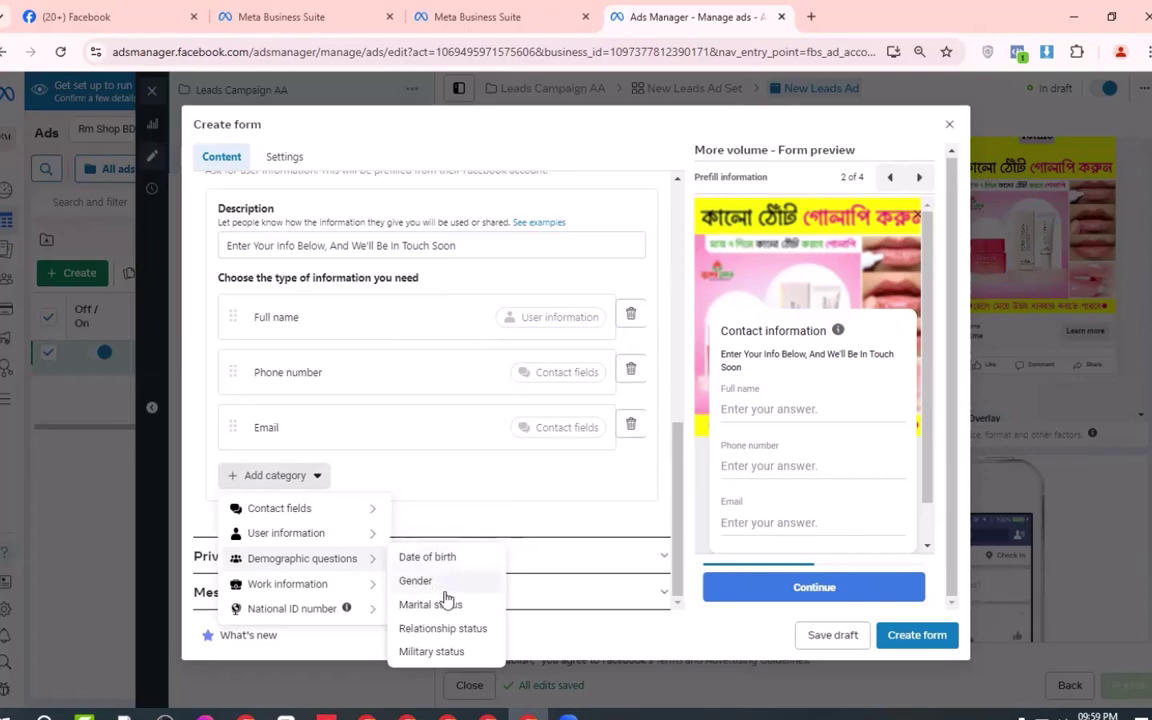
pyautogui.moveTo(315, 594)
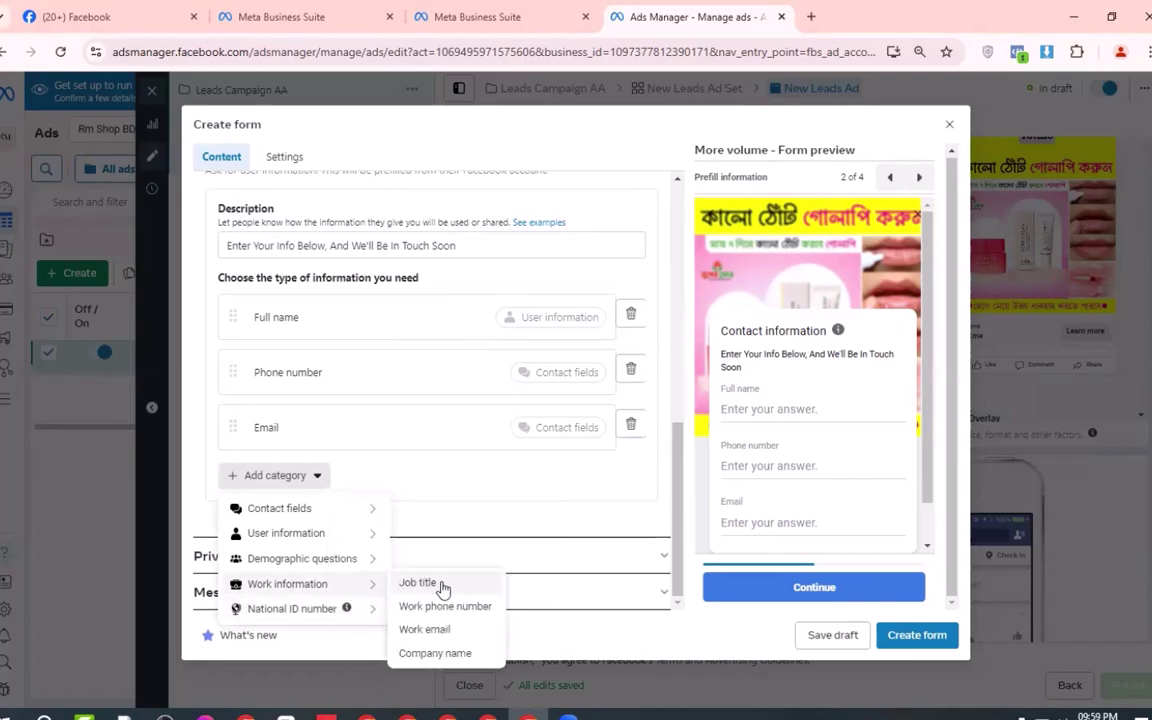
pyautogui.click(418, 583)
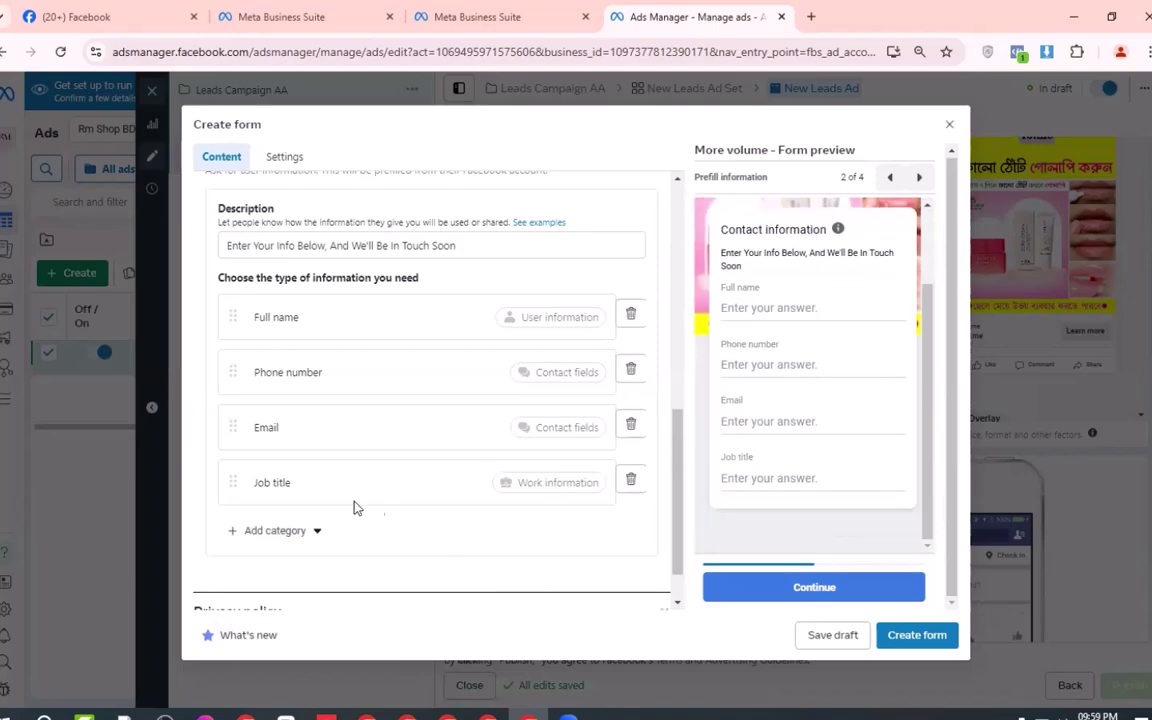
pyautogui.click(630, 481)
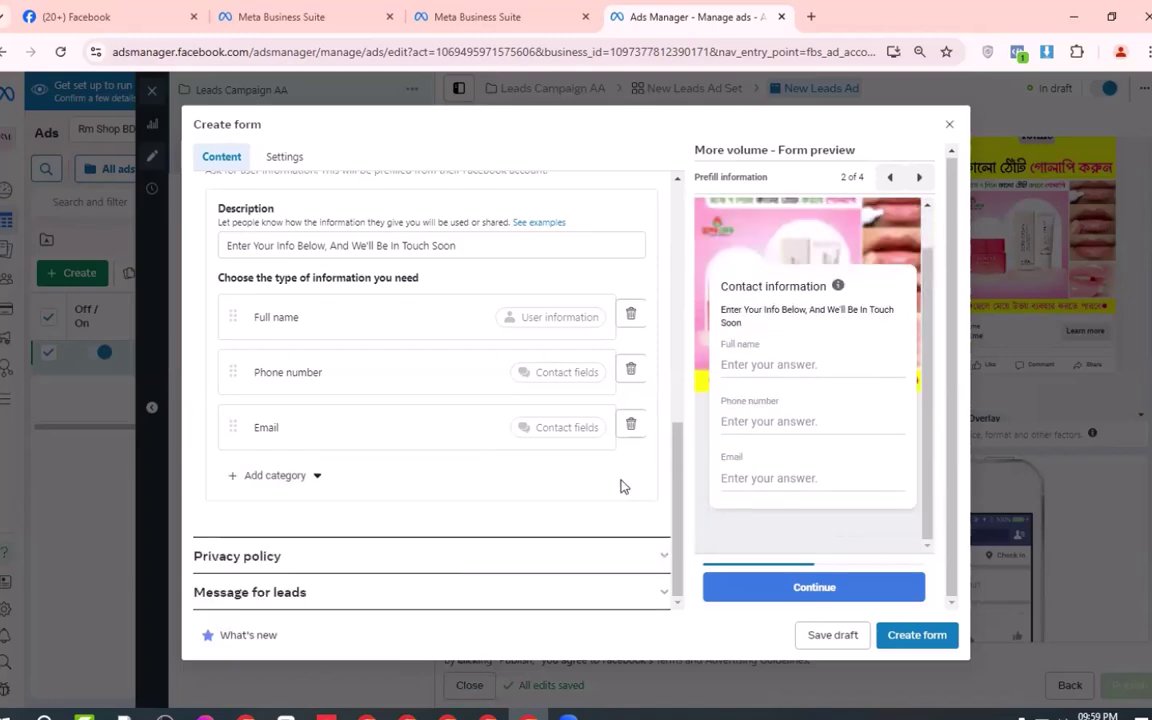
# Step: Look through the prefill categories, and try another blank short answer question, deleting it again
pyautogui.click(303, 476)
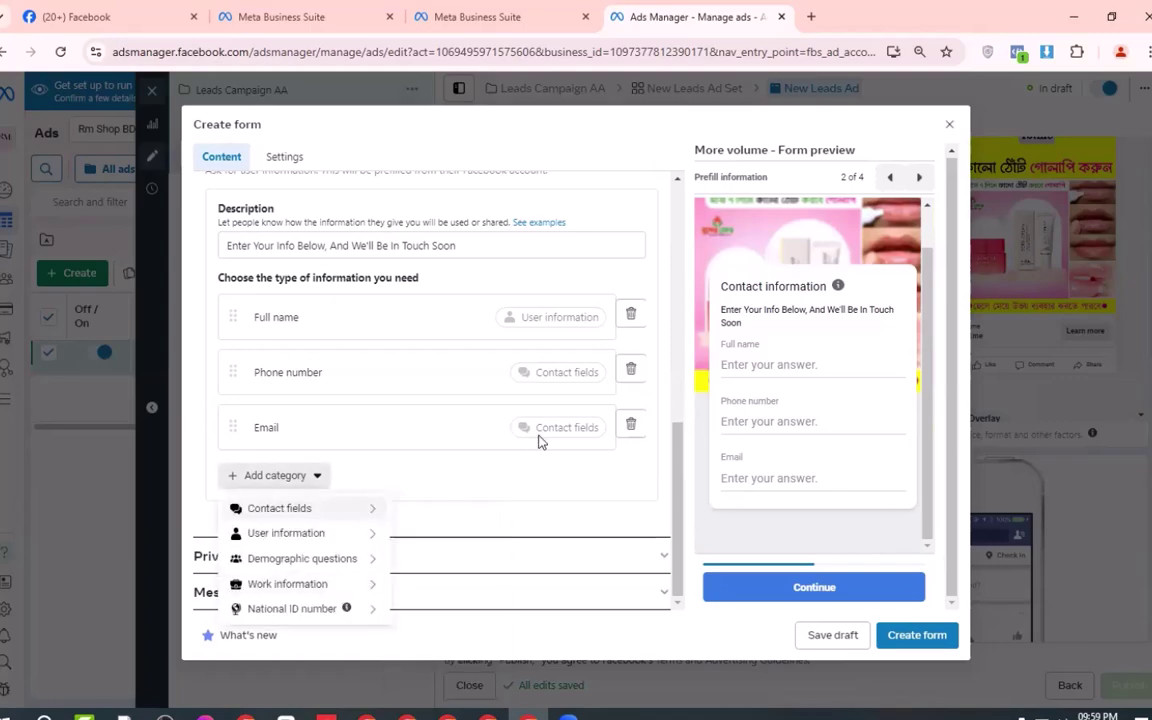
pyautogui.scroll(1, 490, 400)
pyautogui.scroll(-1, 300, 325)
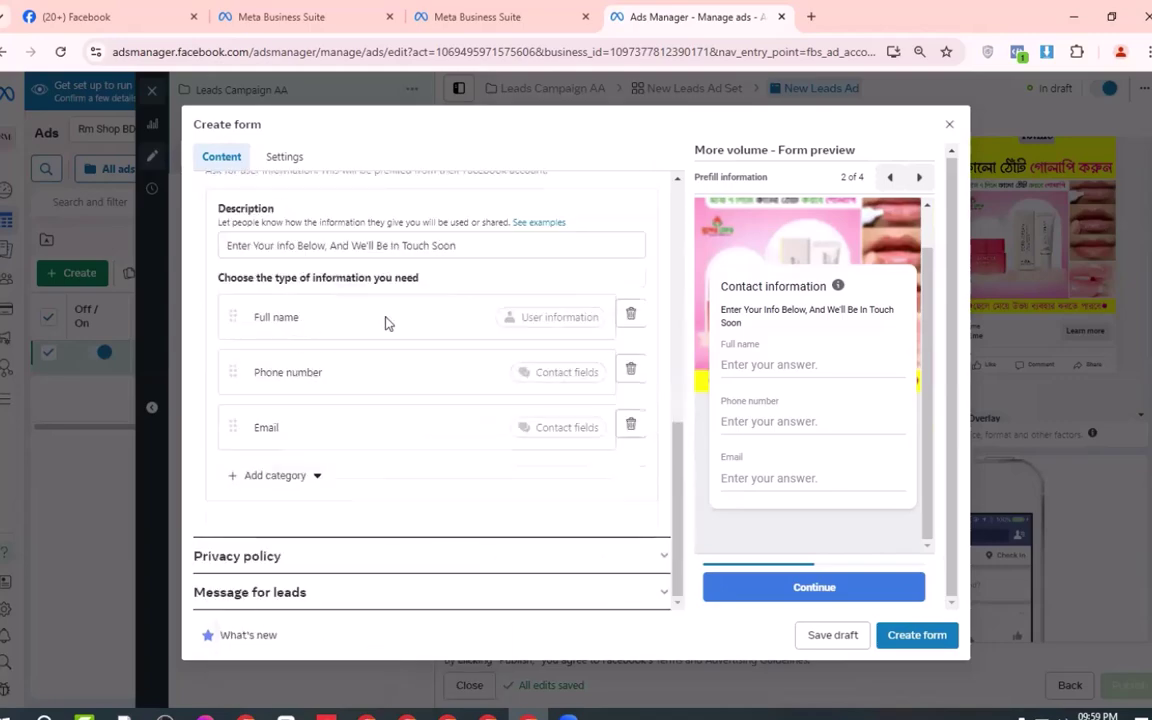
pyautogui.scroll(2, 386, 321)
pyautogui.click(273, 262)
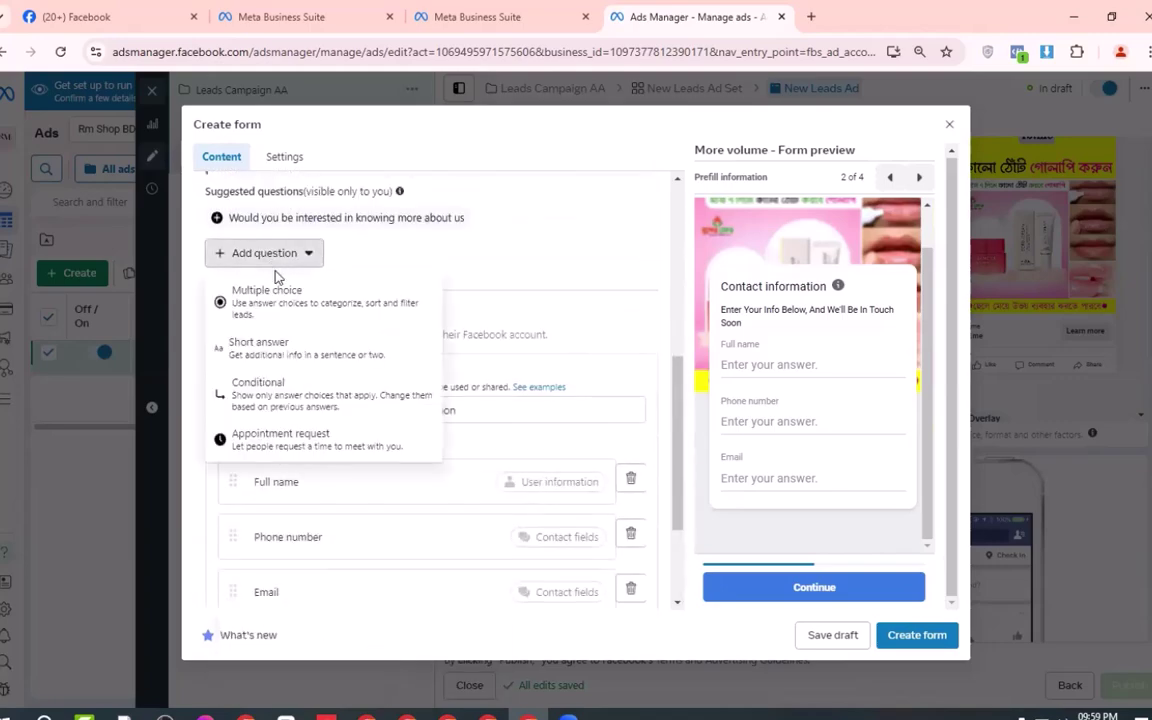
pyautogui.click(322, 352)
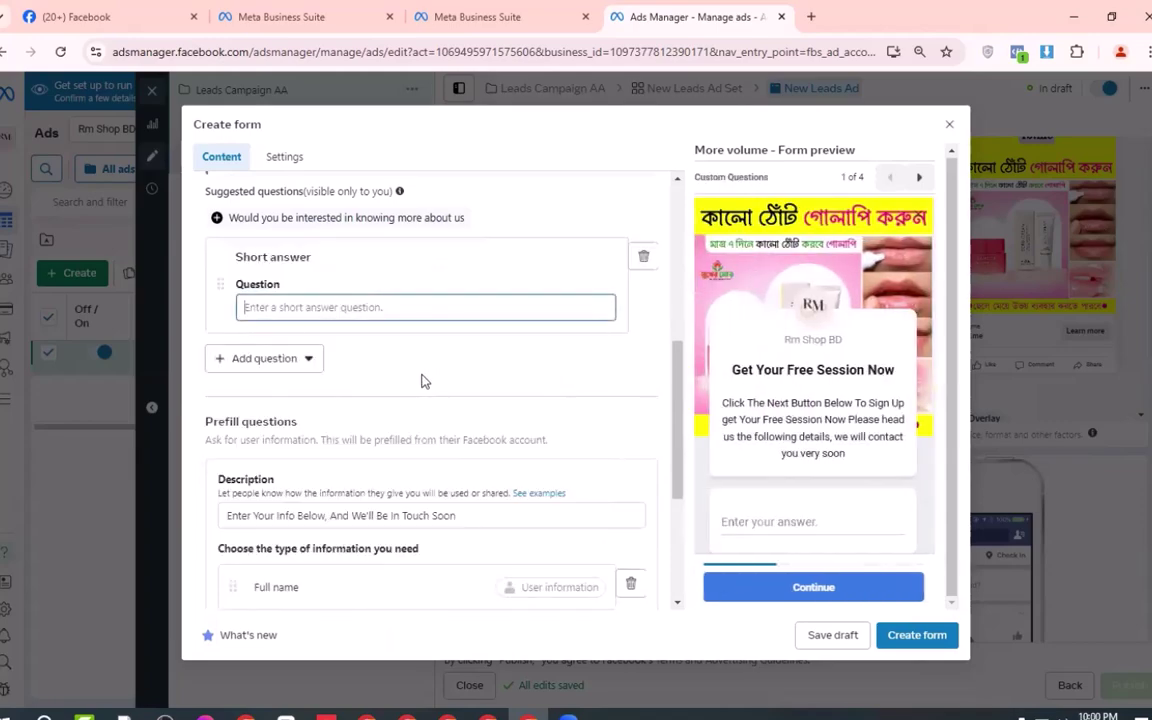
pyautogui.scroll(1, 406, 380)
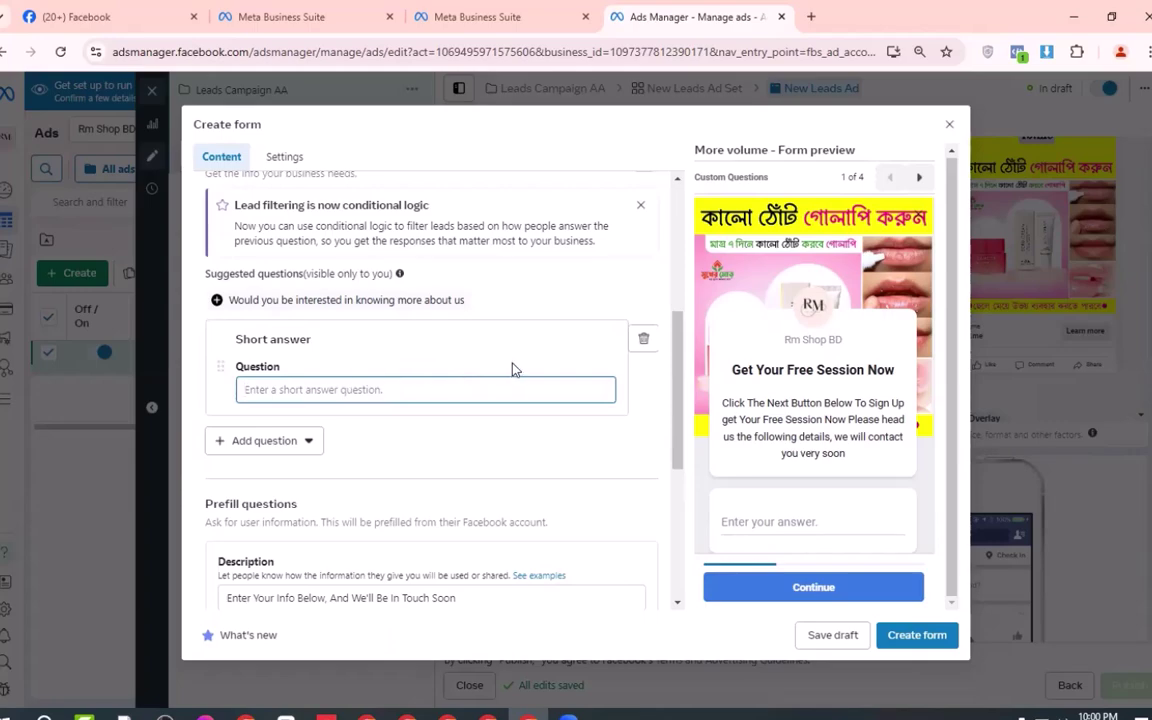
pyautogui.click(643, 338)
# Step: Open the form's Privacy policy section at its empty link field
pyautogui.scroll(-3, 429, 535)
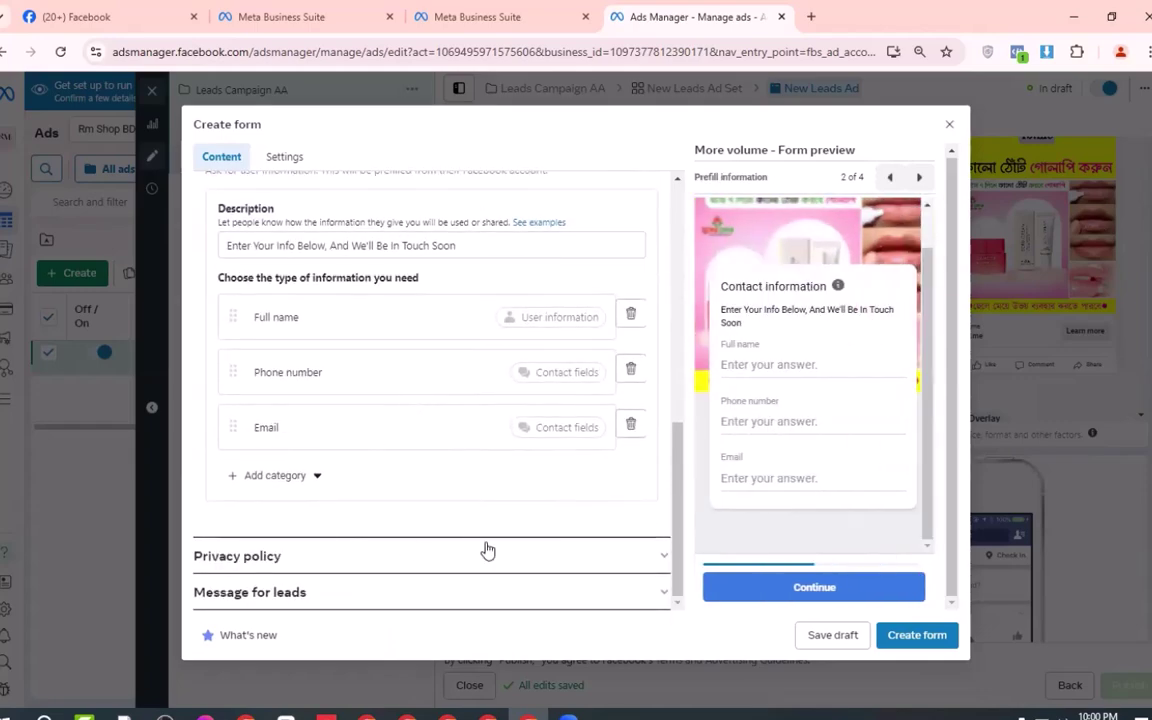
pyautogui.click(483, 550)
pyautogui.click(268, 339)
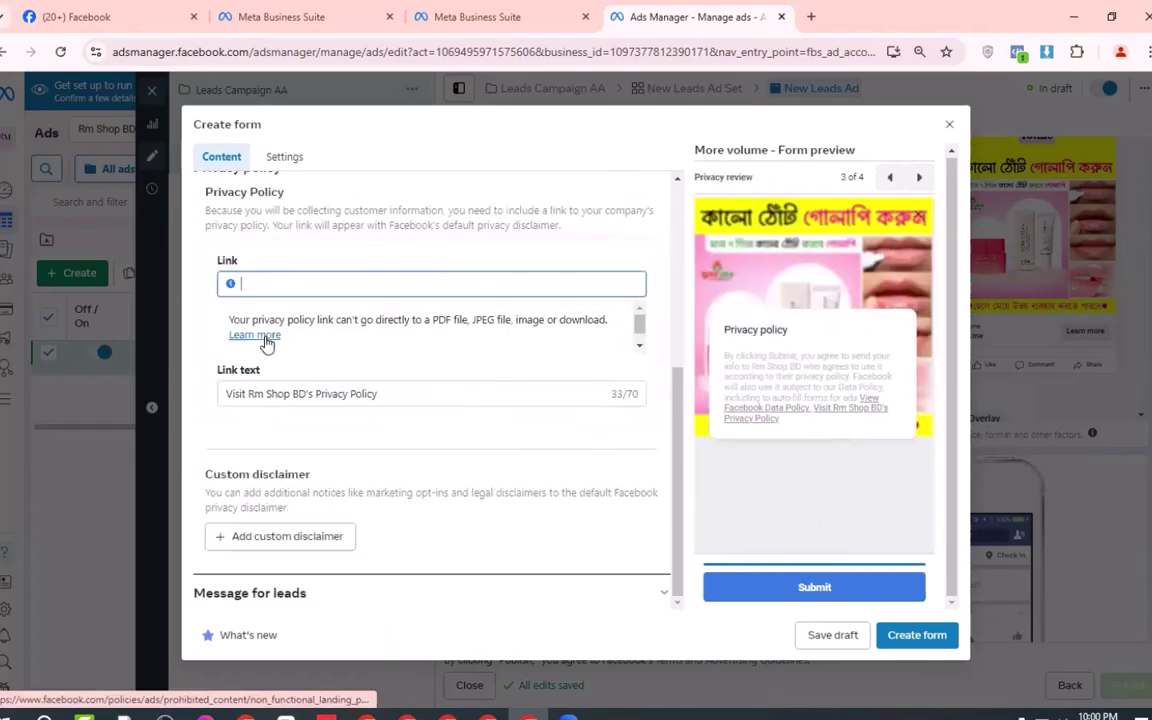
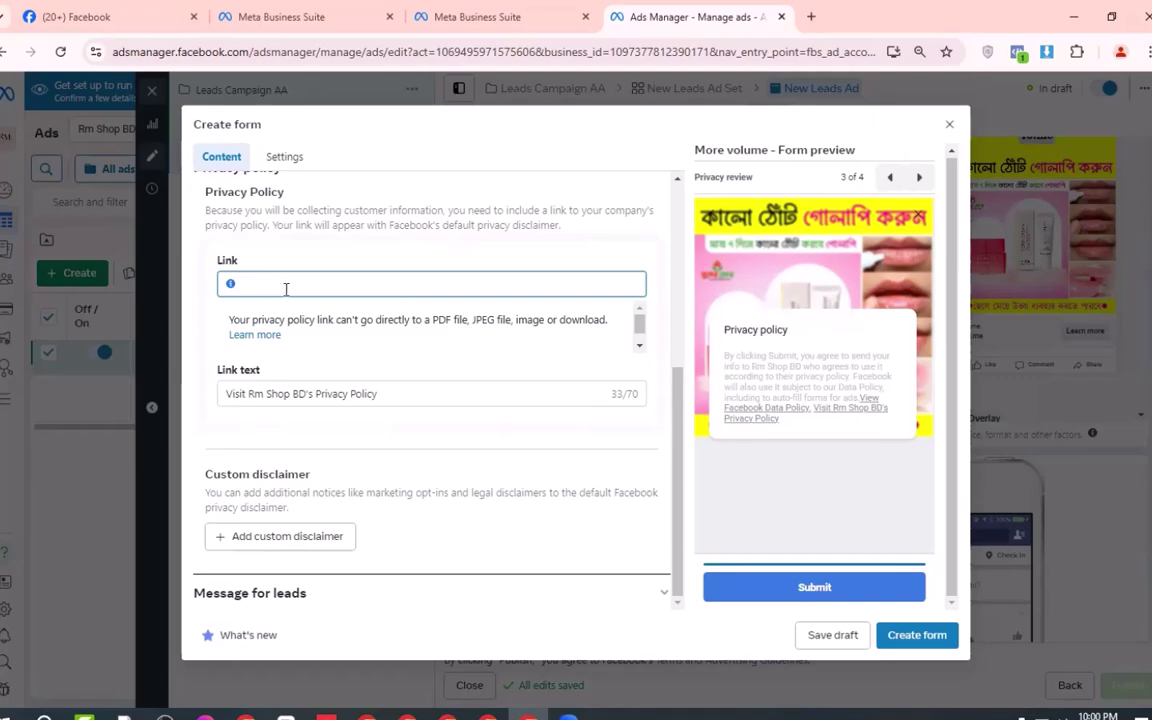
# Step: Switch to Google Docs, open the linked example privacy policy and make a copy of it in My Drive
pyautogui.hotkey('alt', 'Tab')
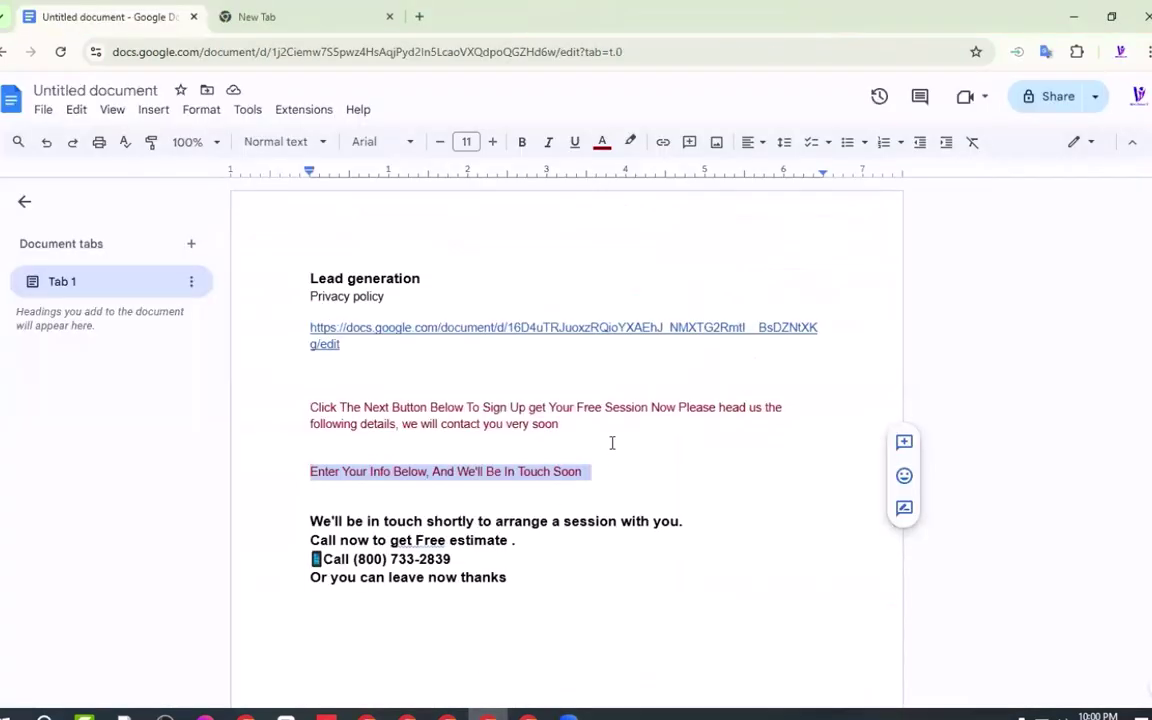
pyautogui.click(543, 333)
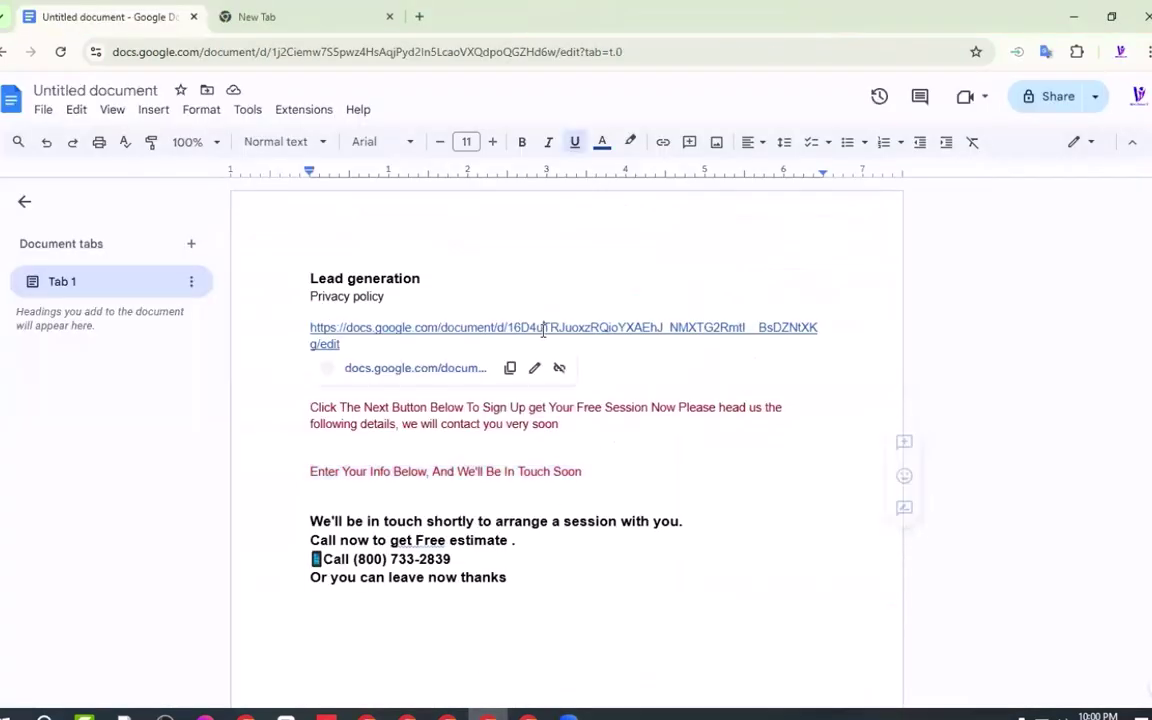
pyautogui.click(435, 370)
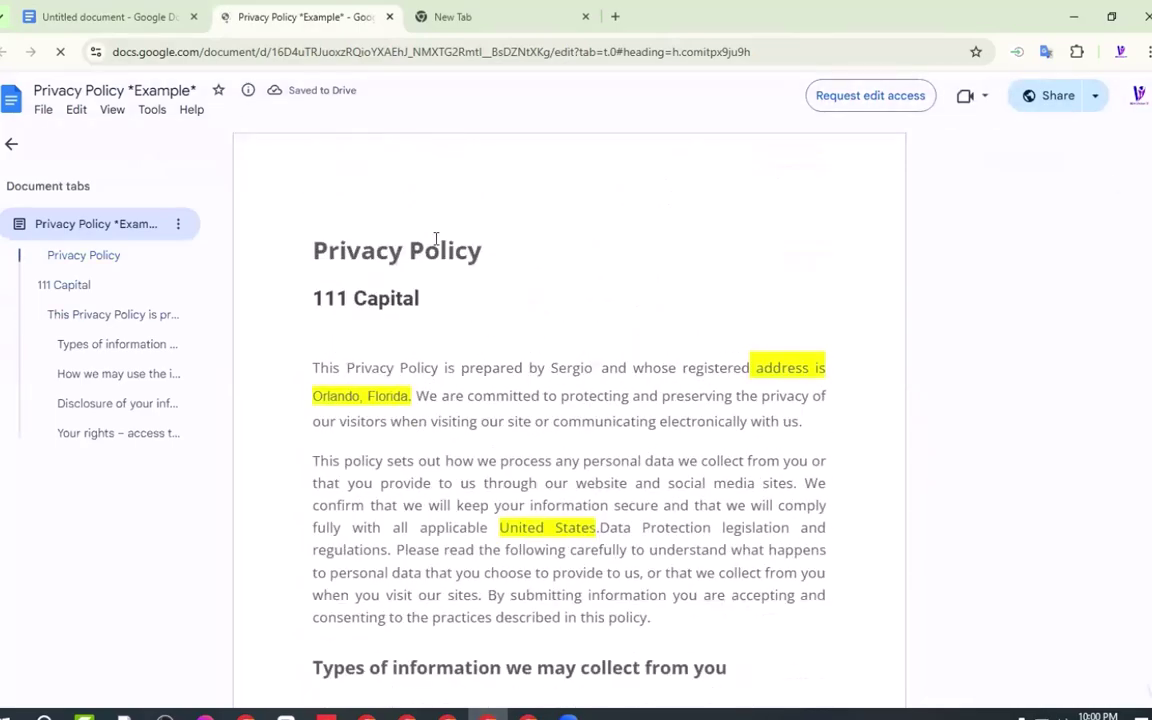
pyautogui.click(44, 111)
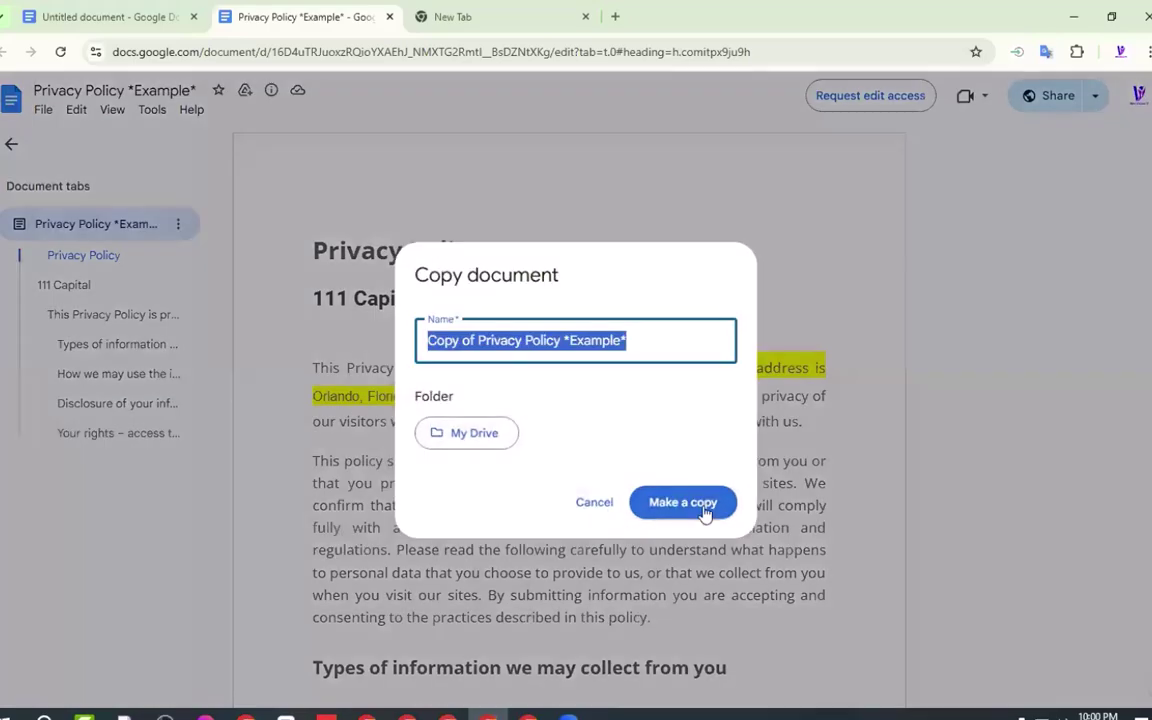
pyautogui.click(678, 497)
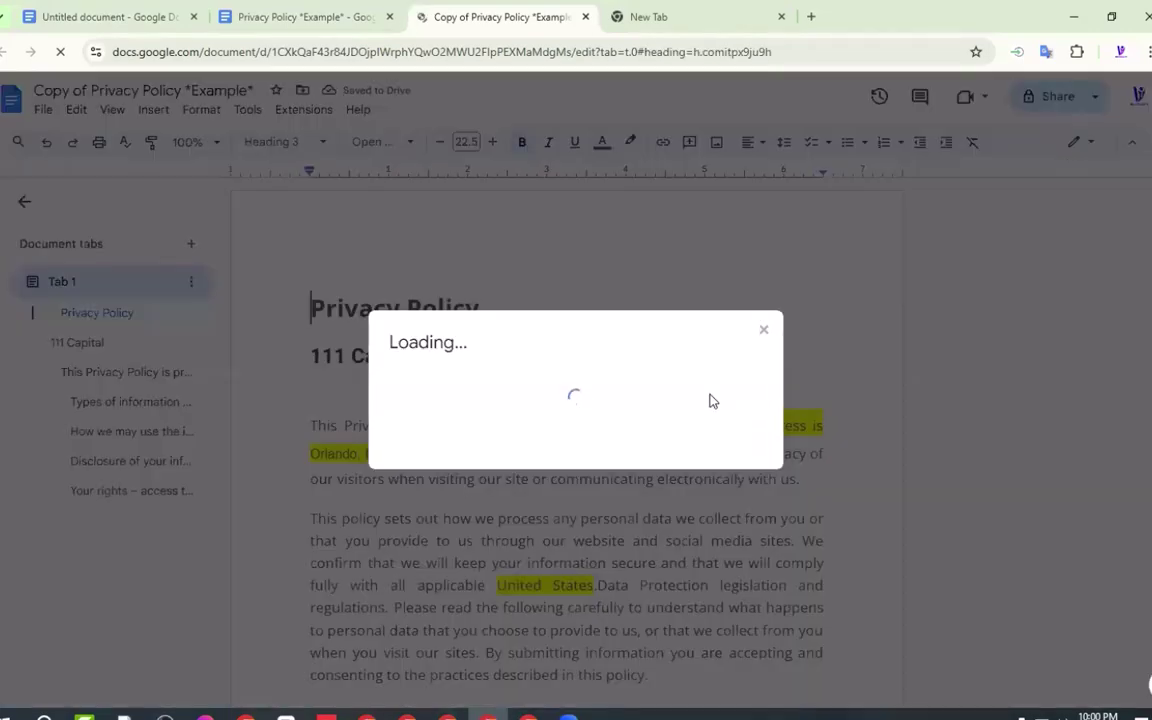
# Step: Share the copied privacy policy with anyone with the link and copy its link
pyautogui.click(488, 472)
pyautogui.click(527, 543)
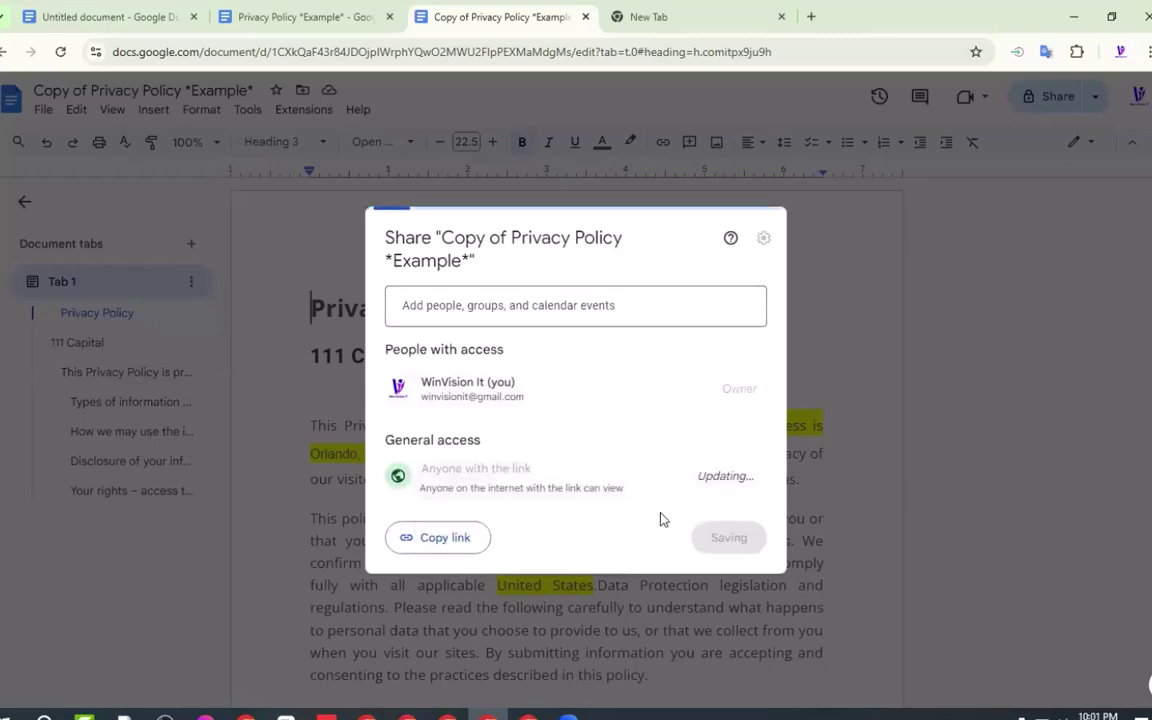
pyautogui.click(437, 539)
pyautogui.click(718, 541)
# Step: Replace the company name heading "111 Capital" in the copied policy with "wedwqwq"
pyautogui.click(427, 338)
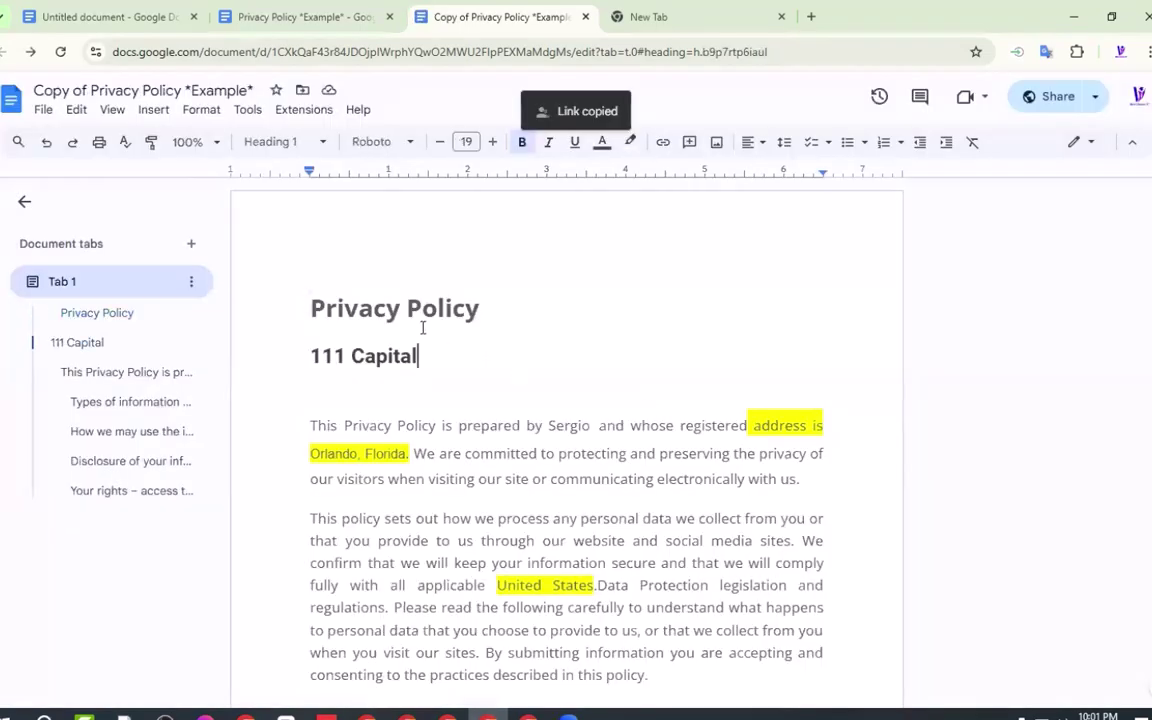
pyautogui.moveTo(460, 360); pyautogui.dragTo(293, 357)
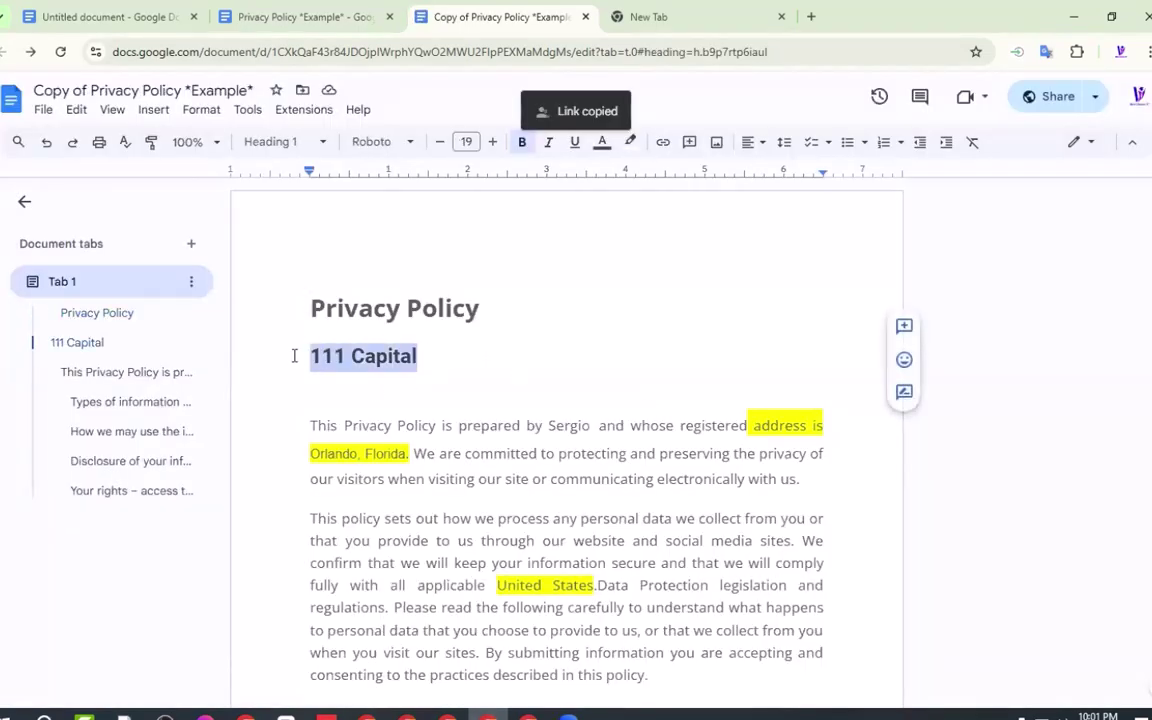
pyautogui.write('wedwqwq')
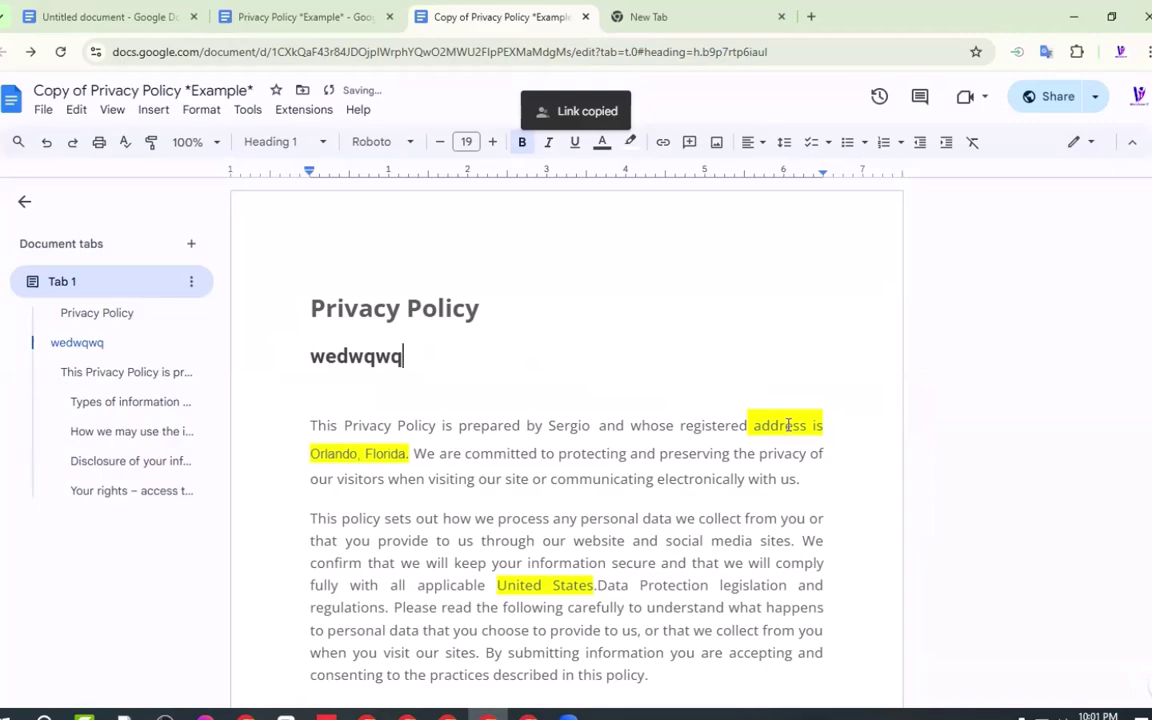
# Step: Examine the highlighted address, country, phone number and e-mail details that need customizing in the copied policy
pyautogui.click(758, 426)
pyautogui.moveTo(753, 426); pyautogui.dragTo(822, 432)
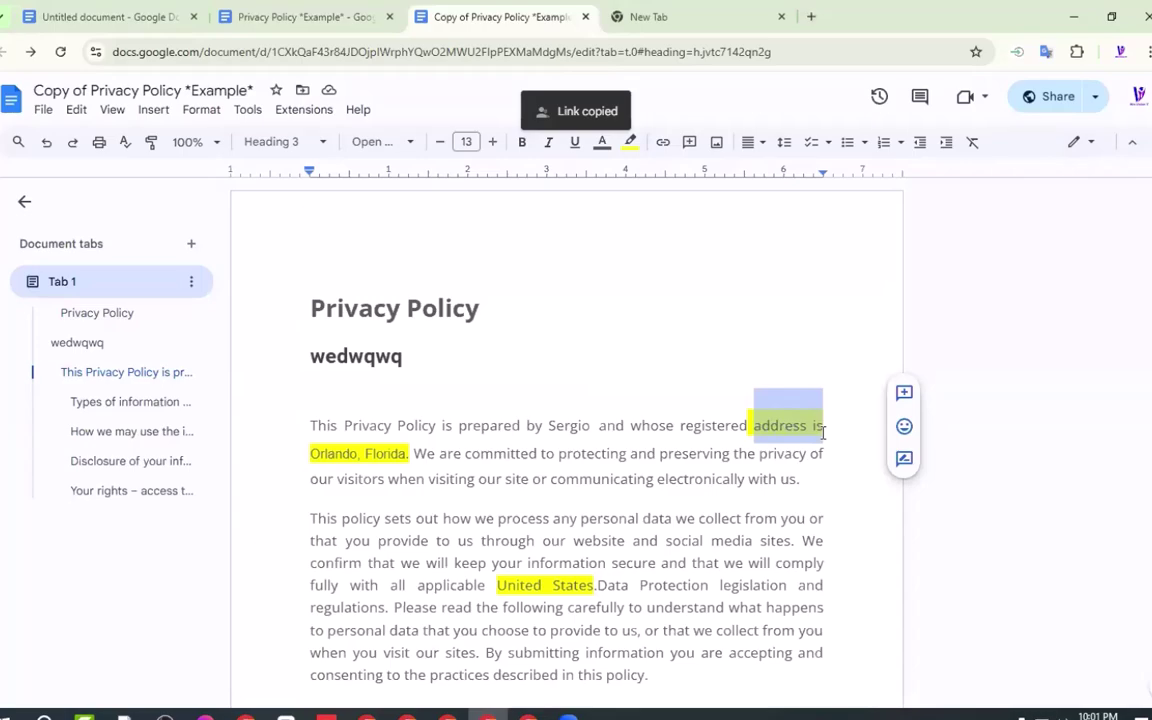
pyautogui.click(807, 426)
pyautogui.scroll(-1, 813, 423)
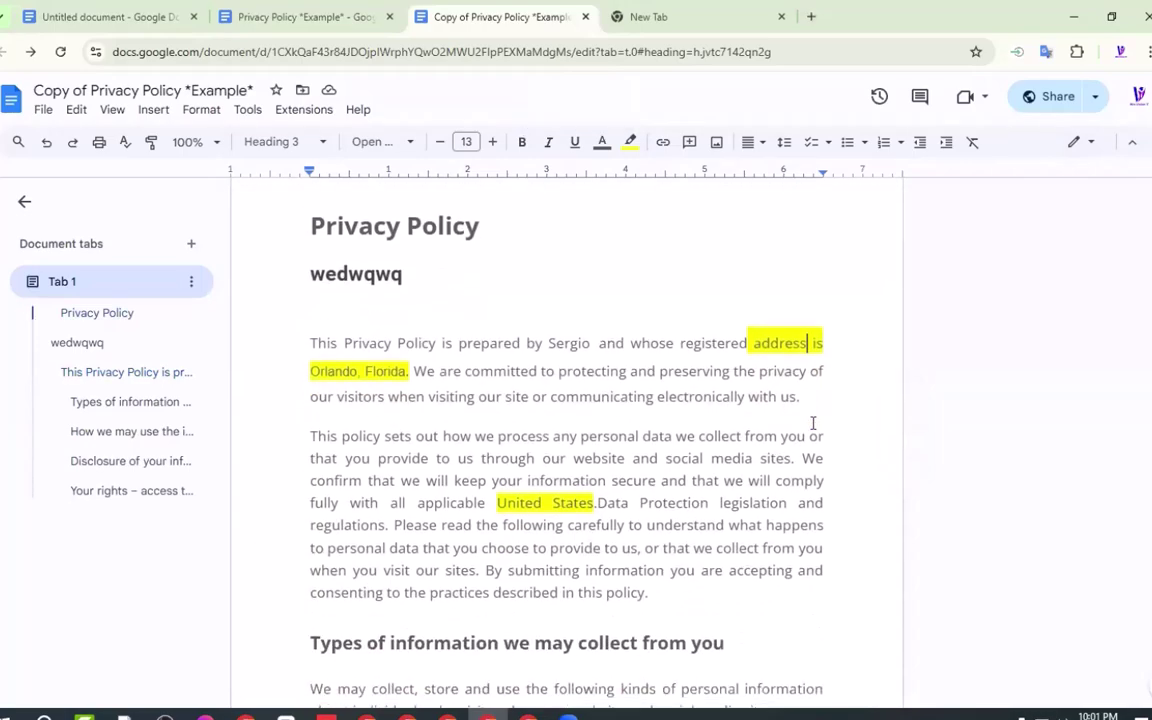
pyautogui.click(589, 504)
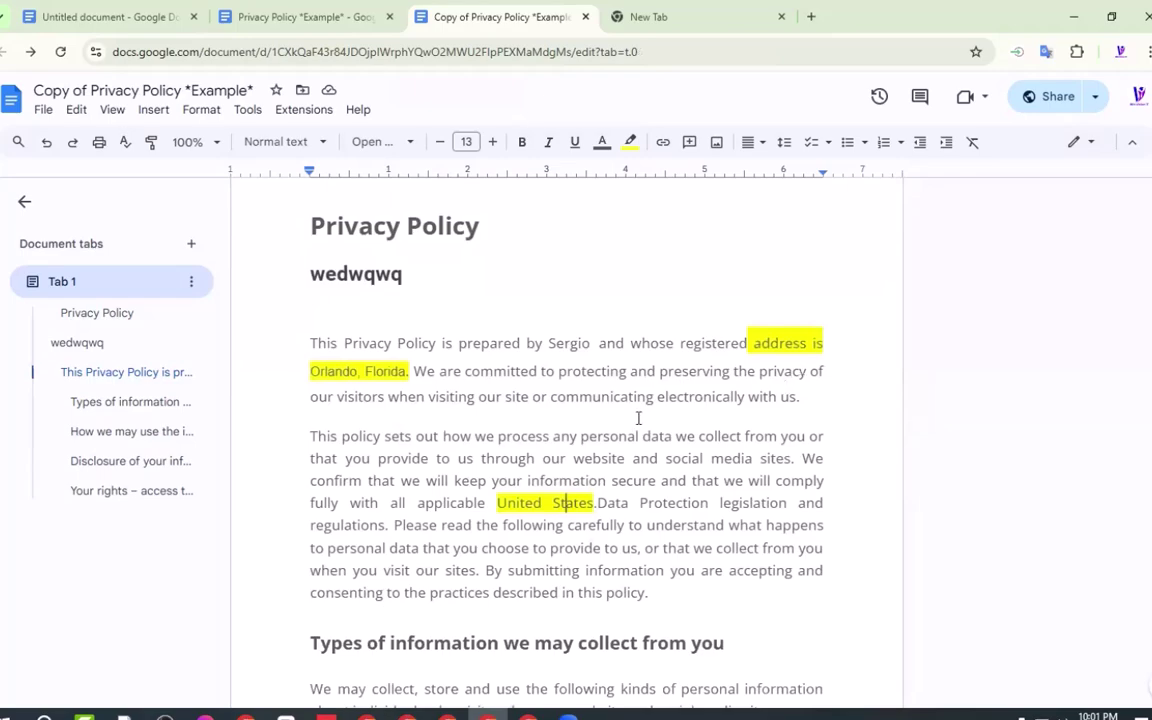
pyautogui.scroll(-2, 632, 418)
pyautogui.scroll(3, 755, 337)
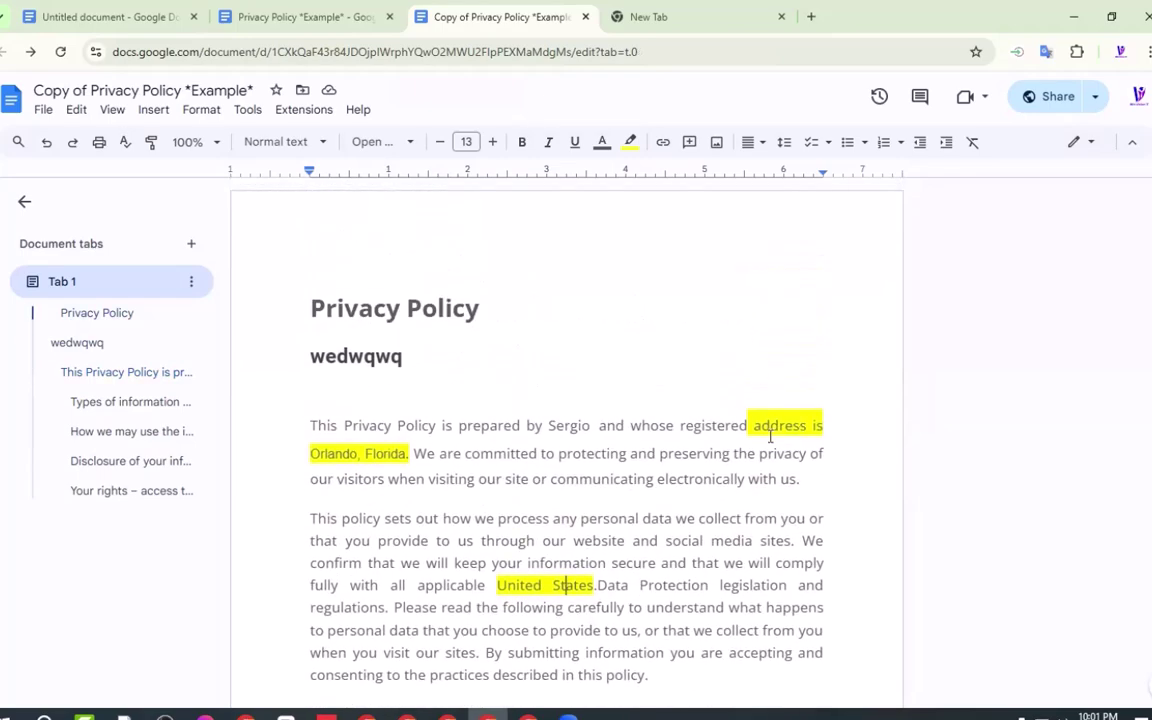
pyautogui.scroll(-2, 728, 418)
pyautogui.scroll(-10, 573, 418)
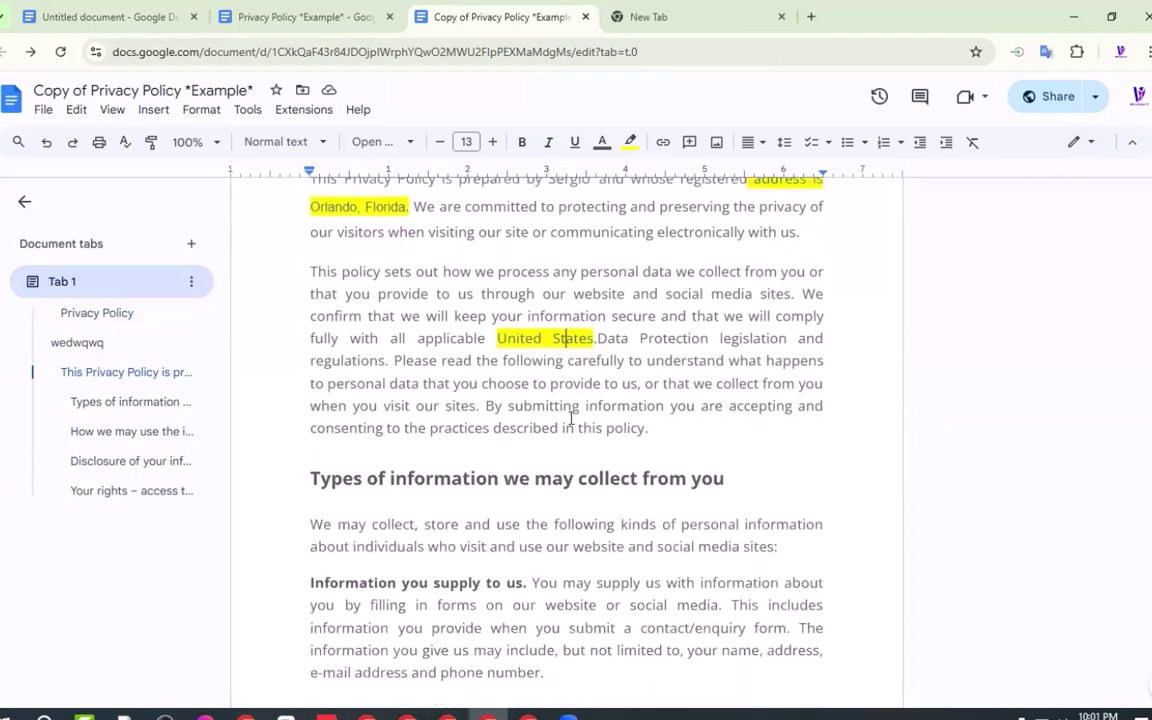
pyautogui.scroll(-5, 594, 366)
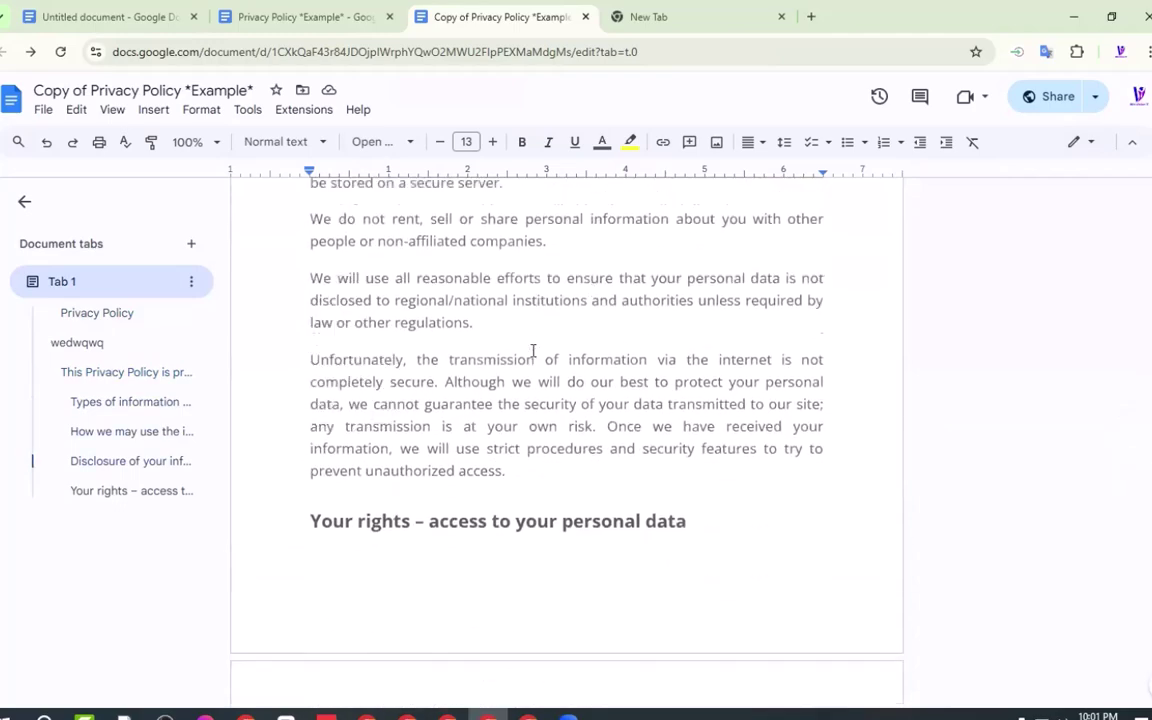
pyautogui.moveTo(717, 375); pyautogui.dragTo(629, 374)
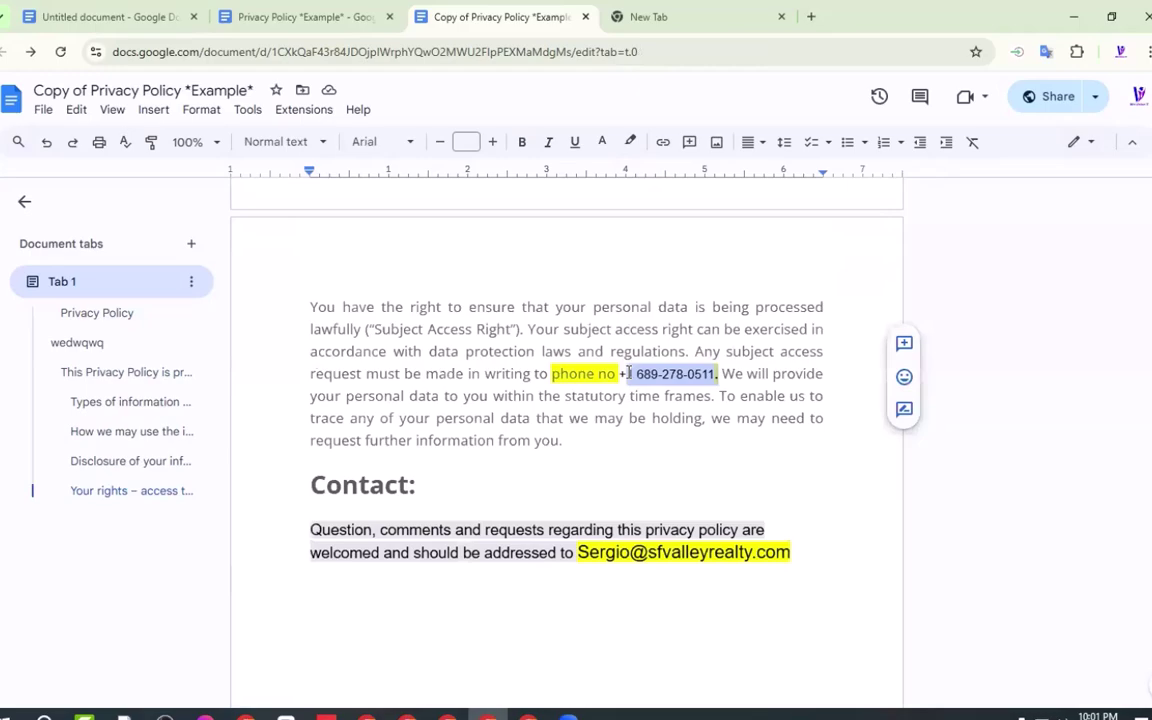
pyautogui.scroll(10, 527, 481)
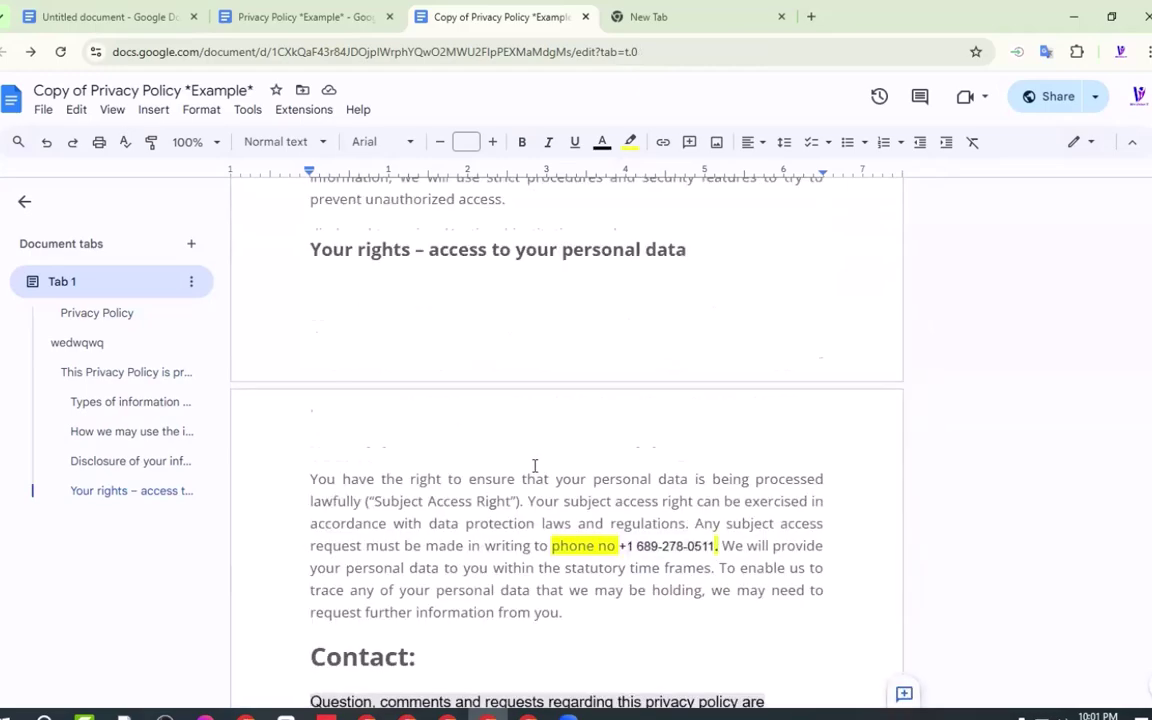
pyautogui.scroll(8, 535, 466)
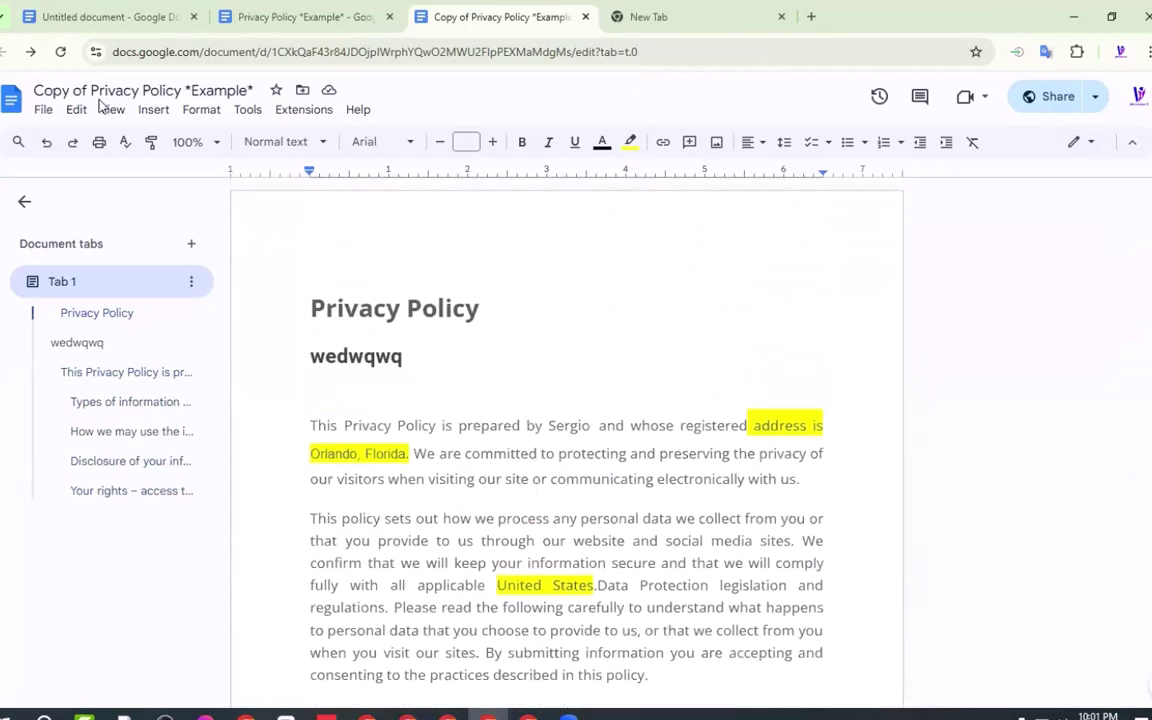
pyautogui.doubleClick(215, 90)
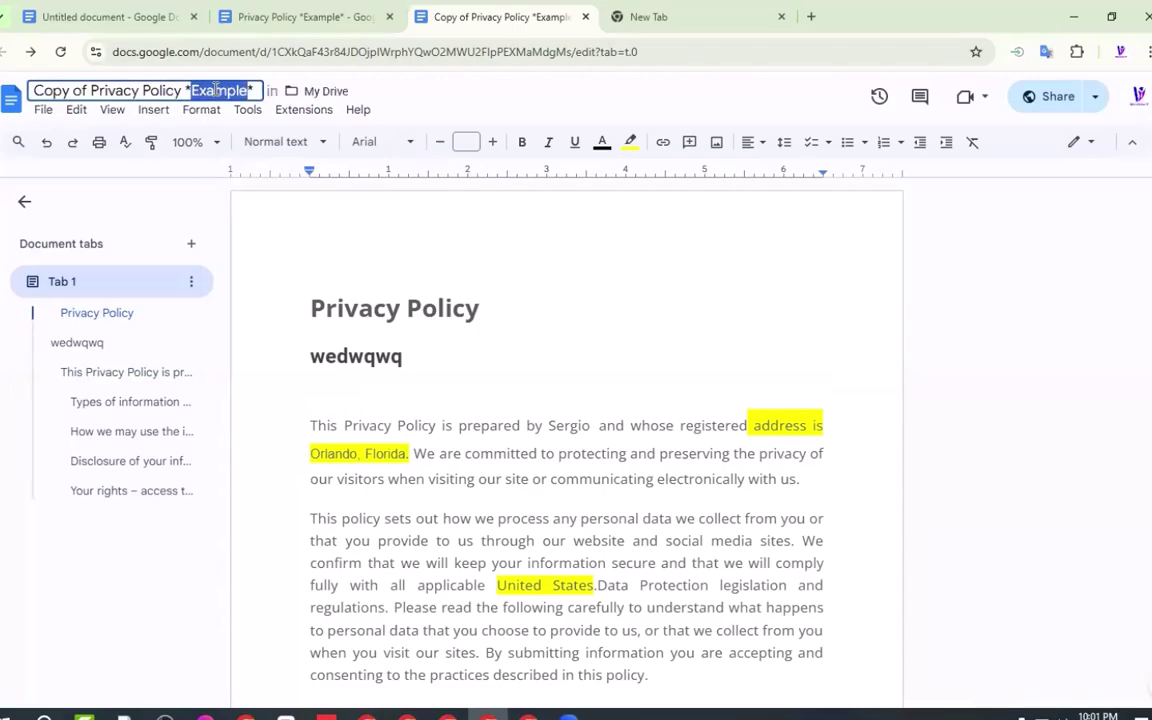
pyautogui.click(335, 16)
pyautogui.hotkey('ctrl', 'Tab')
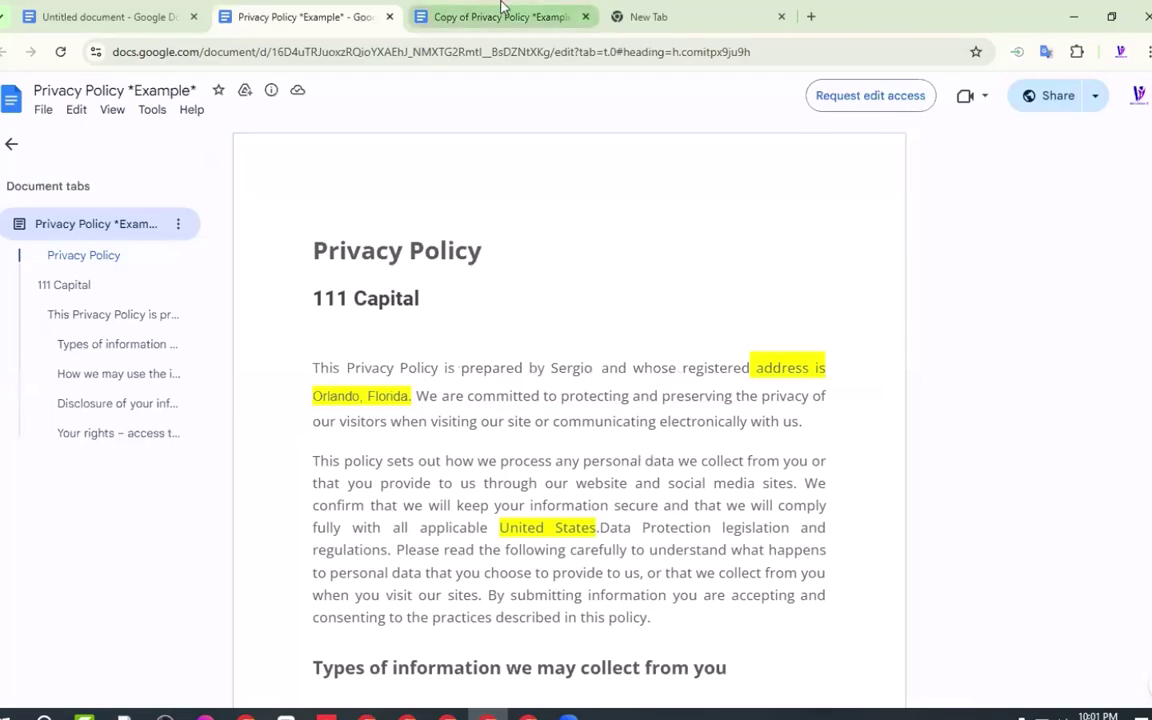
# Step: Copy the share link of the copied privacy policy and paste it as the instant form's privacy policy link in Ads Manager
pyautogui.click(1058, 96)
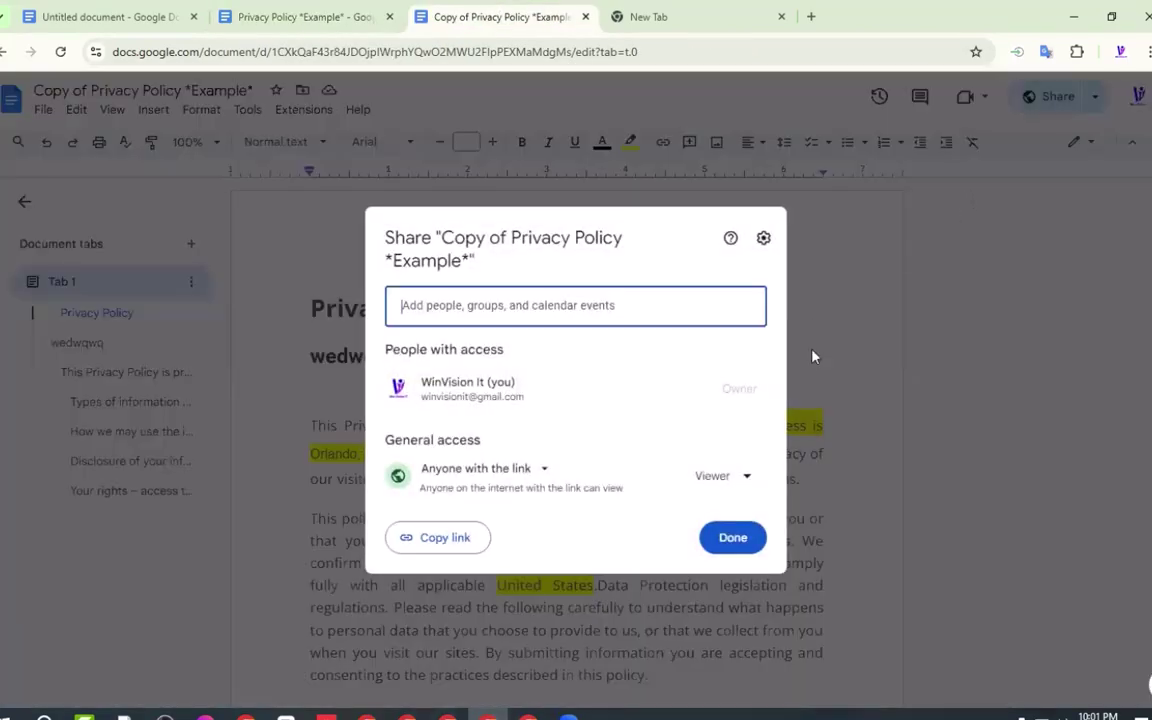
pyautogui.click(429, 537)
pyautogui.click(730, 537)
pyautogui.click(528, 716)
pyautogui.click(243, 286)
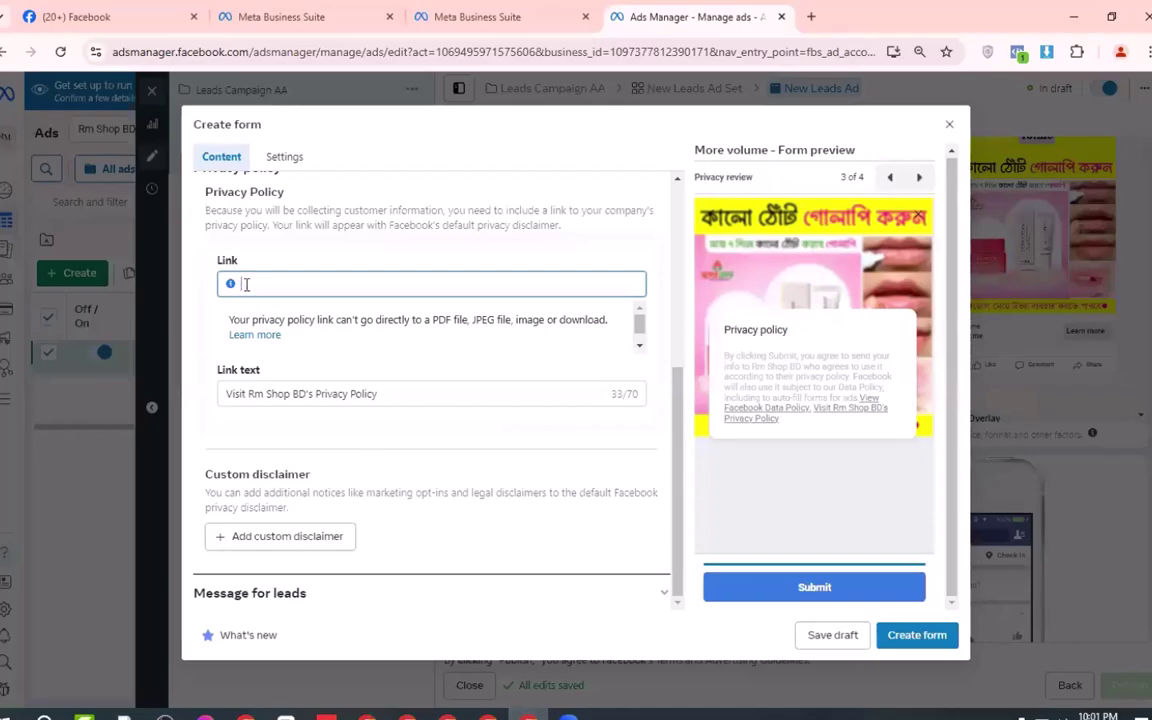
pyautogui.hotkey('ctrl', 'v')
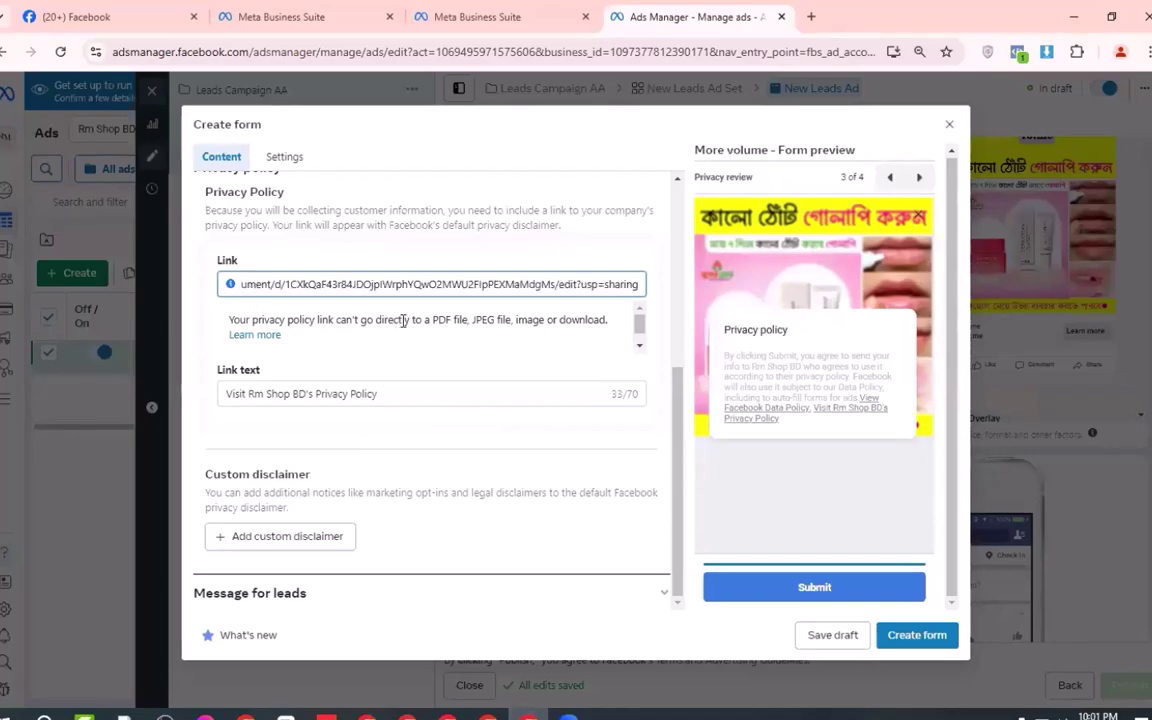
pyautogui.click(266, 248)
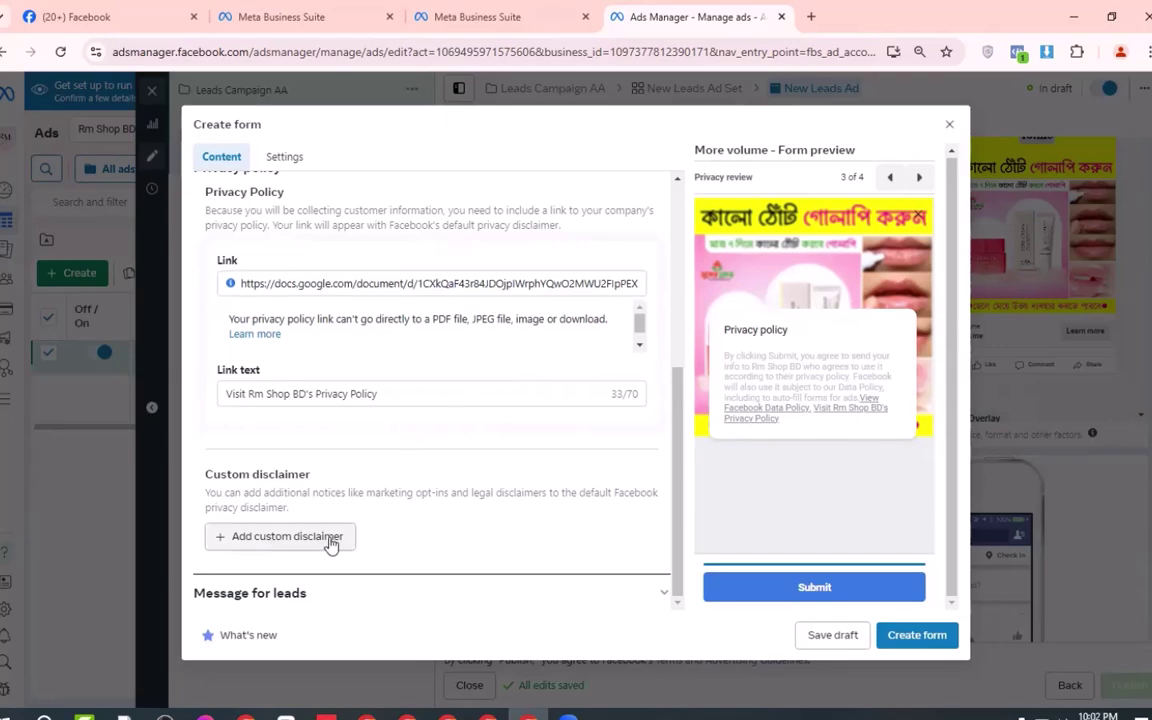
# Step: Expand the form's Message for leads section and examine its headline, description, additional action options and website link
pyautogui.scroll(3, 600, 453)
pyautogui.scroll(-3, 571, 500)
pyautogui.click(660, 594)
pyautogui.scroll(-3, 587, 492)
pyautogui.scroll(2, 470, 470)
pyautogui.scroll(1, 472, 446)
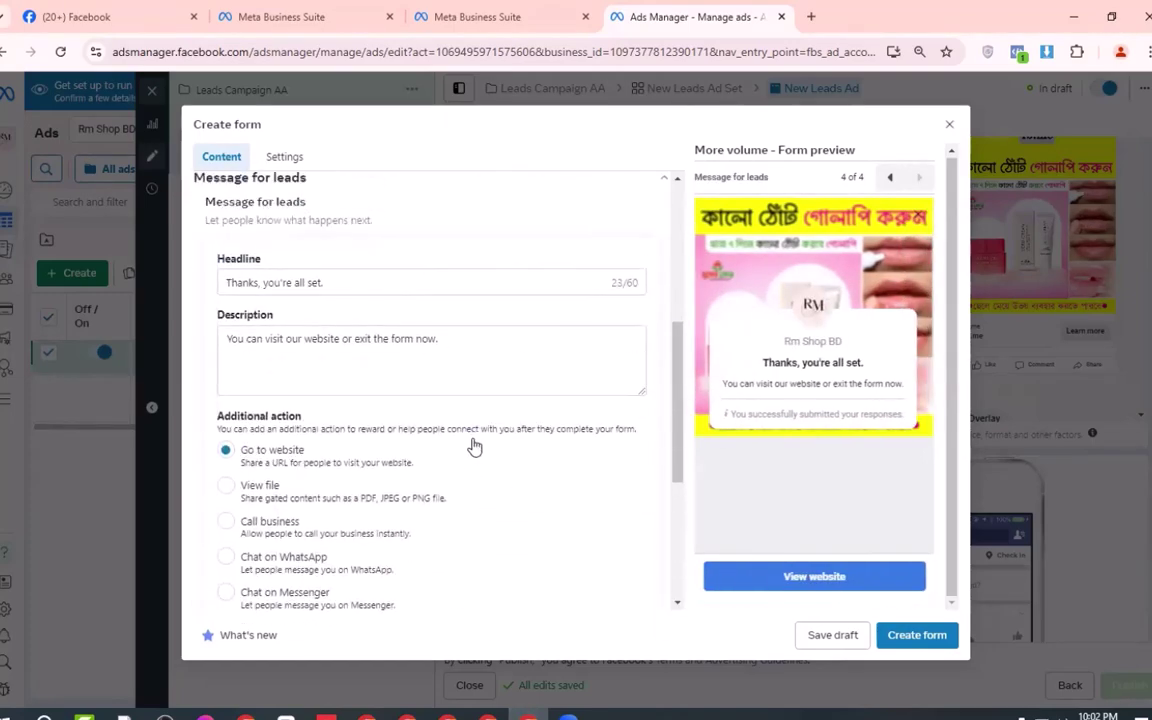
pyautogui.scroll(-1, 447, 406)
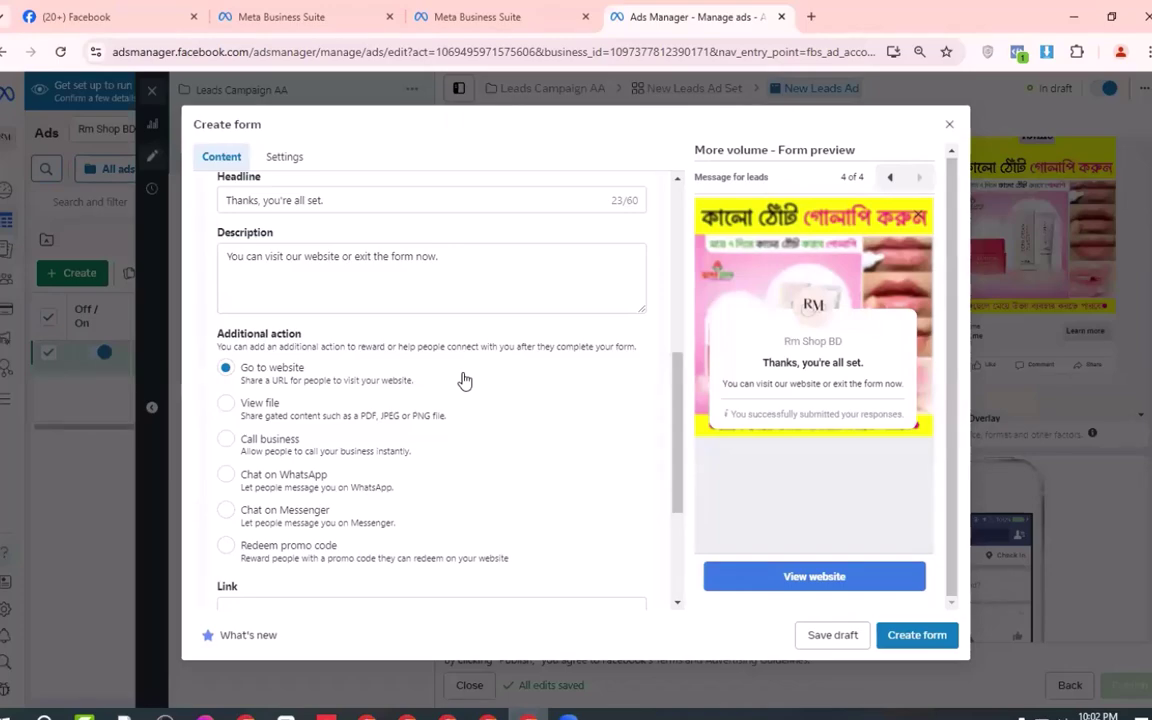
pyautogui.scroll(1, 463, 380)
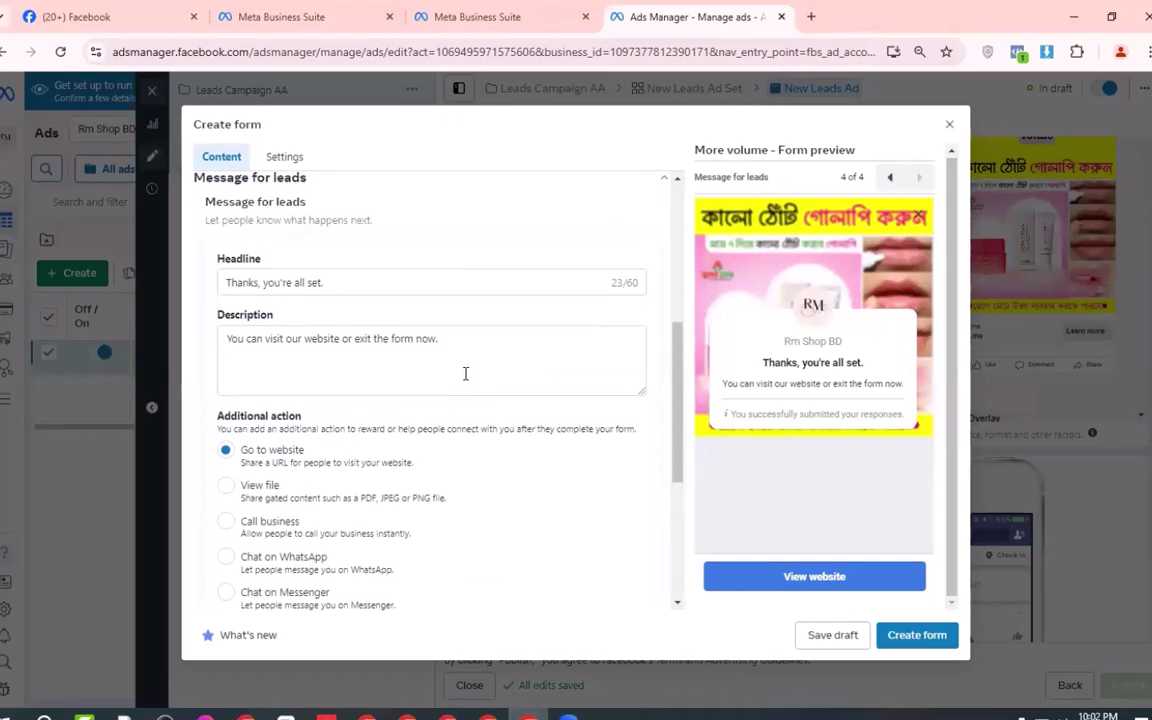
pyautogui.scroll(-1, 465, 372)
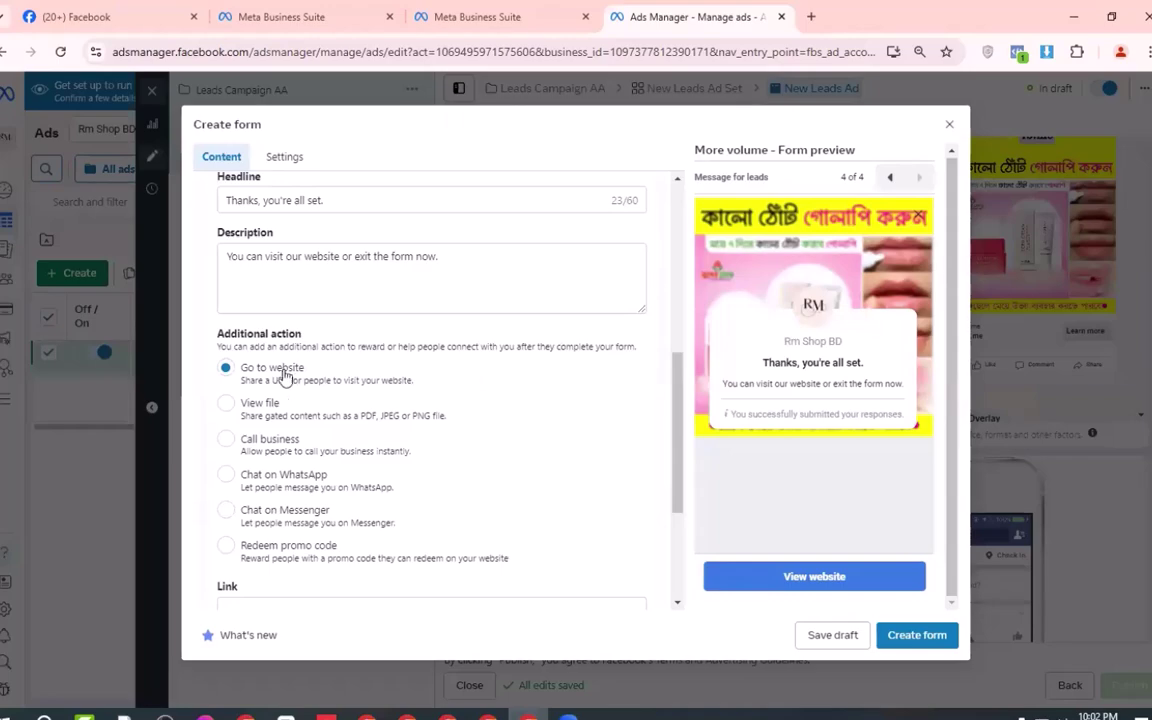
pyautogui.scroll(-3, 450, 322)
pyautogui.click(309, 380)
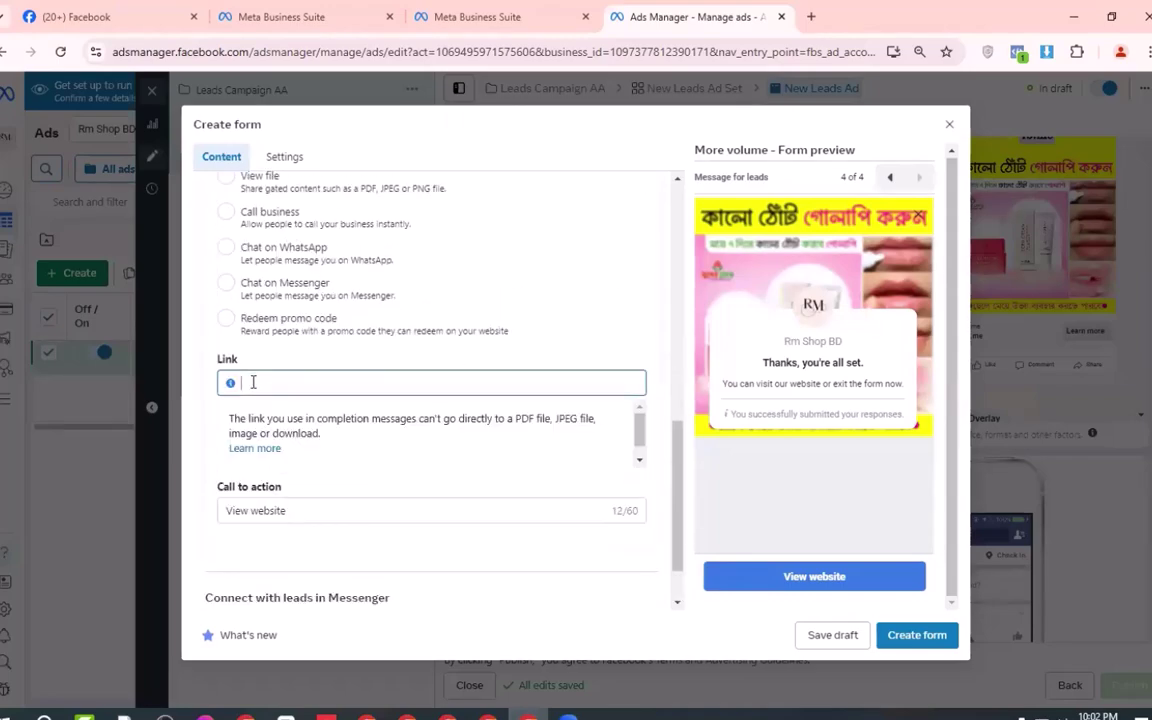
pyautogui.scroll(2, 427, 355)
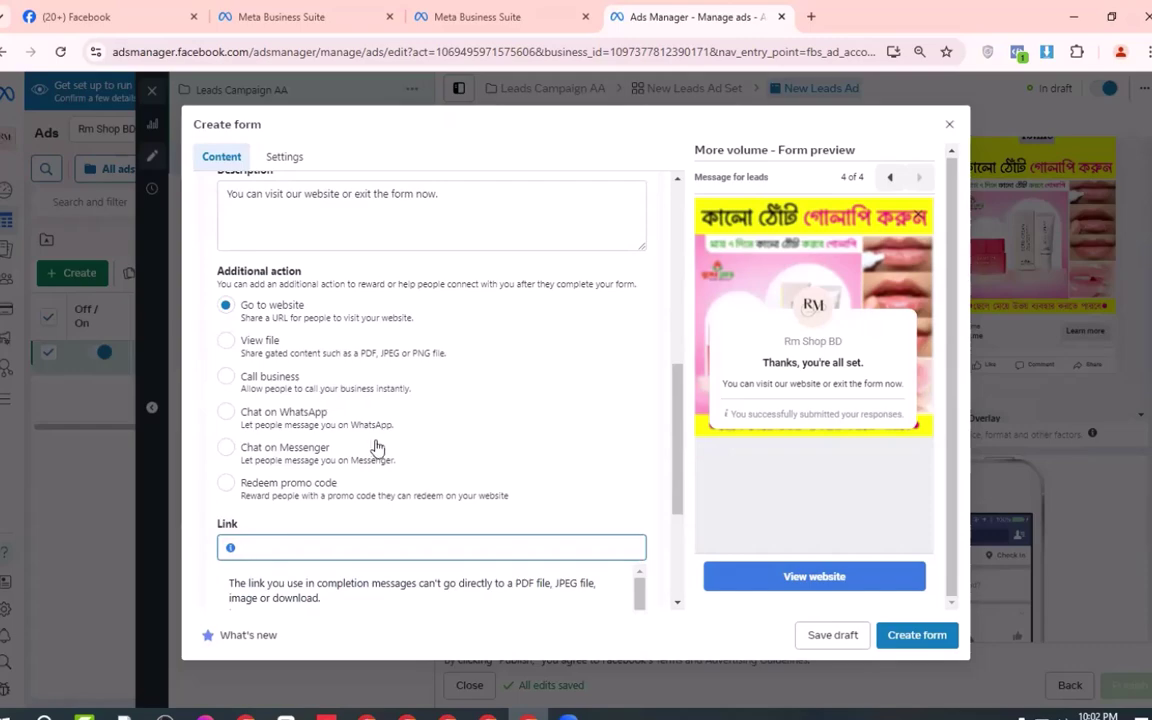
# Step: Try Chat on Messenger and Call business as the additional action, and switch back to Go to website
pyautogui.click(227, 448)
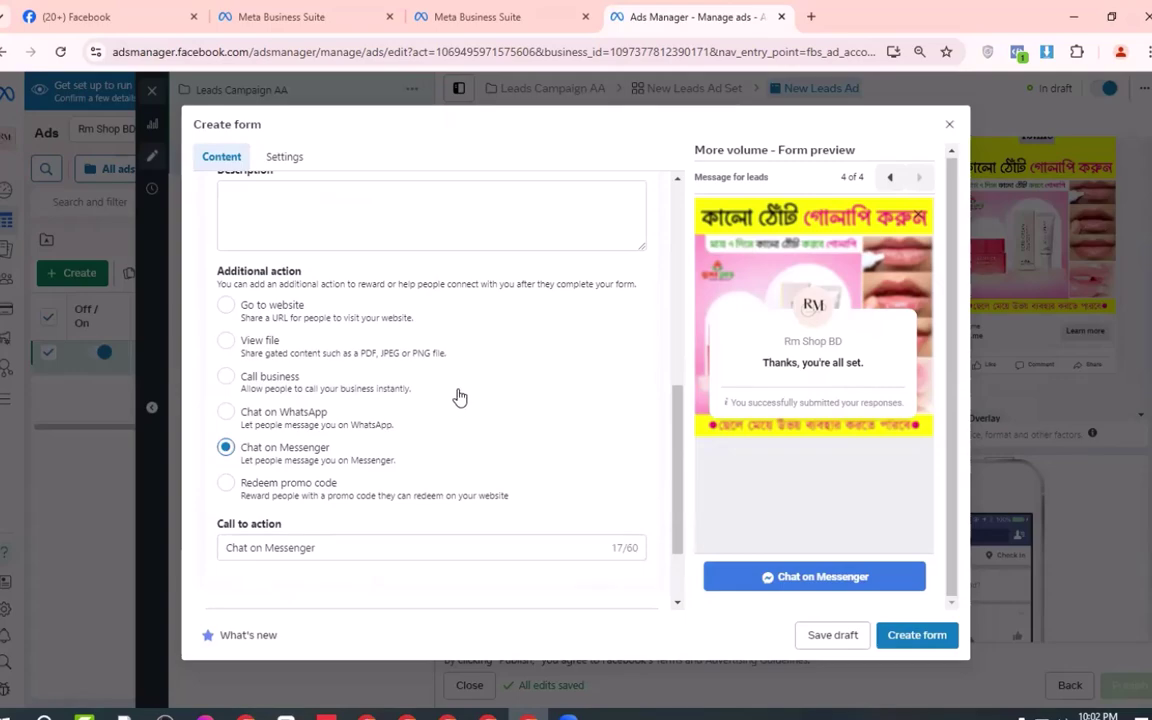
pyautogui.click(226, 376)
pyautogui.scroll(-2, 393, 388)
pyautogui.click(370, 384)
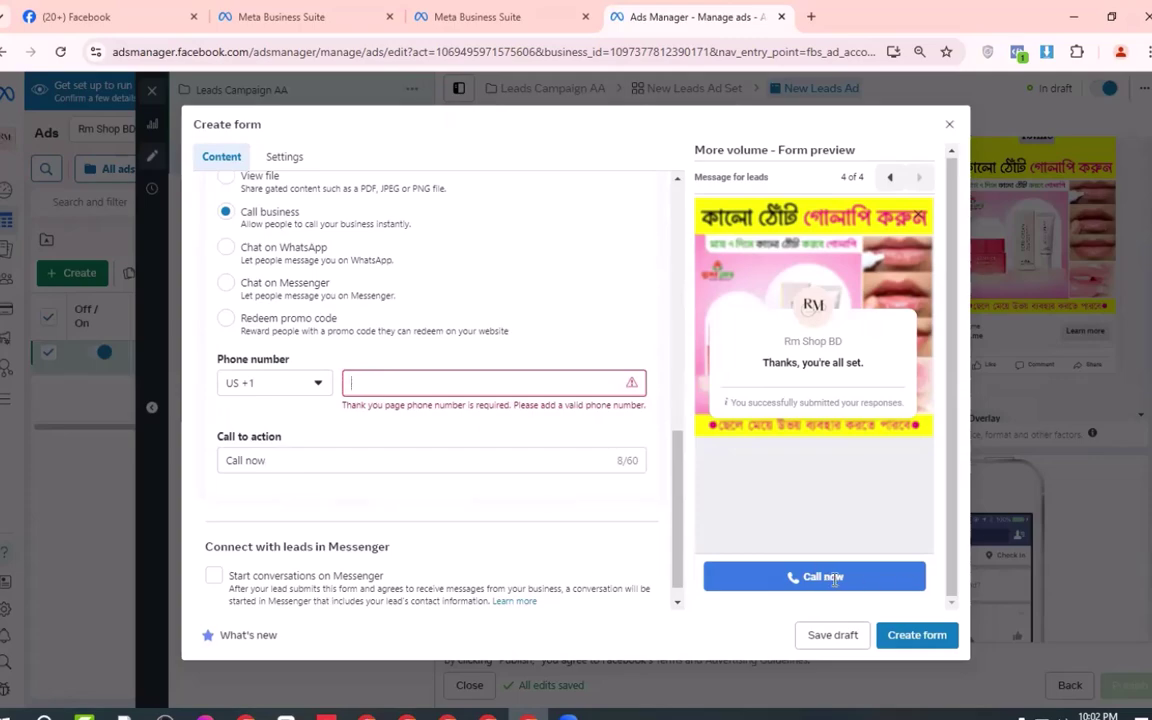
pyautogui.scroll(2, 515, 420)
pyautogui.scroll(1, 508, 424)
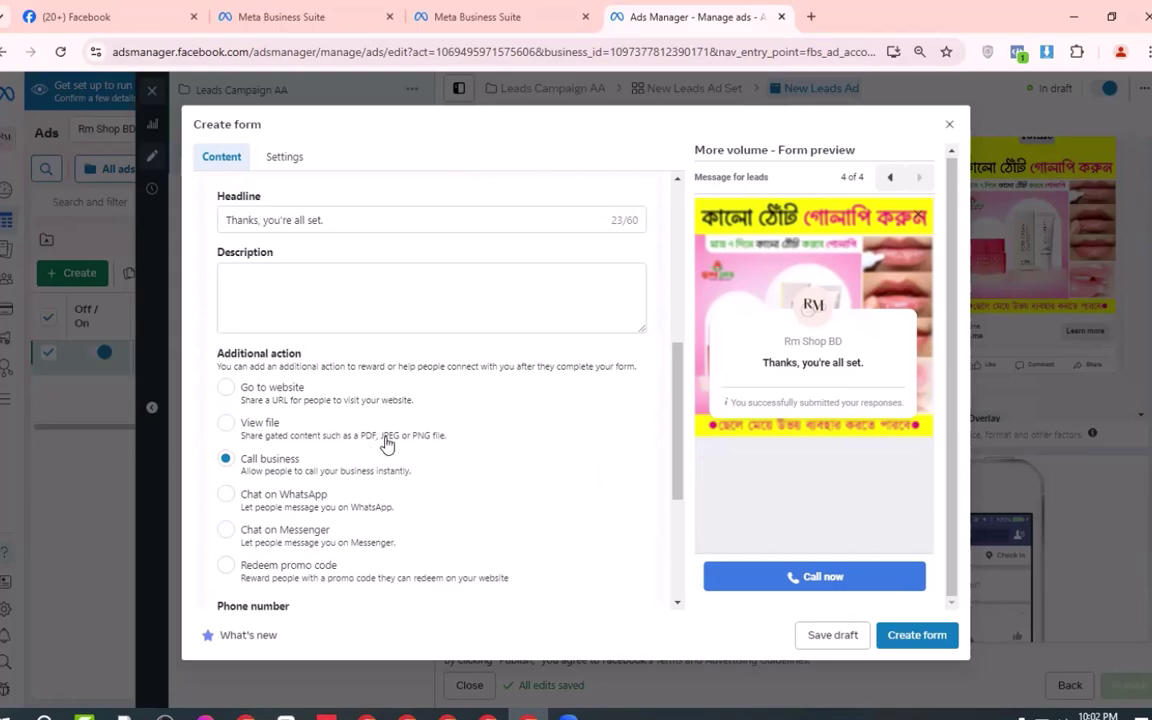
pyautogui.scroll(-1, 370, 442)
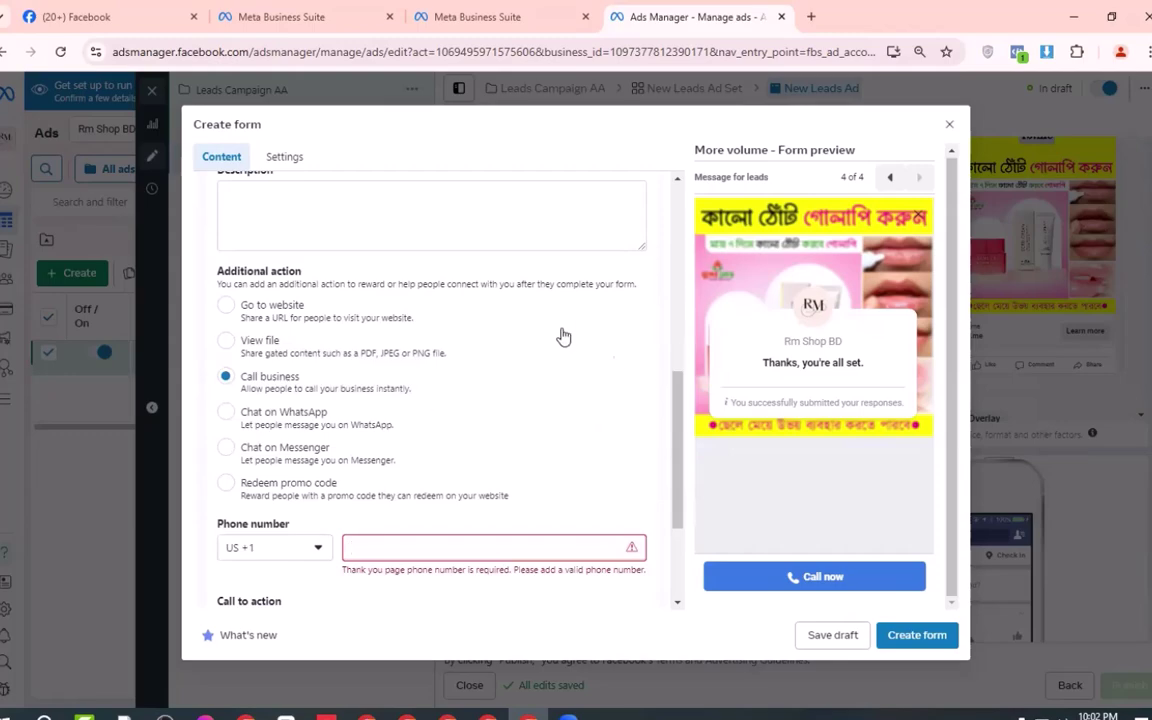
pyautogui.click(227, 307)
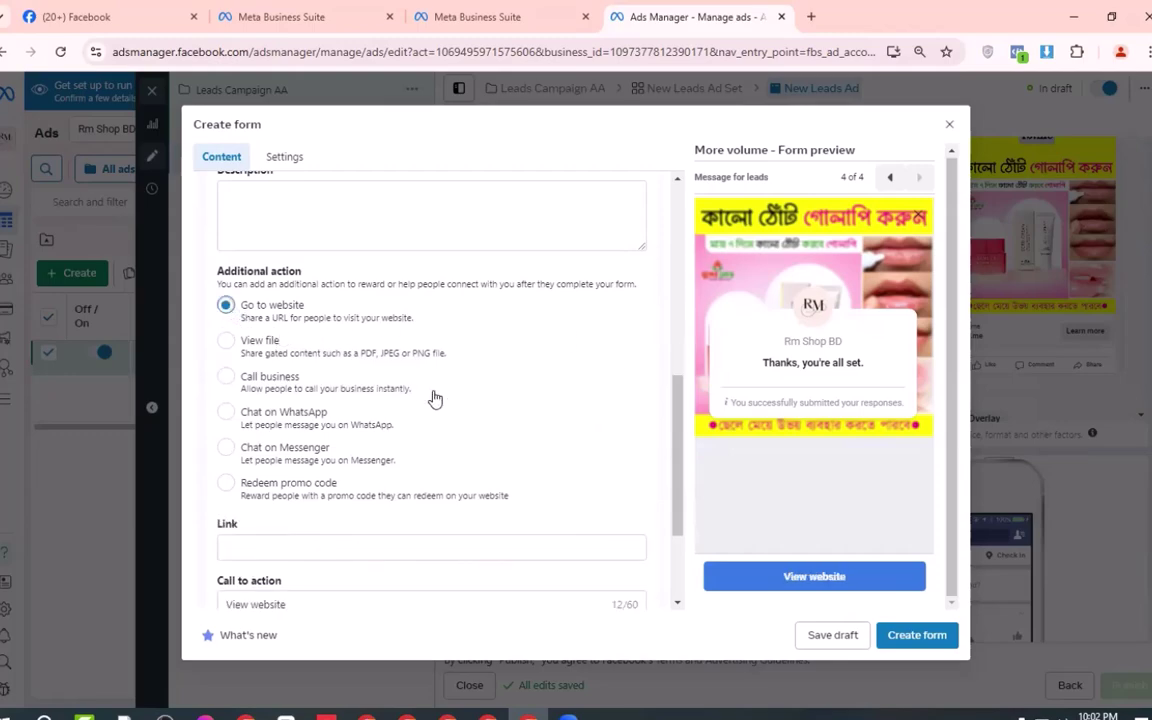
# Step: Try the Start conversations on Messenger option for connecting with leads and turn it off again
pyautogui.scroll(-1, 445, 394)
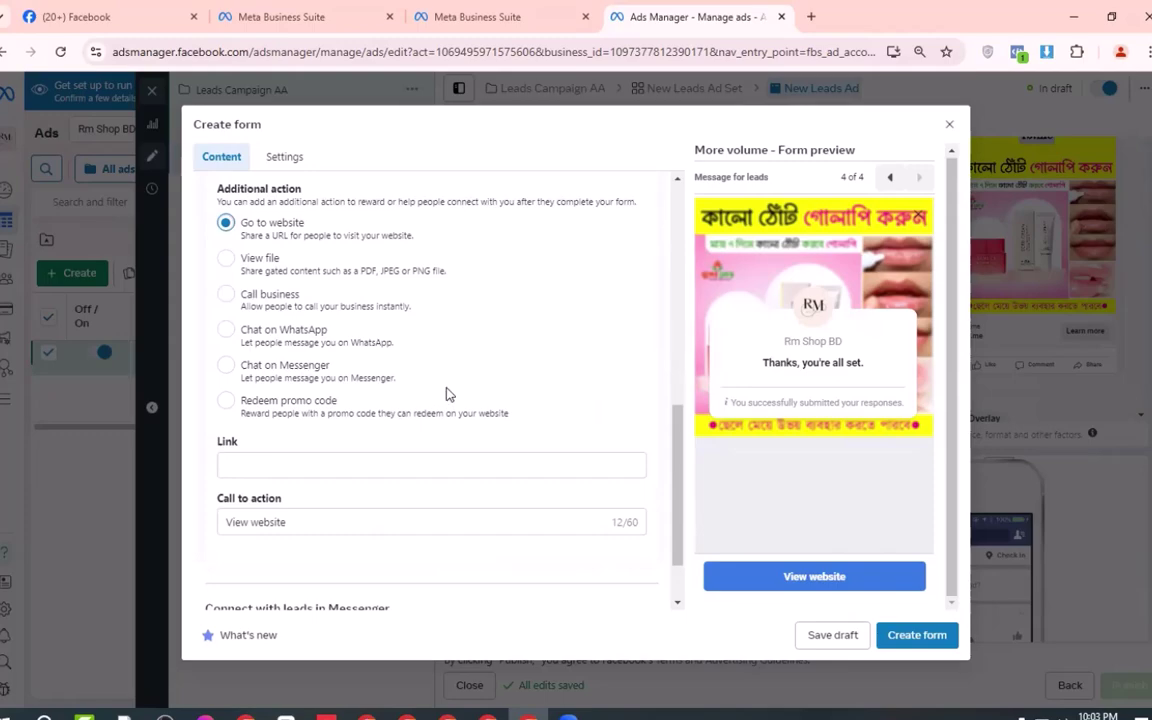
pyautogui.scroll(5, 447, 393)
pyautogui.scroll(2, 447, 393)
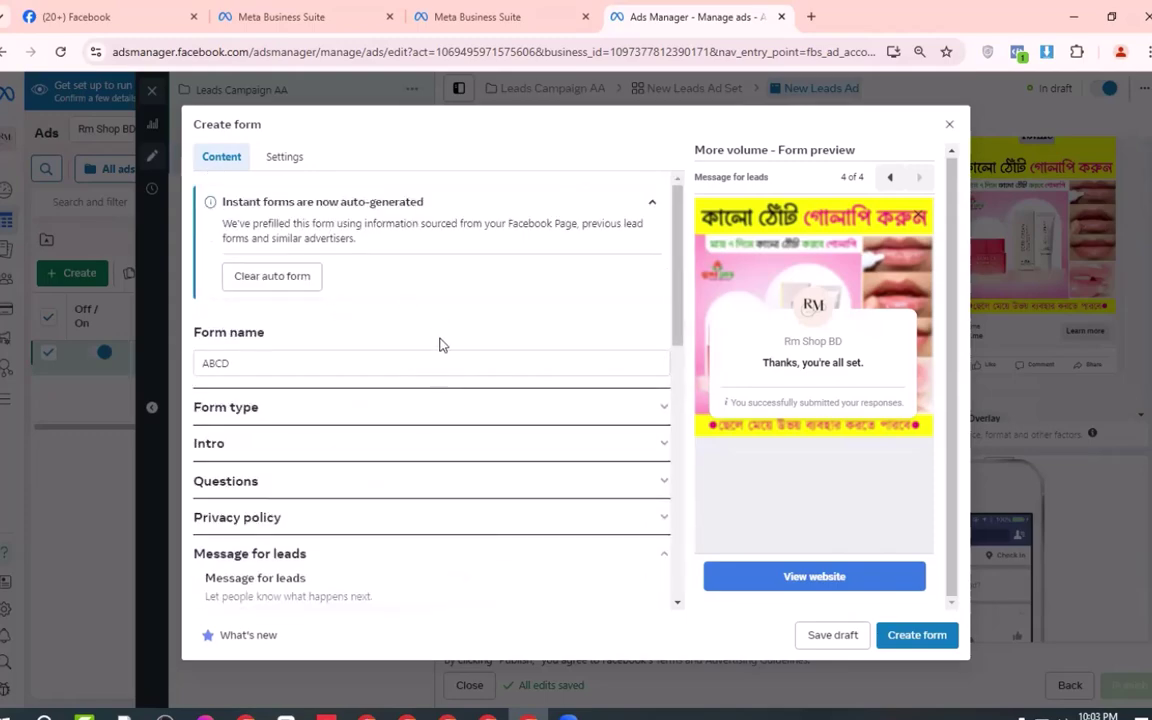
pyautogui.scroll(-3, 451, 361)
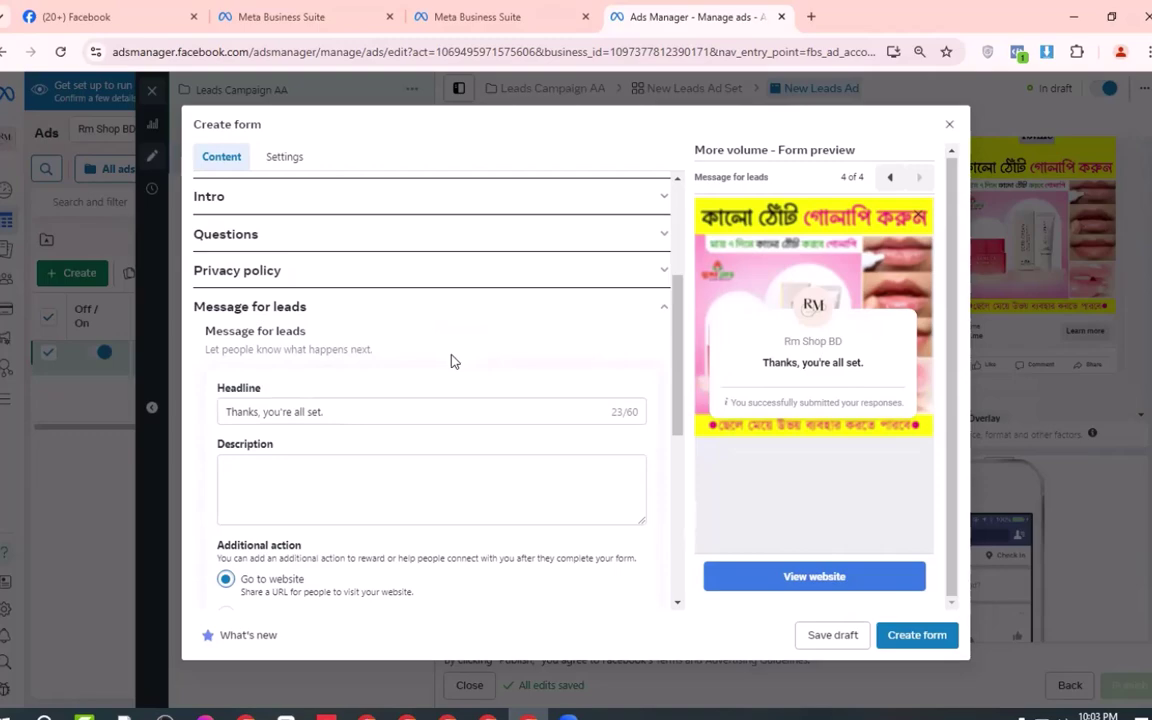
pyautogui.scroll(-5, 451, 361)
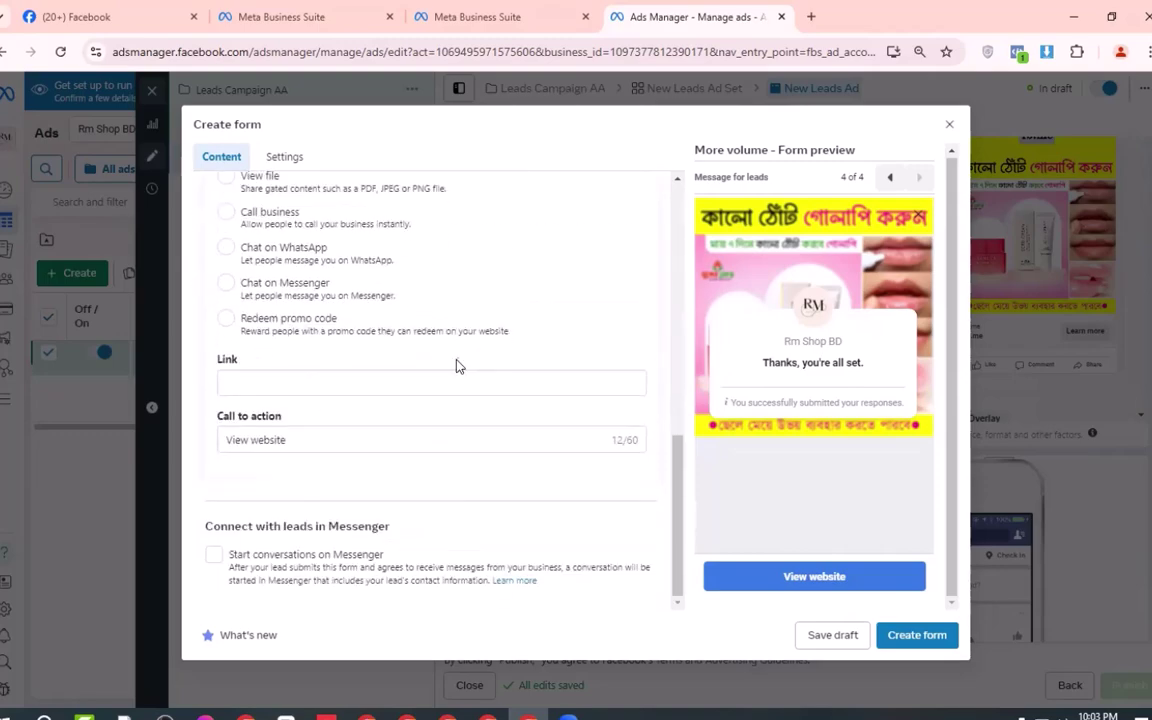
pyautogui.click(214, 557)
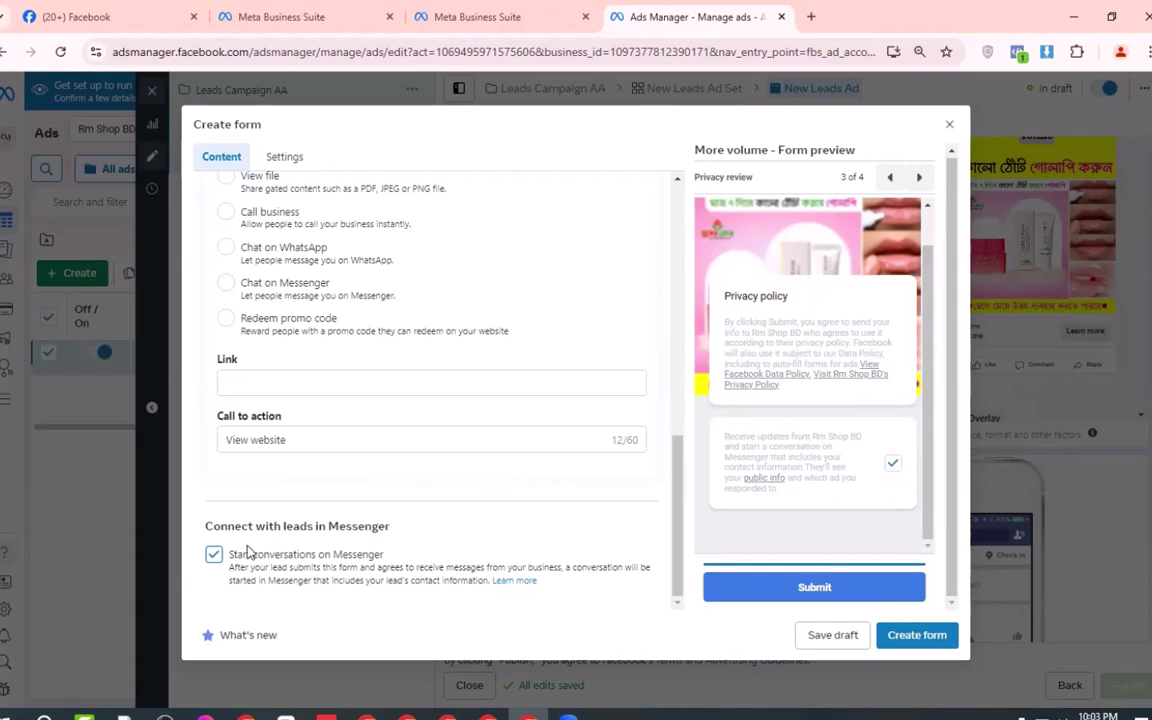
pyautogui.click(214, 554)
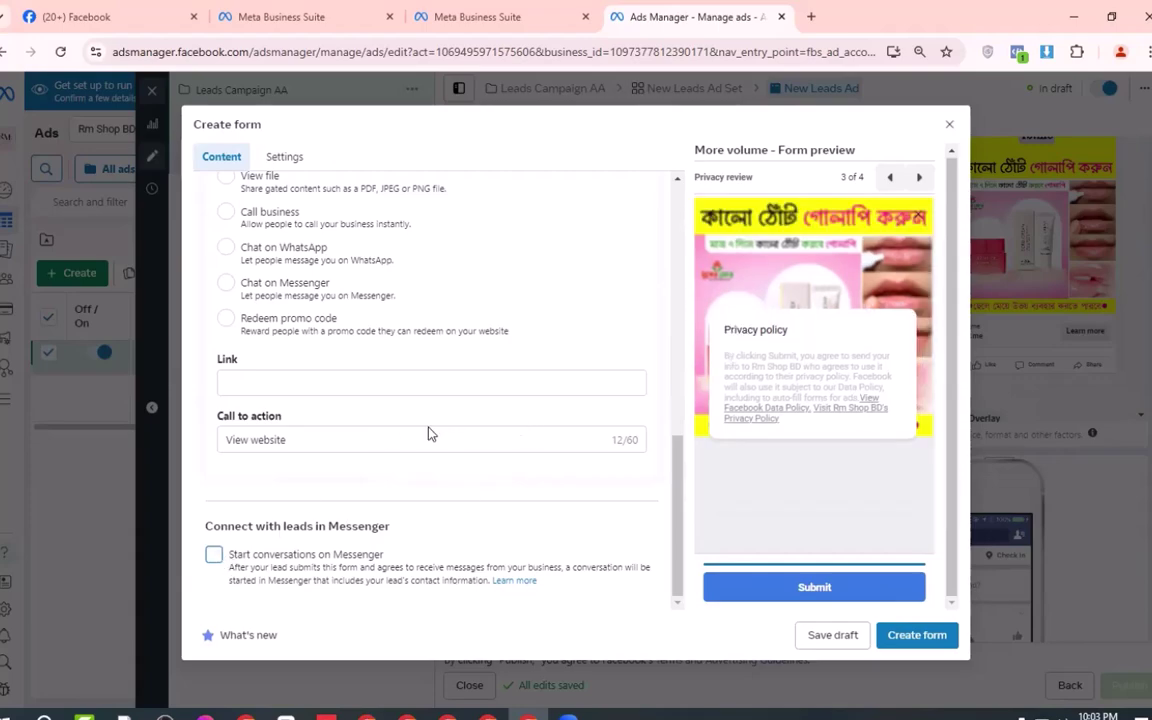
# Step: Replace the call to action text in Message for leads with "Lear More"
pyautogui.scroll(5, 410, 430)
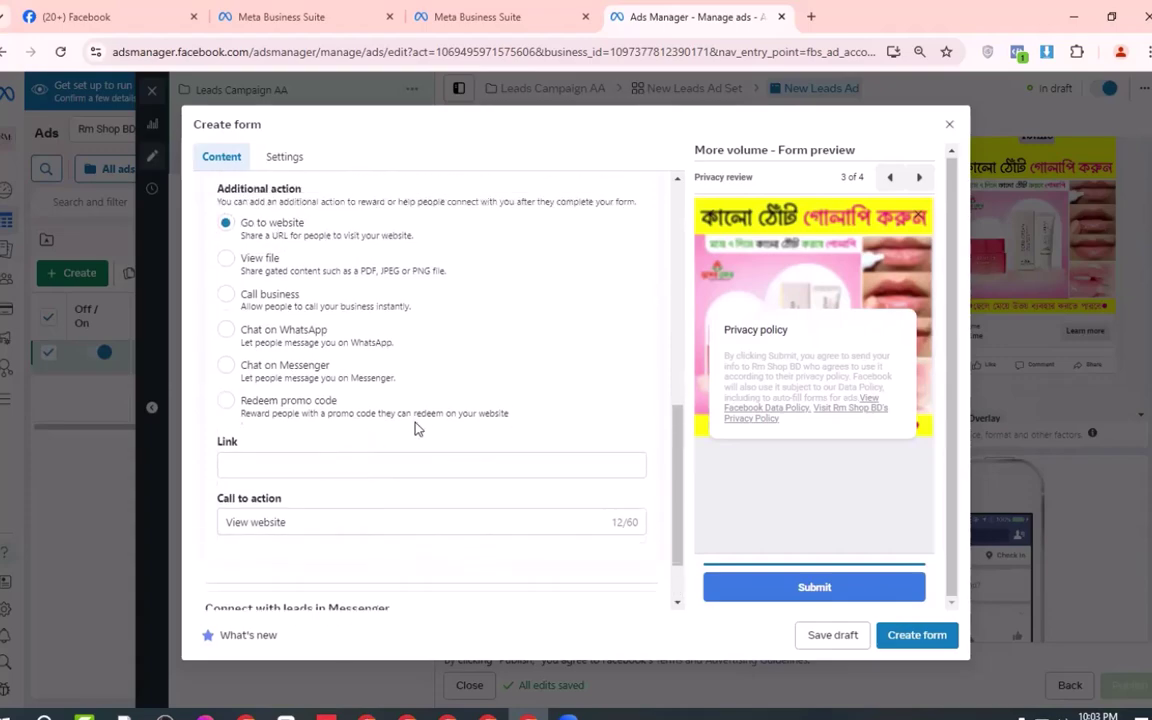
pyautogui.scroll(2, 418, 428)
pyautogui.scroll(-4, 239, 478)
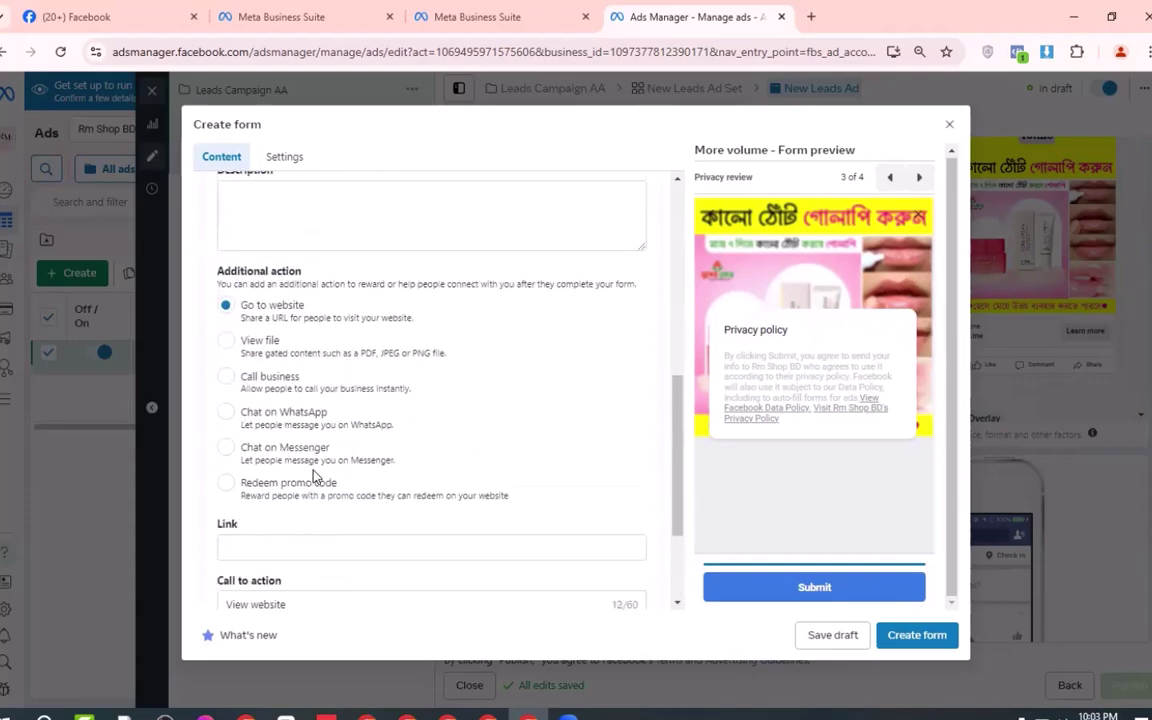
pyautogui.click(263, 384)
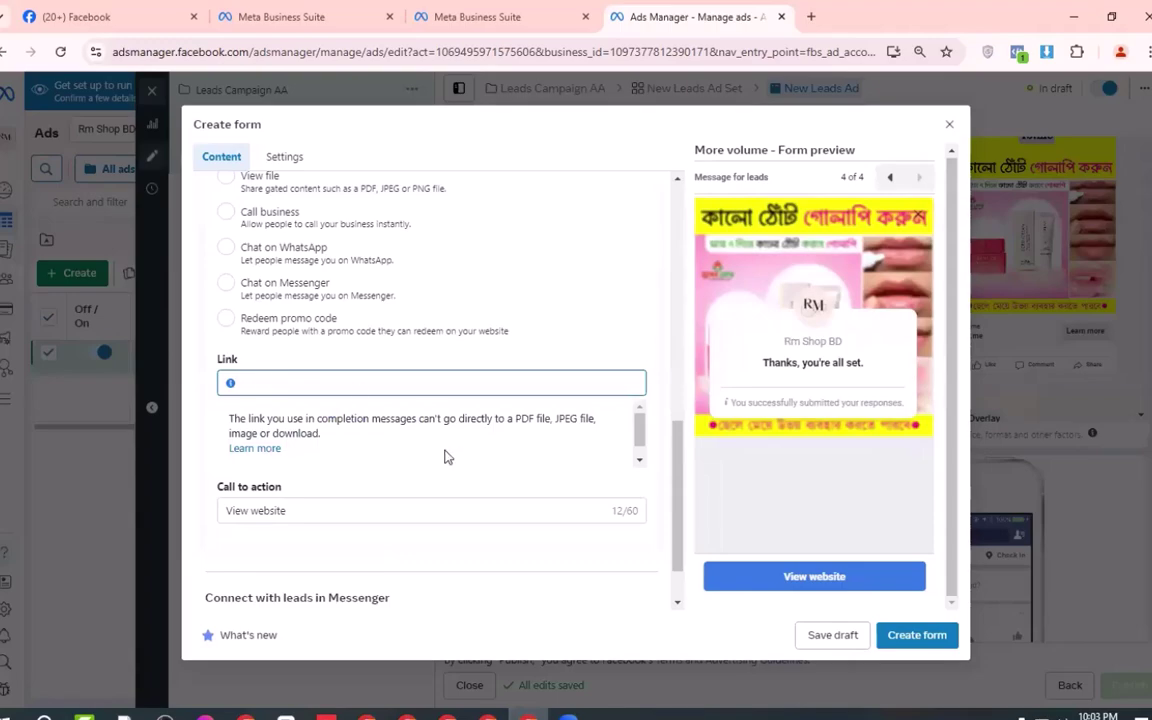
pyautogui.click(303, 512)
pyautogui.tripleClick(266, 440)
pyautogui.click(304, 438)
pyautogui.moveTo(334, 442); pyautogui.dragTo(220, 444)
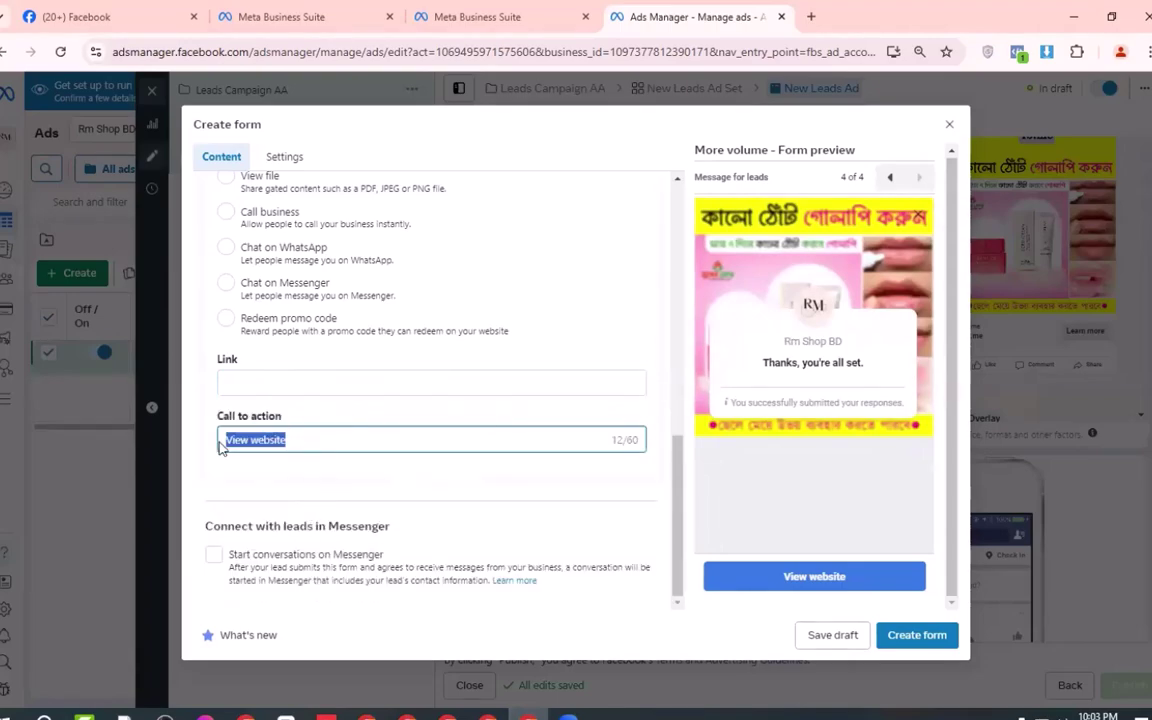
pyautogui.write('Lear ')
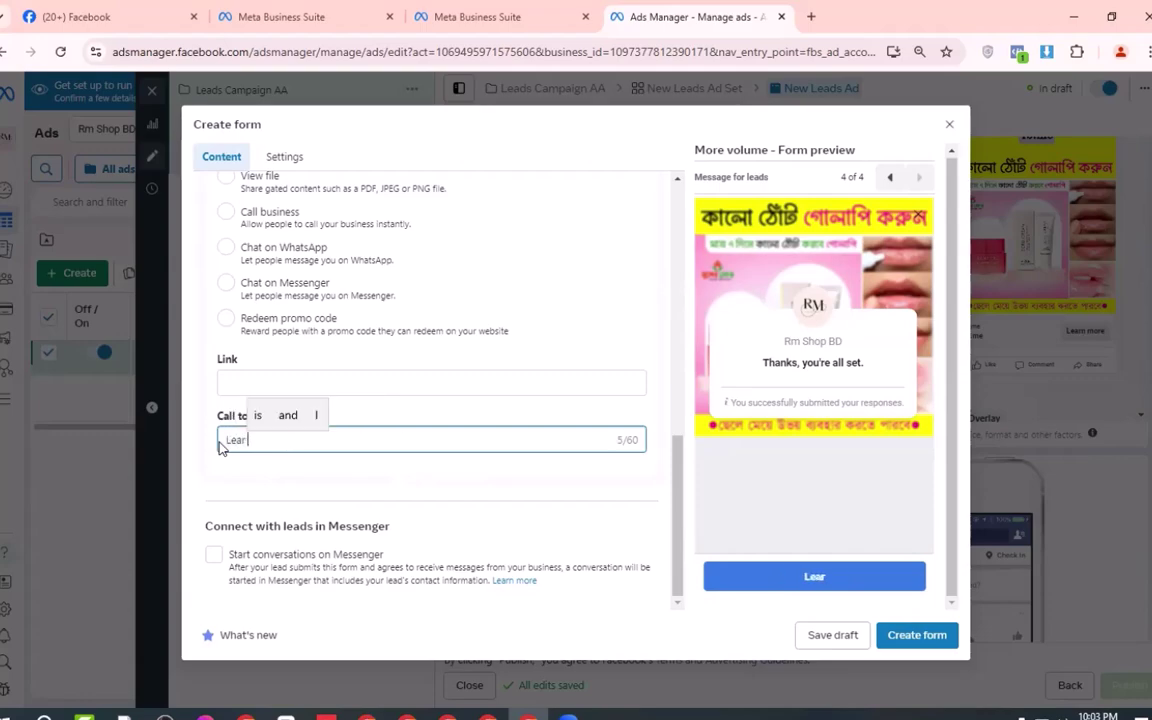
pyautogui.write('Moerw')
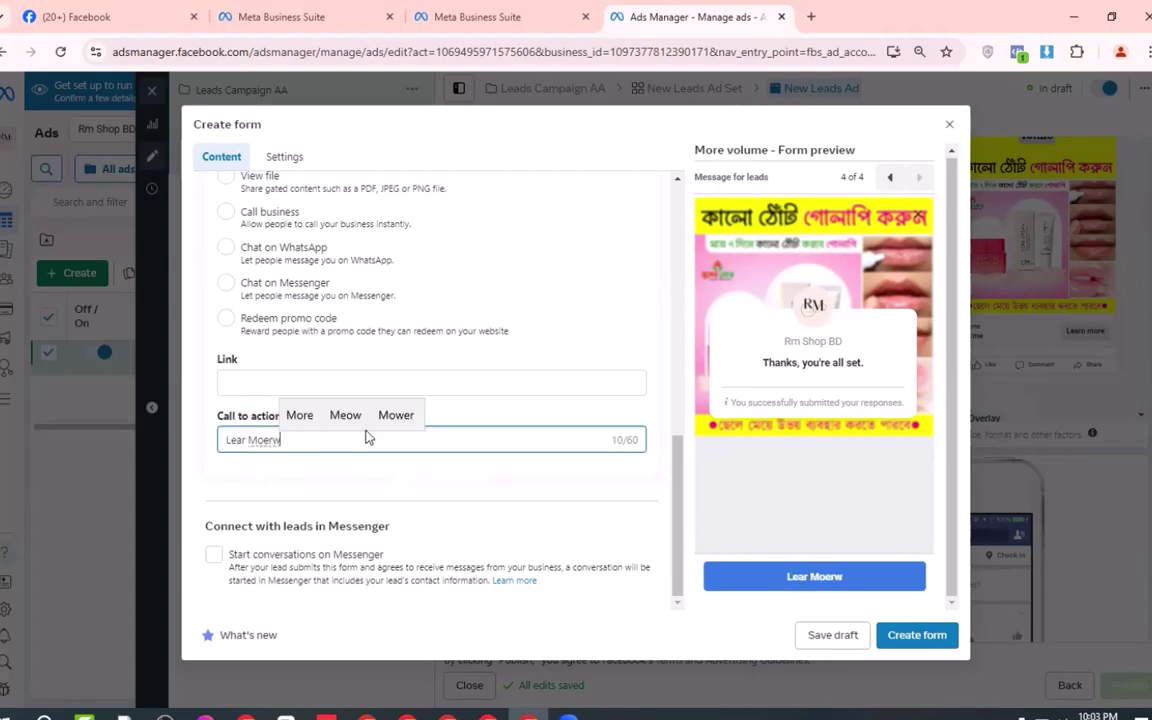
pyautogui.press('BackSpace')
pyautogui.press('BackSpace')
pyautogui.press('BackSpace')
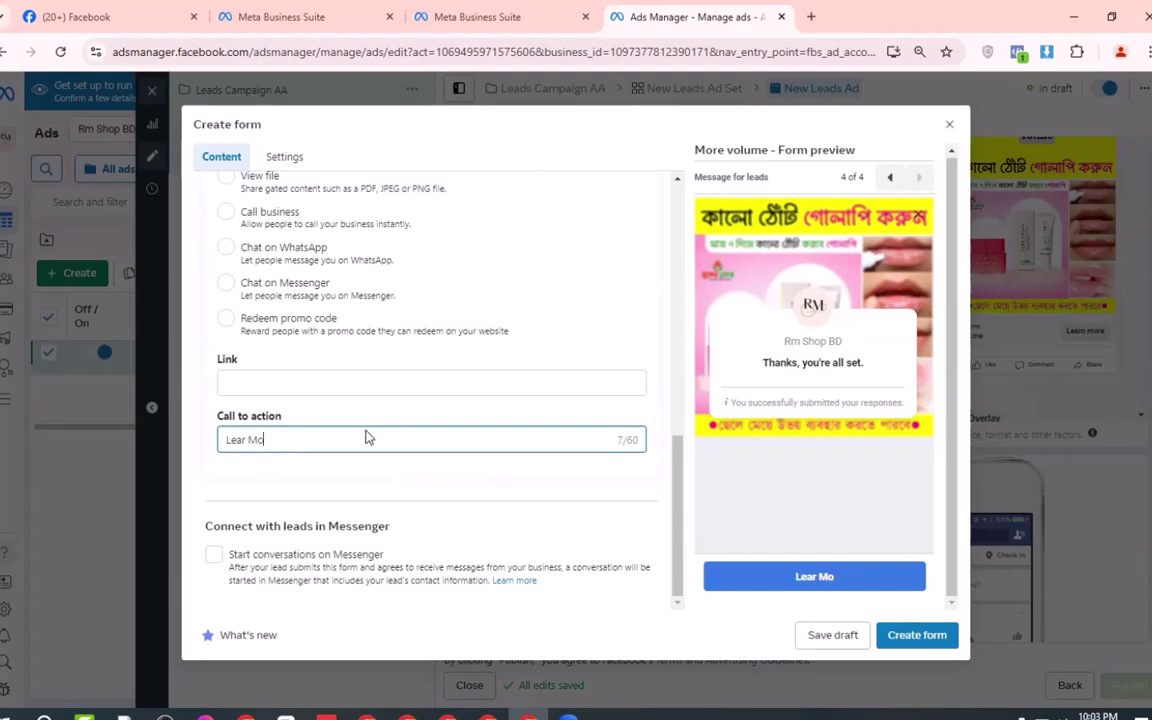
pyautogui.write('r')
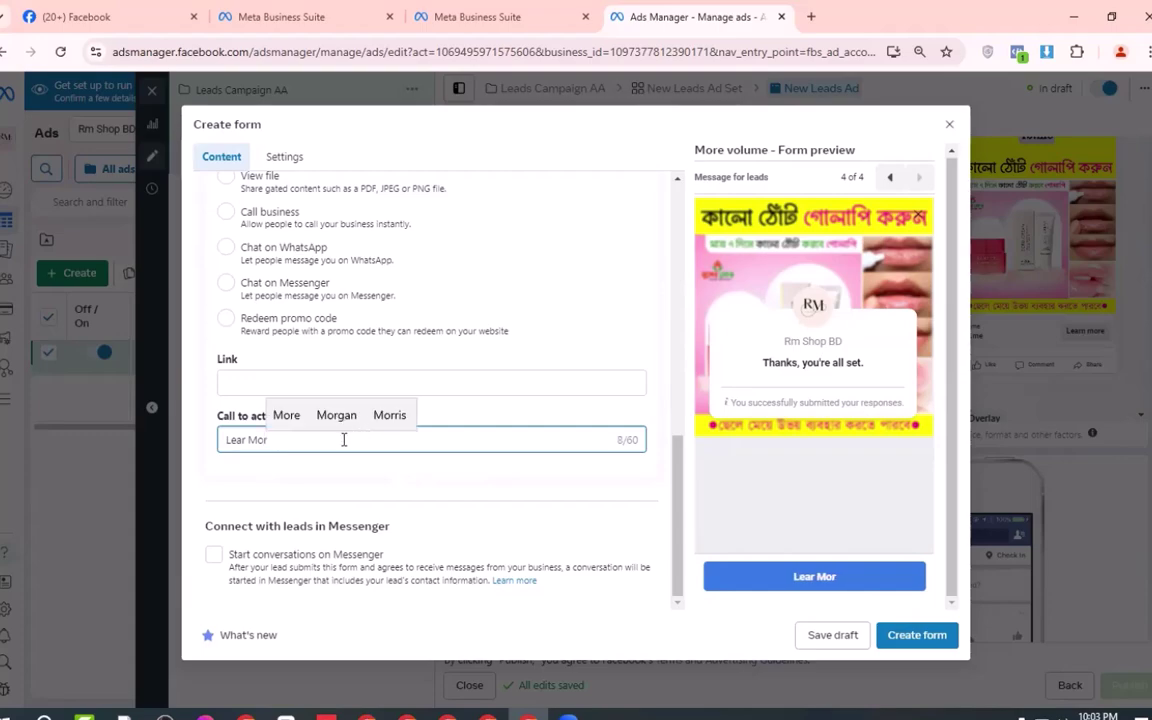
pyautogui.click(288, 416)
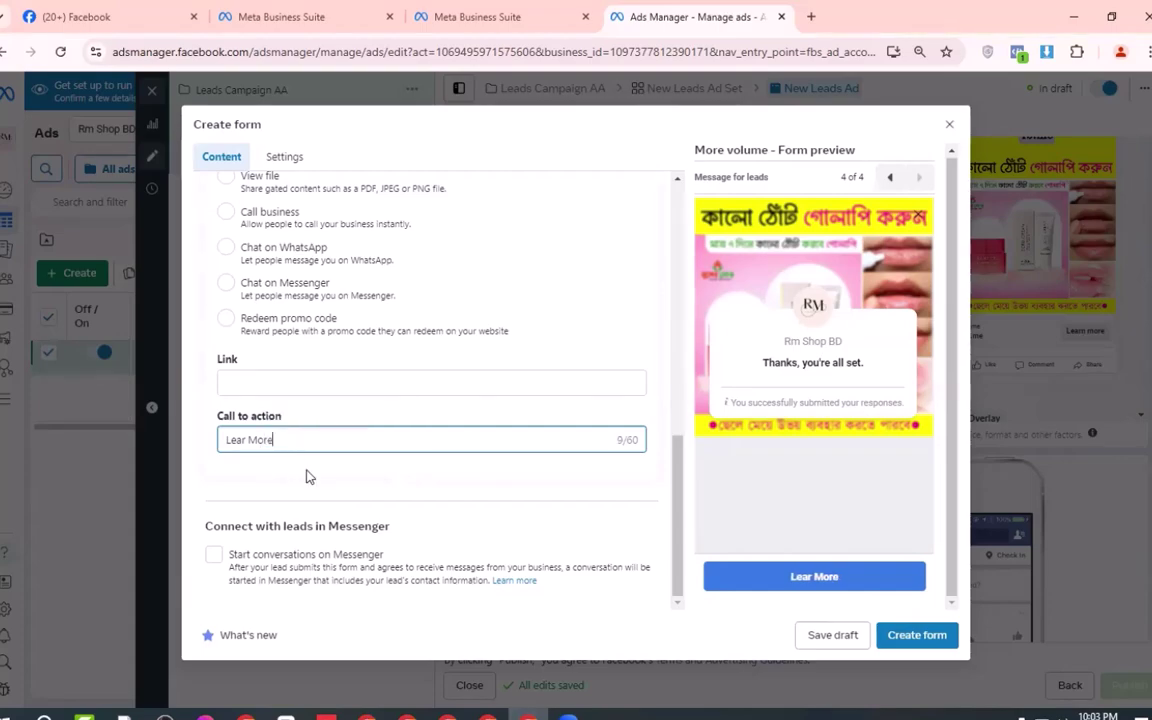
# Step: Try to create the instant form with the current content
pyautogui.scroll(10, 590, 436)
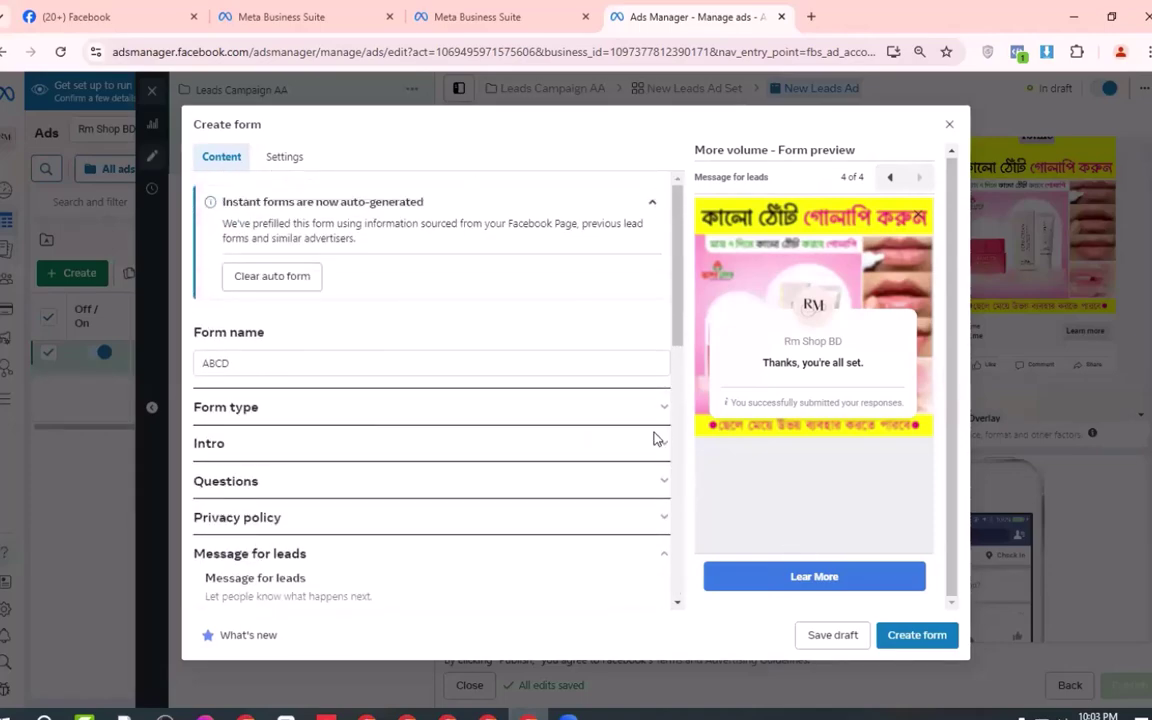
pyautogui.scroll(-10, 578, 437)
pyautogui.click(916, 635)
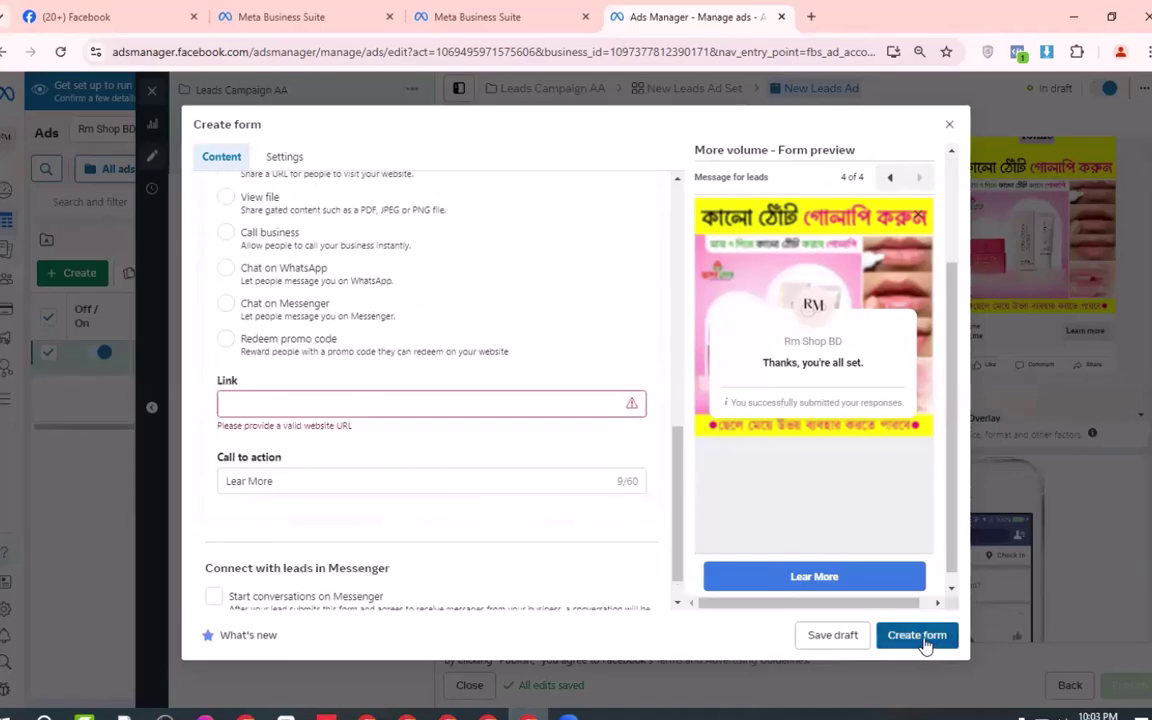
# Step: Set the additional action to Chat on Messenger and enter "asdew" as the Message for leads description
pyautogui.scroll(2, 424, 398)
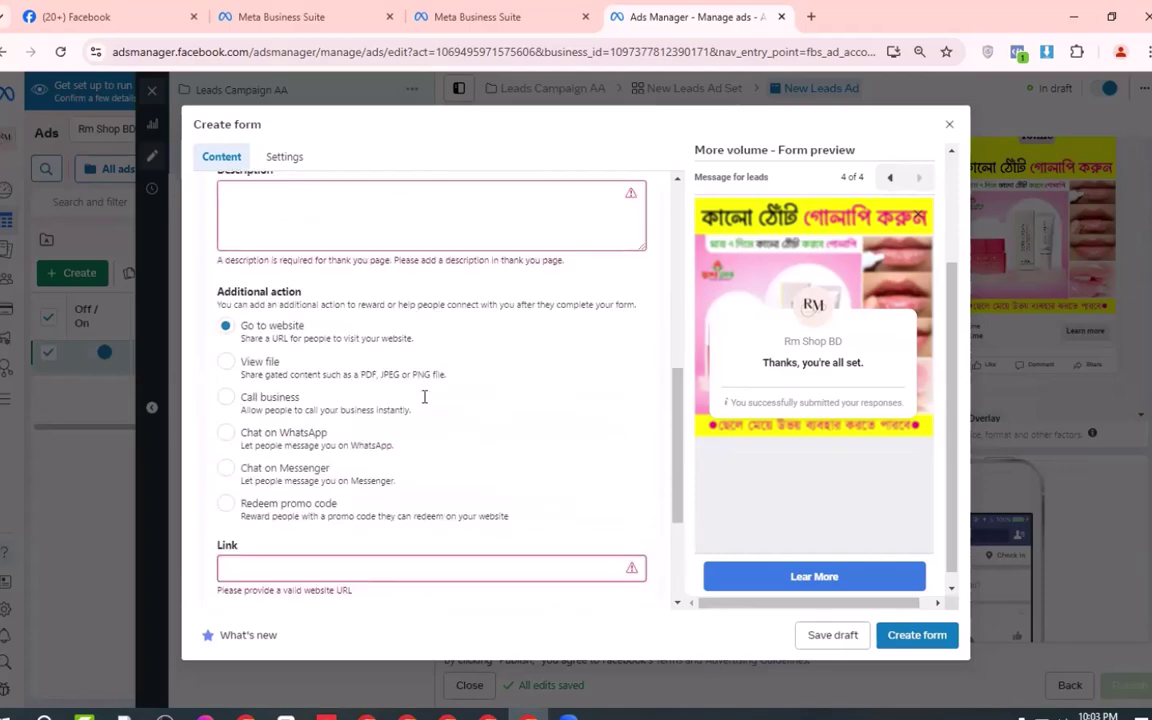
pyautogui.scroll(3, 395, 395)
pyautogui.scroll(-4, 350, 420)
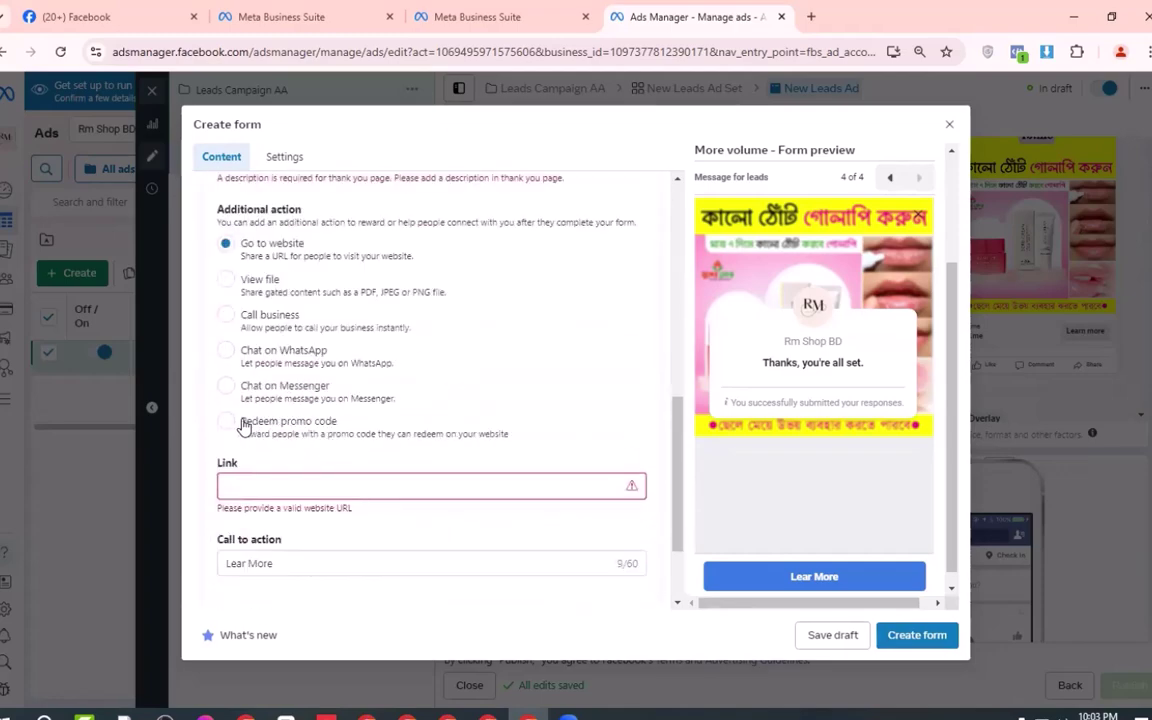
pyautogui.click(227, 386)
pyautogui.scroll(3, 388, 424)
pyautogui.click(351, 382)
pyautogui.write('asdew')
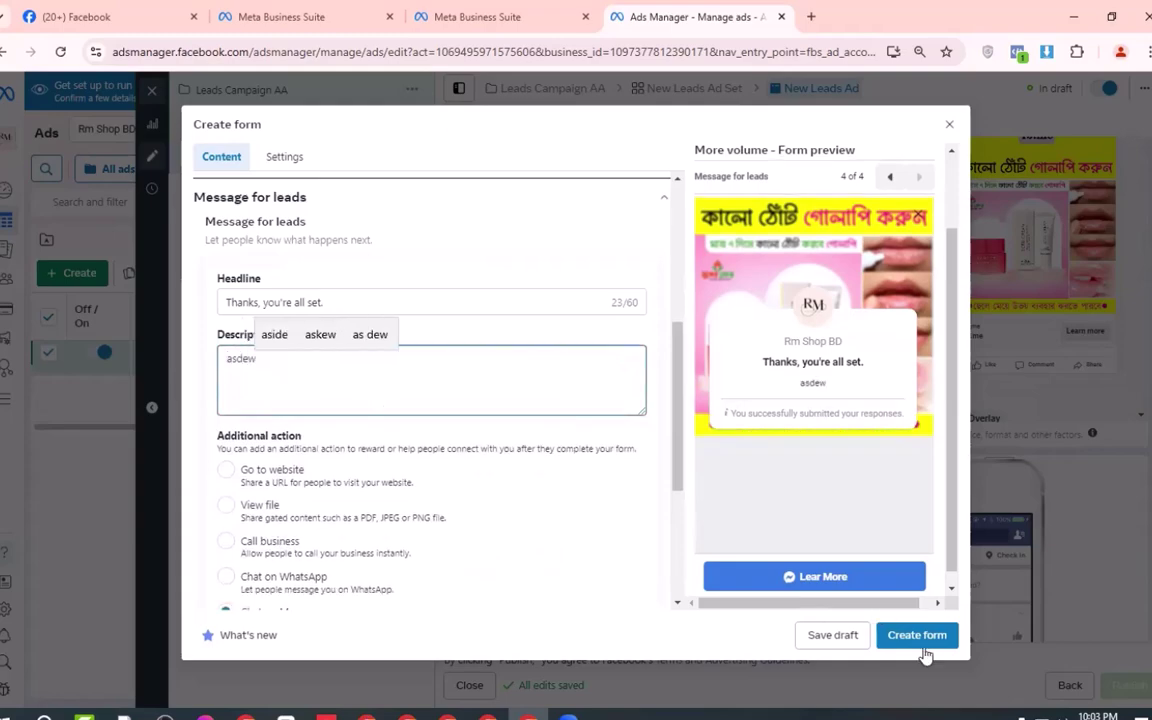
# Step: Create the instant form from the current content and page through its preview up to the privacy review
pyautogui.click(926, 652)
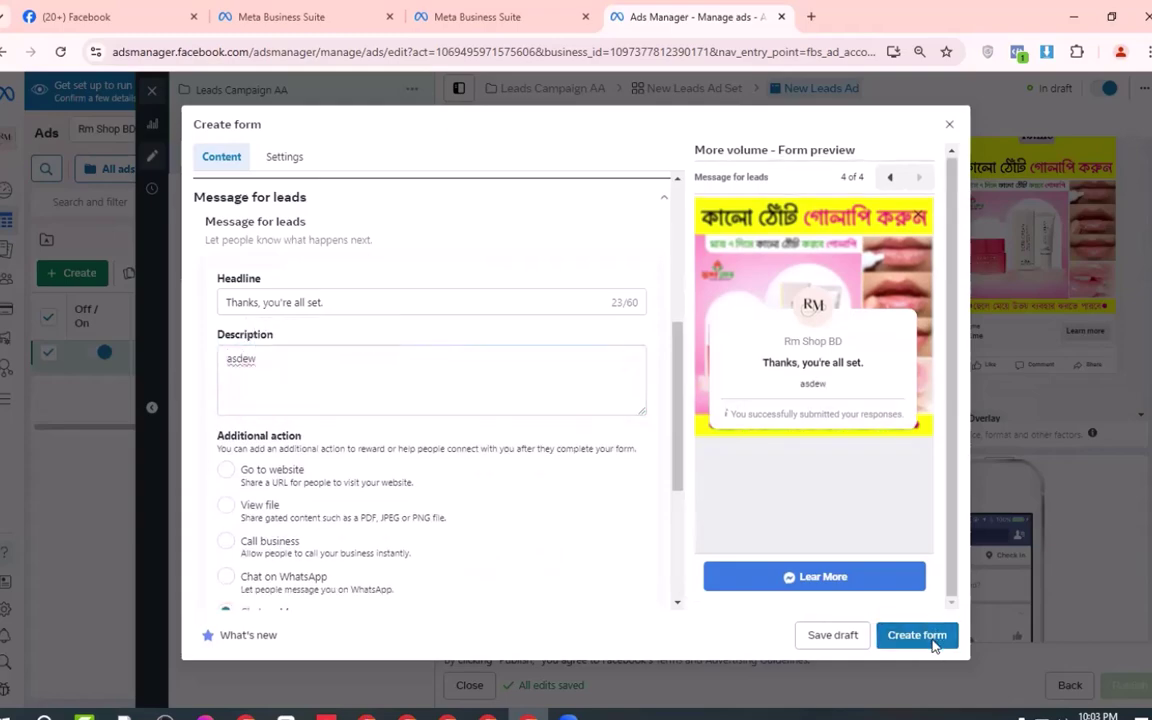
pyautogui.click(931, 640)
pyautogui.scroll(-4, 612, 411)
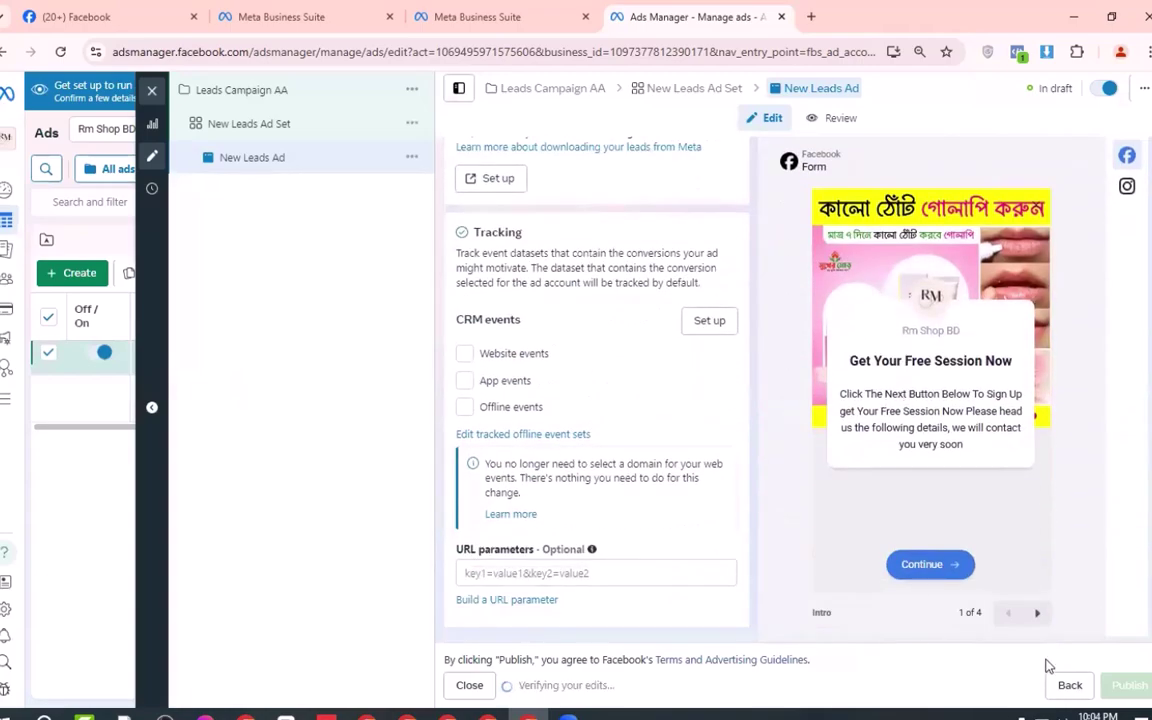
pyautogui.click(1037, 612)
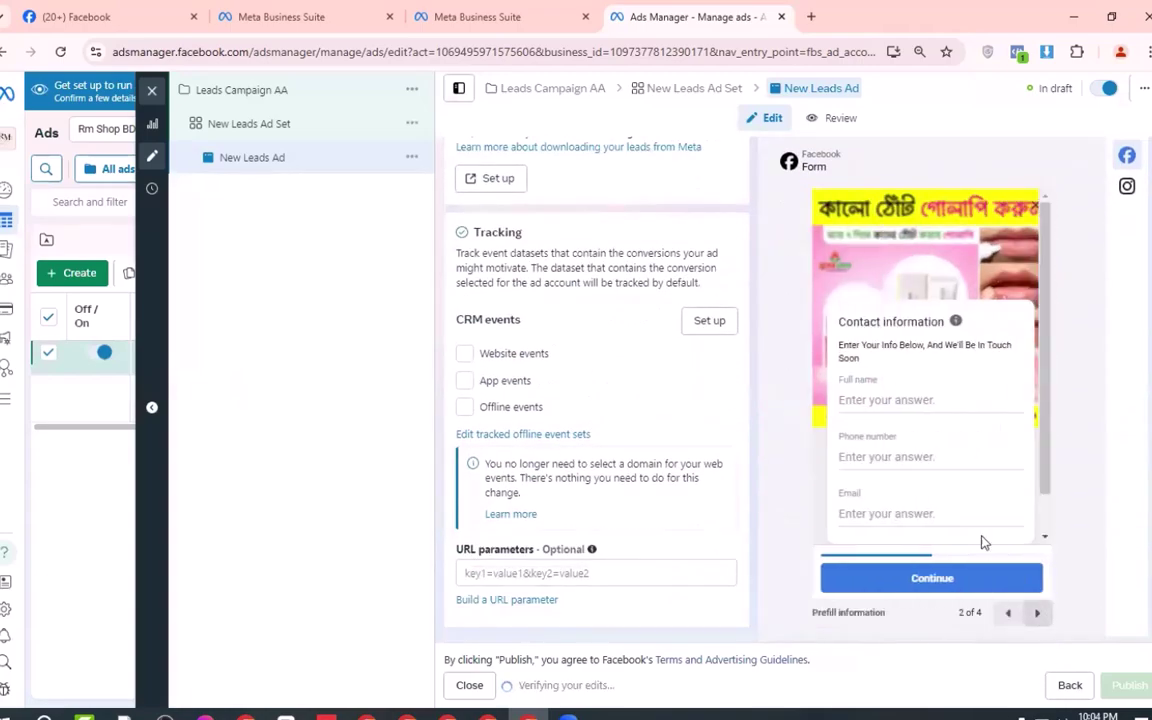
pyautogui.click(936, 574)
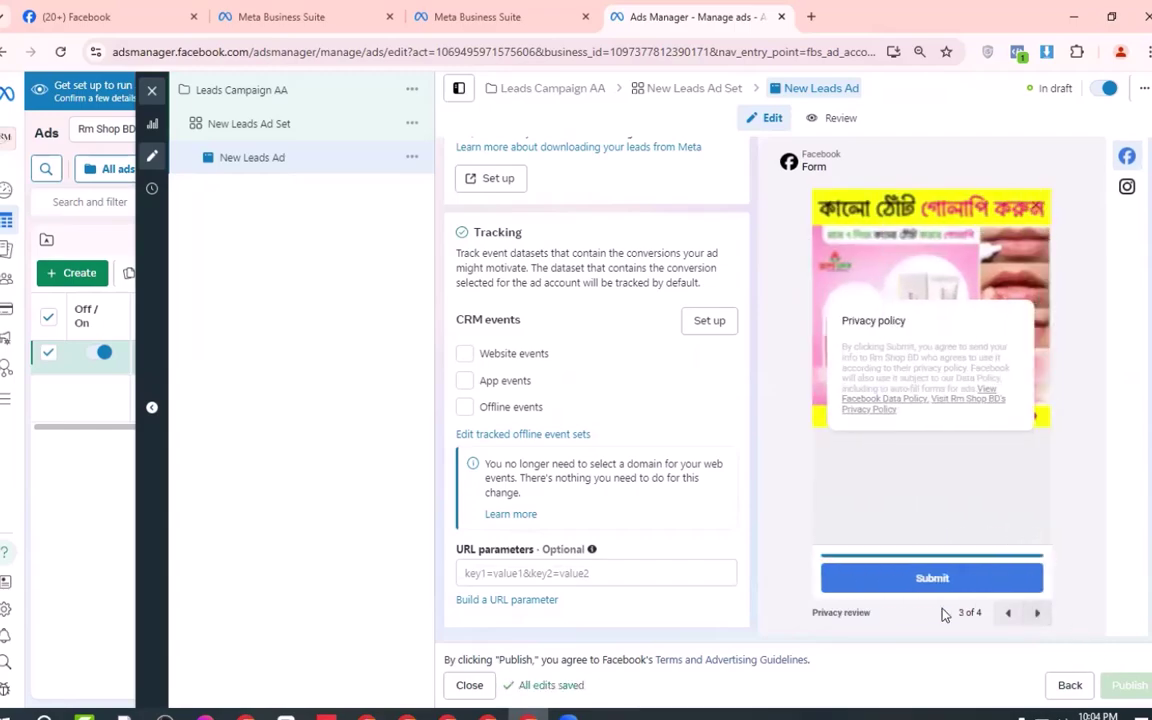
# Step: Open the CRM setup for lead delivery, choose Google Sheets as the CRM system and open its Google sign-in page
pyautogui.scroll(2, 750, 445)
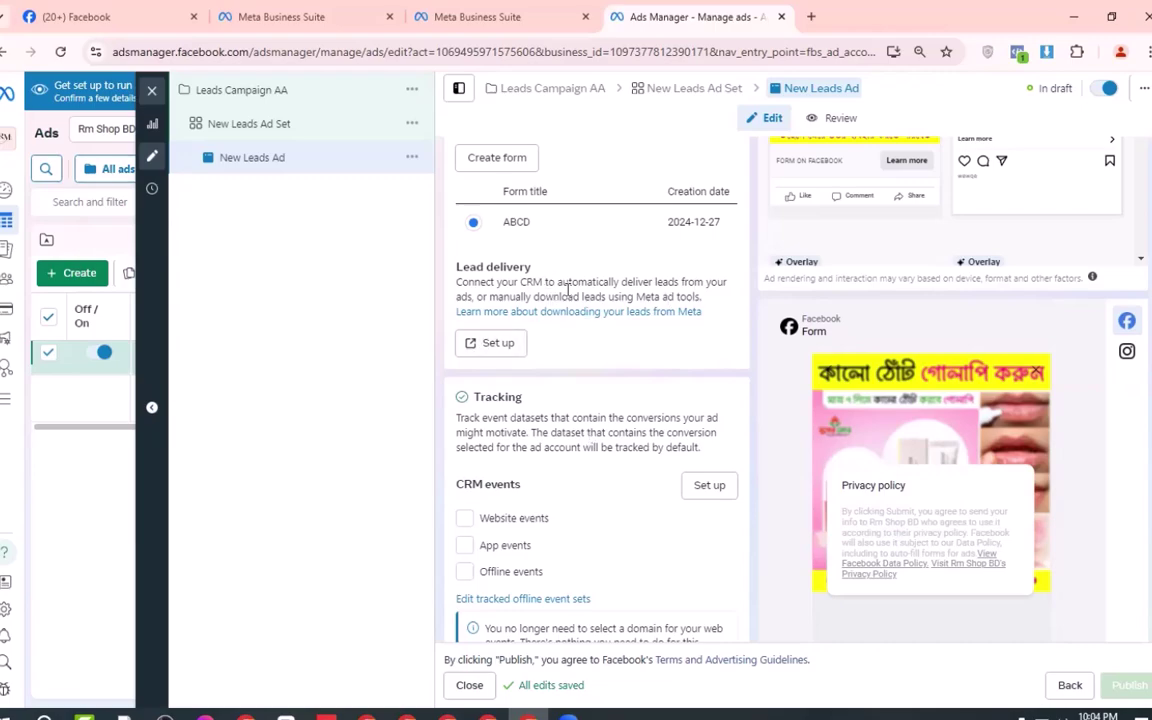
pyautogui.click(502, 343)
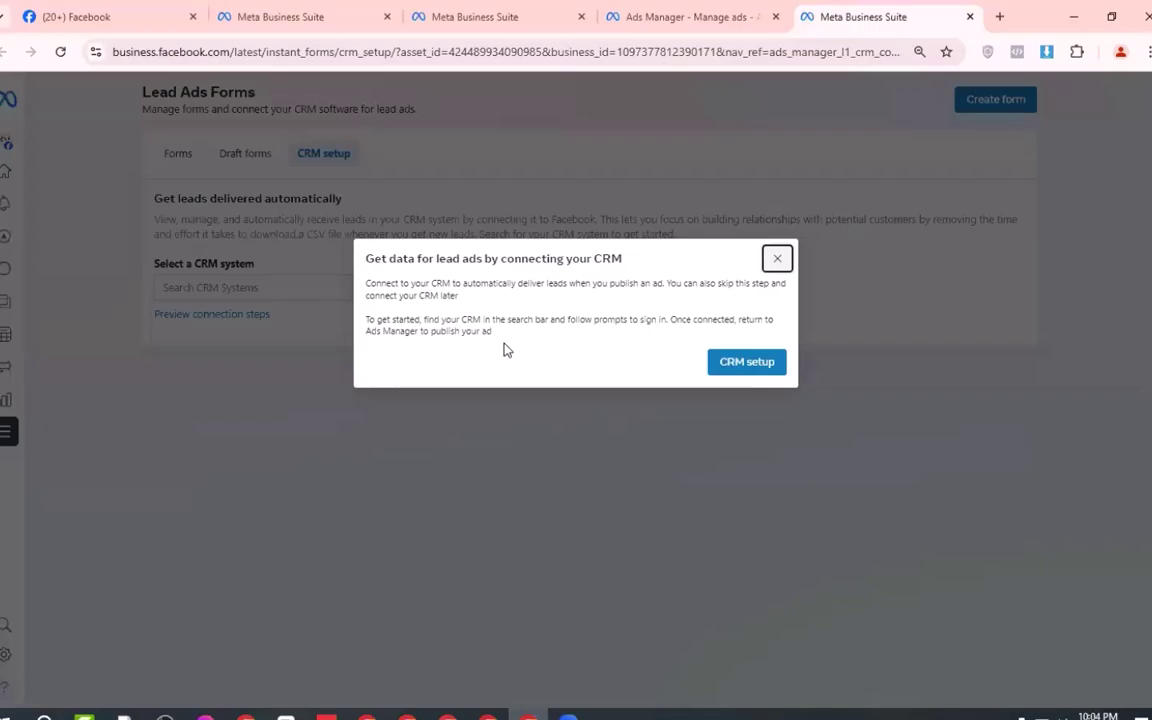
pyautogui.click(778, 260)
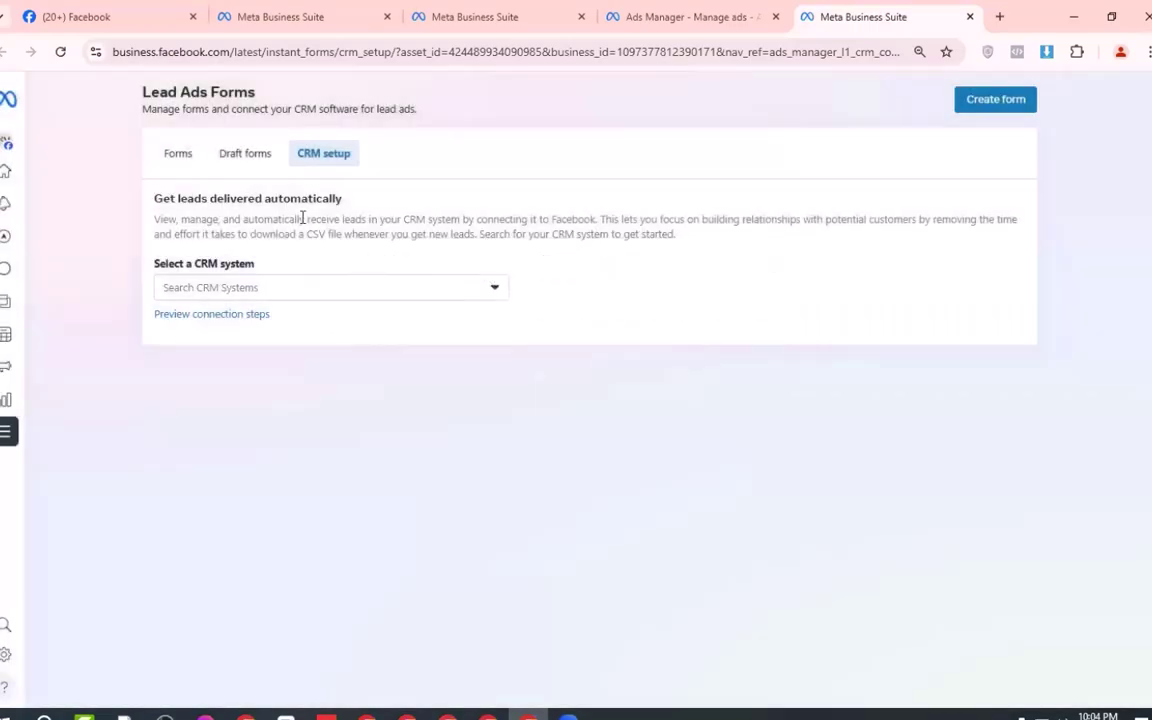
pyautogui.click(291, 290)
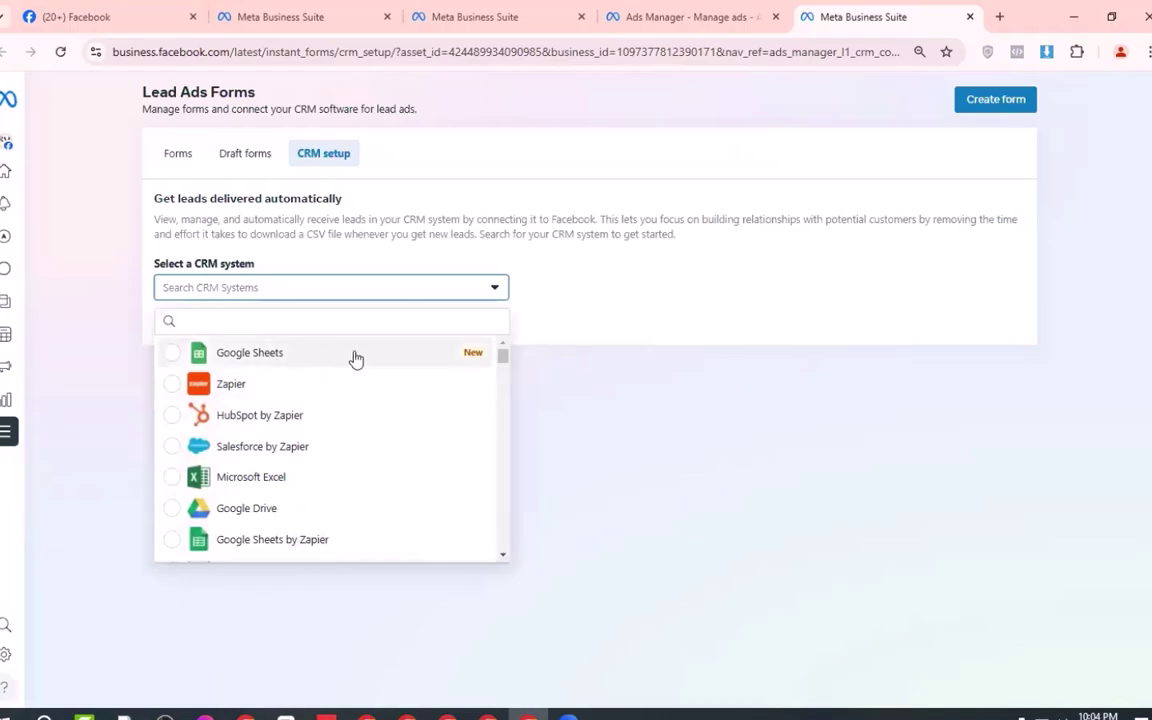
pyautogui.scroll(-1, 310, 465)
pyautogui.scroll(-10, 314, 452)
pyautogui.scroll(-10, 314, 452)
pyautogui.scroll(15, 314, 452)
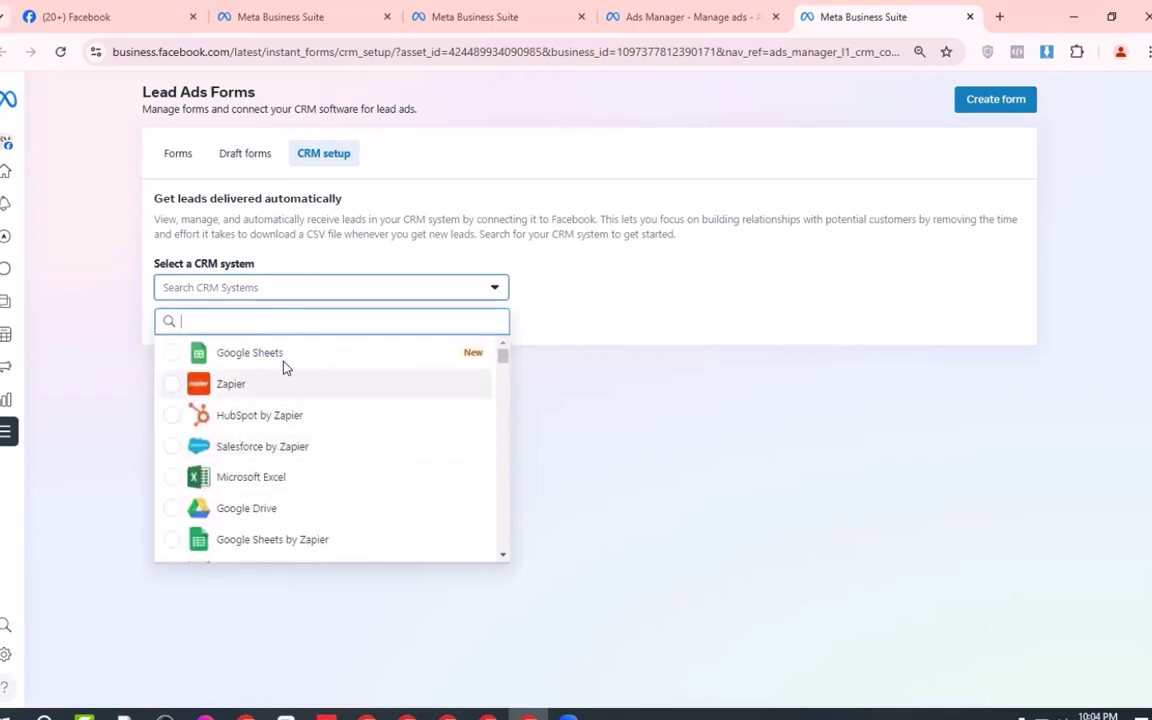
pyautogui.click(249, 353)
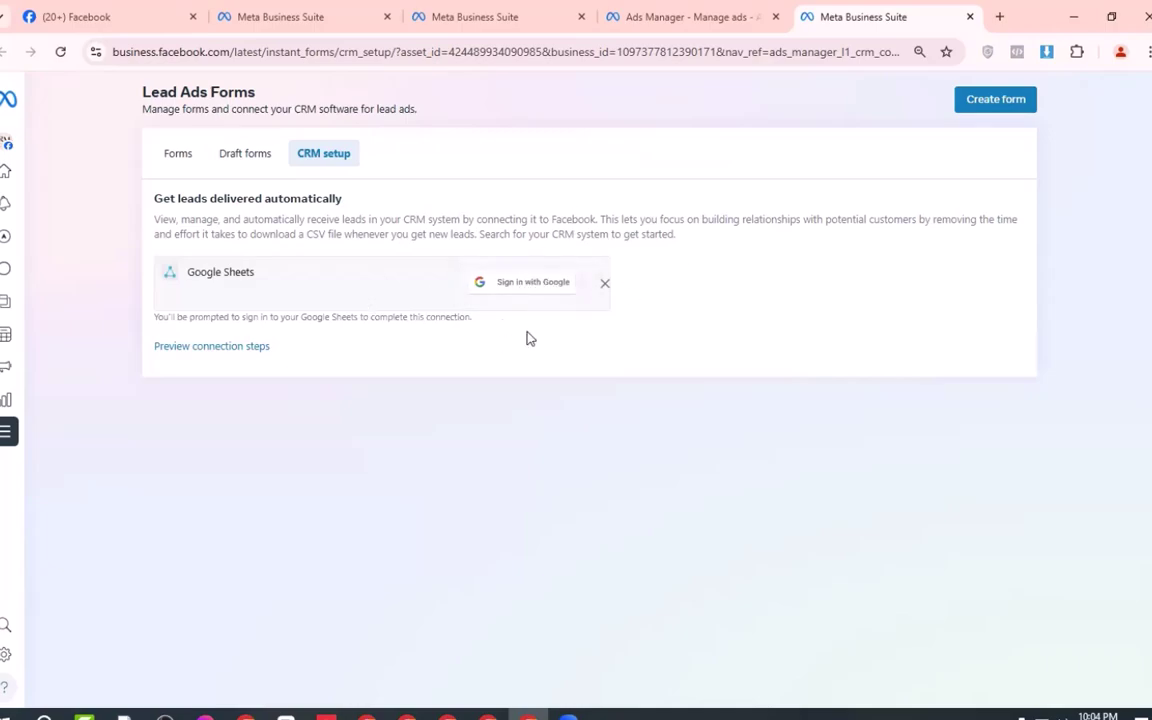
pyautogui.click(551, 287)
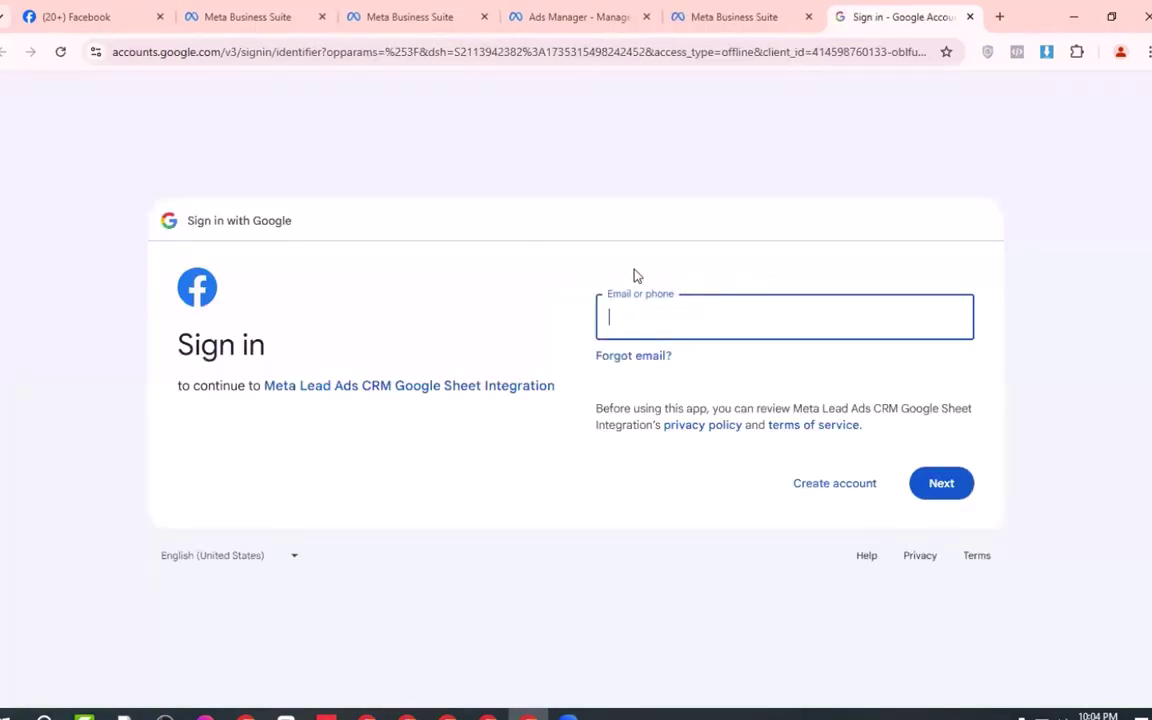
pyautogui.click(690, 8)
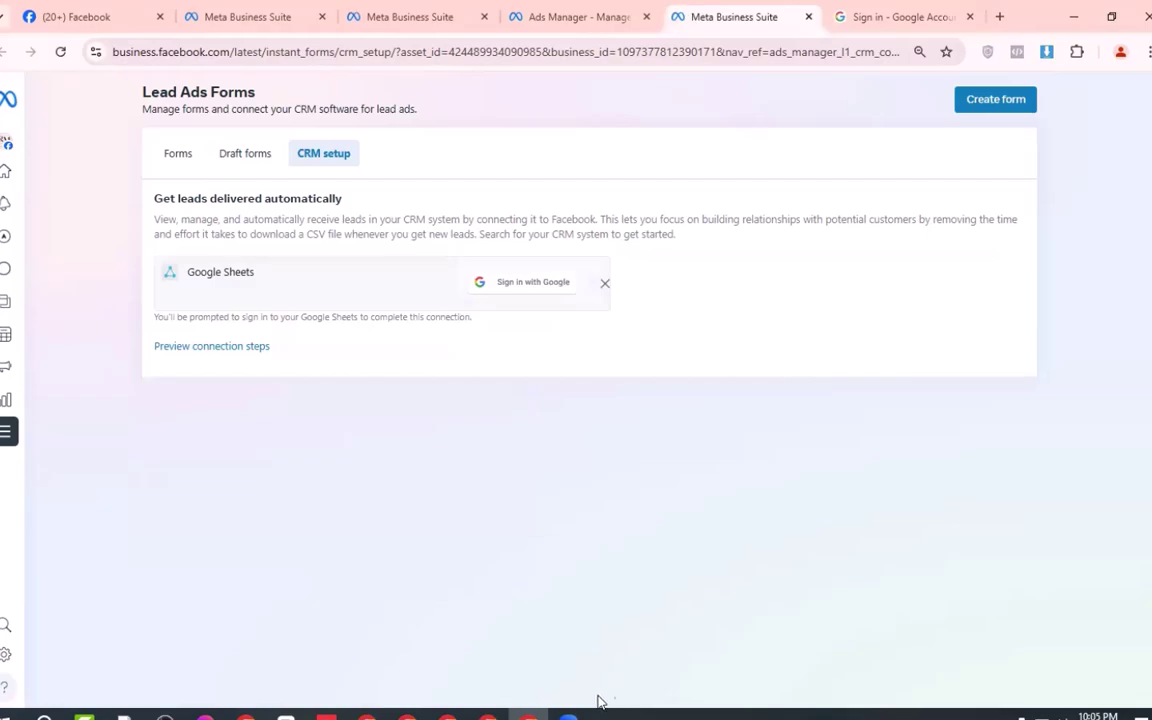
# Step: Switch to the browser window with the Google Docs files, open Google Sheets there and create a blank spreadsheet
pyautogui.hotkey('alt', 'Tab')
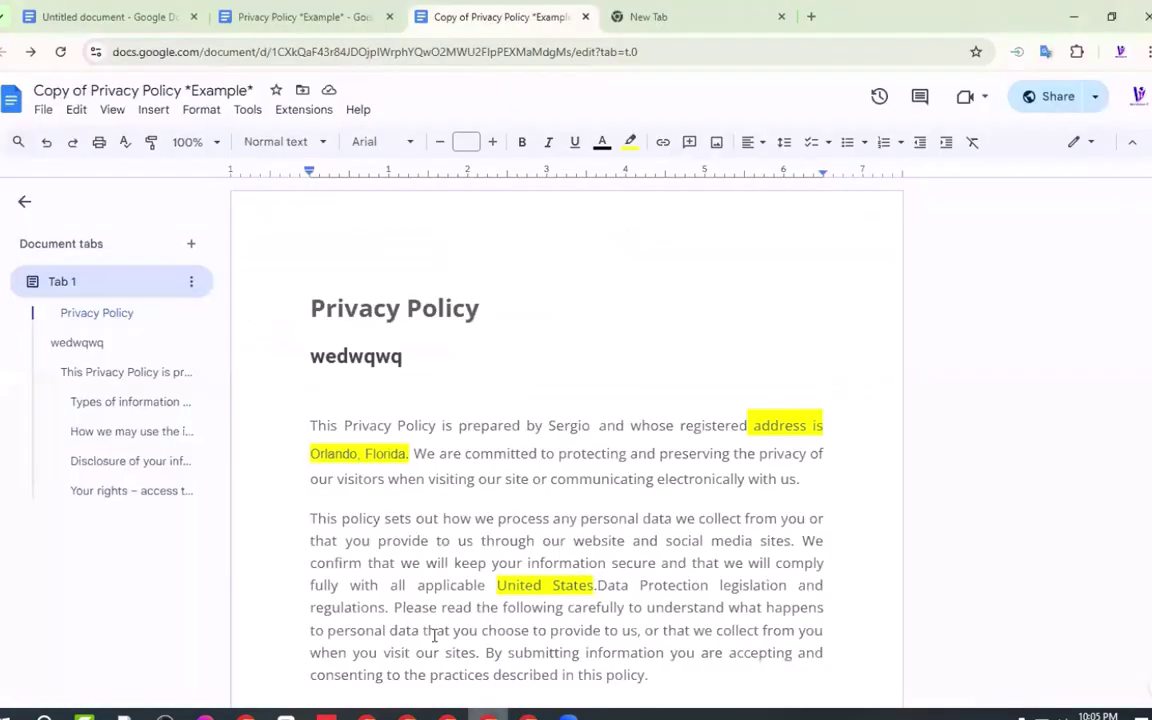
pyautogui.click(650, 17)
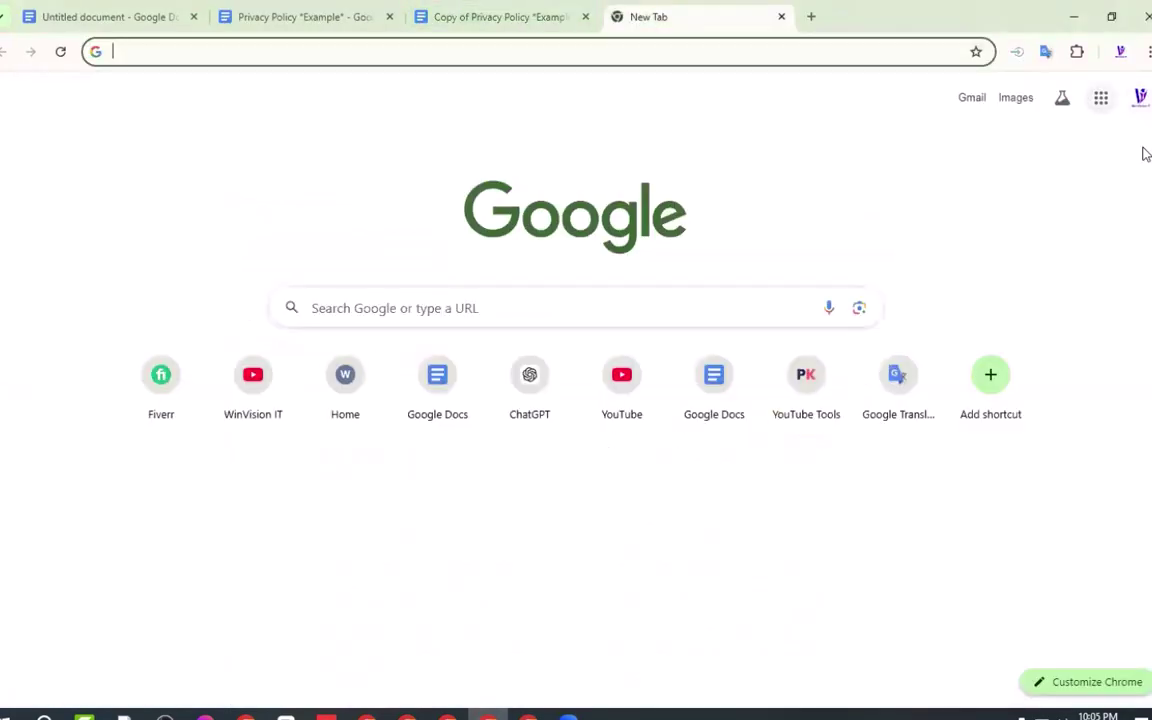
pyautogui.click(1101, 97)
pyautogui.scroll(-2, 1003, 393)
pyautogui.scroll(-3, 1003, 393)
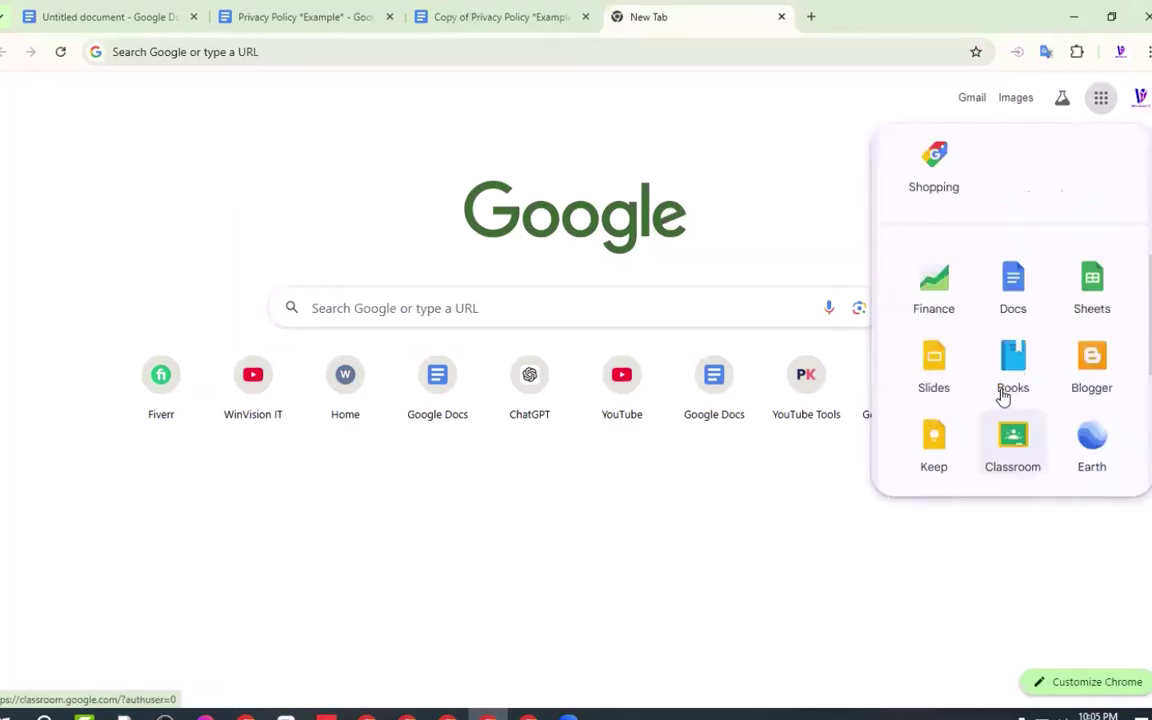
pyautogui.scroll(1, 1003, 393)
pyautogui.click(1100, 380)
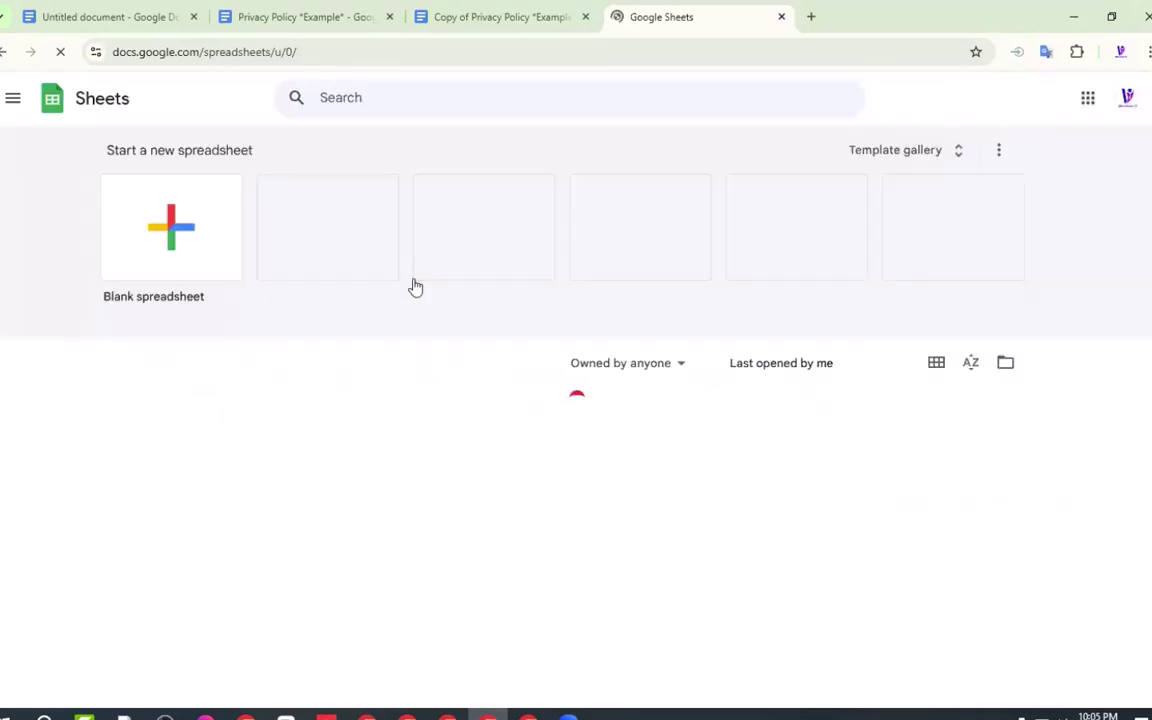
pyautogui.click(160, 232)
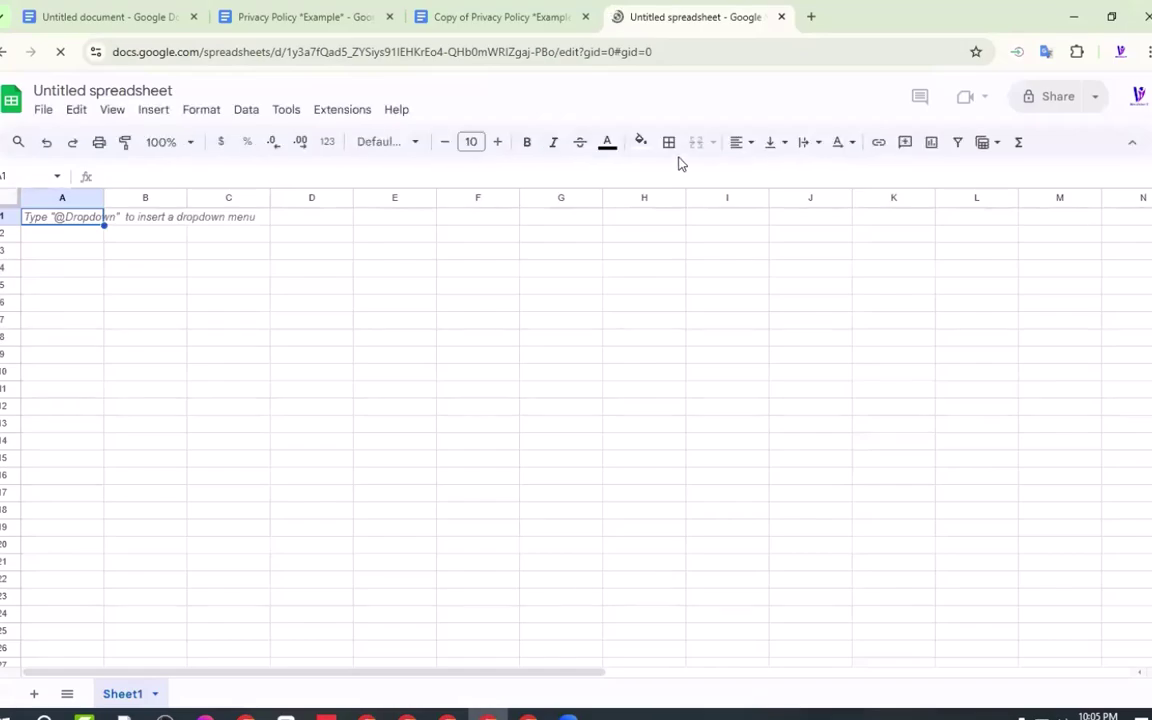
pyautogui.click(335, 354)
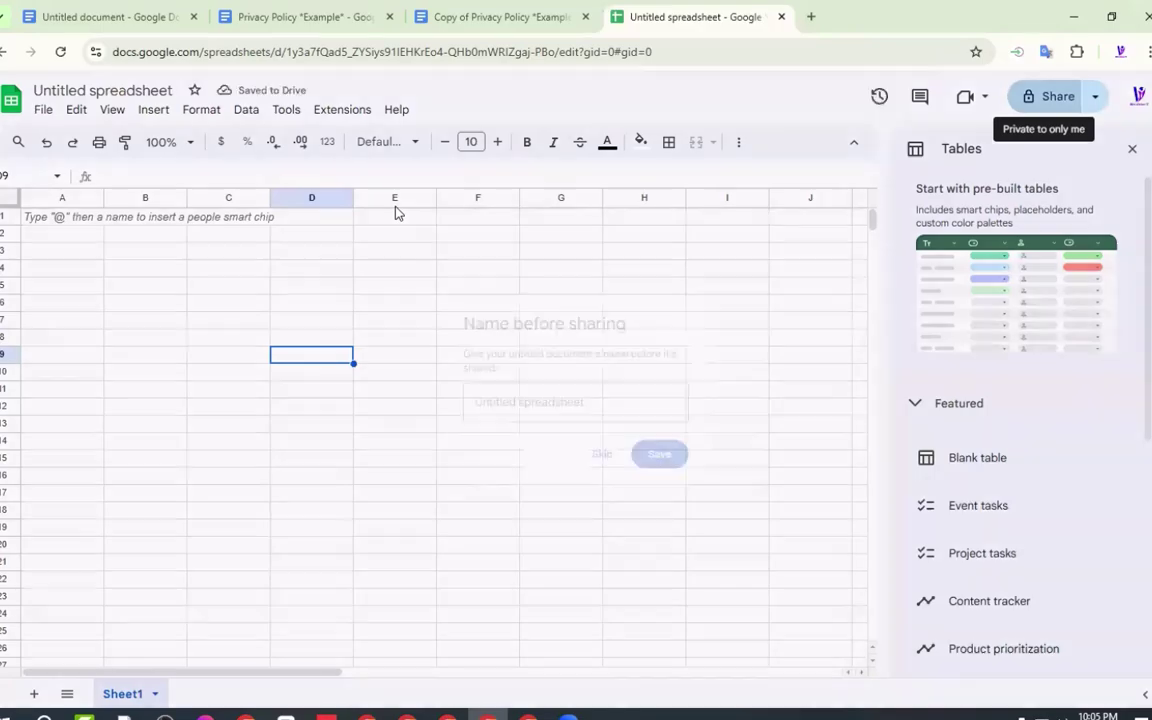
# Step: Share the untitled spreadsheet with anyone with the link as Editor and copy its link
pyautogui.click(1046, 97)
pyautogui.click(671, 467)
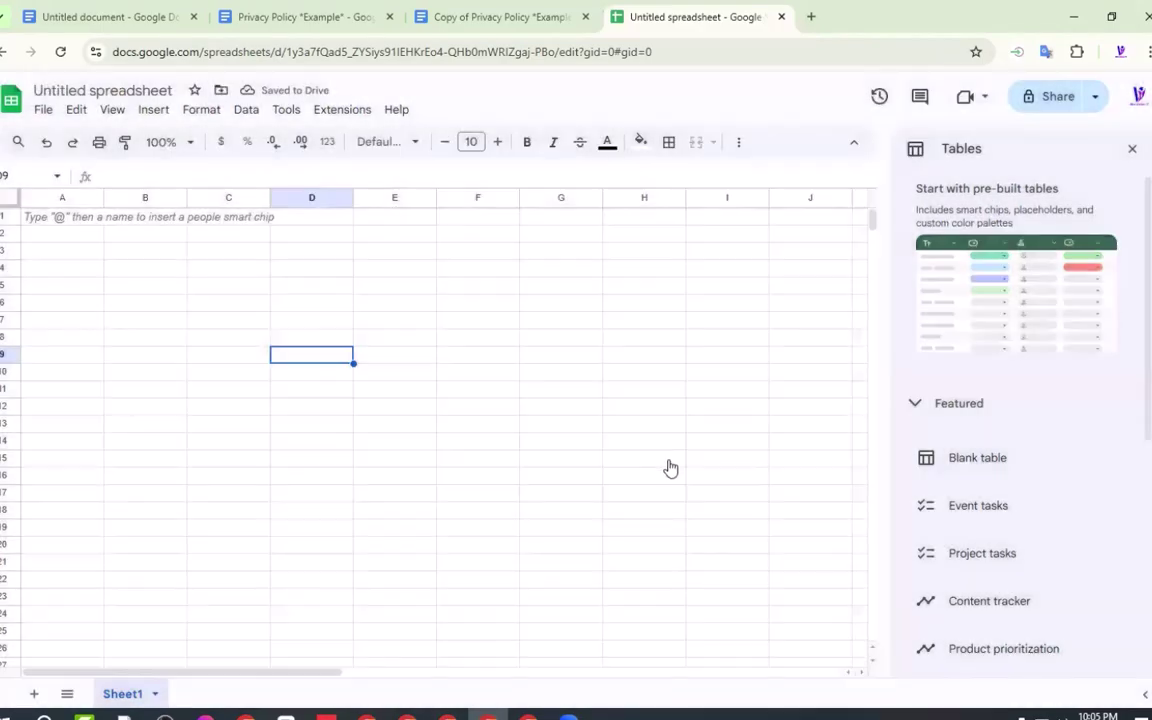
pyautogui.click(491, 461)
pyautogui.click(489, 540)
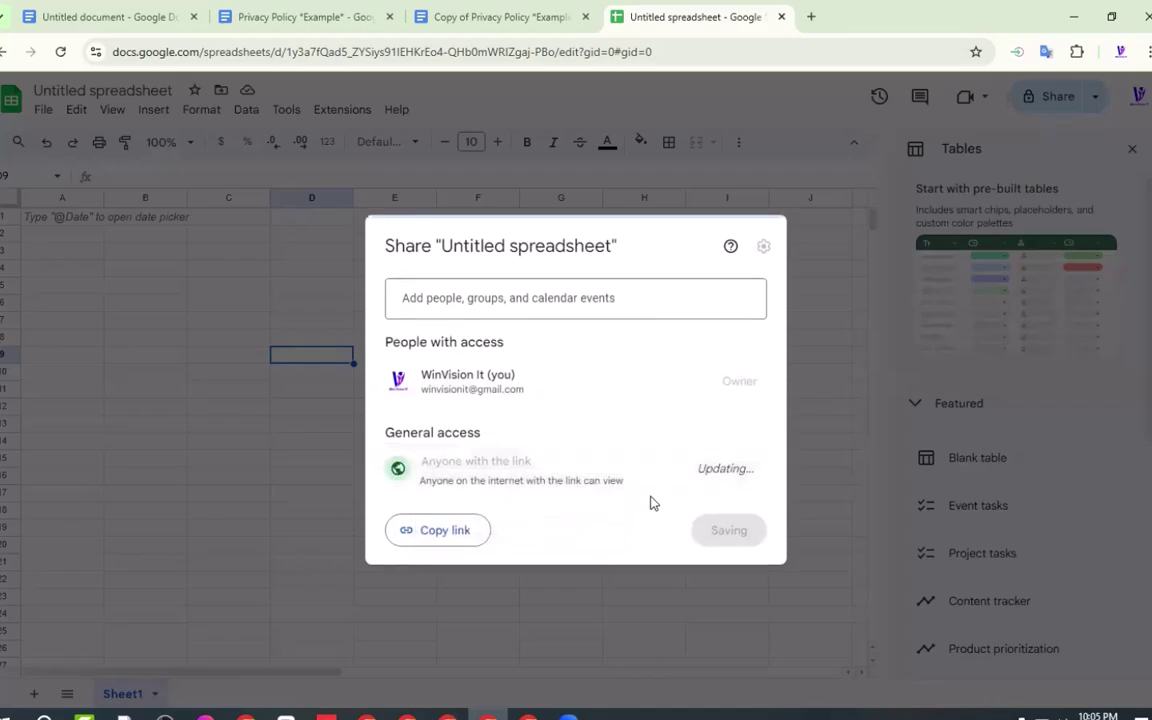
pyautogui.click(733, 476)
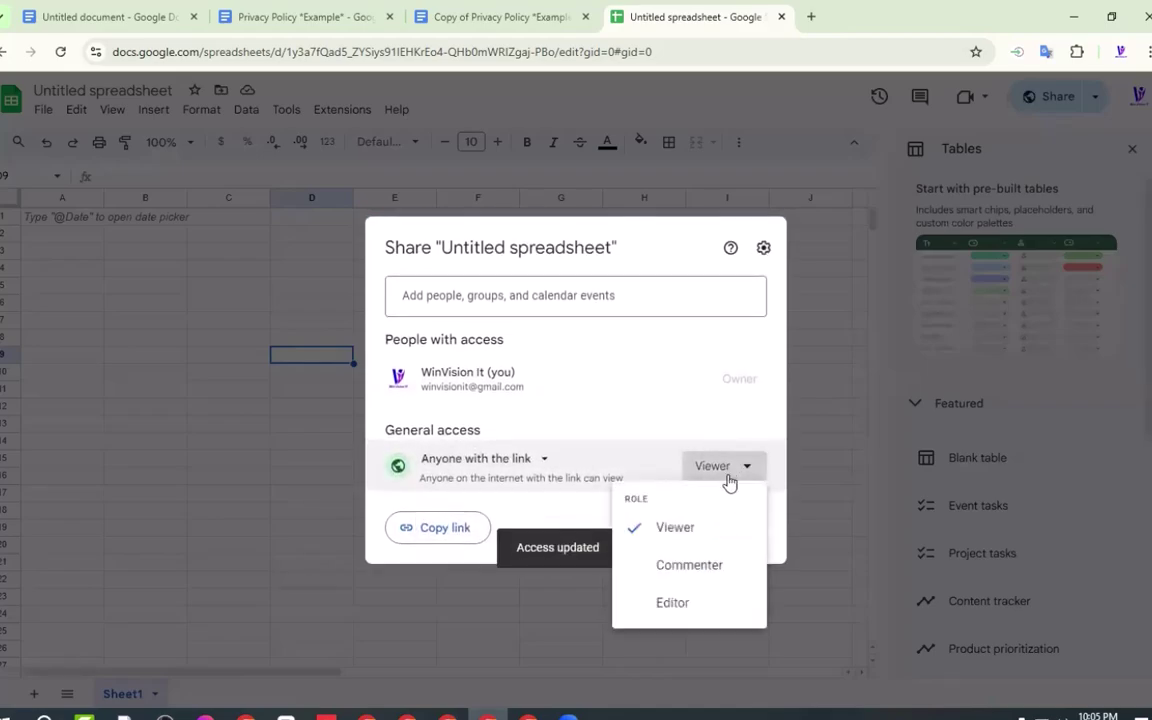
pyautogui.click(668, 607)
pyautogui.click(437, 532)
pyautogui.click(736, 532)
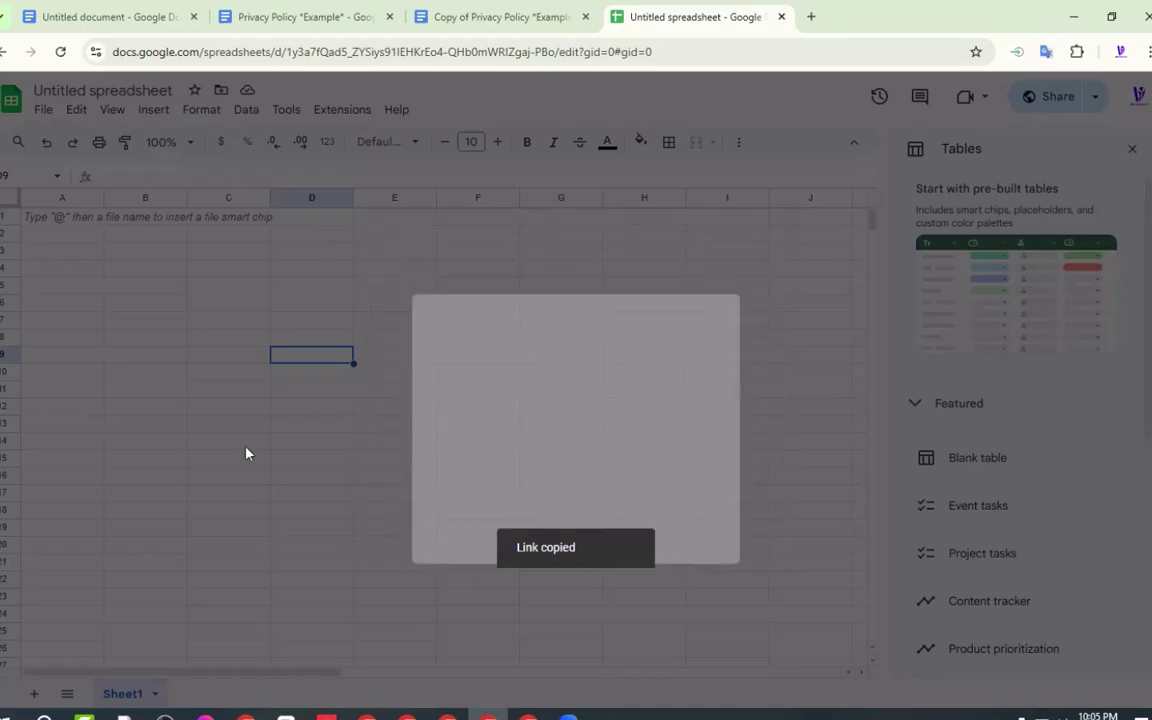
pyautogui.moveTo(140, 233); pyautogui.dragTo(560, 309)
pyautogui.moveTo(149, 224); pyautogui.dragTo(480, 330)
pyautogui.moveTo(120, 236); pyautogui.dragTo(481, 320)
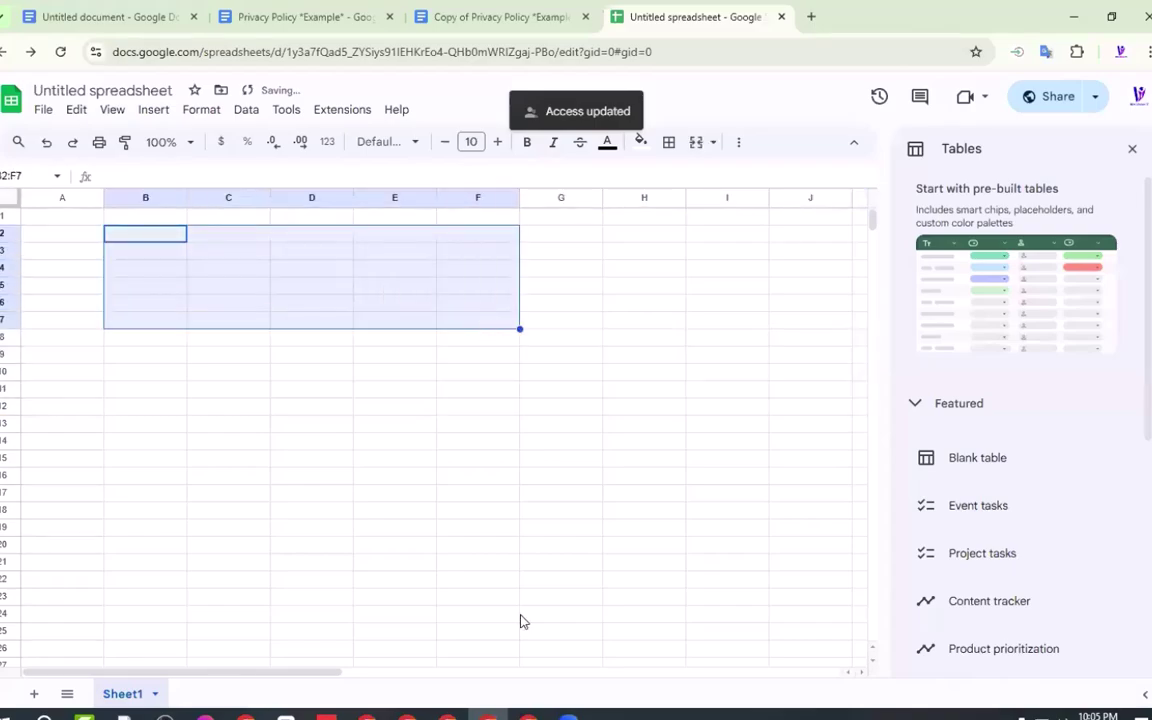
# Step: Switch back to the Lead Ads Forms CRM setup and view the Google sign-in page for the Google Sheets connection again
pyautogui.click(527, 716)
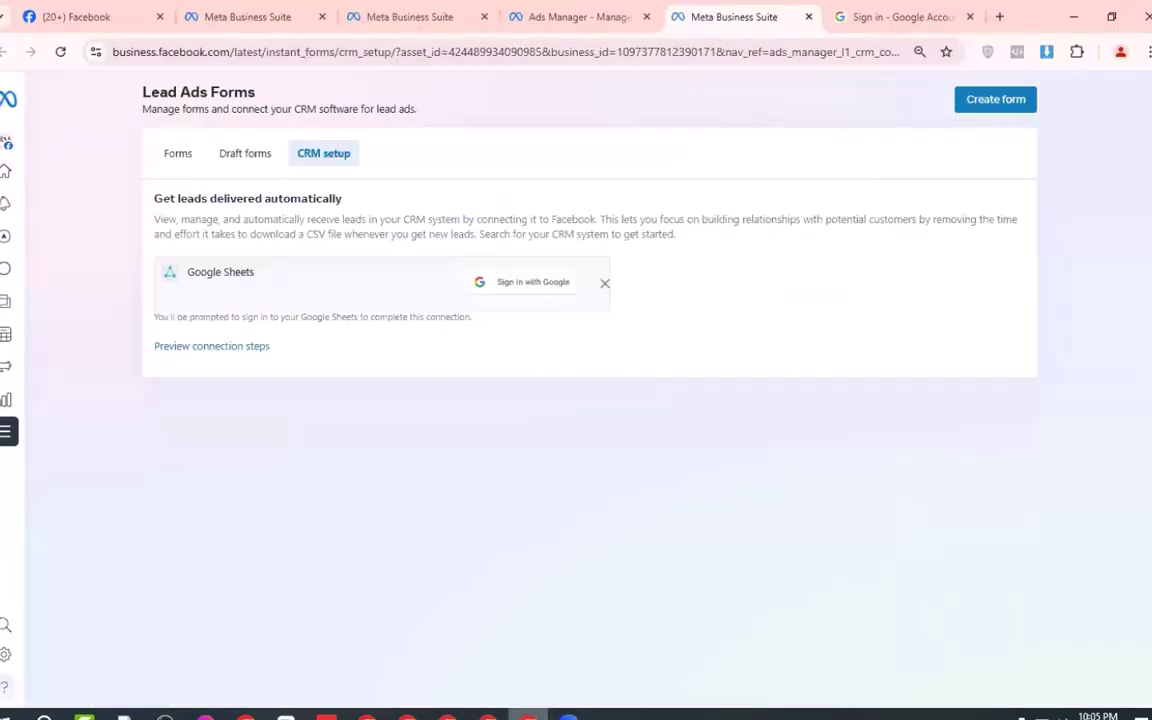
pyautogui.click(543, 289)
pyautogui.click(897, 321)
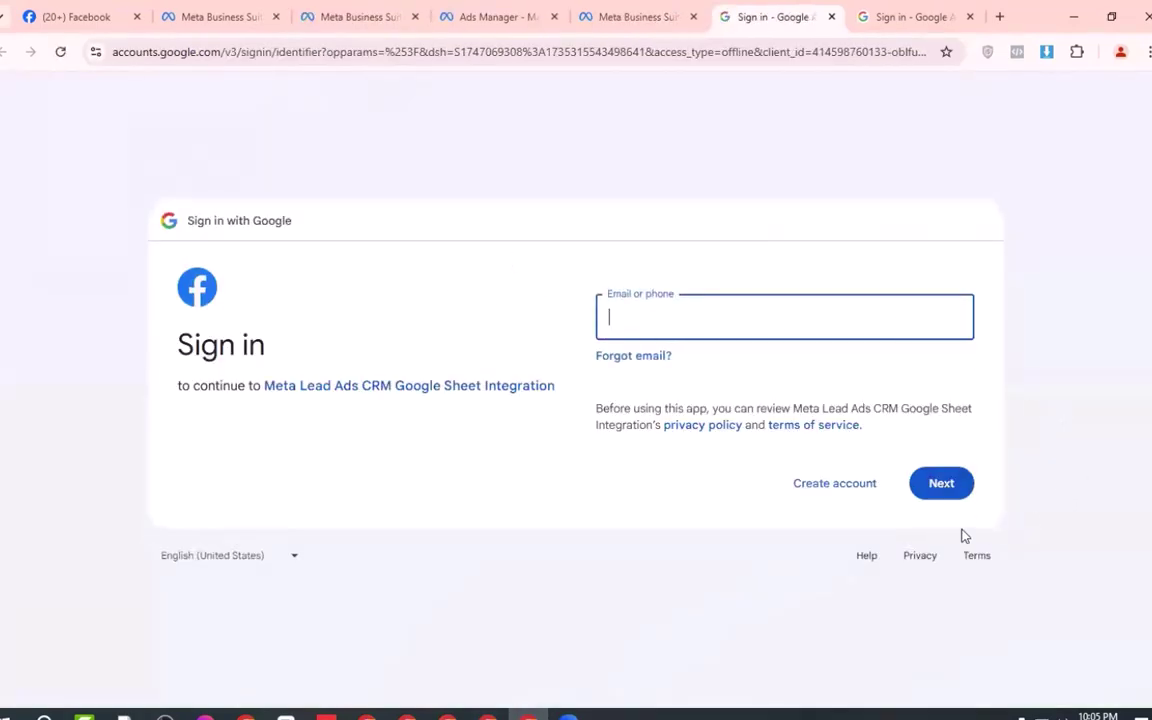
pyautogui.click(624, 12)
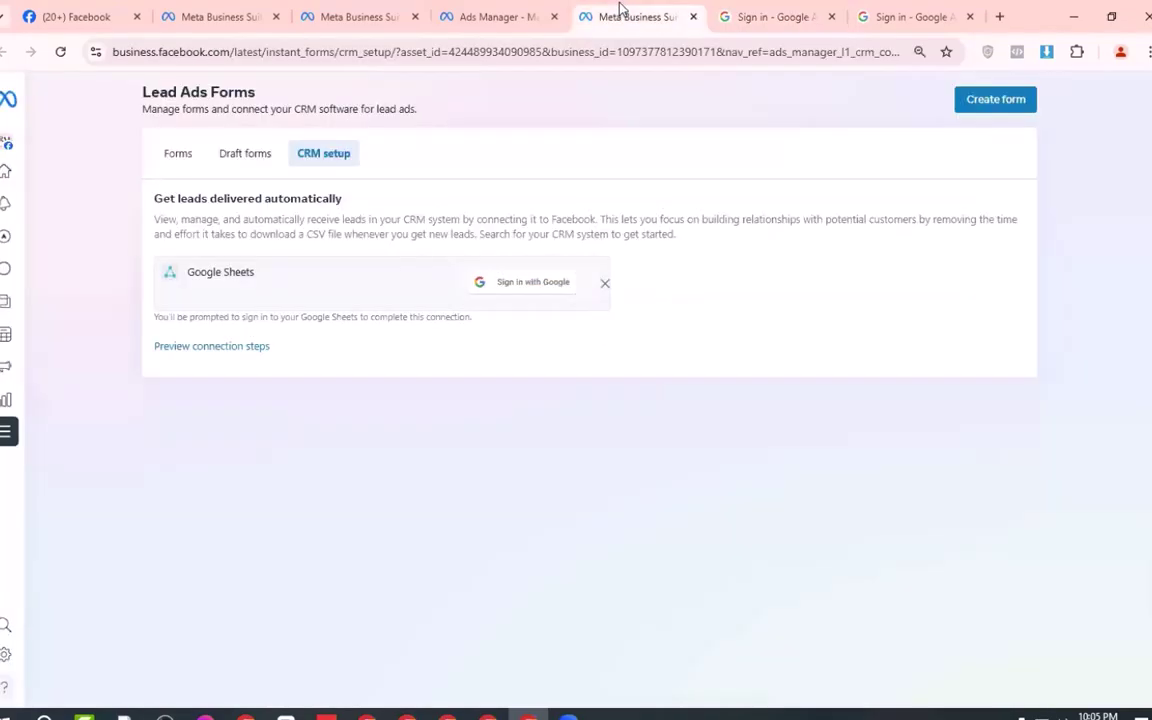
pyautogui.click(526, 288)
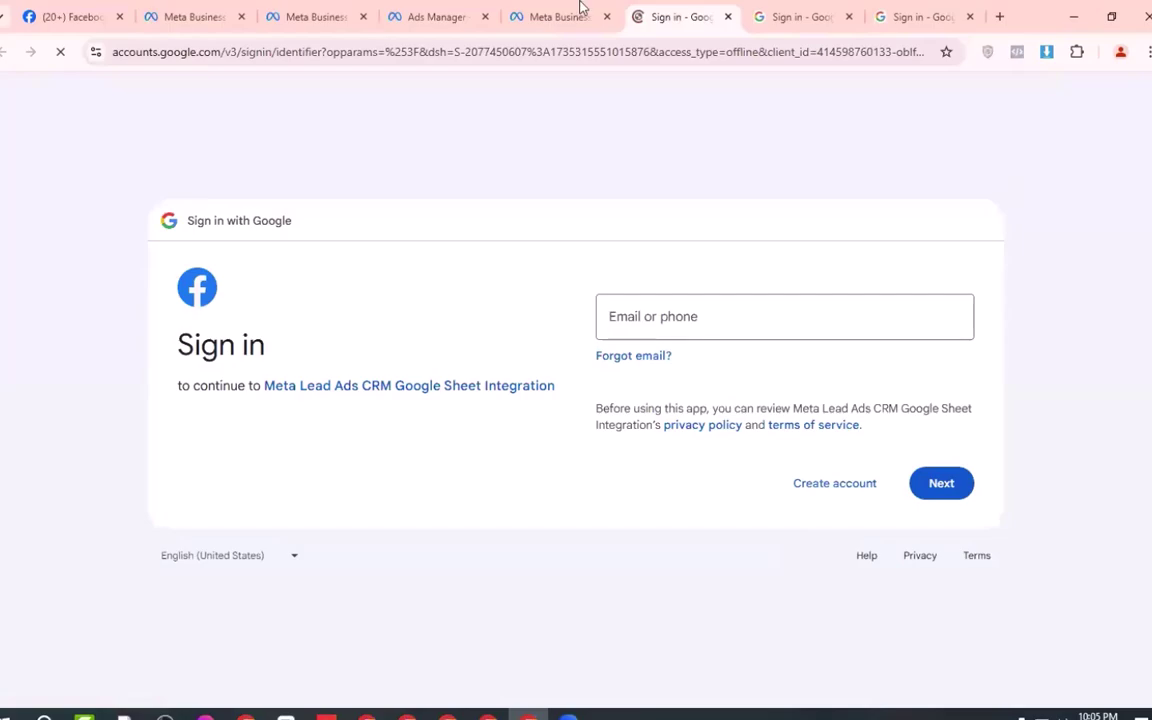
pyautogui.click(580, 8)
# Step: Return to Ads Manager and close the New Leads Ad editor without publishing the draft
pyautogui.click(464, 10)
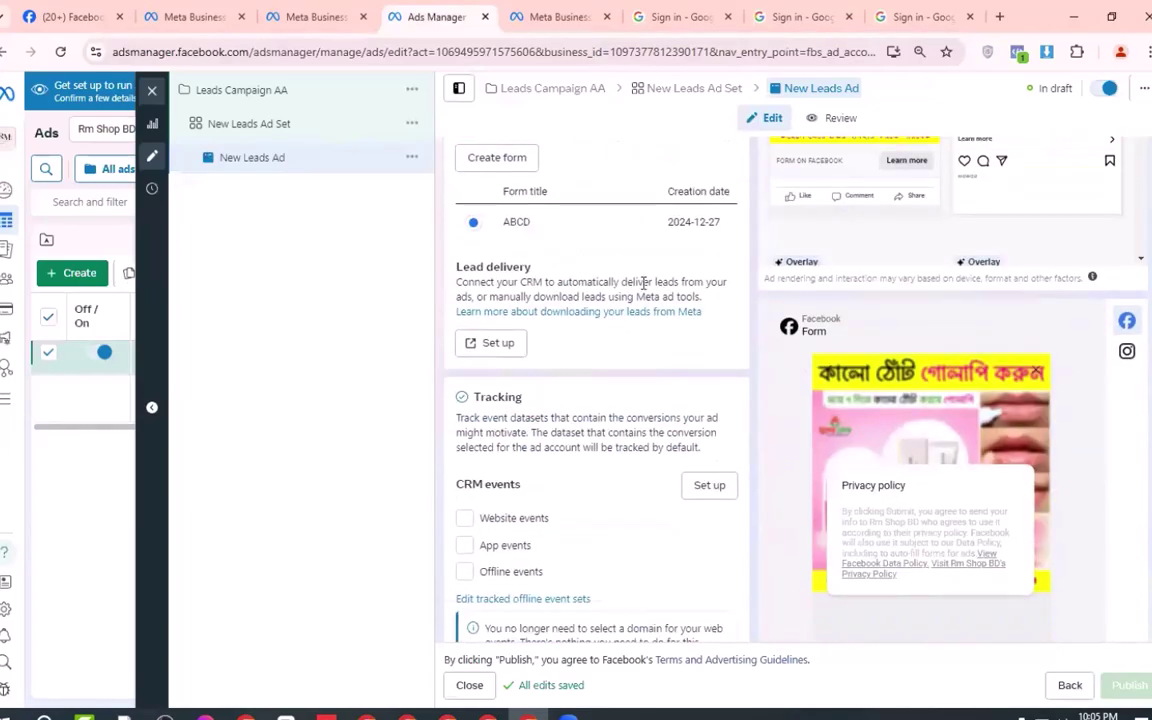
pyautogui.scroll(10, 657, 280)
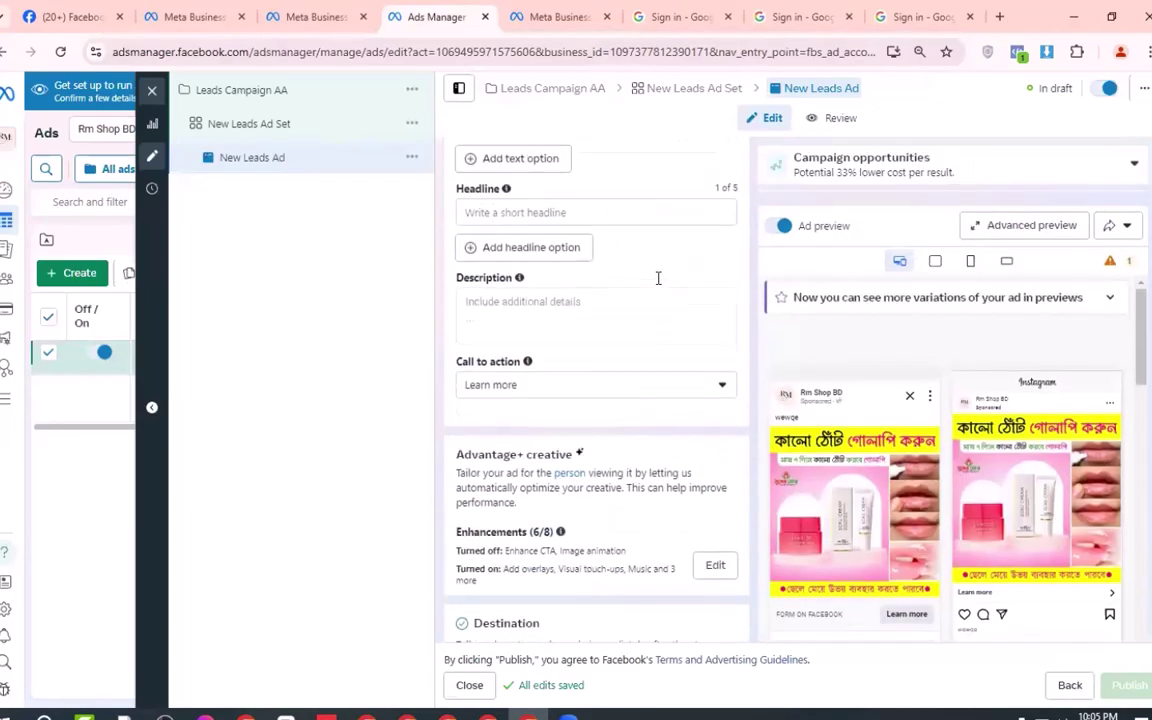
pyautogui.click(152, 92)
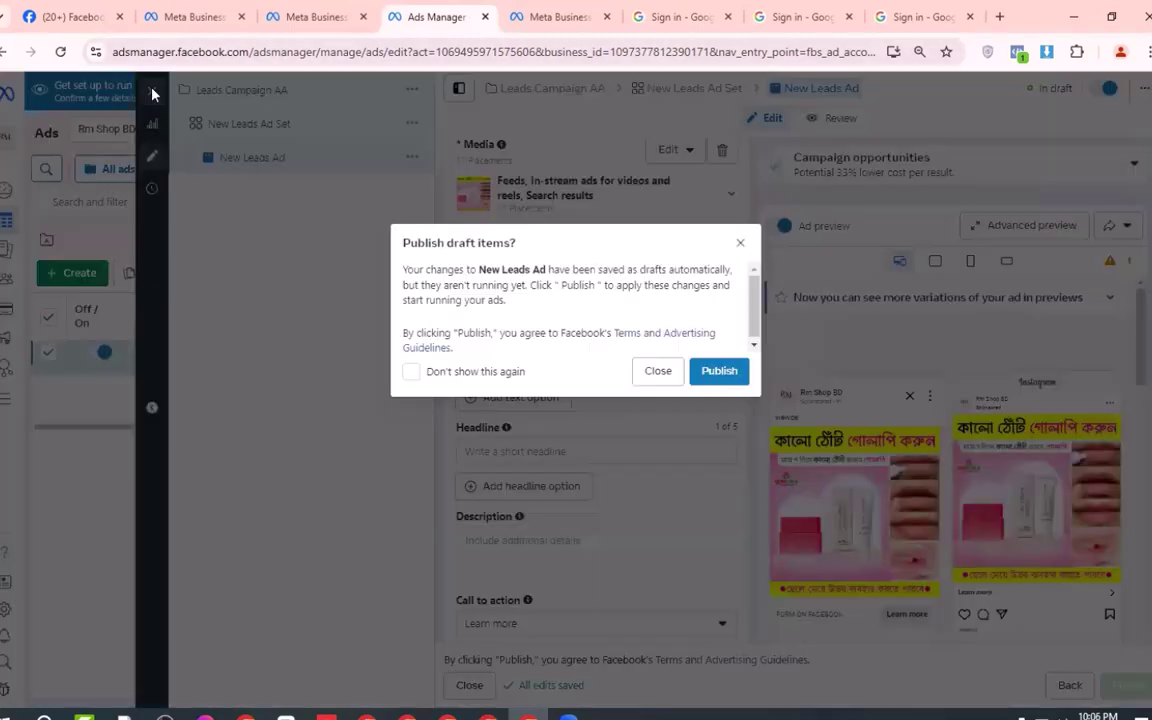
pyautogui.click(662, 372)
# Step: Clear the ad, ad set and campaign selections and show the campaigns list from its first columns
pyautogui.click(664, 238)
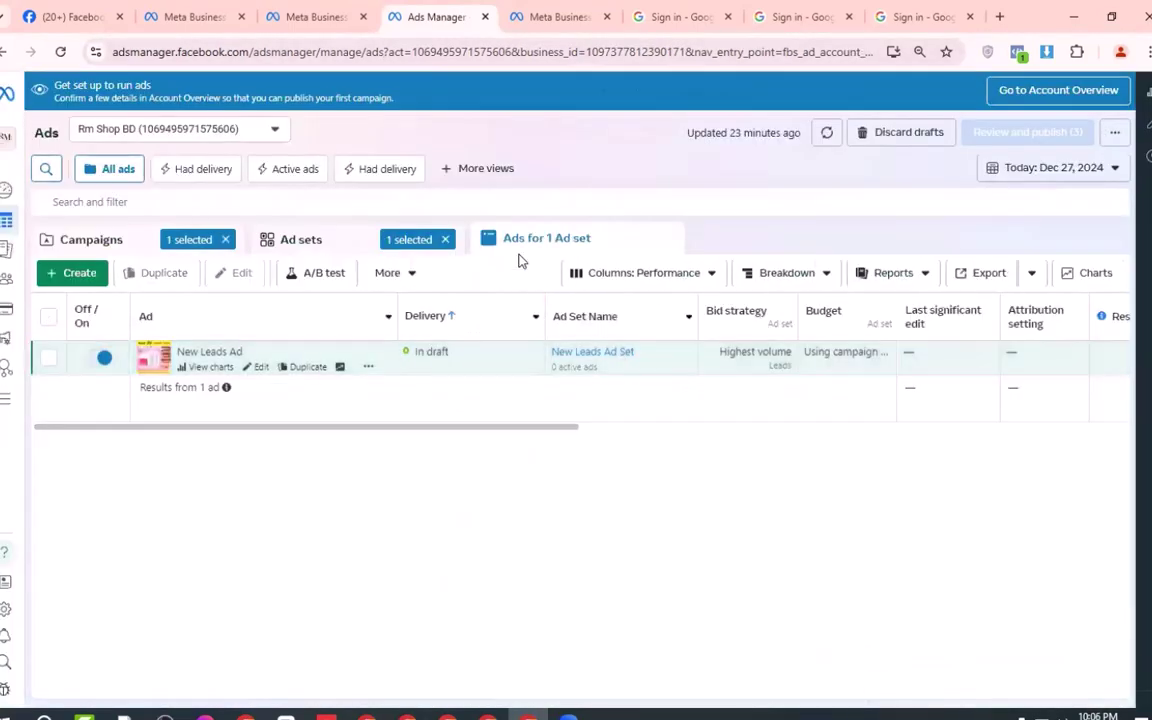
pyautogui.moveTo(557, 432); pyautogui.dragTo(871, 438)
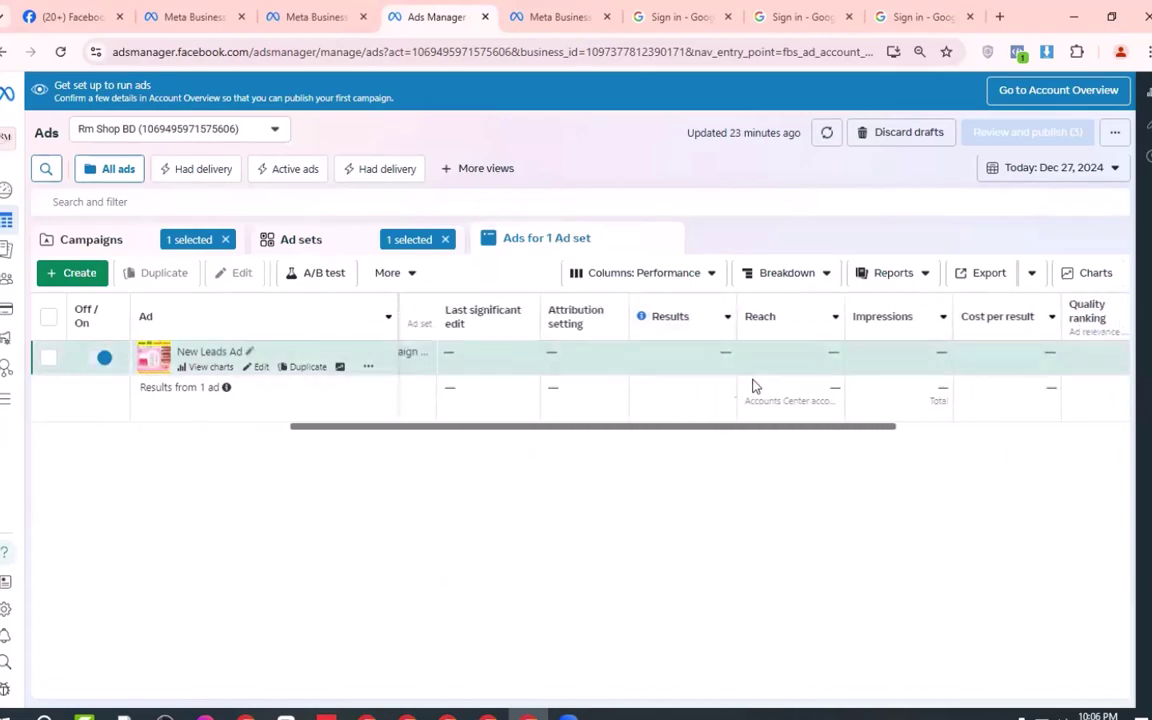
pyautogui.click(445, 239)
pyautogui.click(225, 239)
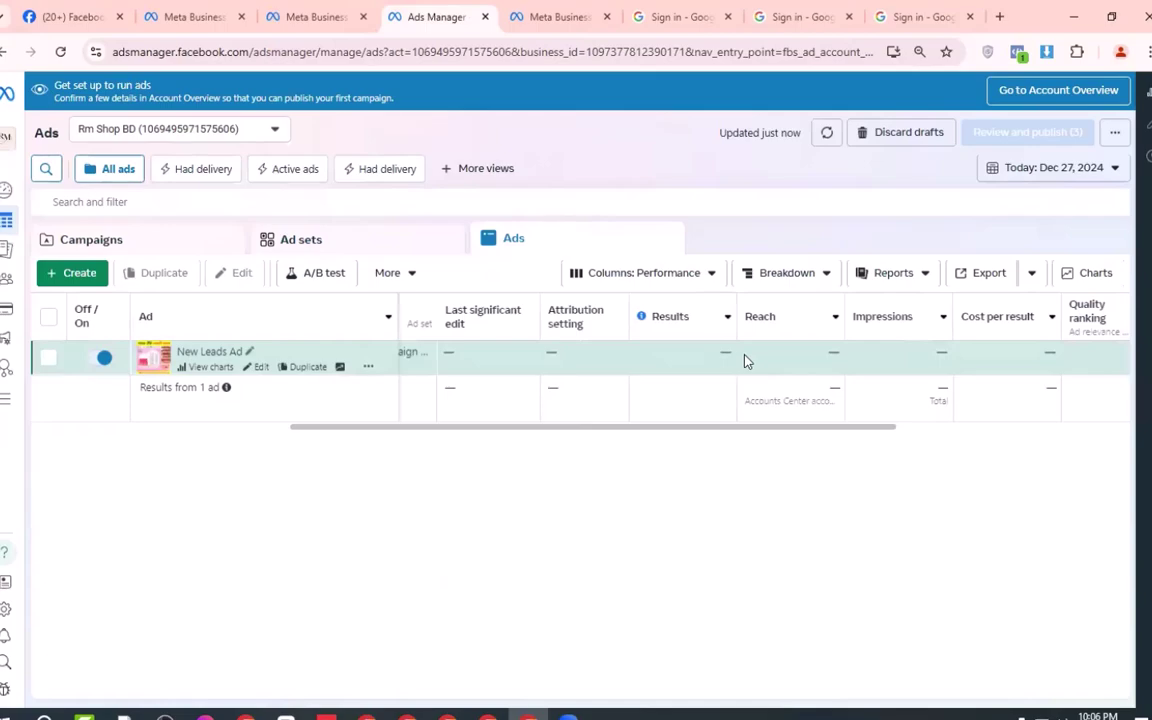
pyautogui.click(175, 242)
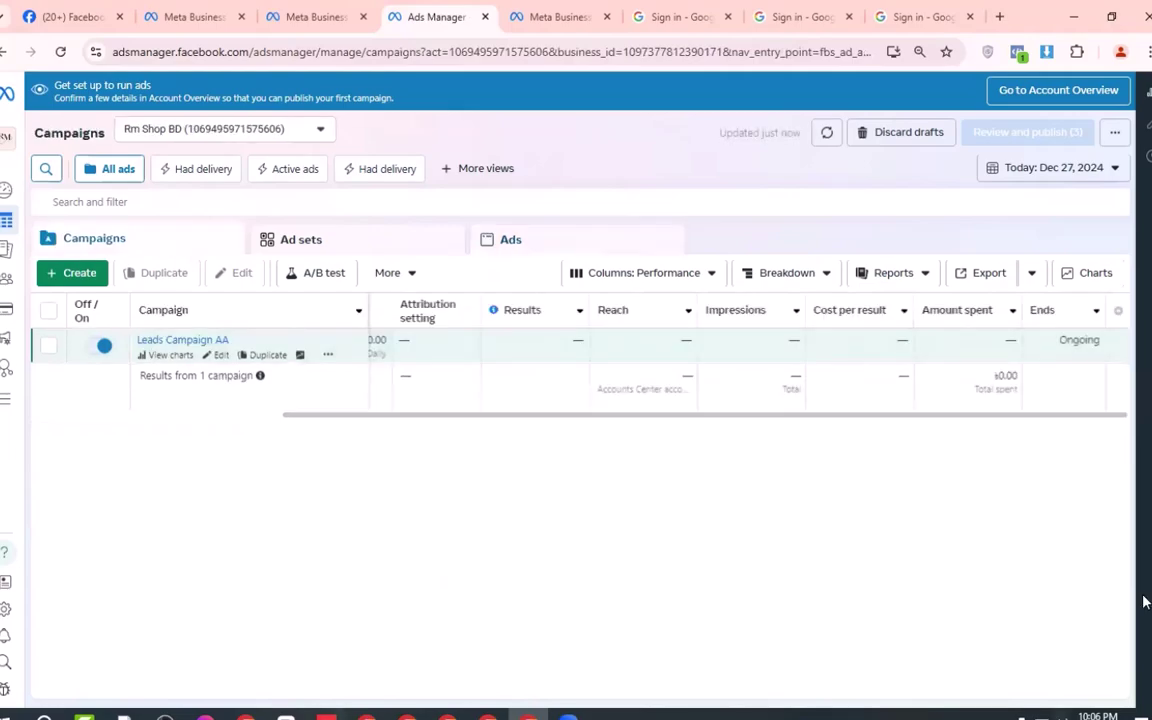
pyautogui.moveTo(499, 415); pyautogui.dragTo(124, 412)
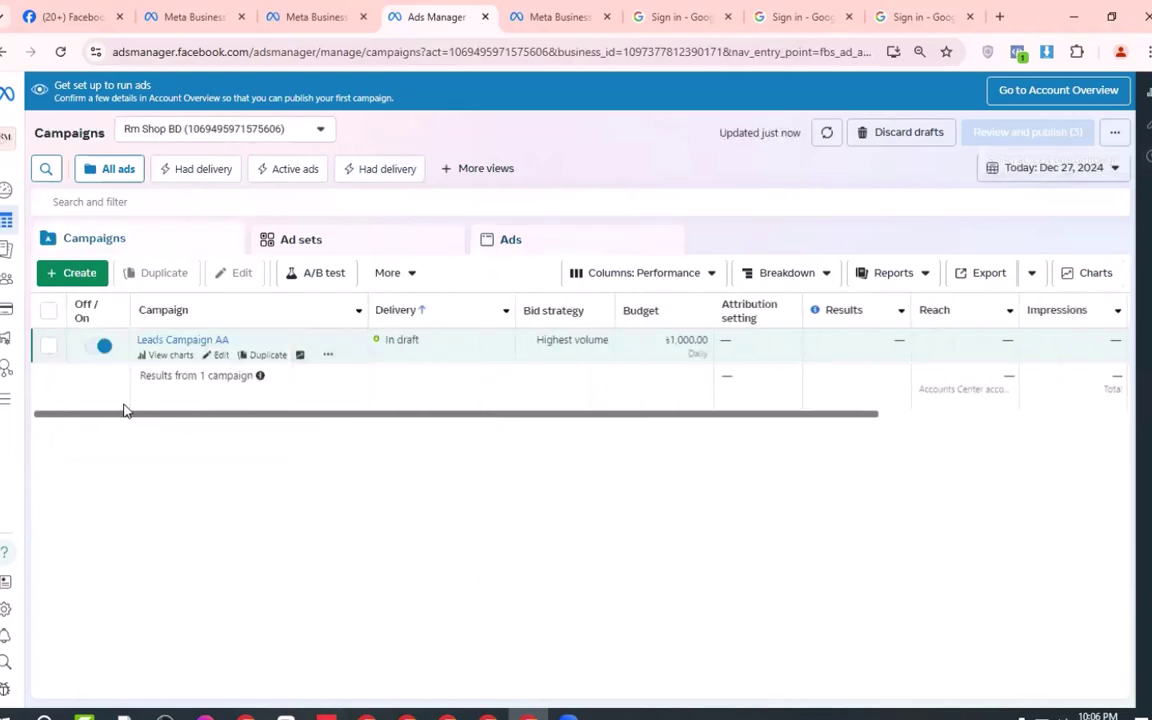
# Step: Open the New Leads Ad of Leads Campaign AA for editing and dismiss its recommendations pop-up
pyautogui.click(220, 355)
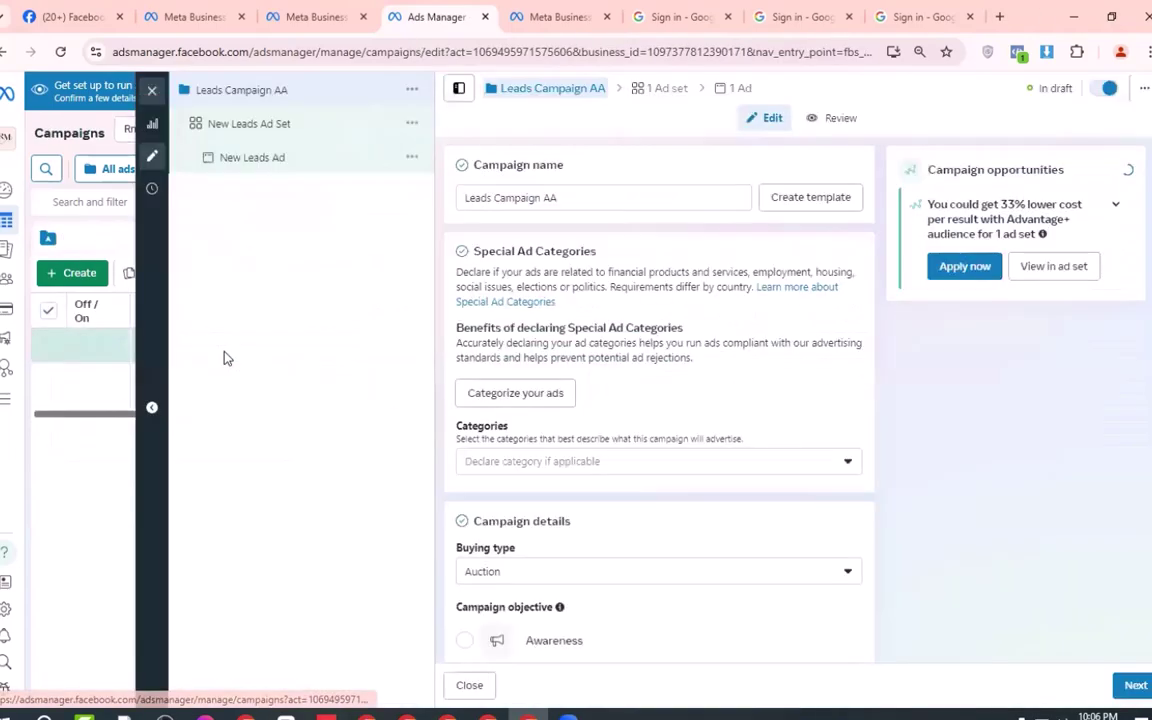
pyautogui.click(309, 164)
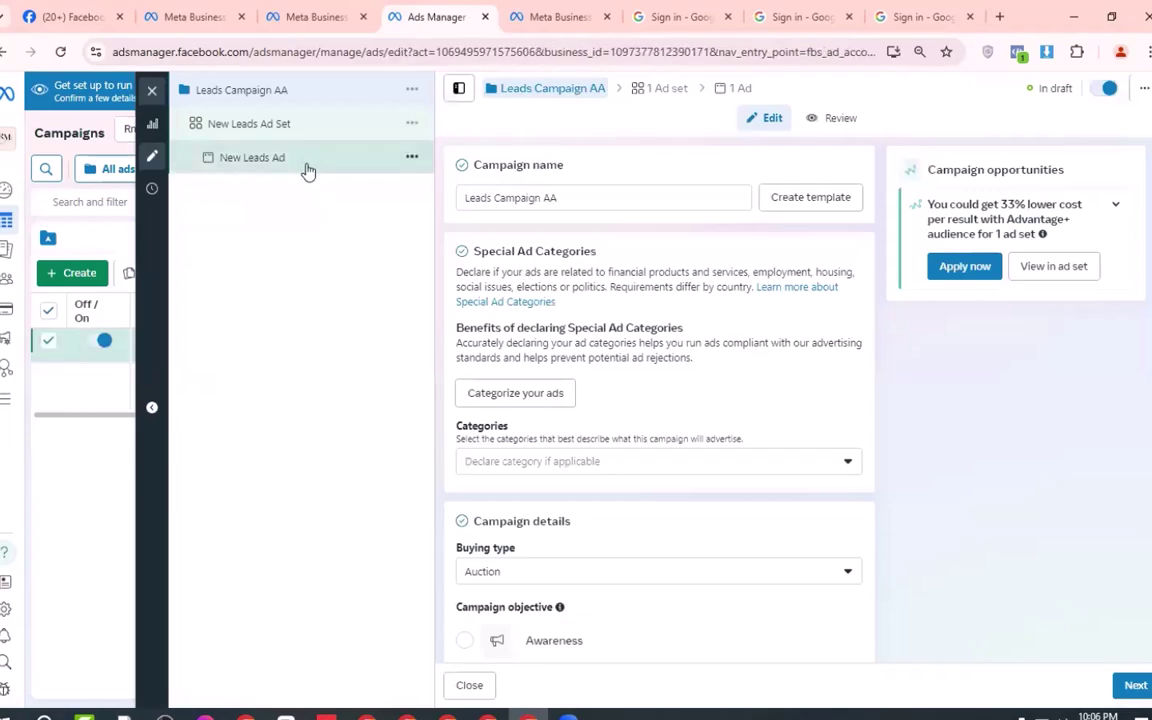
pyautogui.scroll(-3, 604, 352)
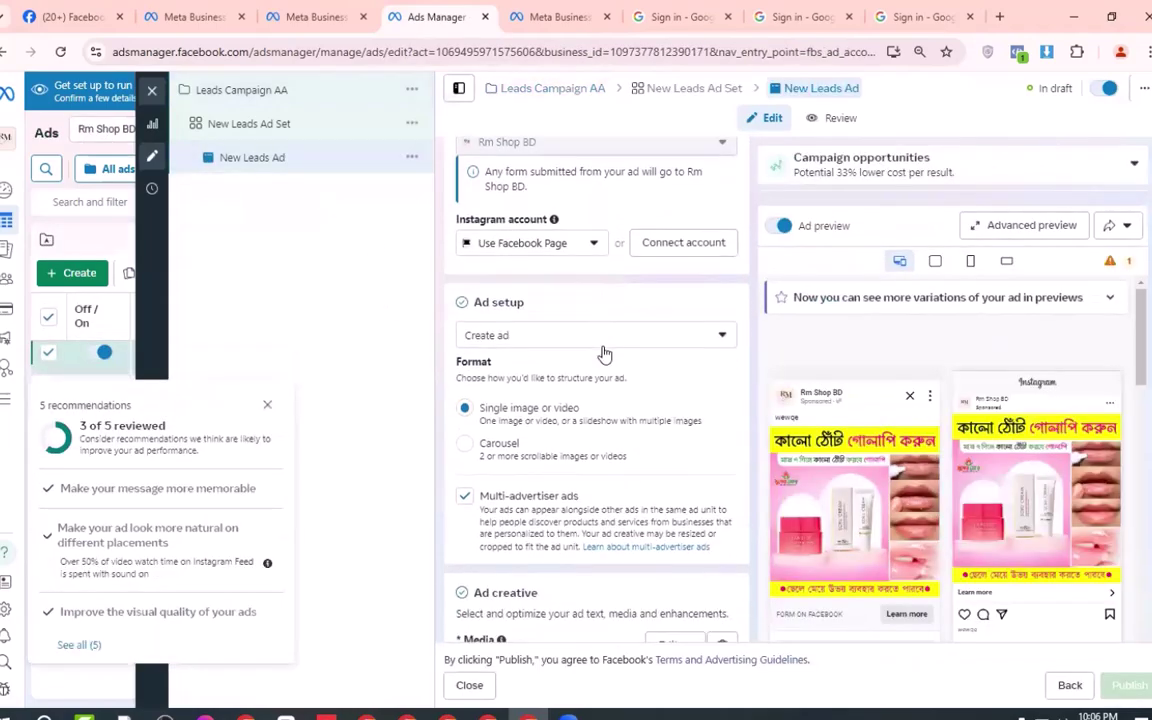
pyautogui.scroll(-2, 604, 352)
pyautogui.click(267, 404)
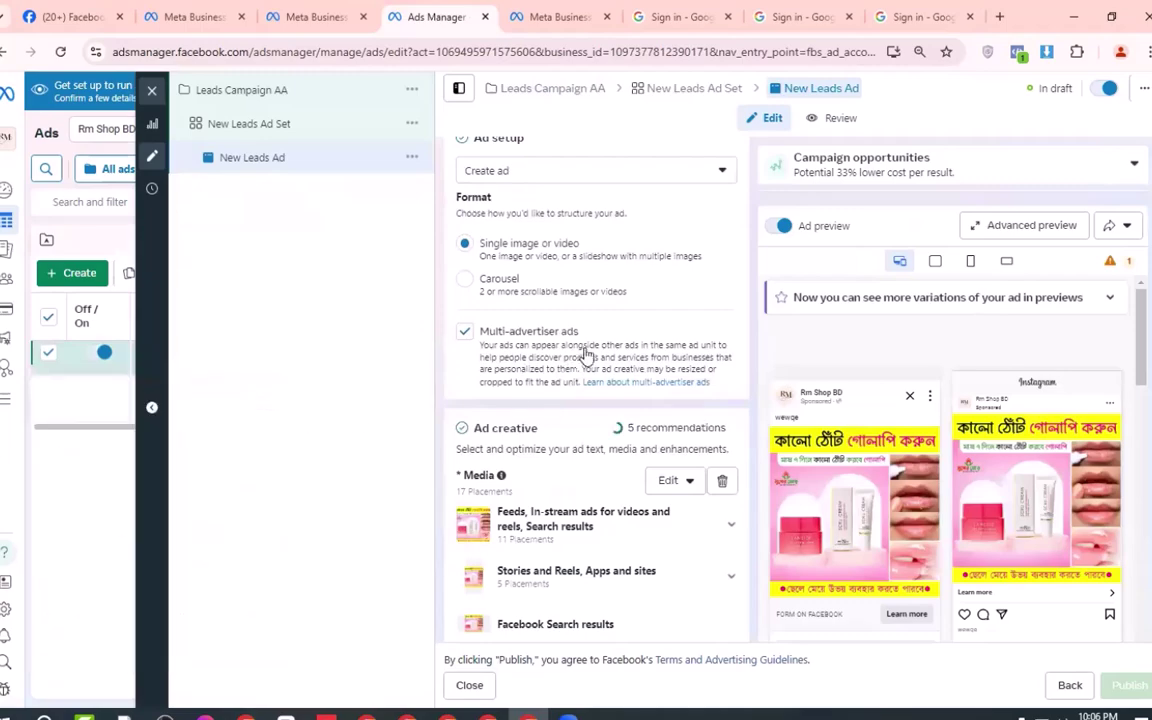
# Step: Review the New Leads Ad's creative, instant form, lead delivery and tracking settings
pyautogui.scroll(-8, 587, 355)
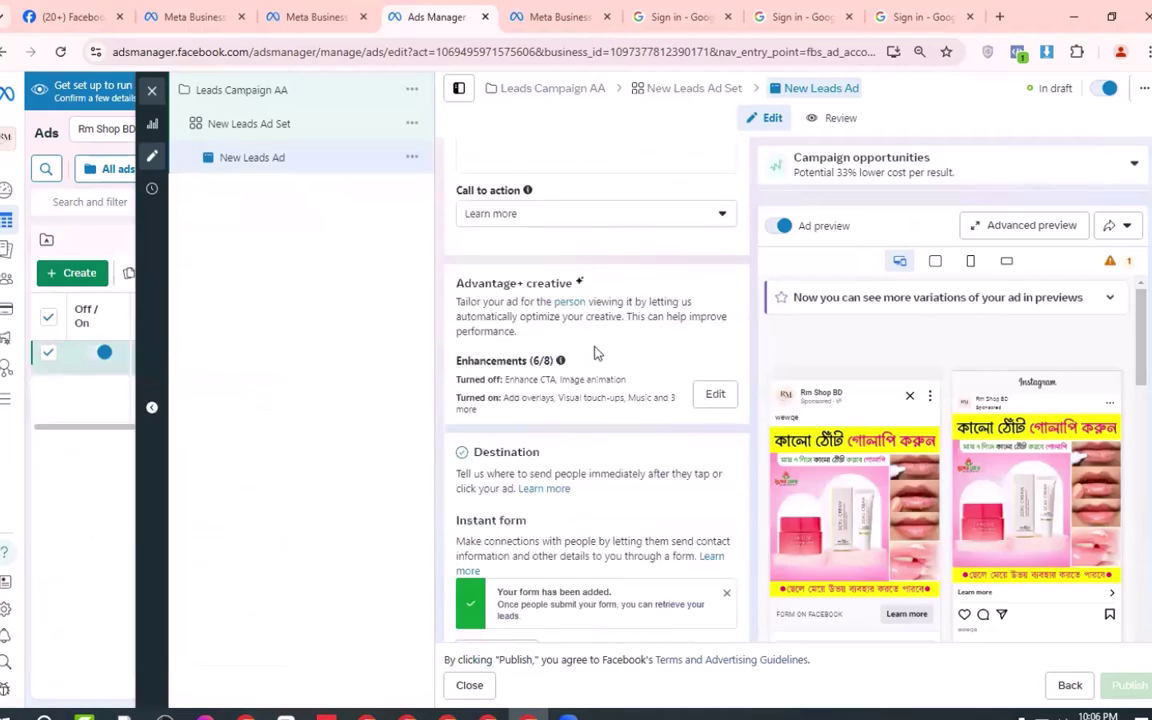
pyautogui.scroll(-3, 597, 352)
pyautogui.scroll(-4, 597, 346)
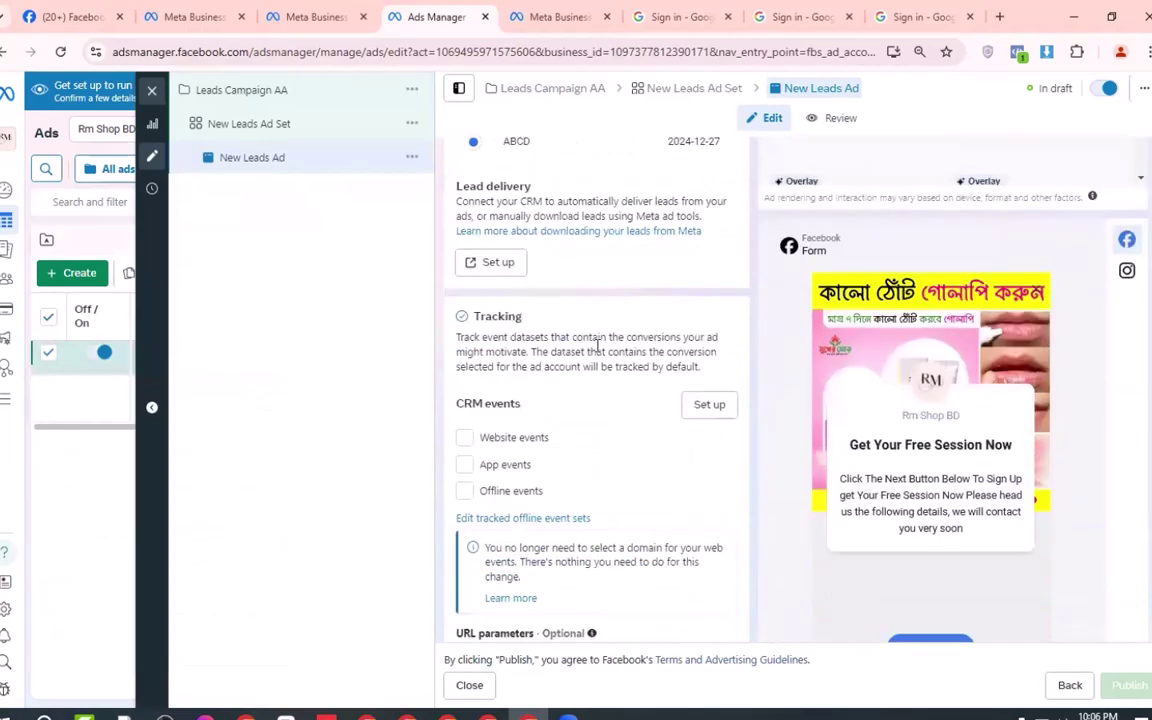
pyautogui.scroll(-1, 596, 346)
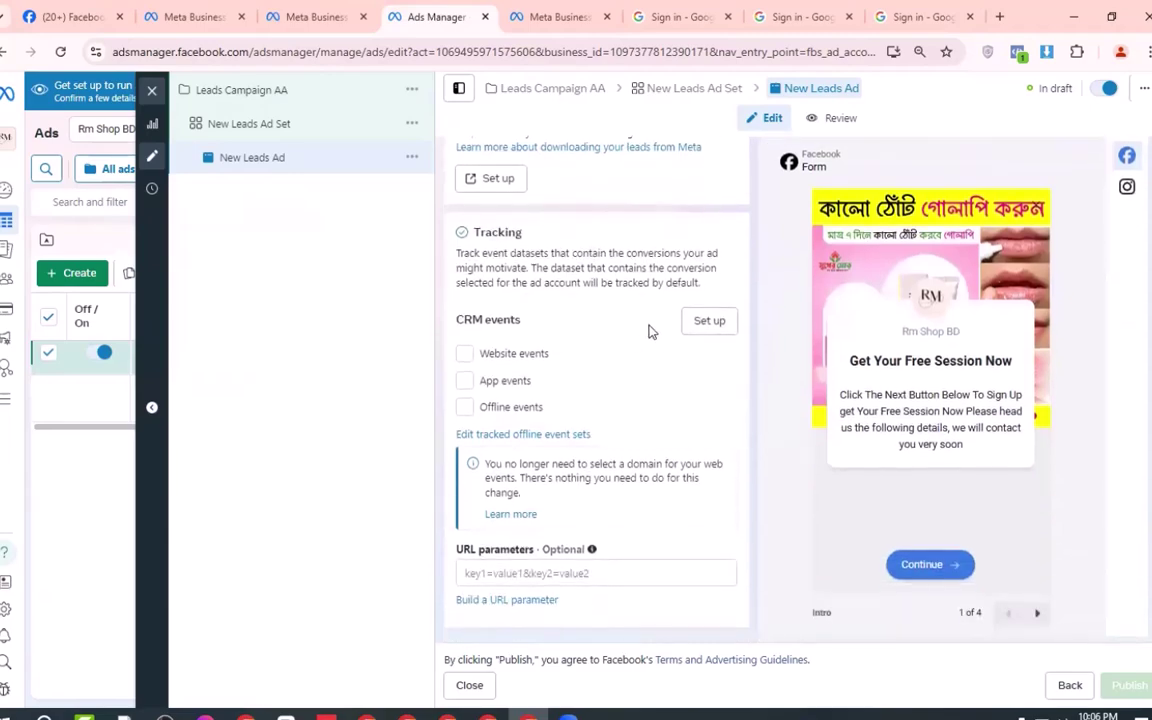
pyautogui.scroll(3, 609, 340)
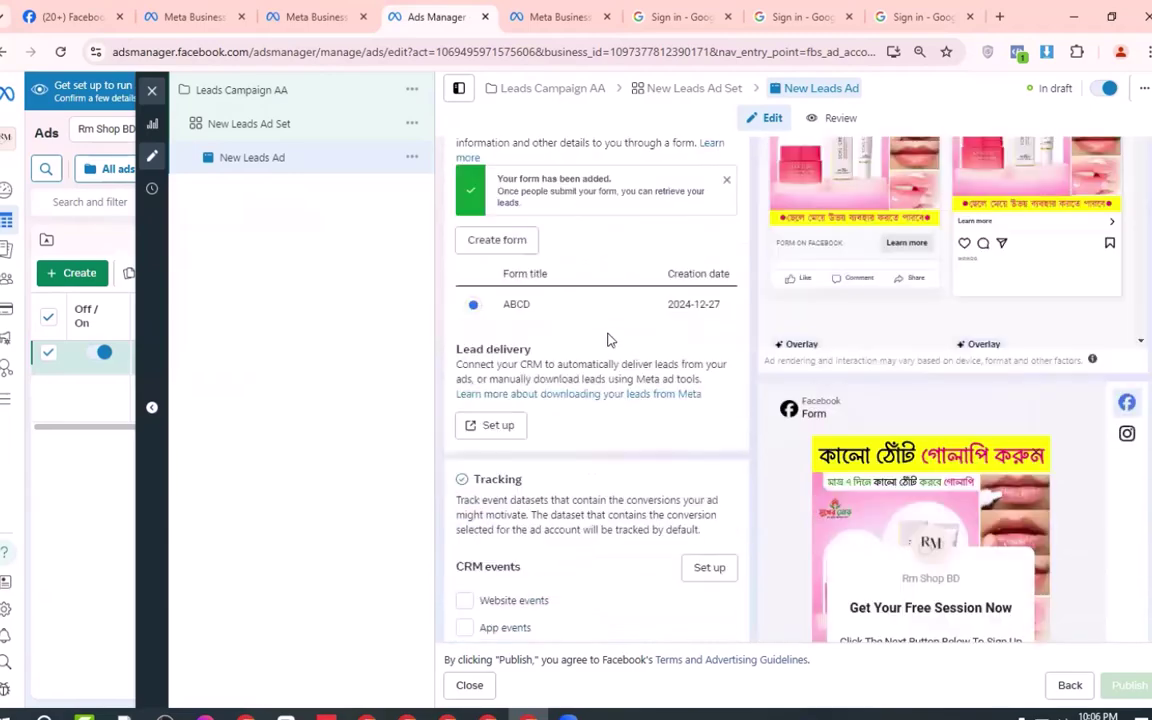
pyautogui.scroll(15, 605, 342)
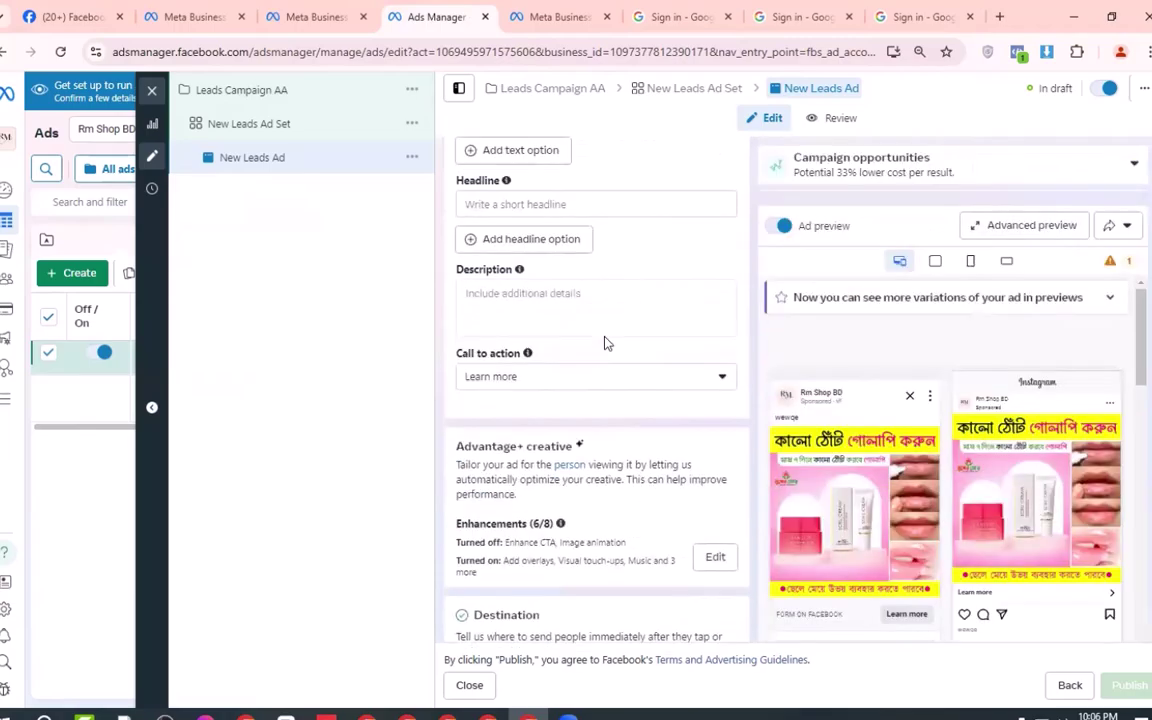